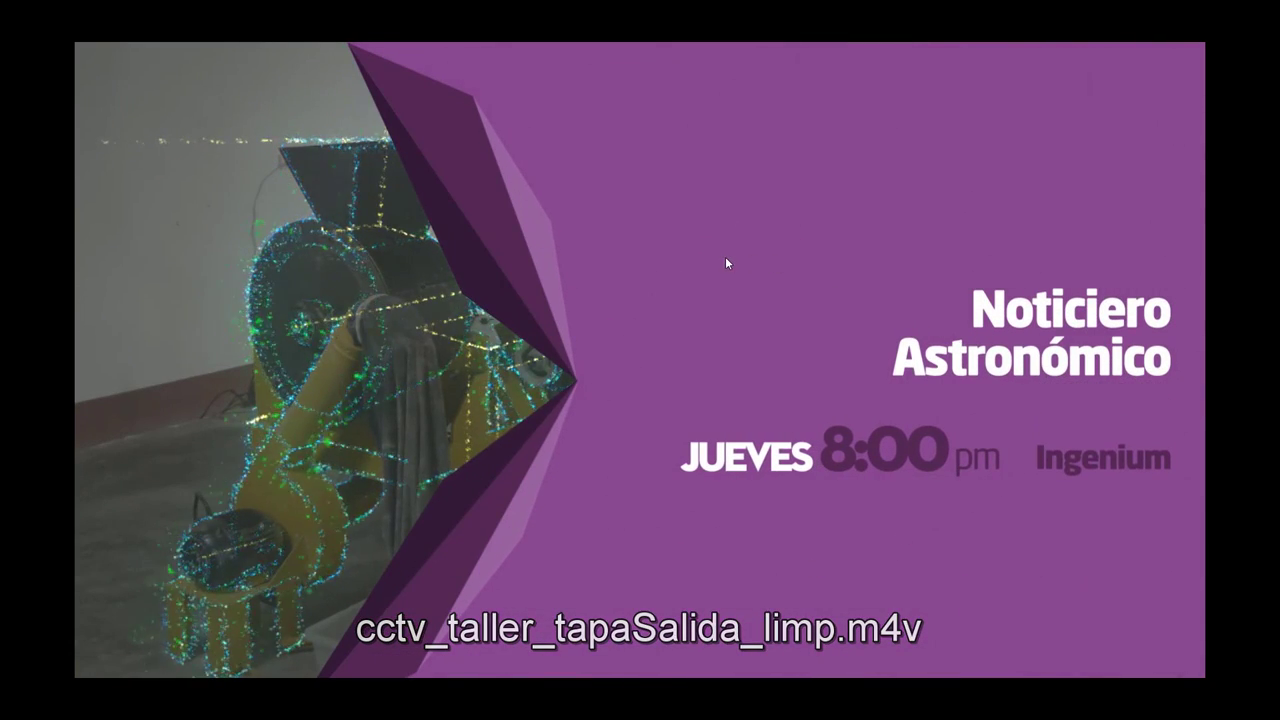
- Switch from the media player to the YouTube tutorial window in Firefox
{"action": "key", "text": "alt+Tab"}
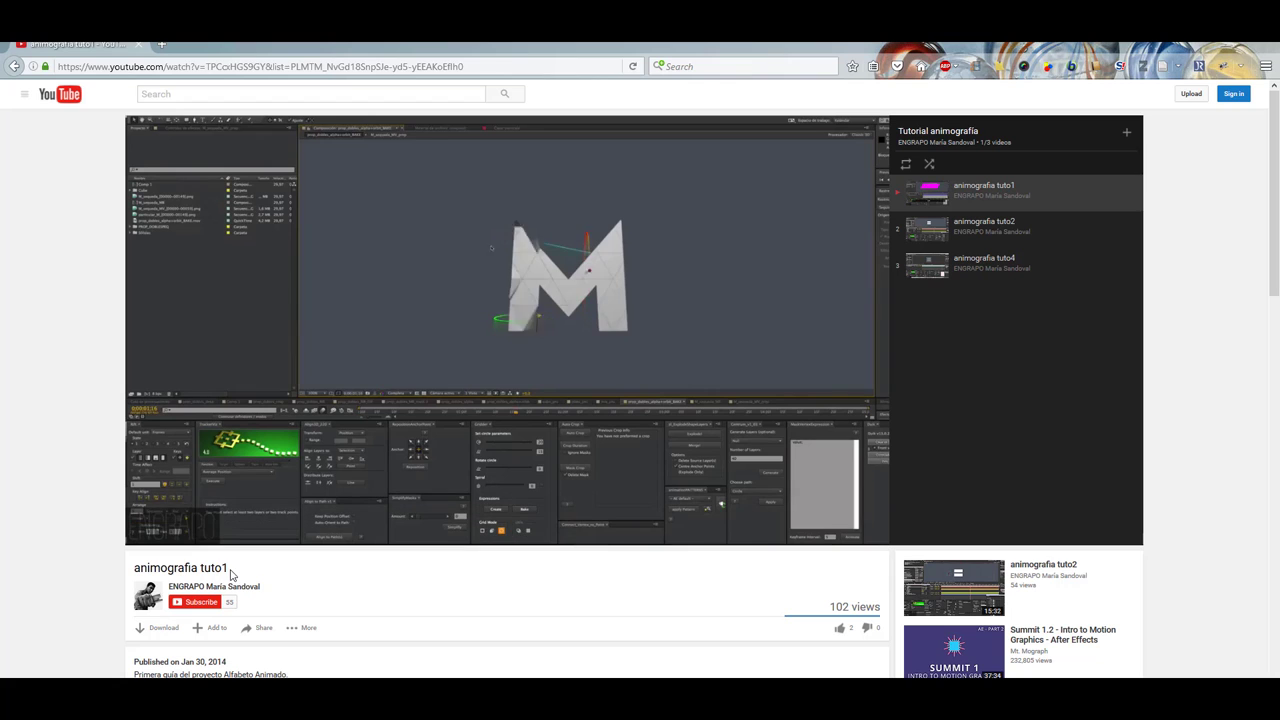
- Skim 'animografia tuto1' ahead to the pink parallelogram scene around 9:58
{"action": "left_click_drag", "start_coordinate": [233, 568], "coordinate": [175, 564]}
{"action": "left_click", "coordinate": [145, 563]}
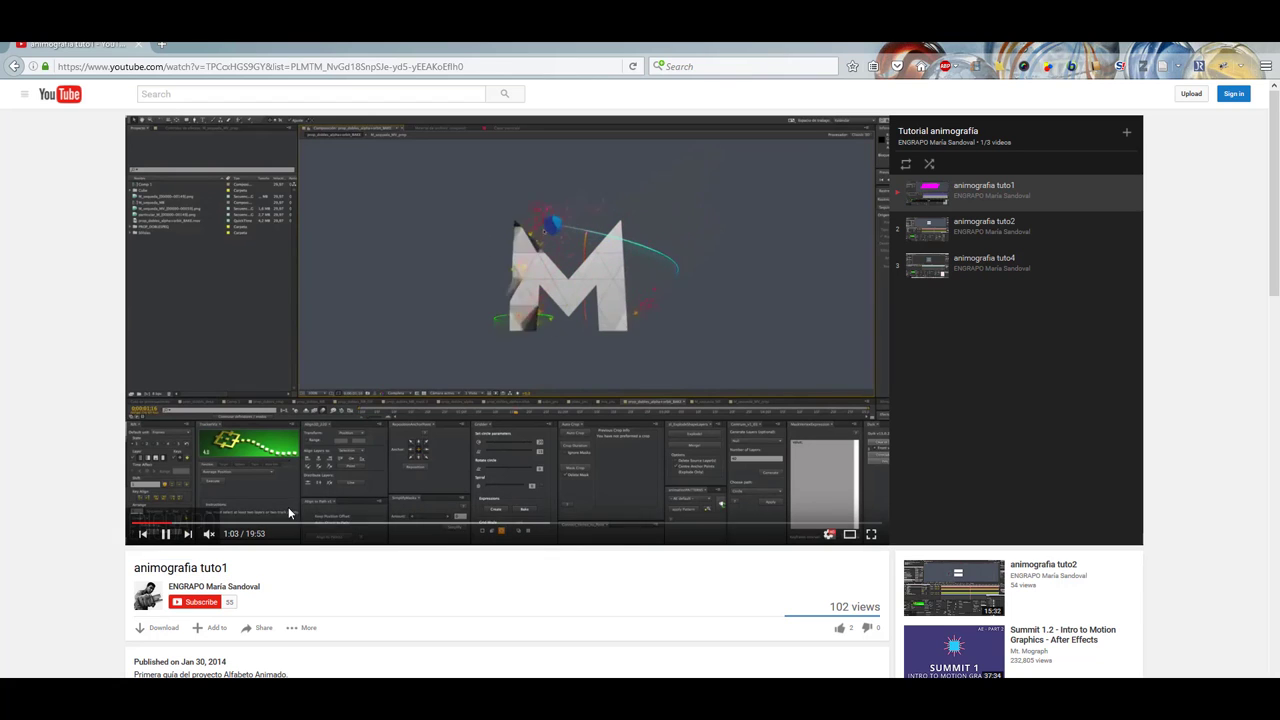
{"action": "left_click", "coordinate": [247, 533]}
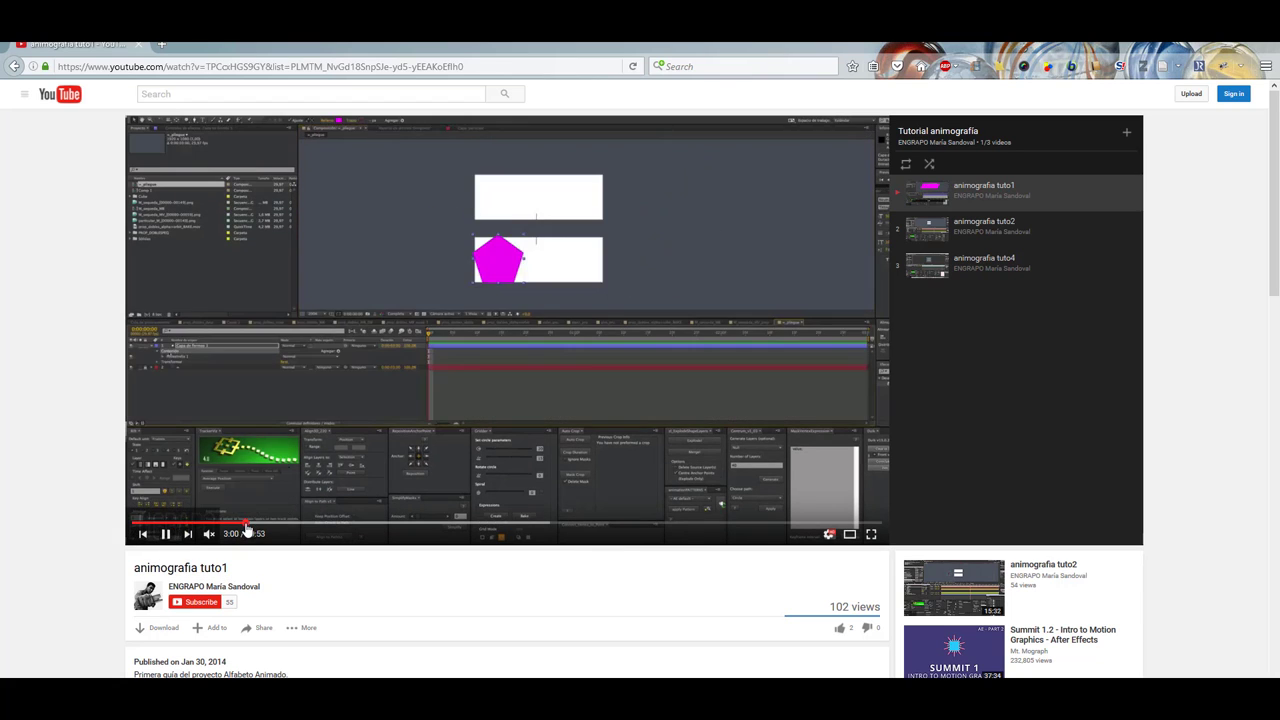
{"action": "left_click", "coordinate": [311, 528]}
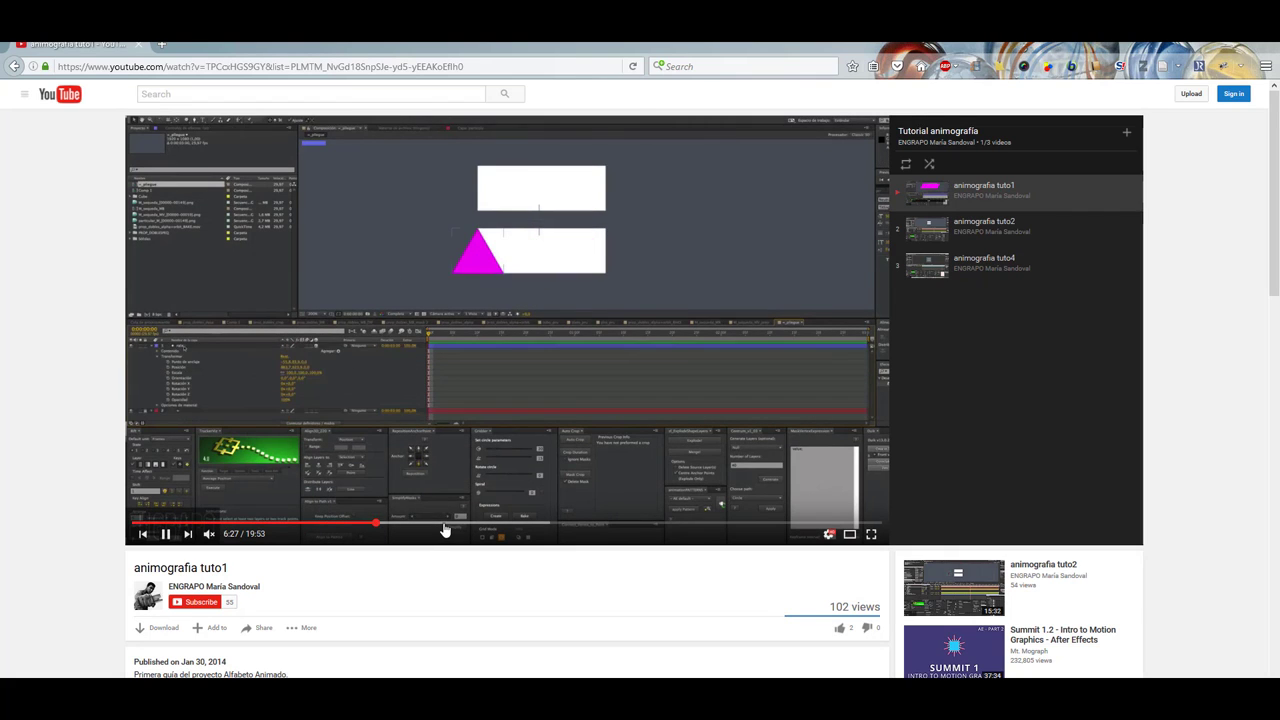
{"action": "left_click", "coordinate": [444, 524]}
{"action": "left_click", "coordinate": [506, 526]}
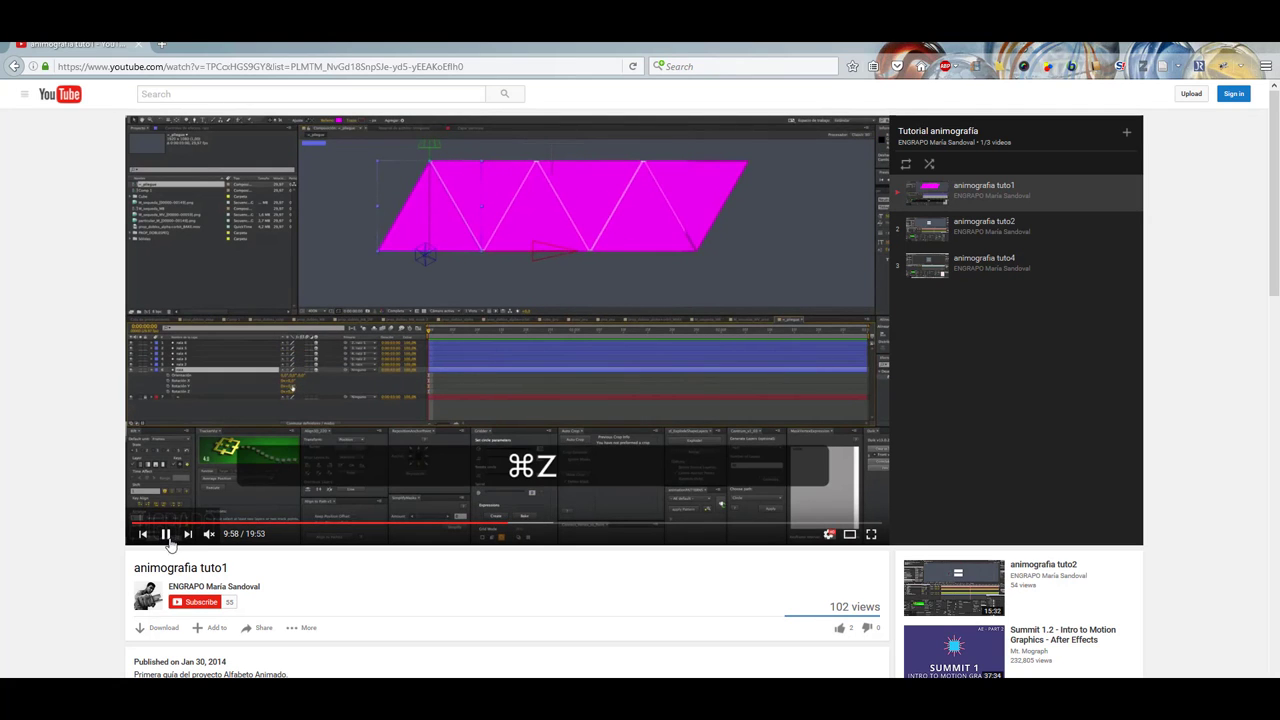
{"action": "key", "text": "alt+Tab"}
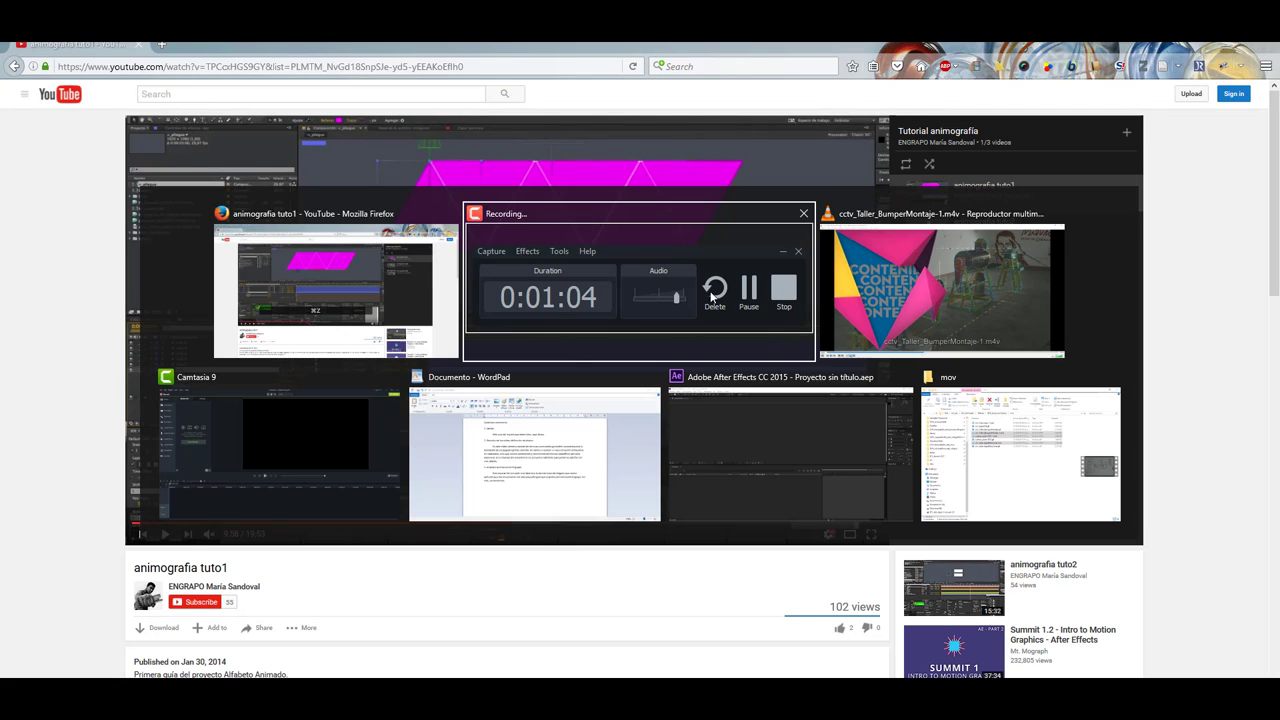
- Return to After Effects, stop the curtain preview and start a new composition
{"action": "left_click", "coordinate": [854, 298]}
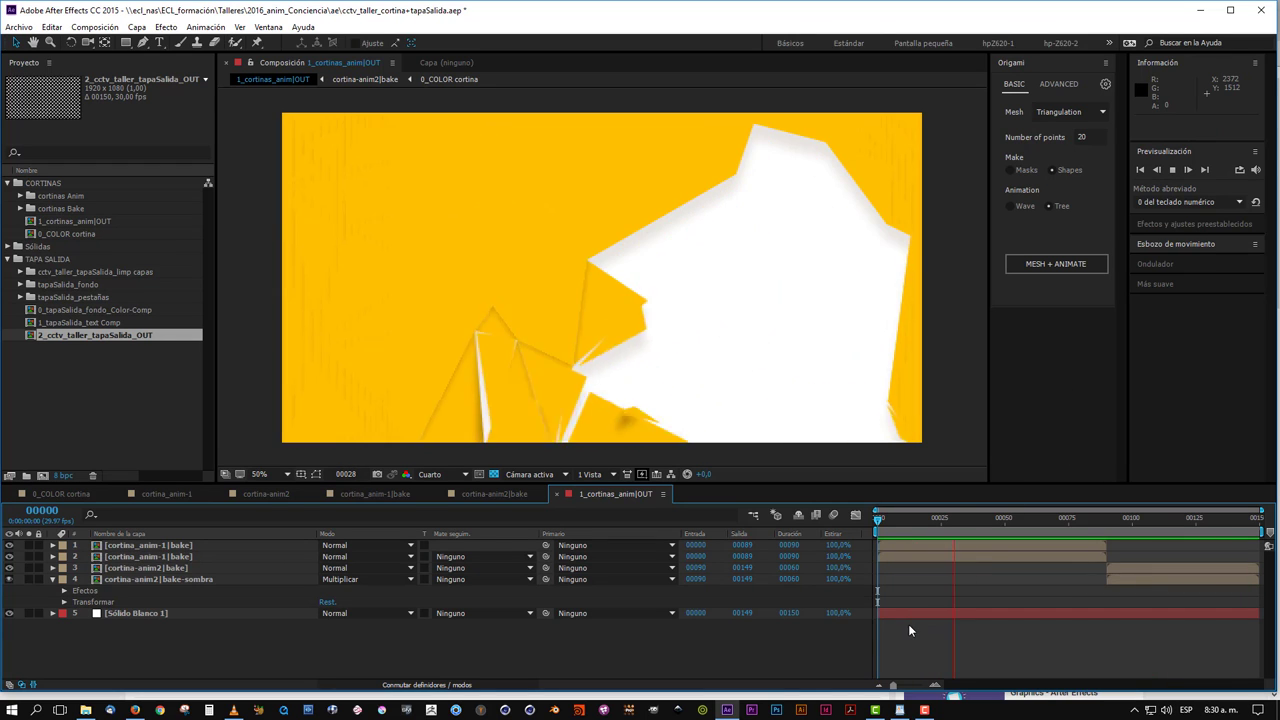
{"action": "key", "text": "space"}
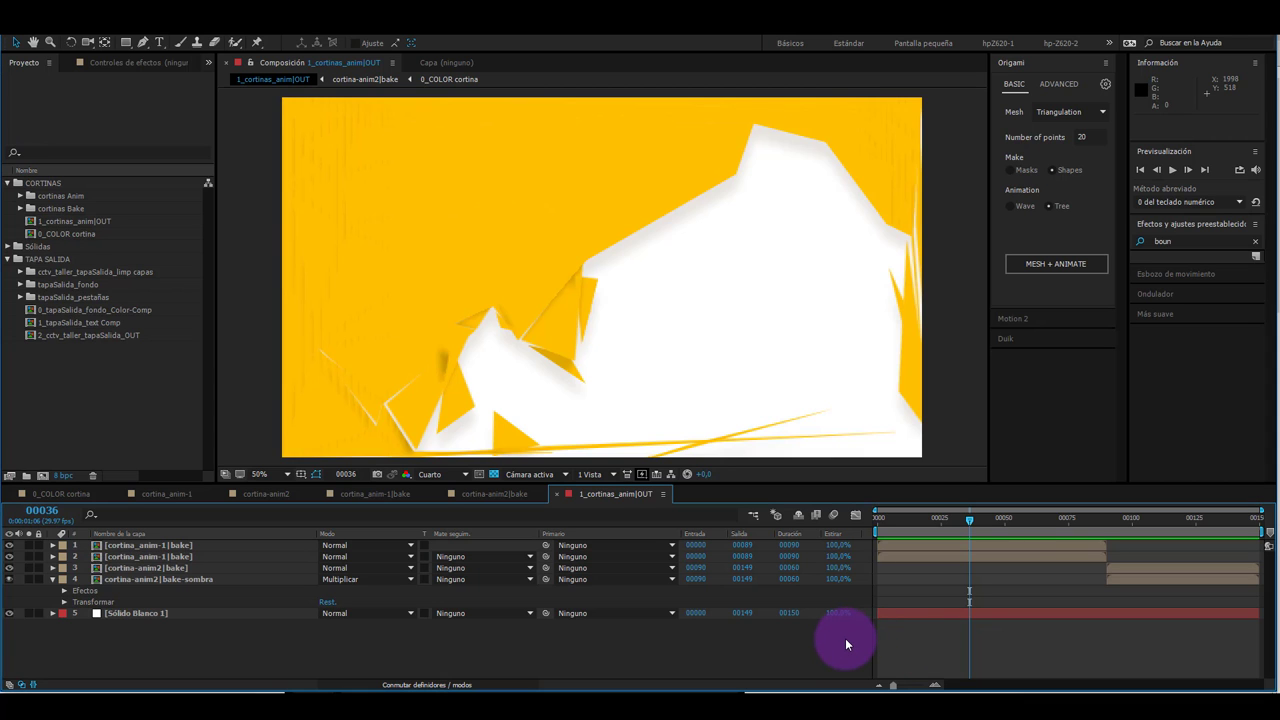
{"action": "key", "text": "ctrl+n"}
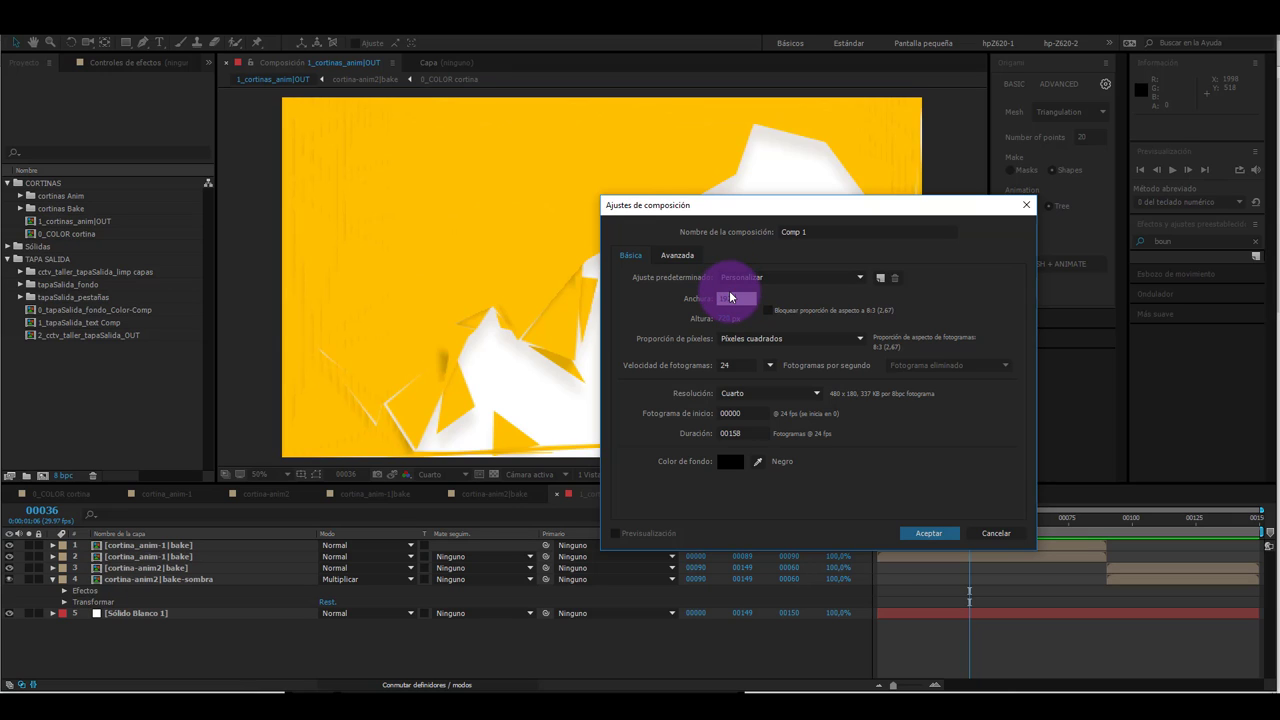
- Create Comp 1 at 29,97 fps with a duration of 120 frames
{"action": "left_click", "coordinate": [759, 364]}
{"action": "left_click", "coordinate": [820, 470]}
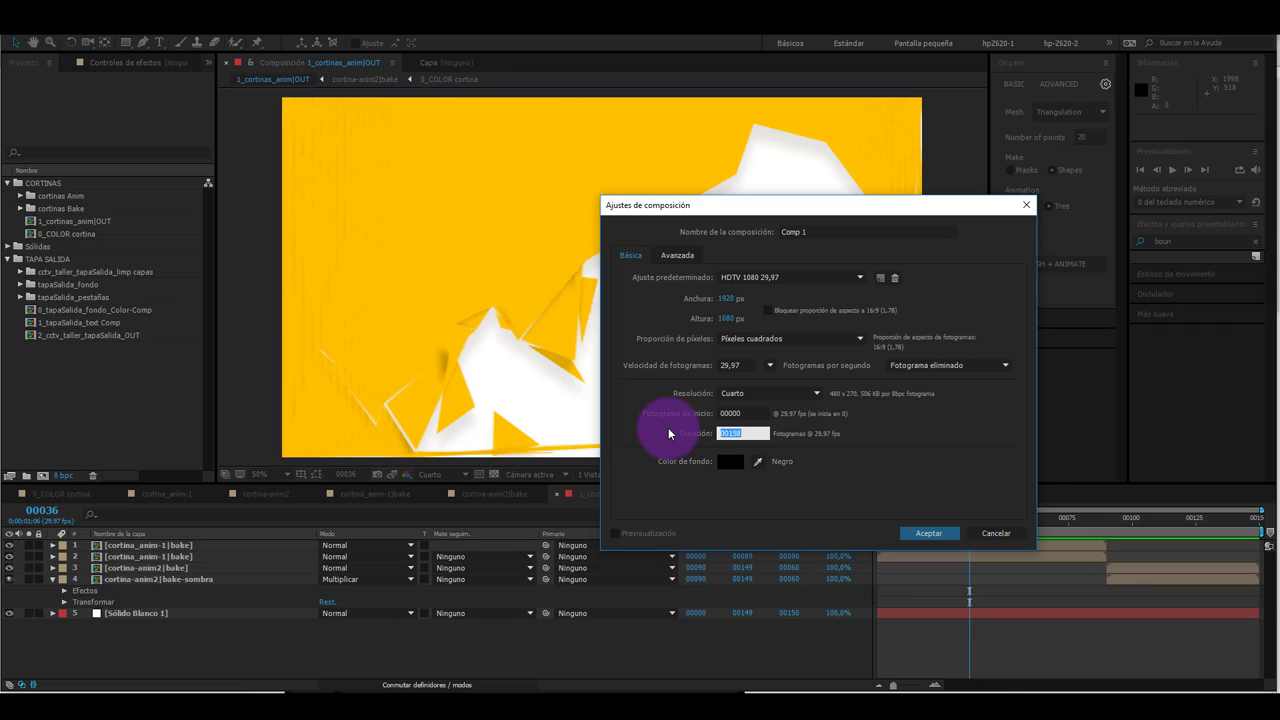
{"action": "type", "text": "120"}
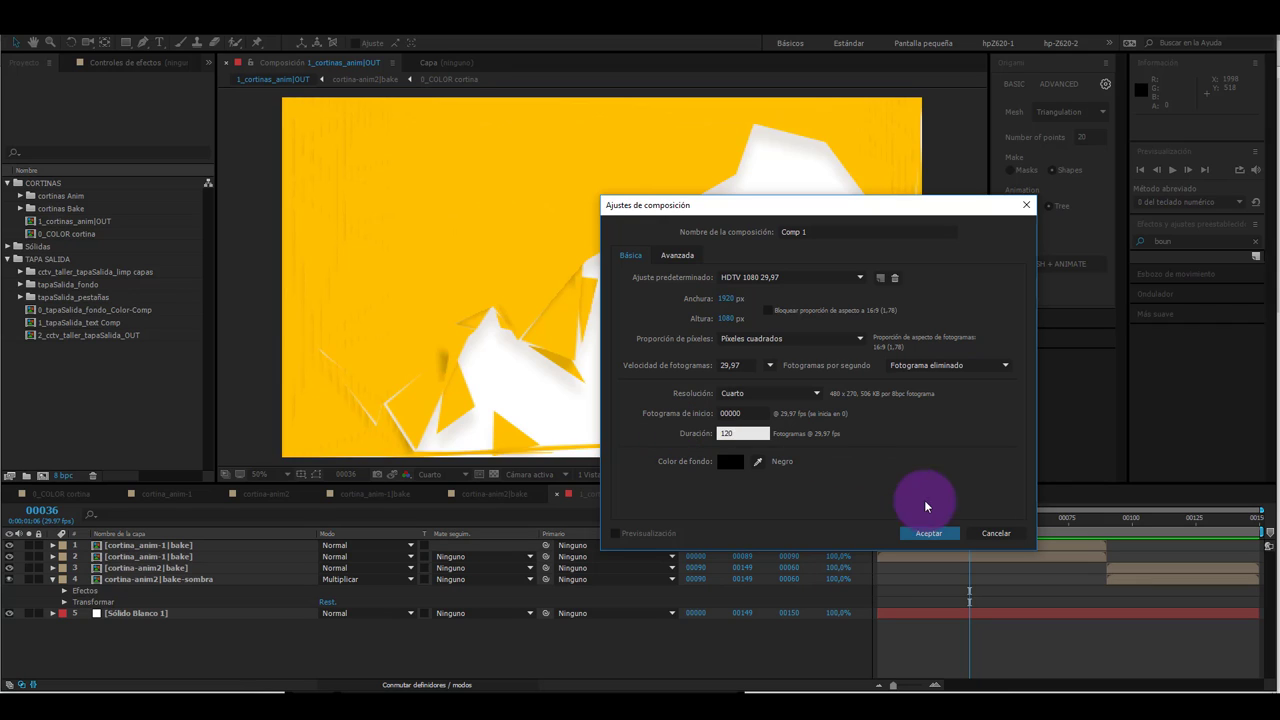
{"action": "left_click", "coordinate": [935, 533]}
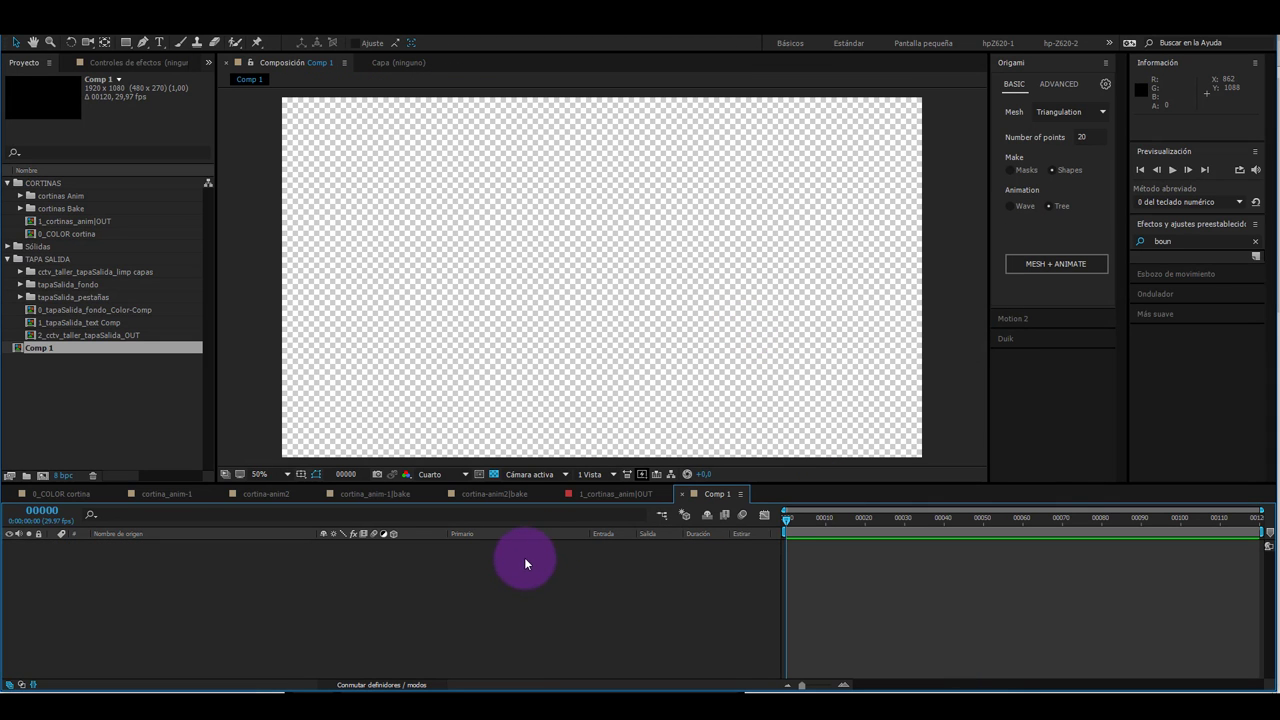
- Add a full-frame pure blue solid (R0 G0 B255) named COLOR BASE to Comp 1
{"action": "key", "text": "ctrl+y"}
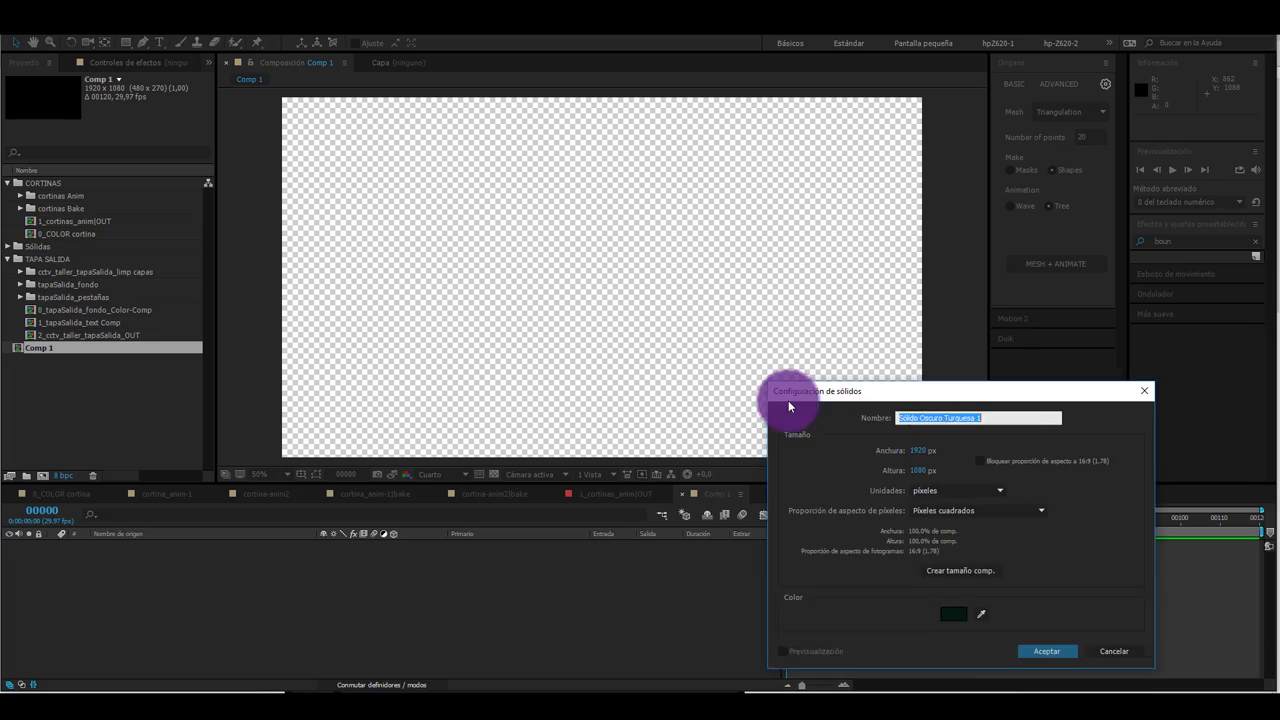
{"action": "left_click", "coordinate": [729, 468]}
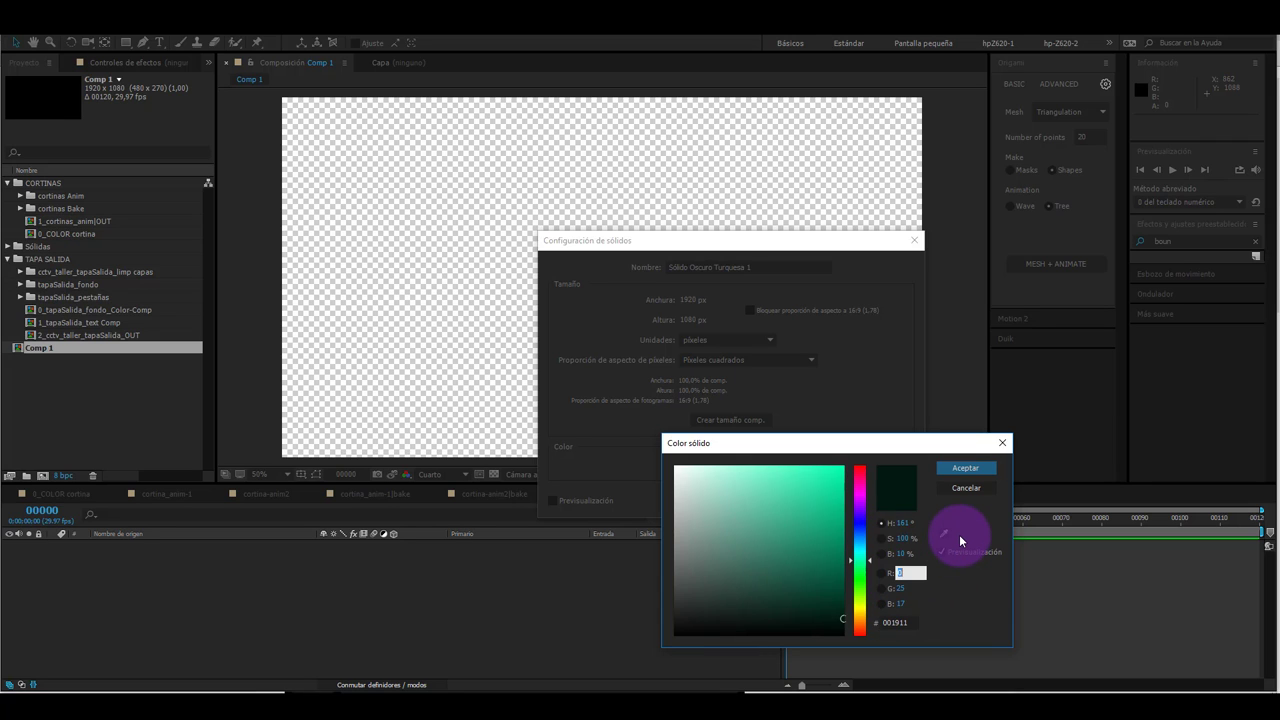
{"action": "key", "text": "Tab"}
{"action": "type", "text": "0"}
{"action": "key", "text": "Tab"}
{"action": "type", "text": "255"}
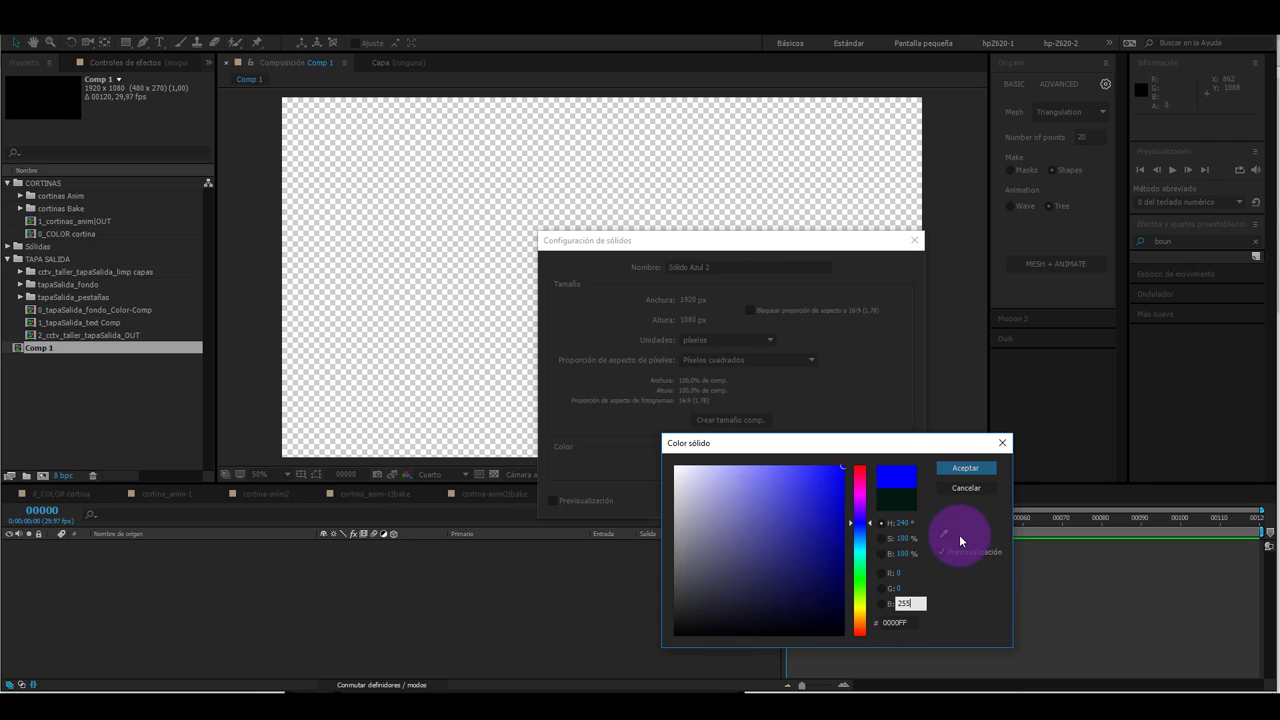
{"action": "key", "text": "Return"}
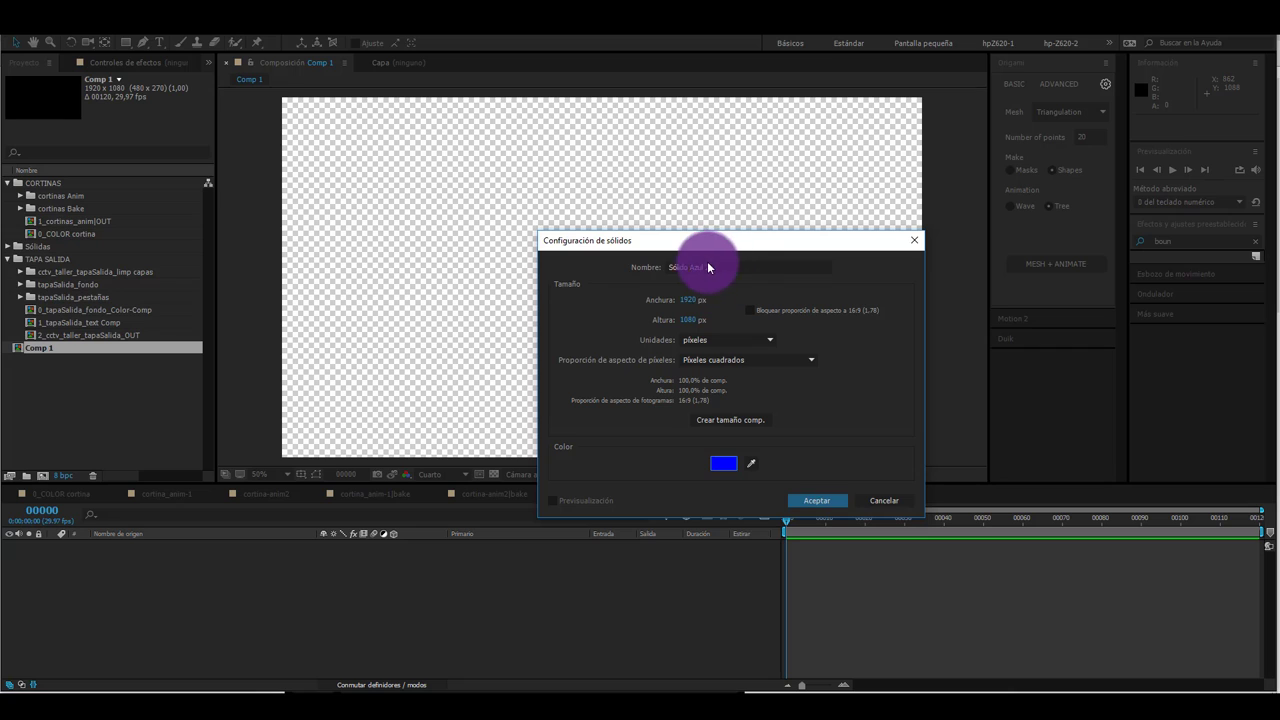
{"action": "left_click", "coordinate": [649, 267]}
{"action": "type", "text": "COLOR BASE"}
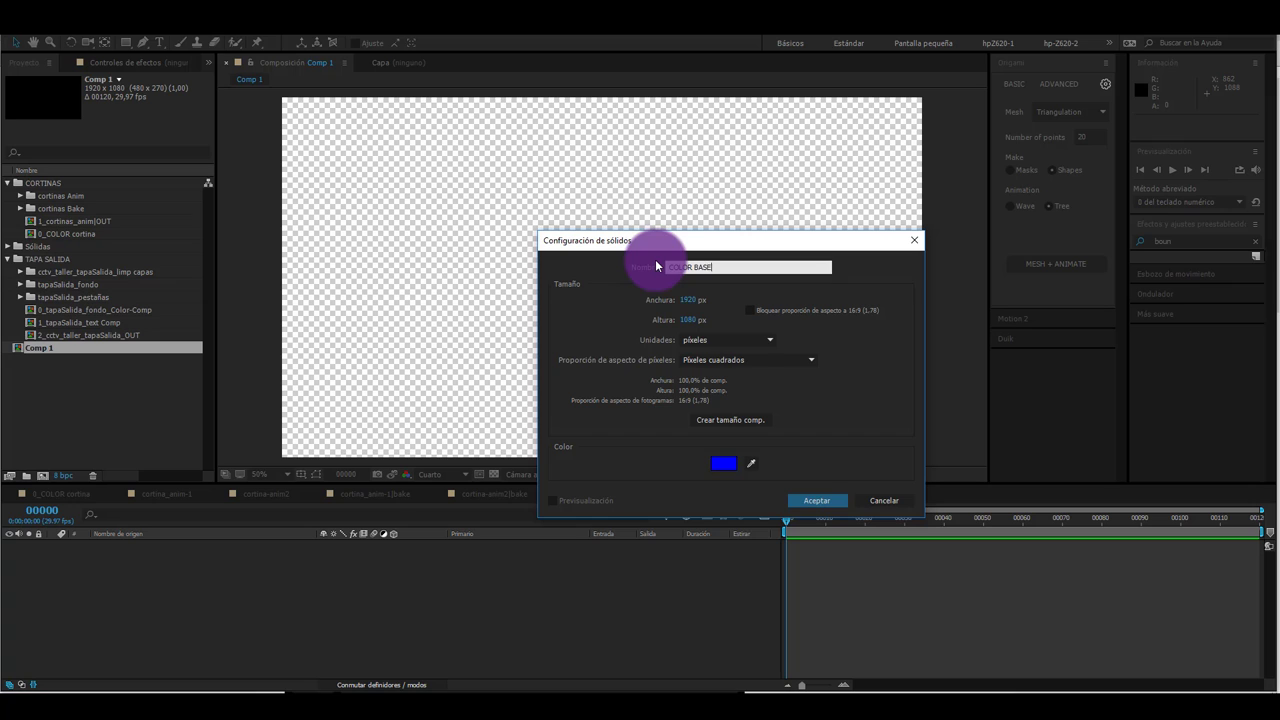
{"action": "key", "text": "Return"}
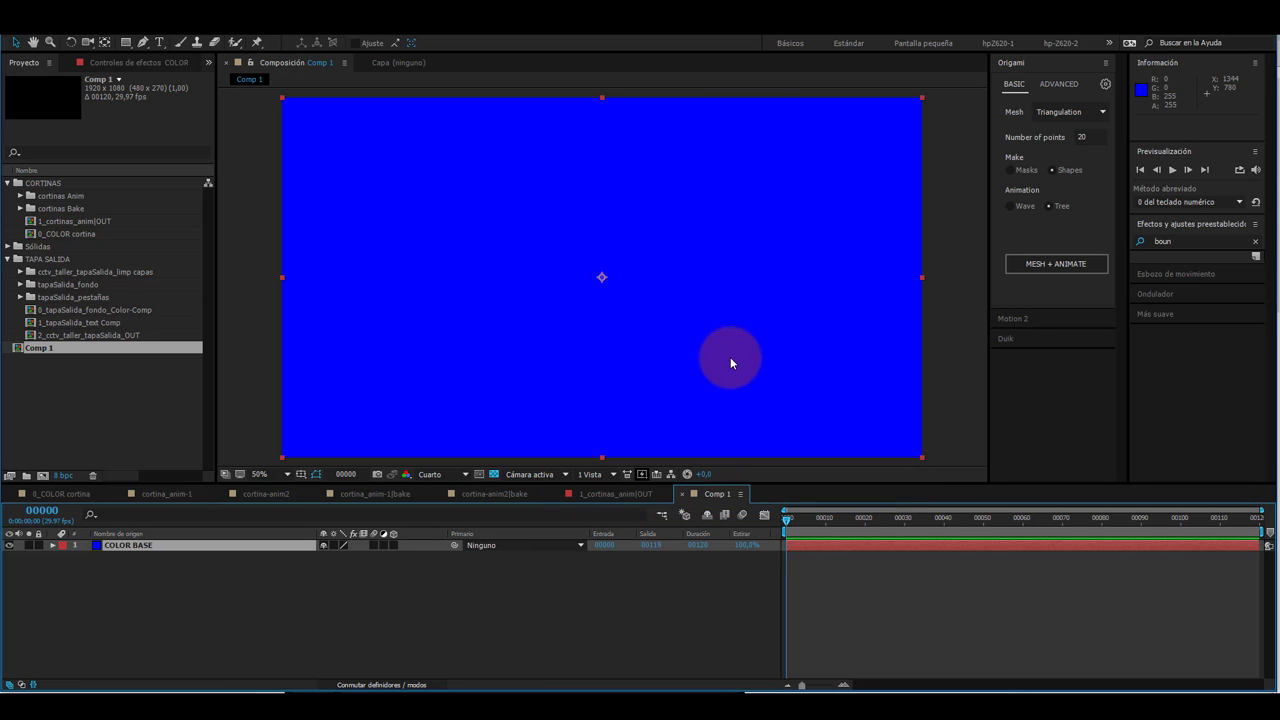
{"action": "key", "text": "ctrl+k"}
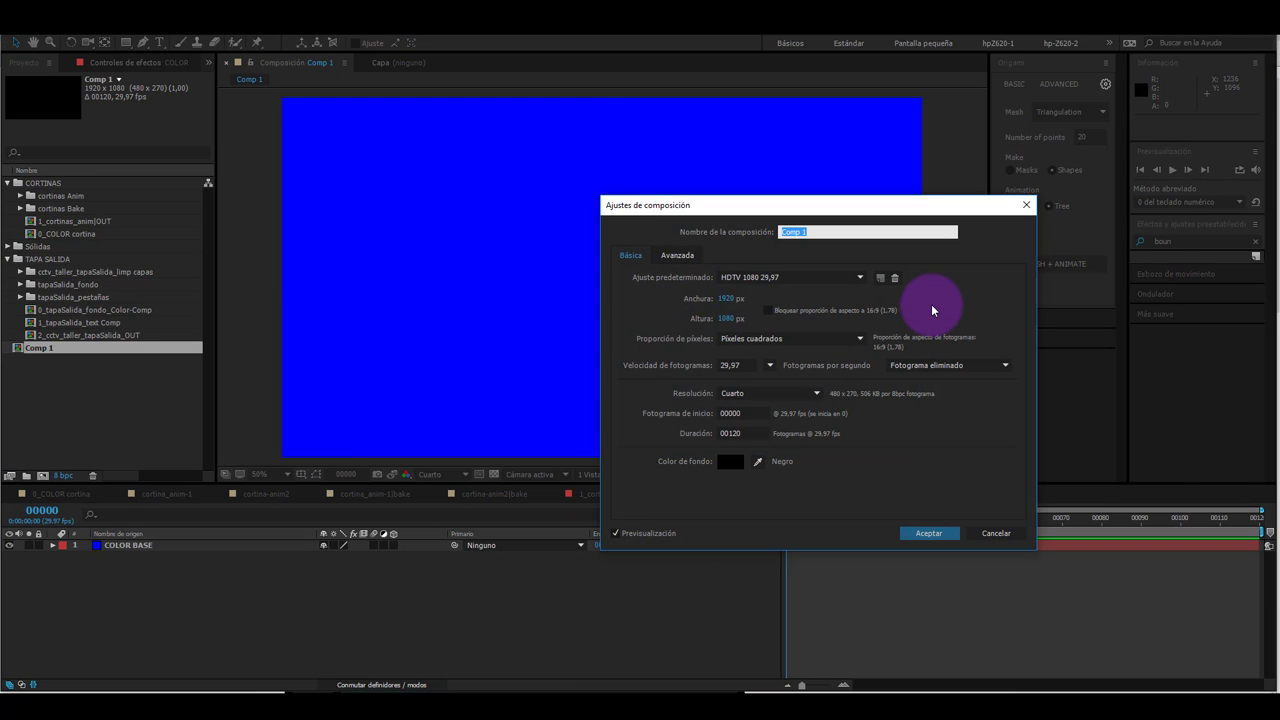
- Rename Comp 1 to baseCortina and nest it in a new comp, baseCortina 2
{"action": "type", "text": "base"}
{"action": "type", "text": "Cortina"}
{"action": "key", "text": "Return"}
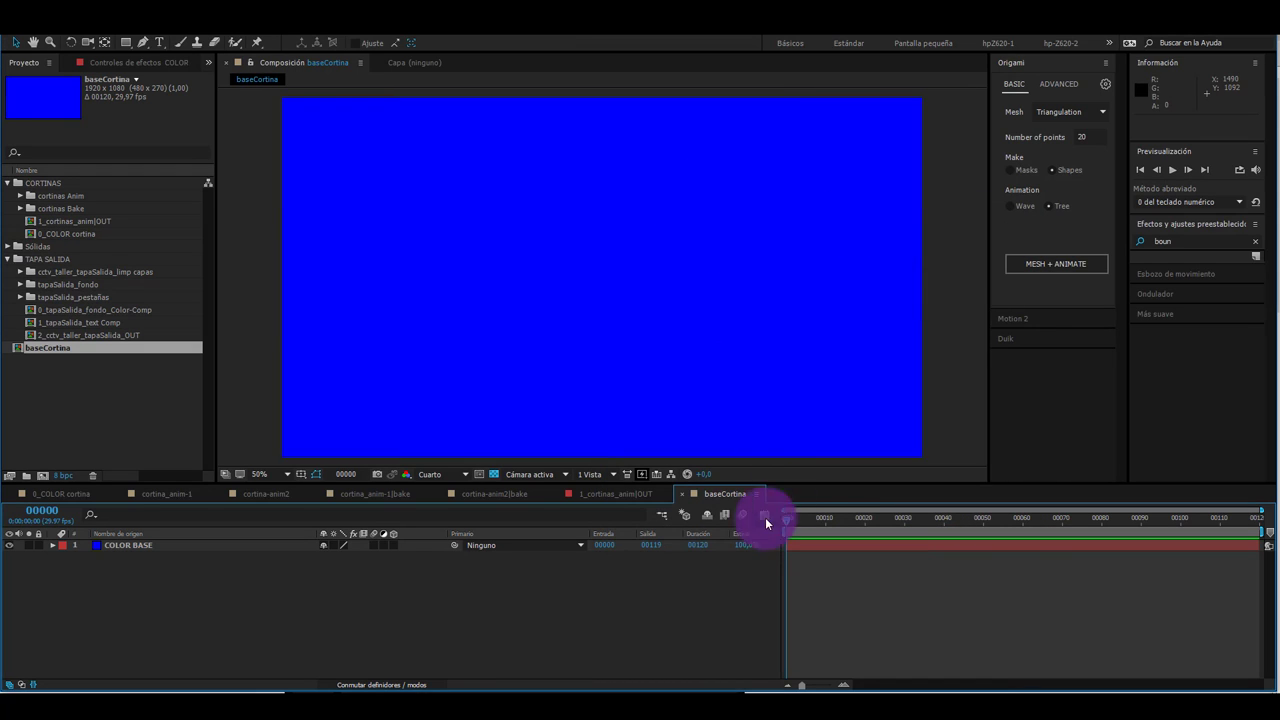
{"action": "left_click", "coordinate": [33, 401]}
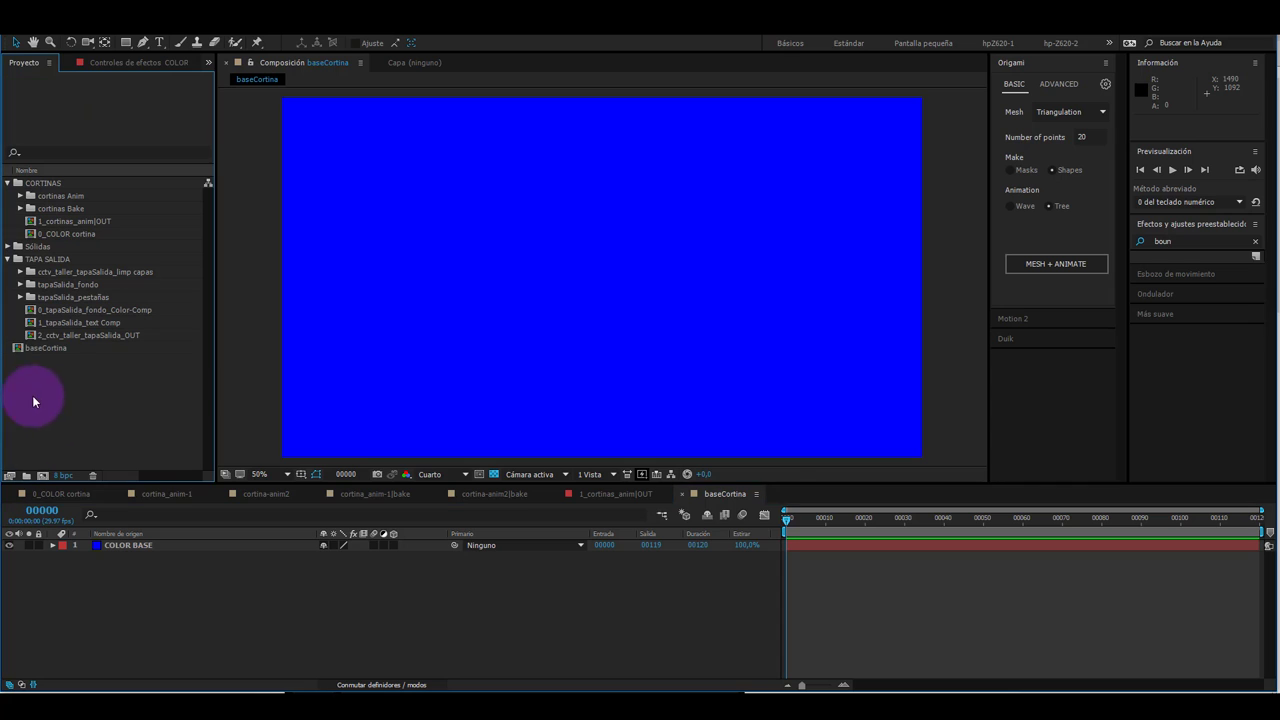
{"action": "left_click", "coordinate": [684, 494]}
{"action": "left_click_drag", "start_coordinate": [53, 350], "coordinate": [42, 474]}
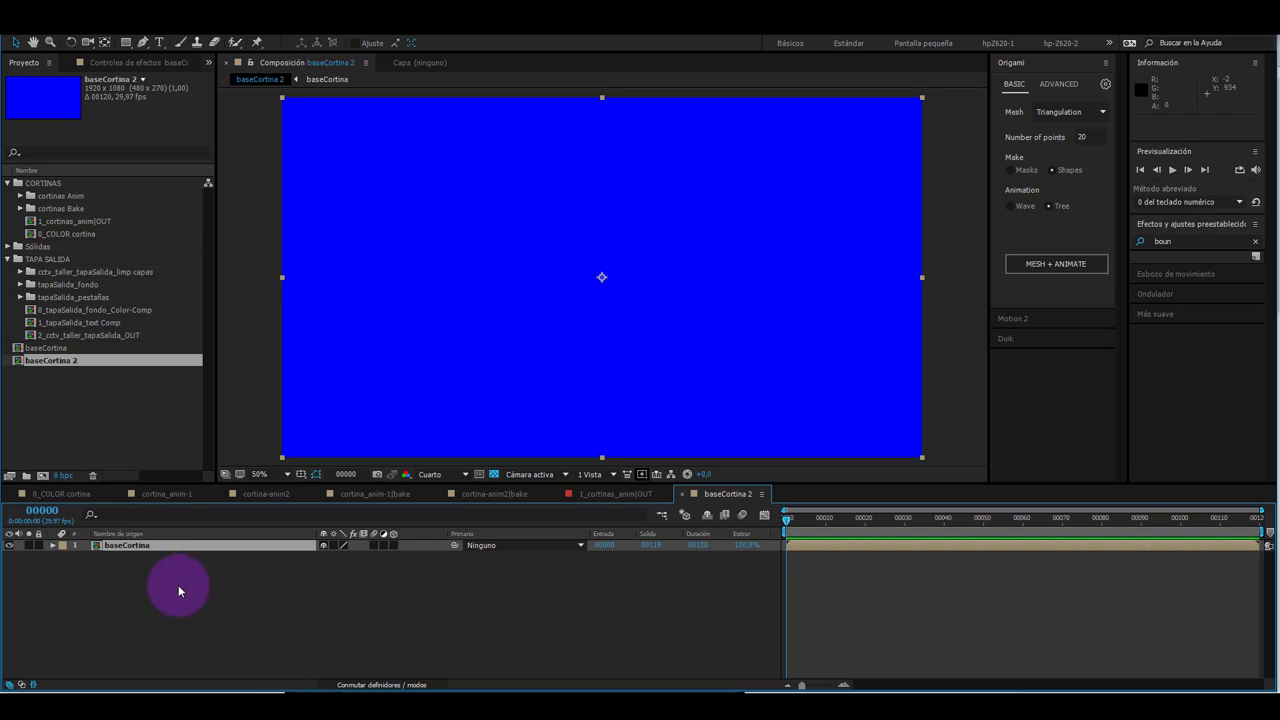
- Select the baseCortina layer and show Origami's advanced mesh options
{"action": "left_click", "coordinate": [136, 547]}
{"action": "key", "text": "Return"}
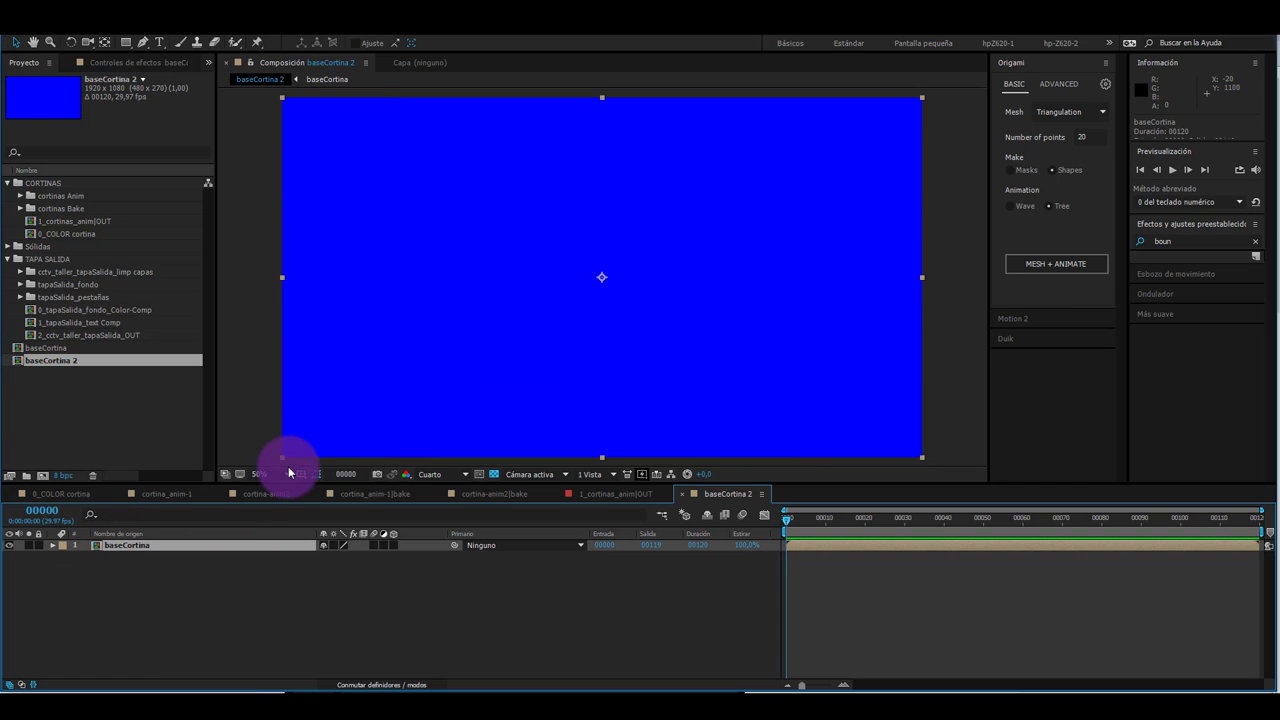
{"action": "left_click", "coordinate": [161, 588]}
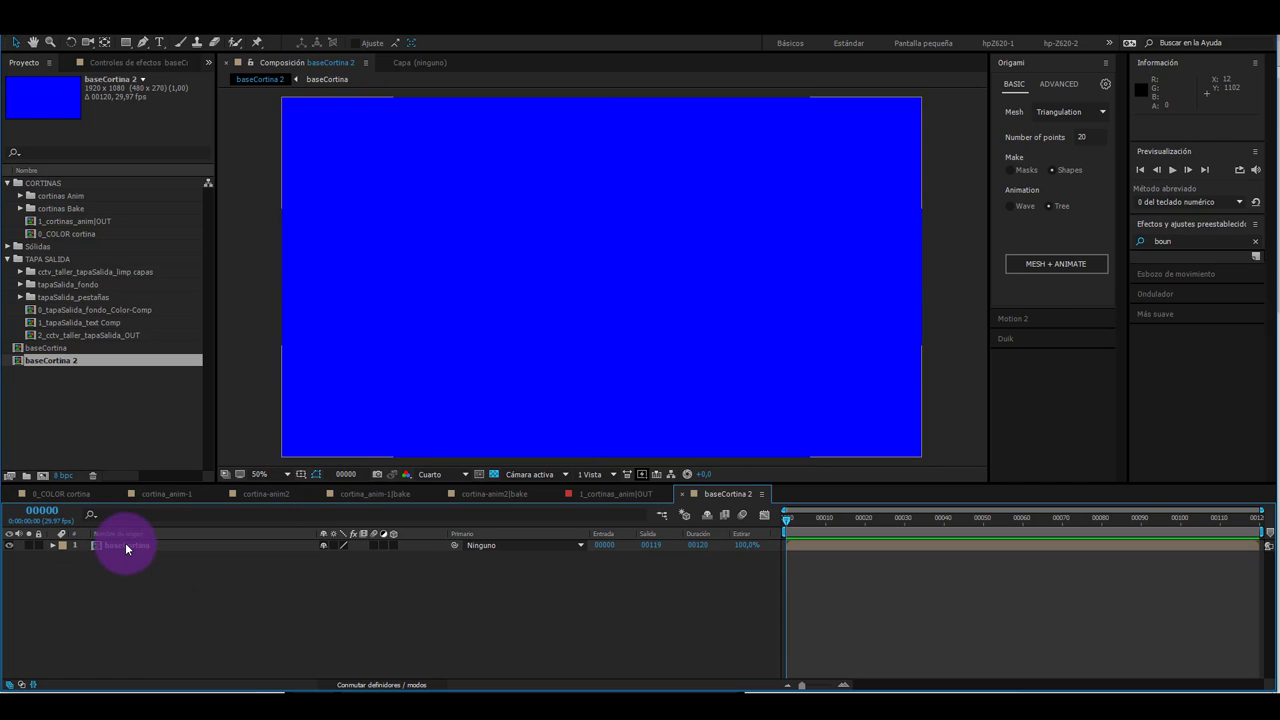
{"action": "left_click", "coordinate": [125, 545]}
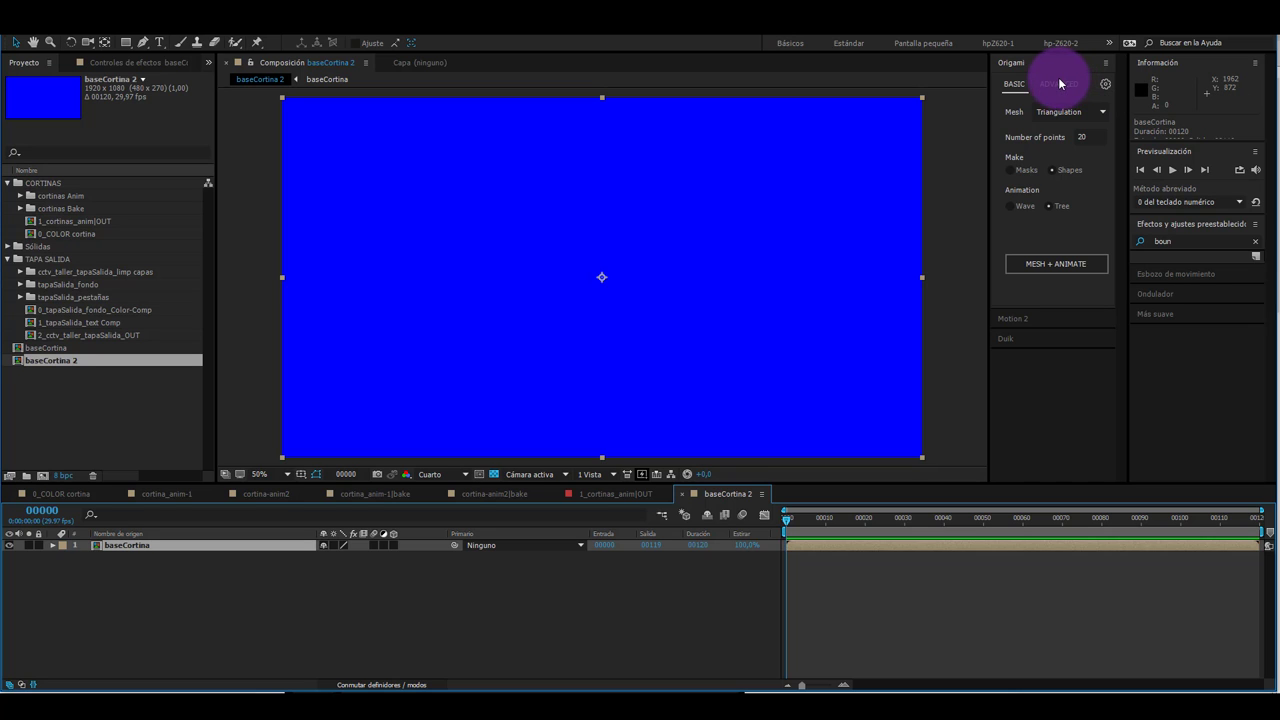
{"action": "left_click", "coordinate": [1057, 88]}
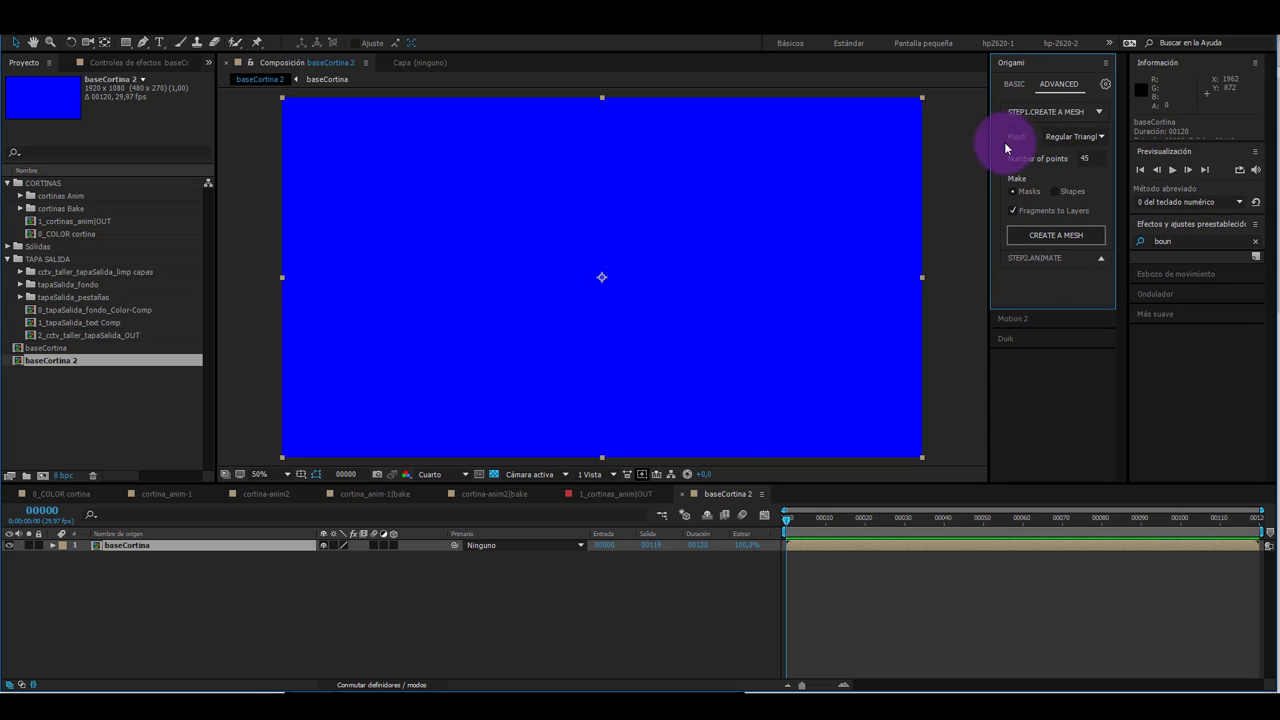
{"action": "left_click", "coordinate": [158, 549]}
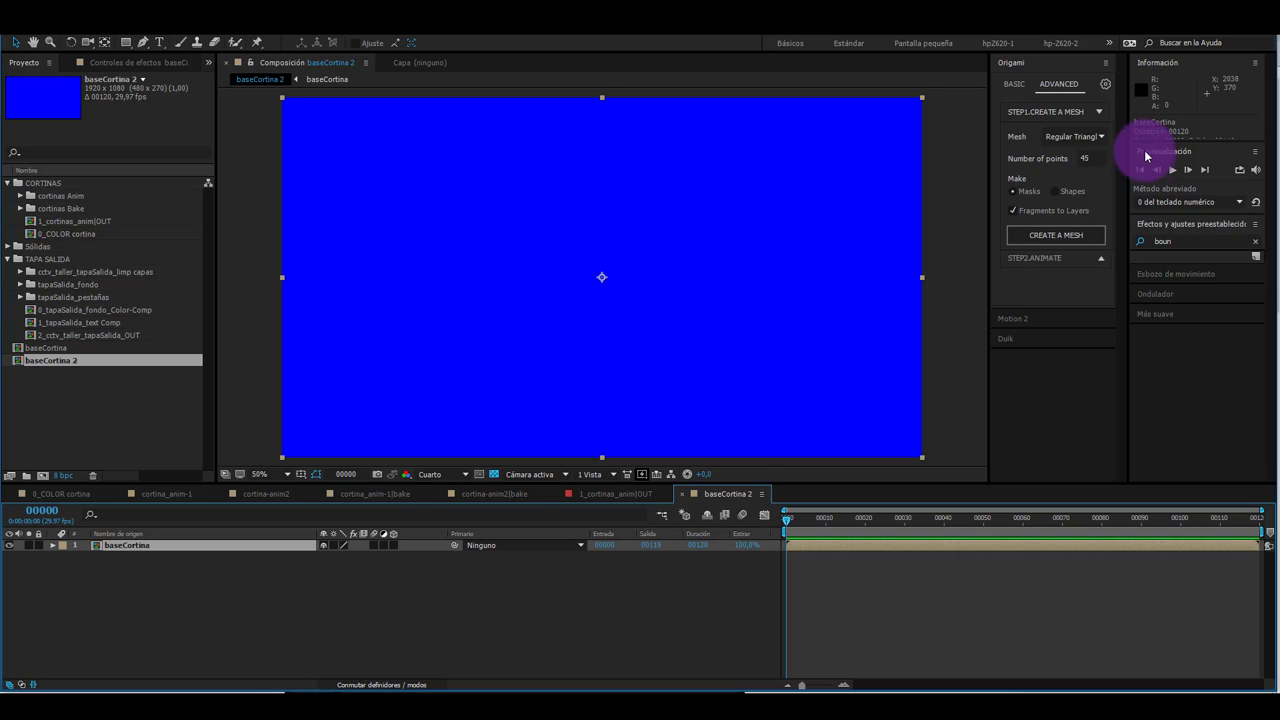
- Set the Origami mesh to Regular Triangles with 45 points
{"action": "left_click", "coordinate": [1074, 136]}
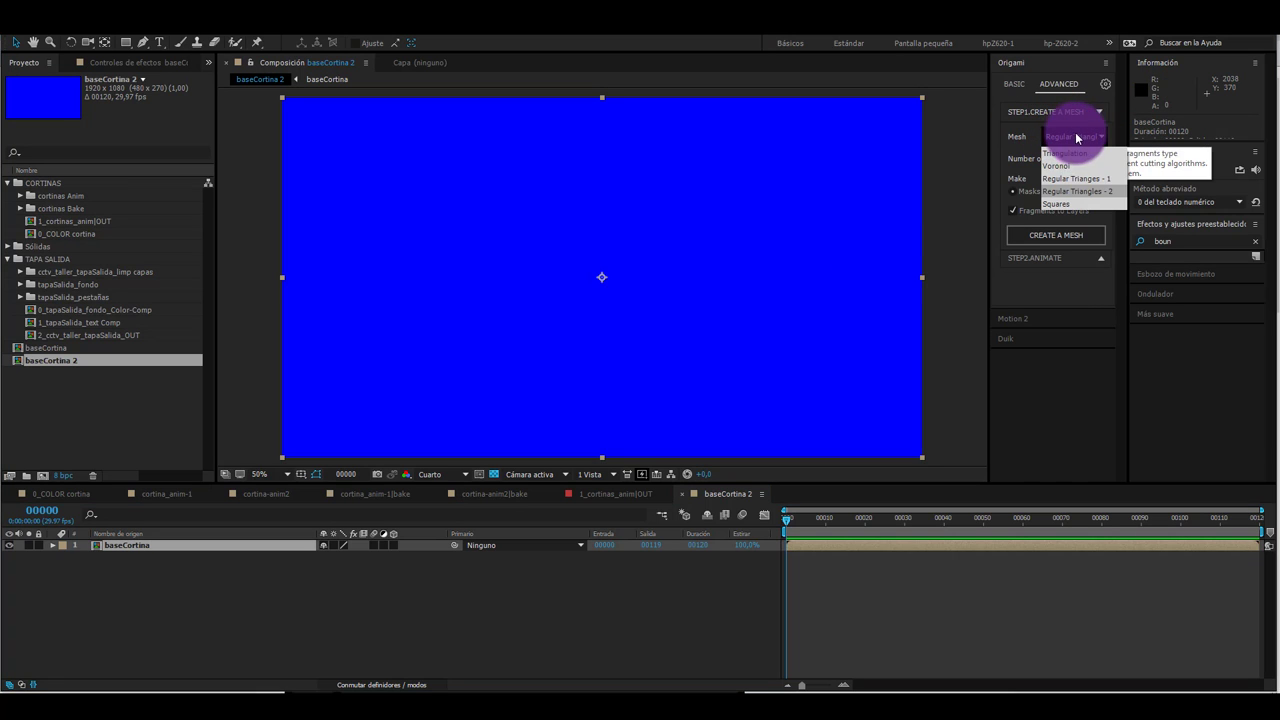
{"action": "left_click", "coordinate": [1063, 178]}
{"action": "left_click", "coordinate": [1066, 135]}
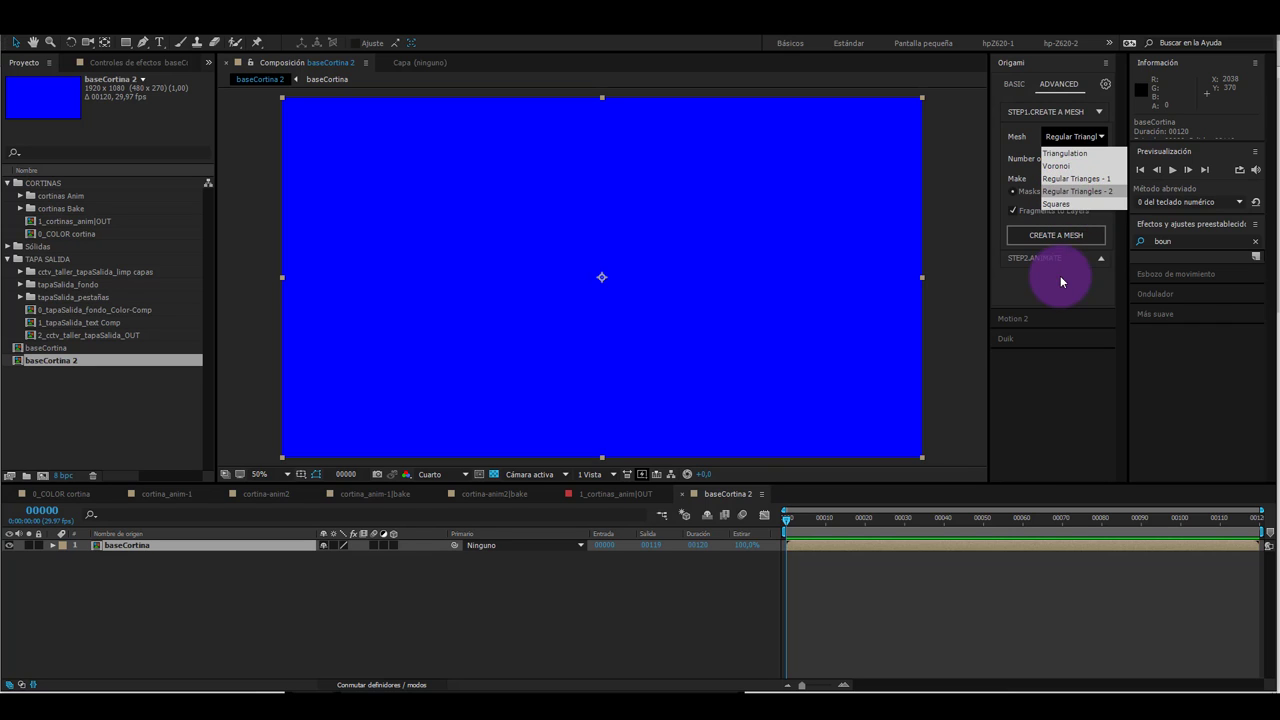
{"action": "left_click", "coordinate": [1062, 191]}
{"action": "left_click", "coordinate": [1072, 137]}
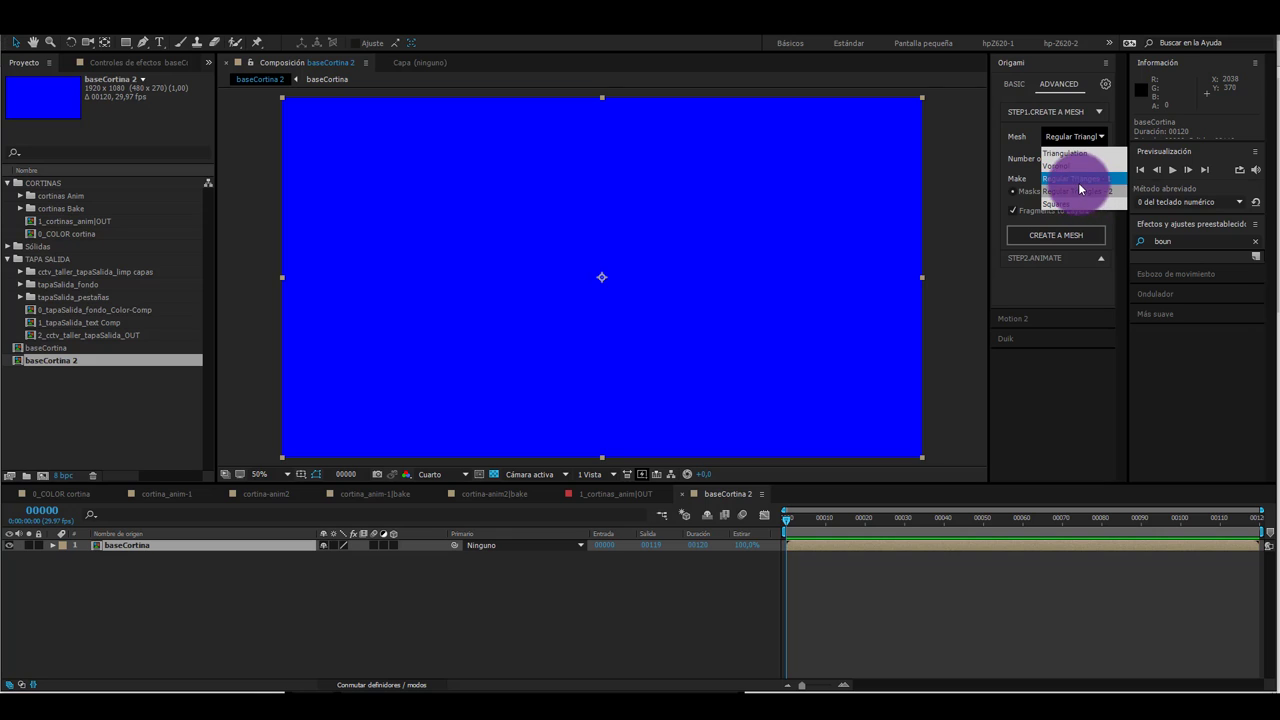
{"action": "left_click", "coordinate": [1082, 179]}
{"action": "left_click", "coordinate": [1090, 160]}
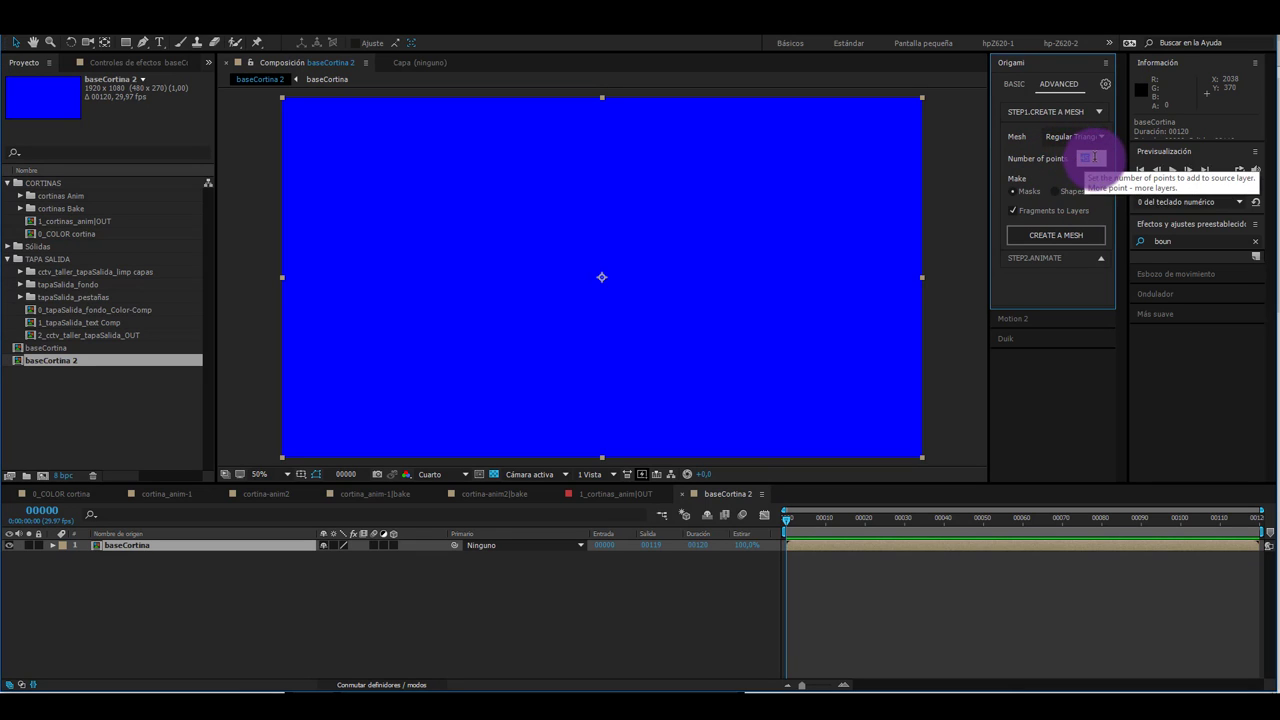
{"action": "left_click", "coordinate": [516, 173]}
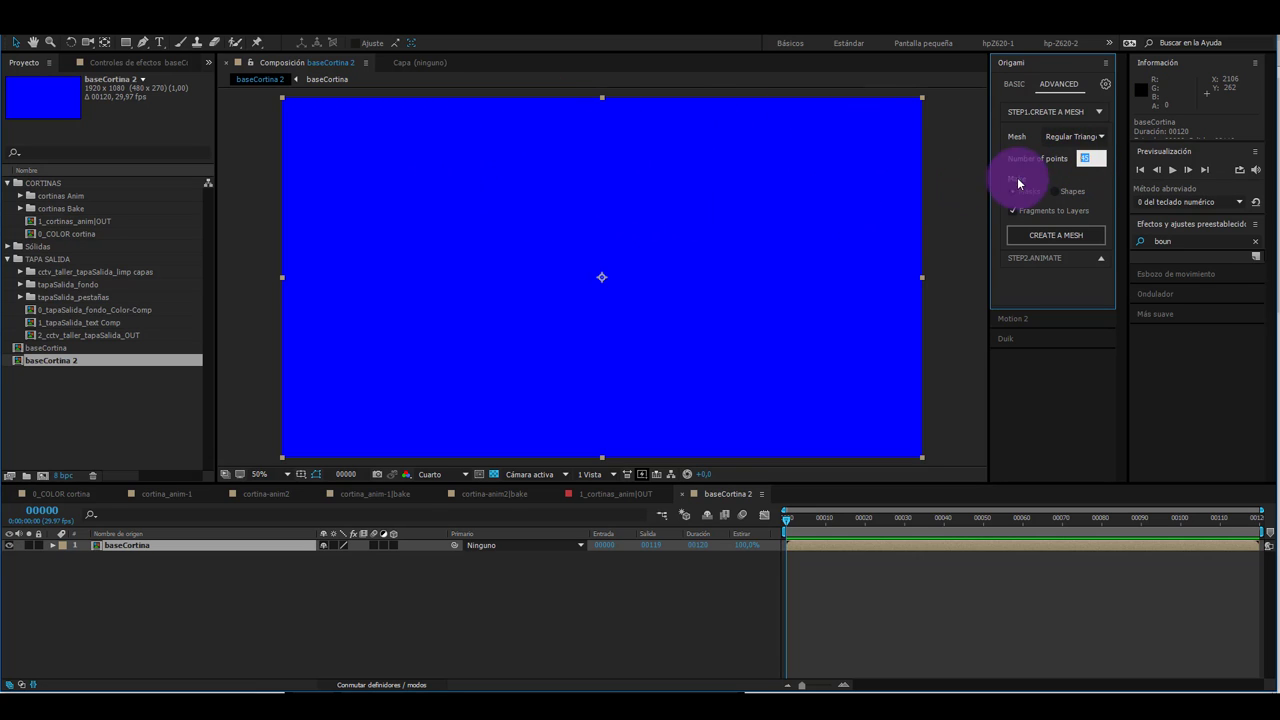
{"action": "left_click", "coordinate": [1090, 157]}
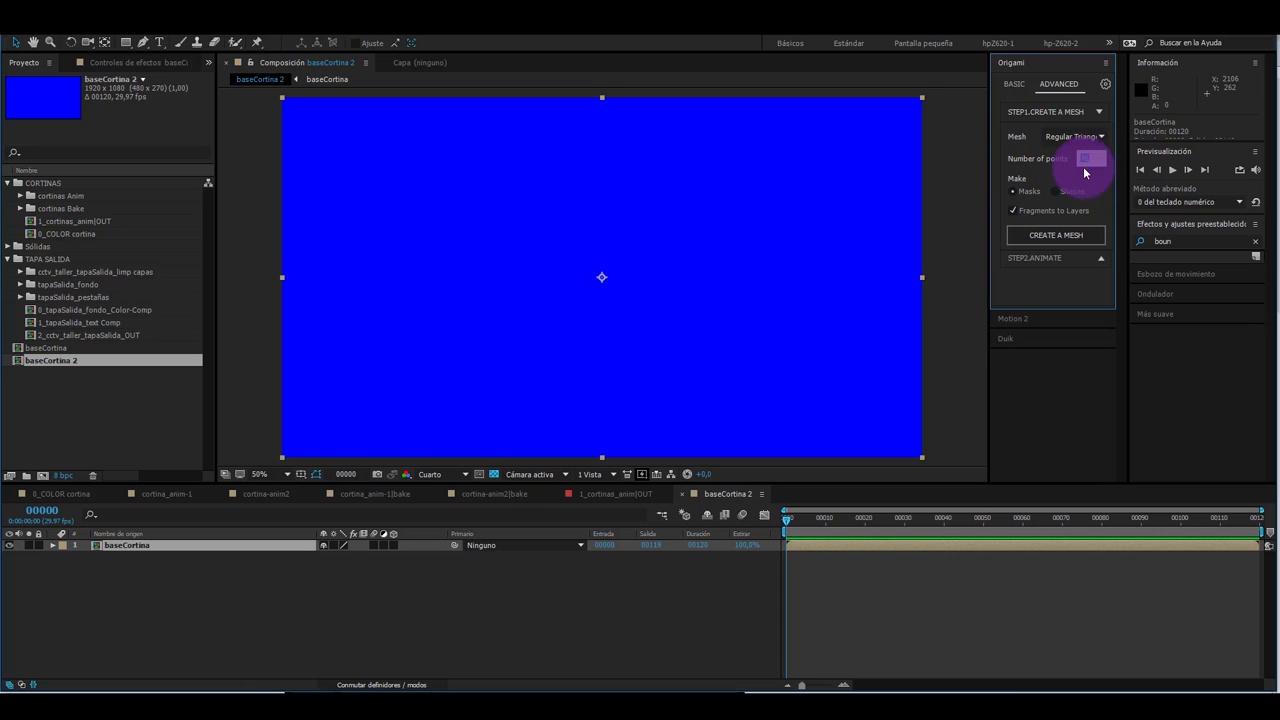
{"action": "type", "text": "45"}
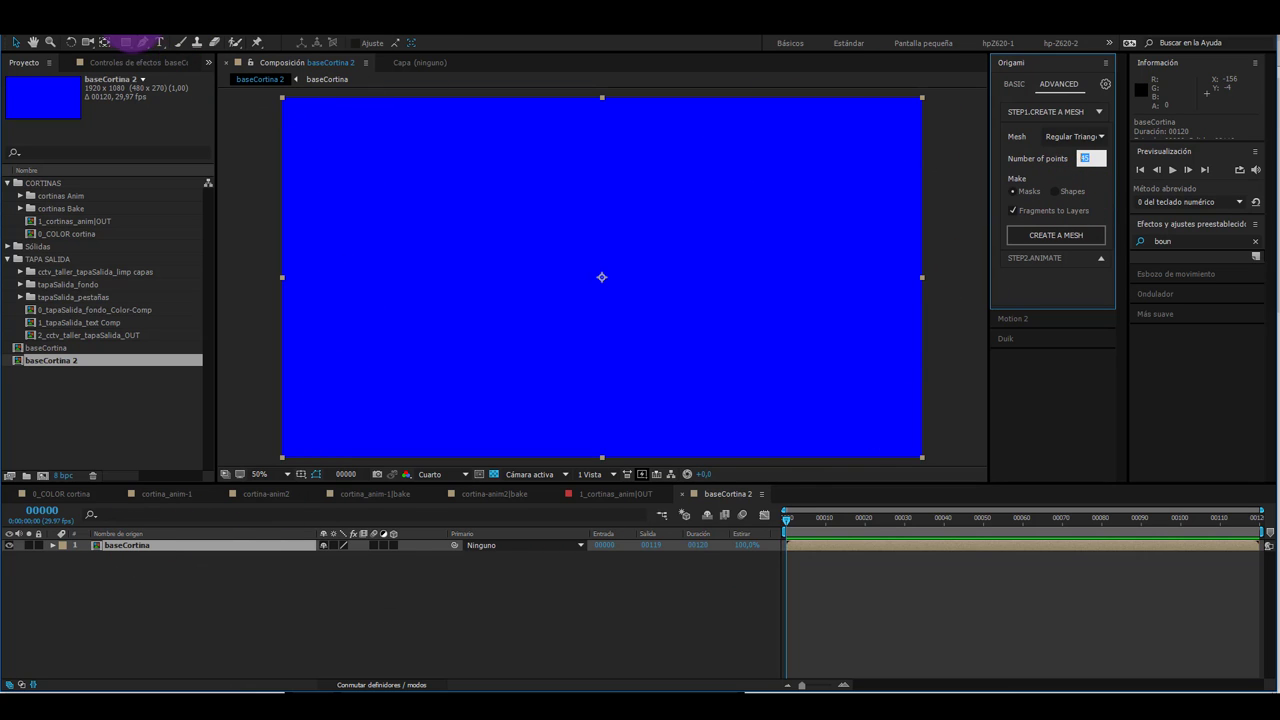
{"action": "left_click", "coordinate": [137, 36]}
{"action": "mouse_move", "coordinate": [160, 42]}
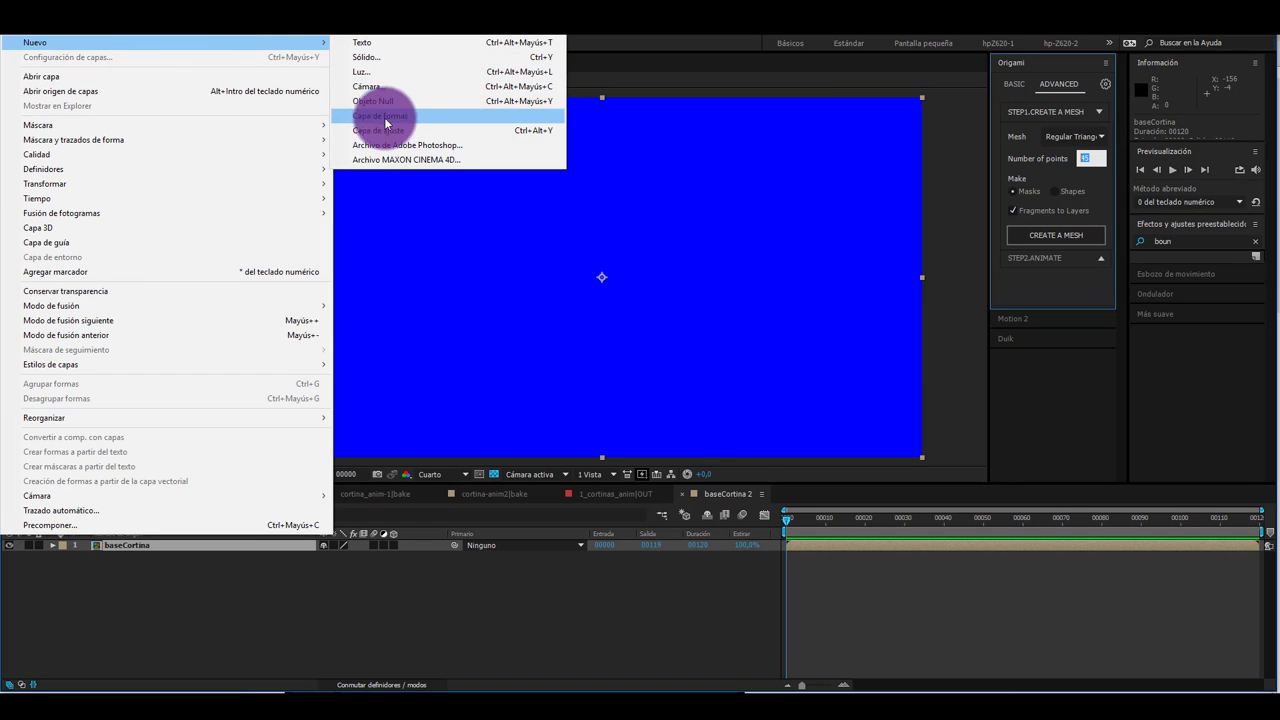
{"action": "left_click", "coordinate": [137, 38]}
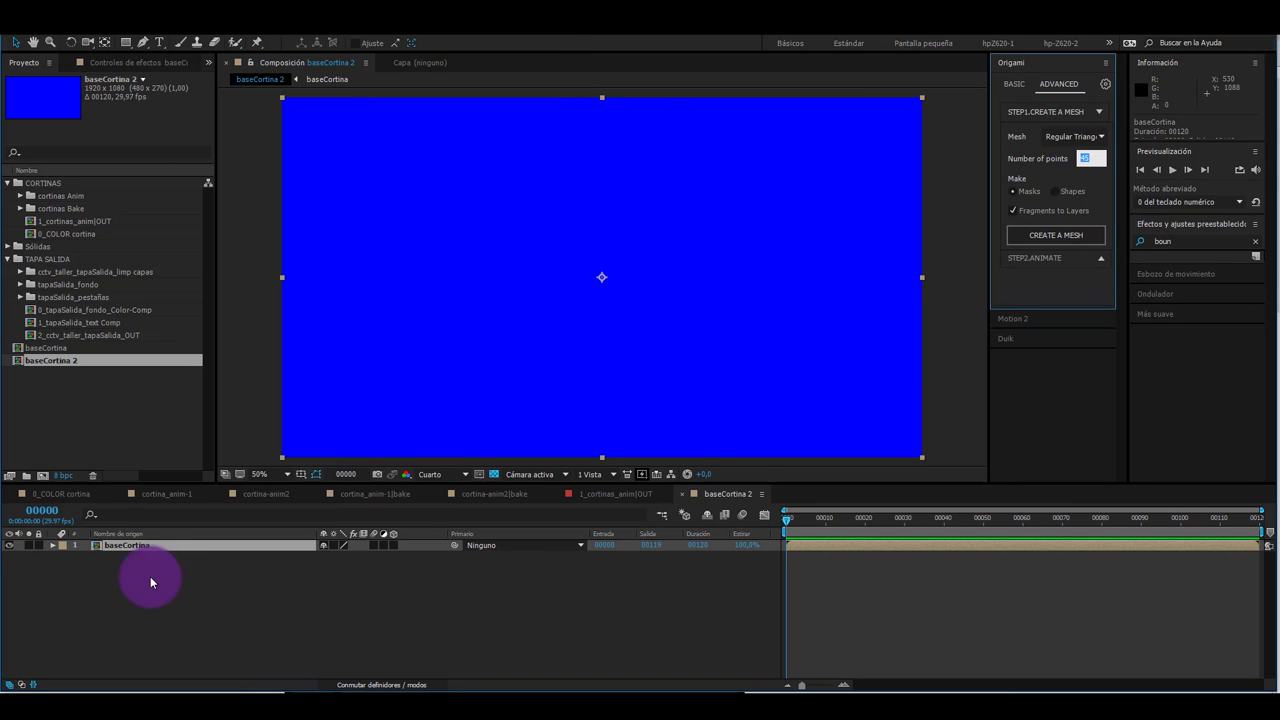
{"action": "left_click", "coordinate": [134, 543]}
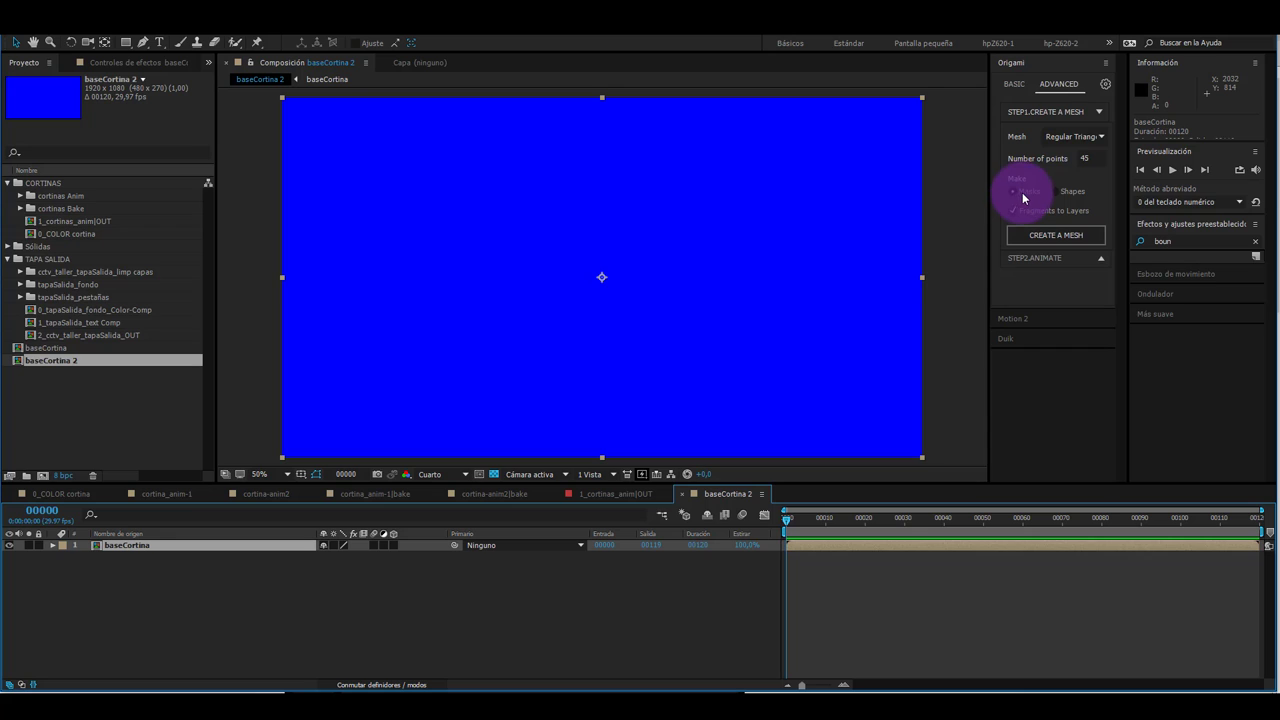
{"action": "left_click", "coordinate": [1051, 240]}
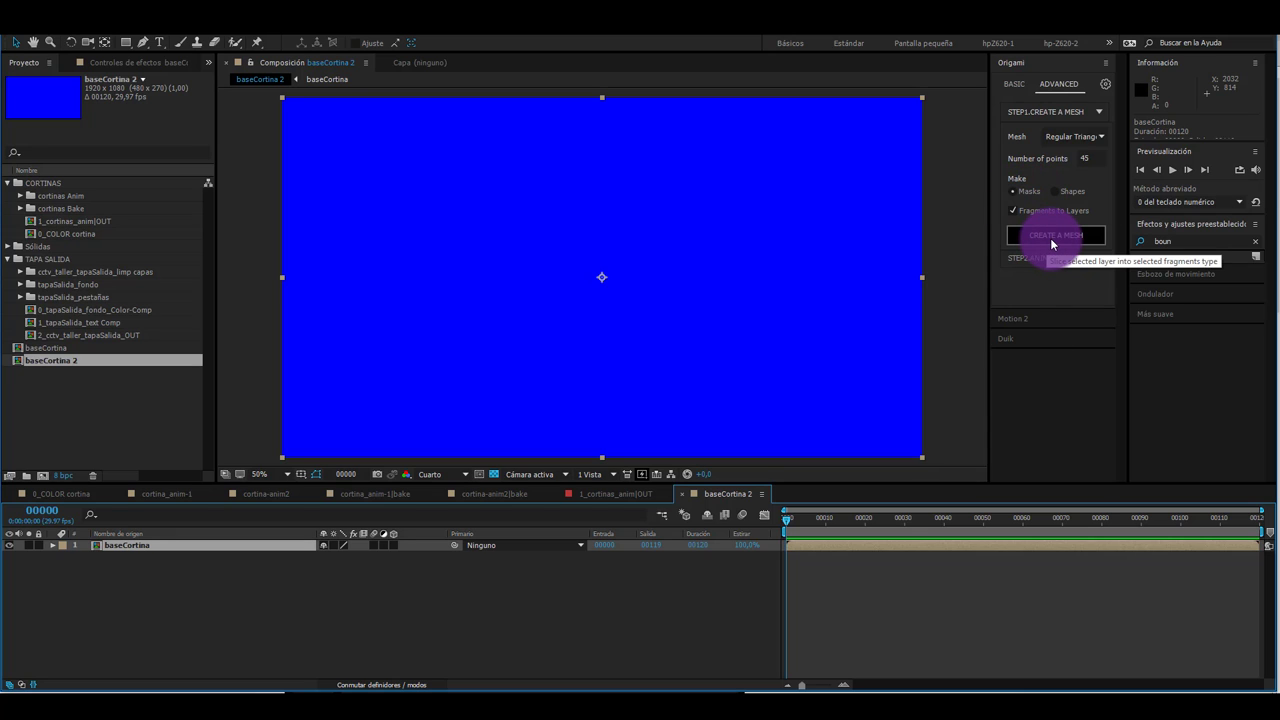
{"action": "left_click", "coordinate": [1051, 236]}
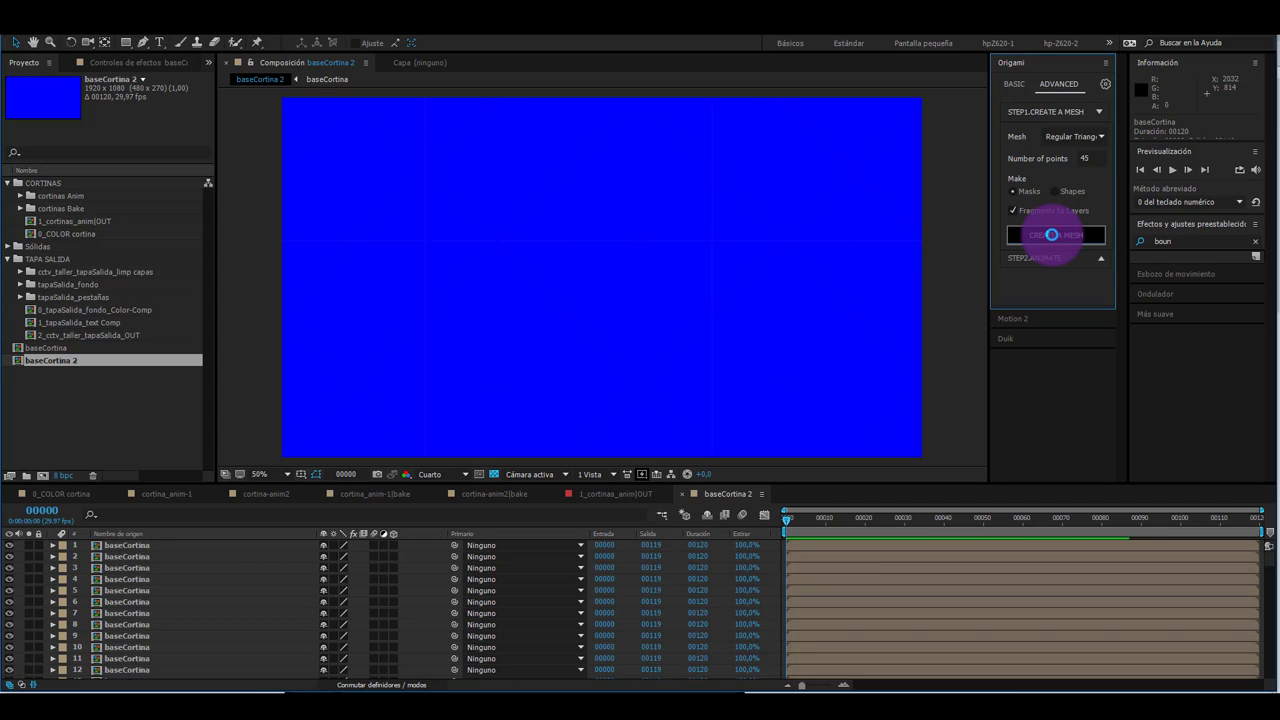
{"action": "left_click", "coordinate": [148, 594]}
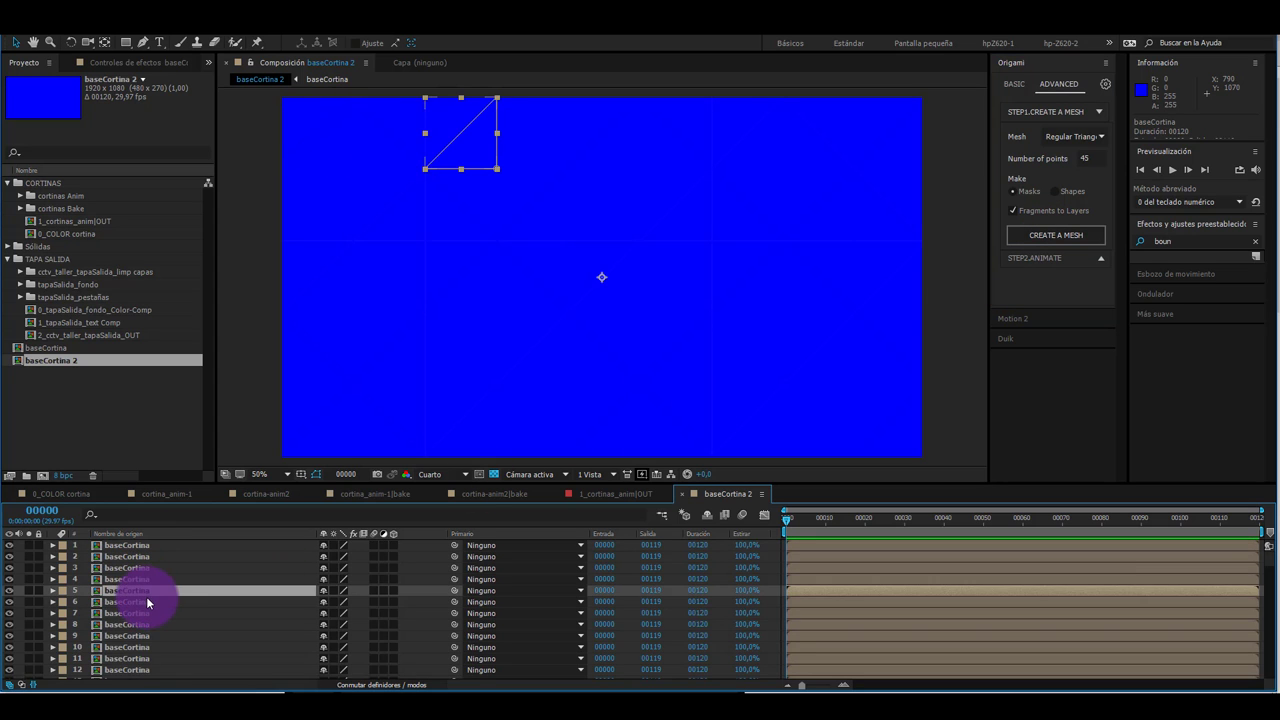
{"action": "left_click", "coordinate": [142, 614]}
{"action": "scroll", "coordinate": [142, 621], "scroll_direction": "down", "scroll_amount": 1}
{"action": "scroll", "coordinate": [140, 623], "scroll_direction": "down", "scroll_amount": 4}
{"action": "left_click", "coordinate": [140, 623]}
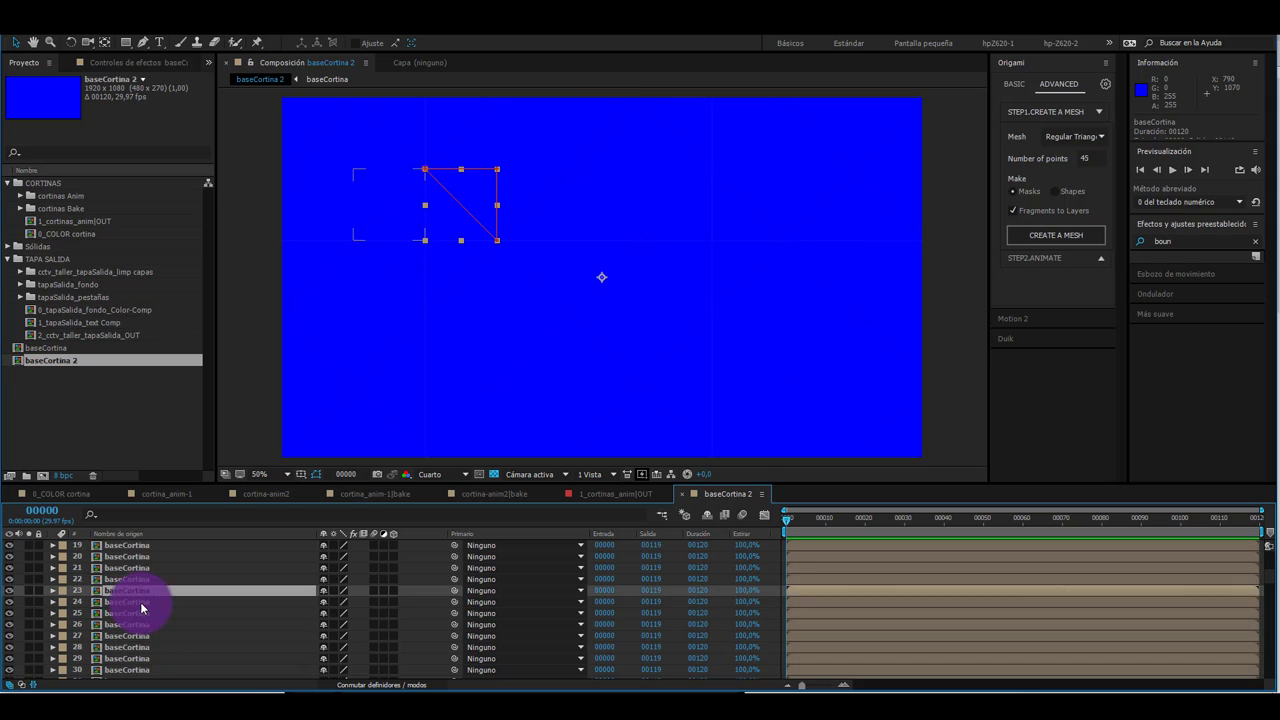
{"action": "scroll", "coordinate": [142, 625], "scroll_direction": "down", "scroll_amount": 5}
{"action": "left_click", "coordinate": [144, 628]}
{"action": "scroll", "coordinate": [140, 618], "scroll_direction": "down", "scroll_amount": 5}
{"action": "left_click", "coordinate": [136, 588]}
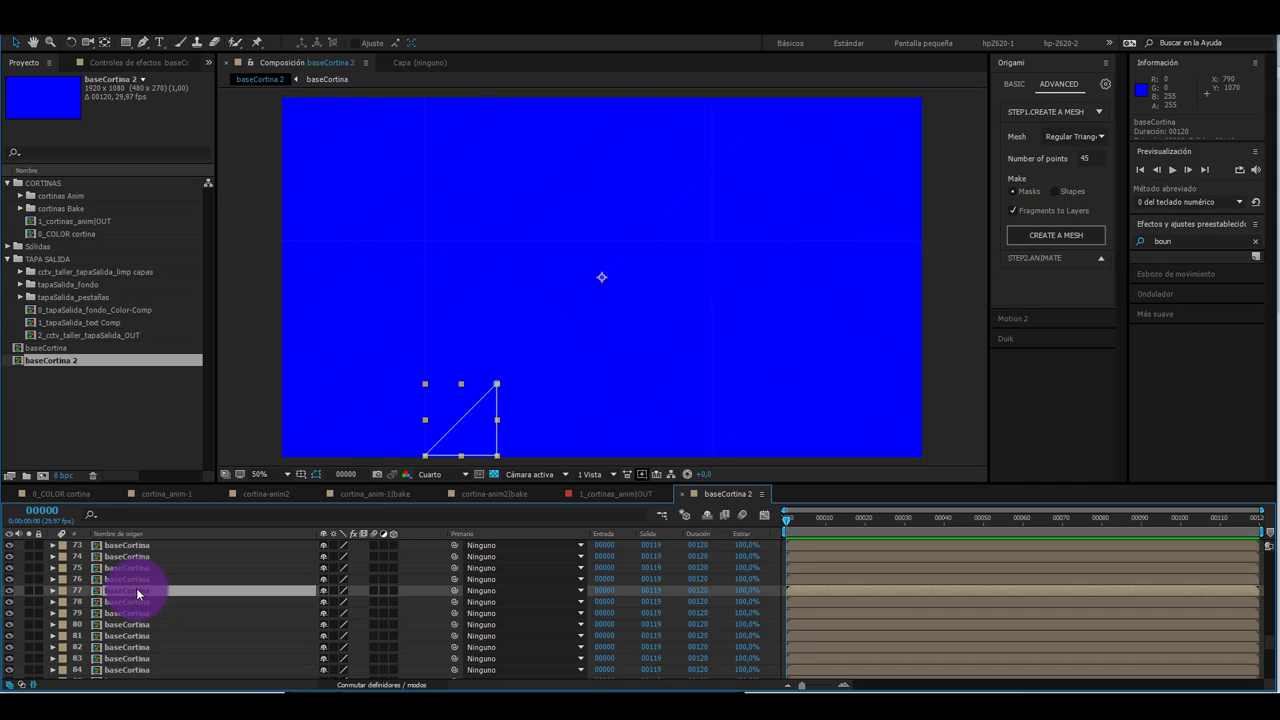
{"action": "left_click", "coordinate": [139, 616]}
{"action": "scroll", "coordinate": [139, 626], "scroll_direction": "down", "scroll_amount": 5}
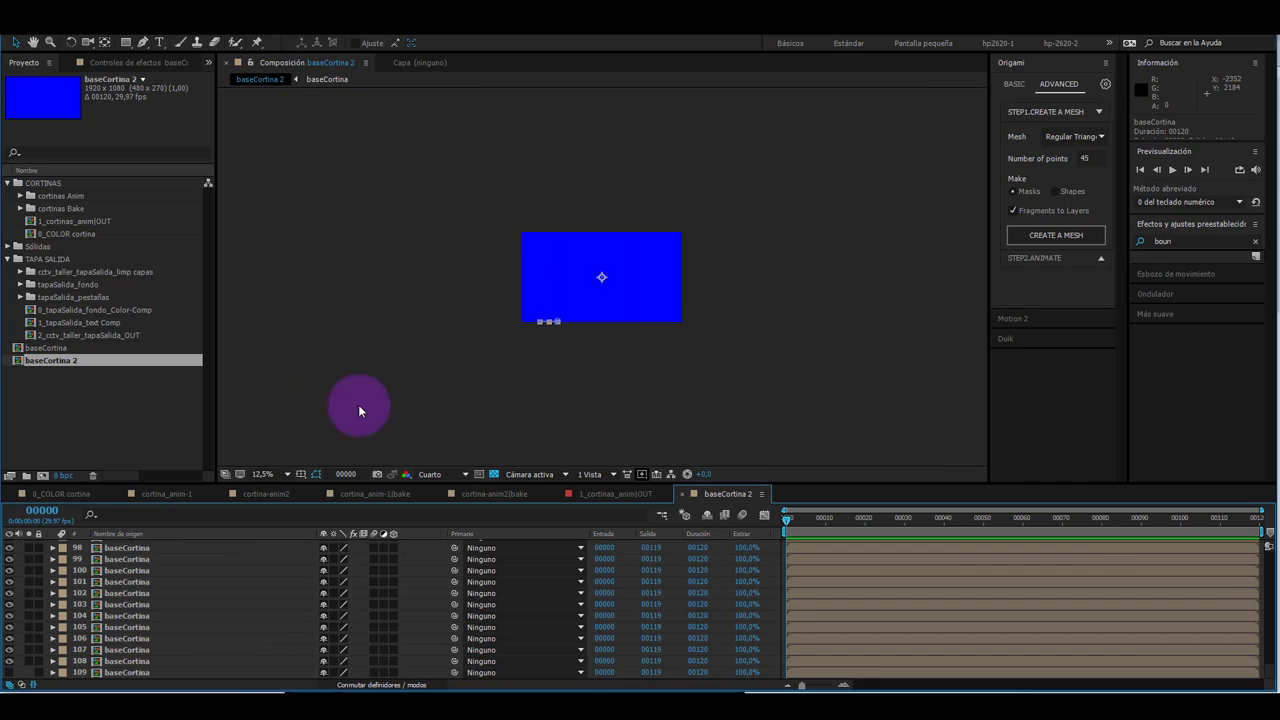
{"action": "left_click", "coordinate": [146, 596]}
{"action": "left_click", "coordinate": [138, 548]}
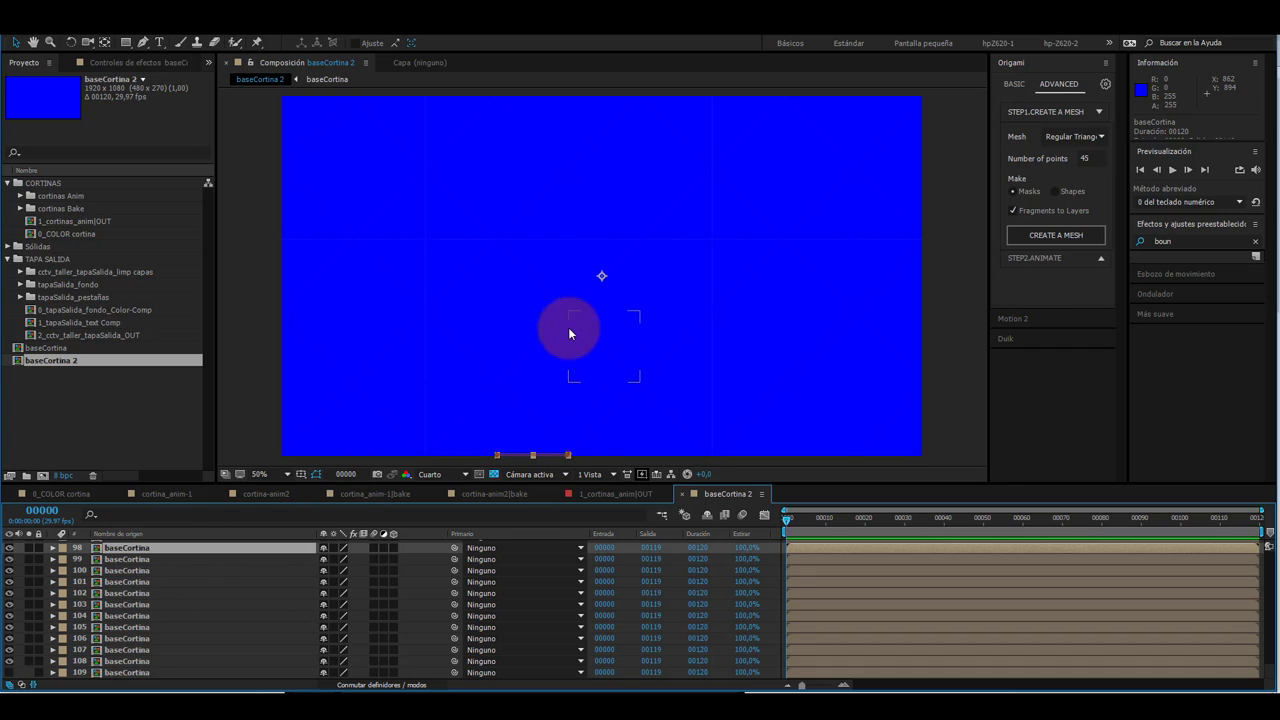
{"action": "key", "text": "comma"}
{"action": "left_click", "coordinate": [140, 604]}
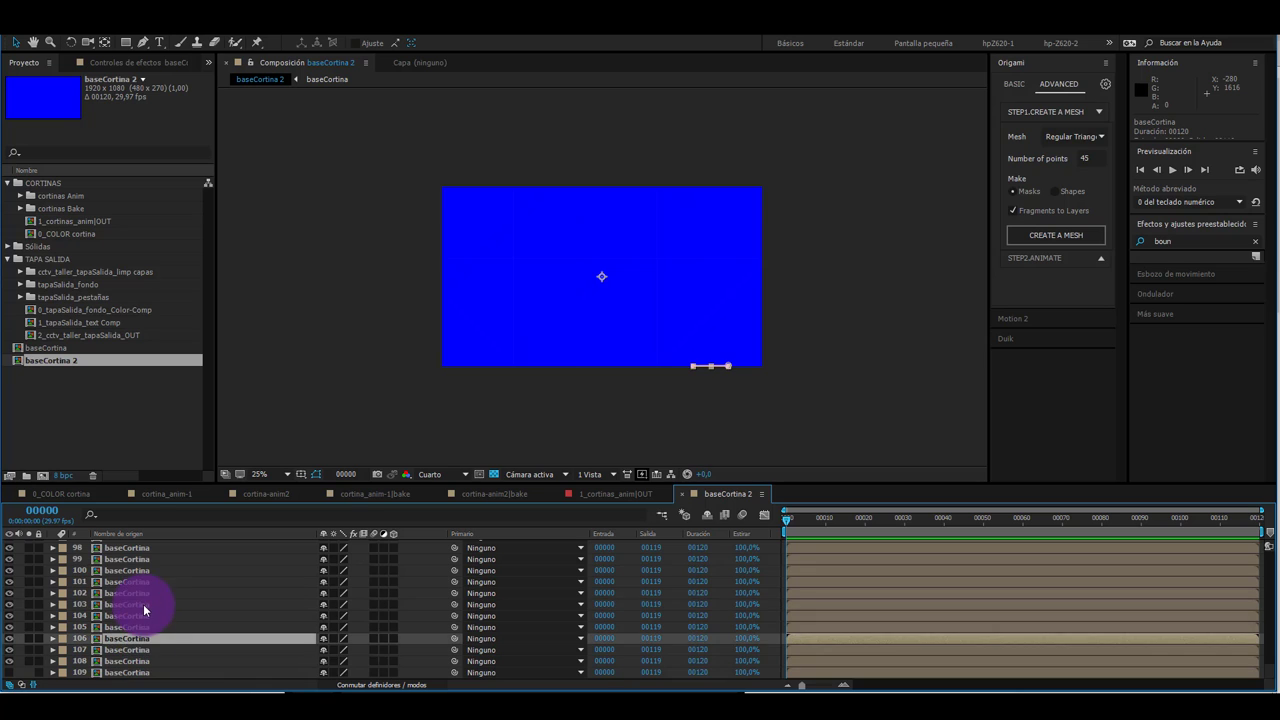
{"action": "left_click", "coordinate": [149, 596]}
{"action": "key", "text": "period"}
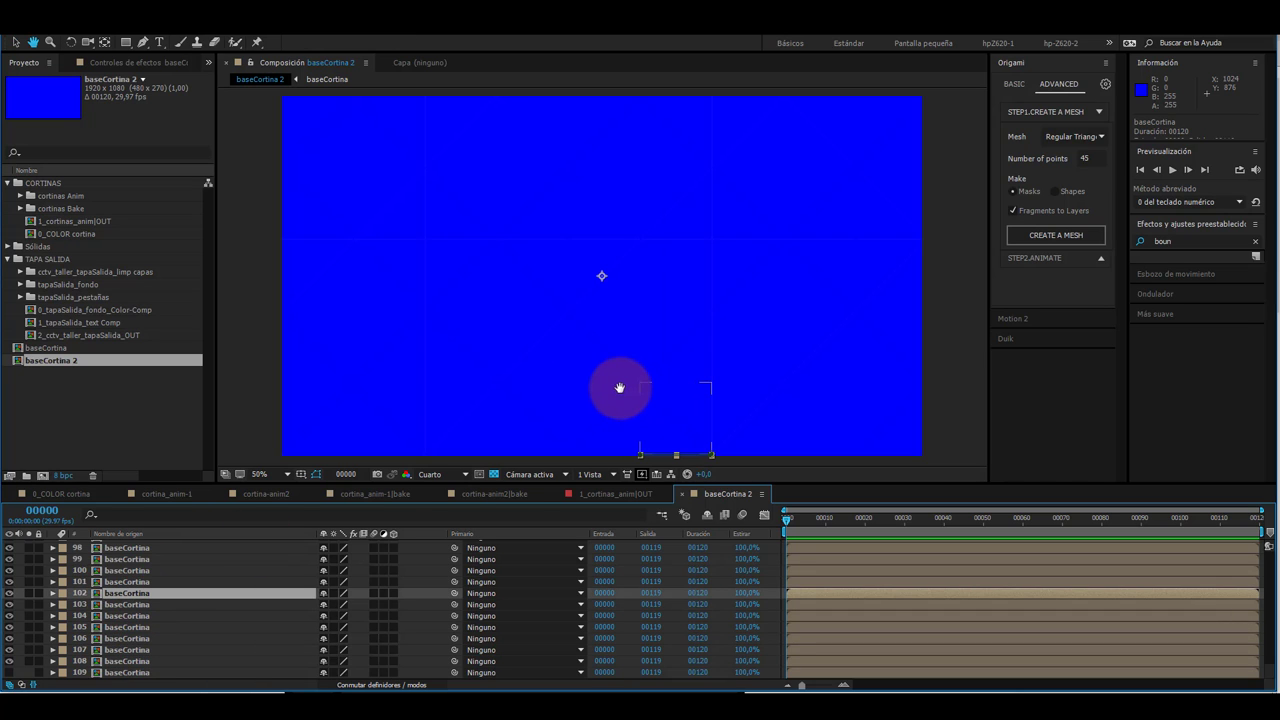
{"action": "scroll", "coordinate": [630, 388], "scroll_direction": "down", "scroll_amount": 5}
{"action": "key", "text": "comma"}
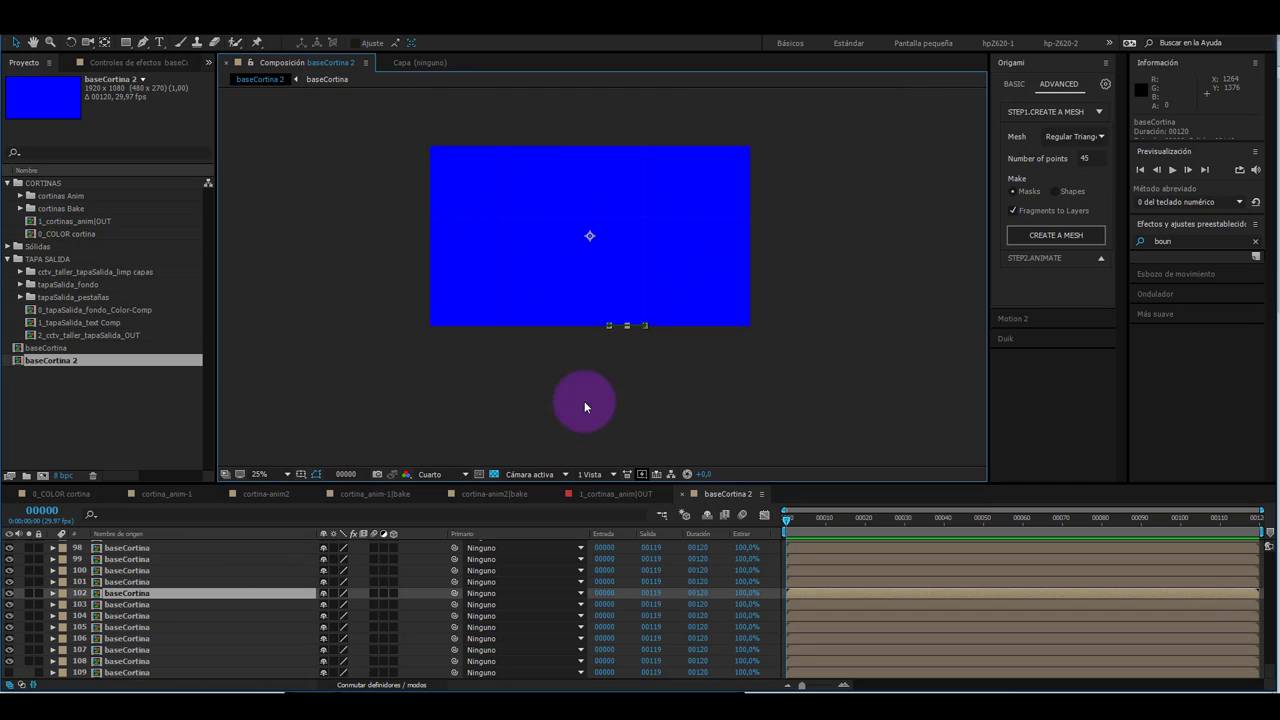
{"action": "key", "text": "ctrl+z"}
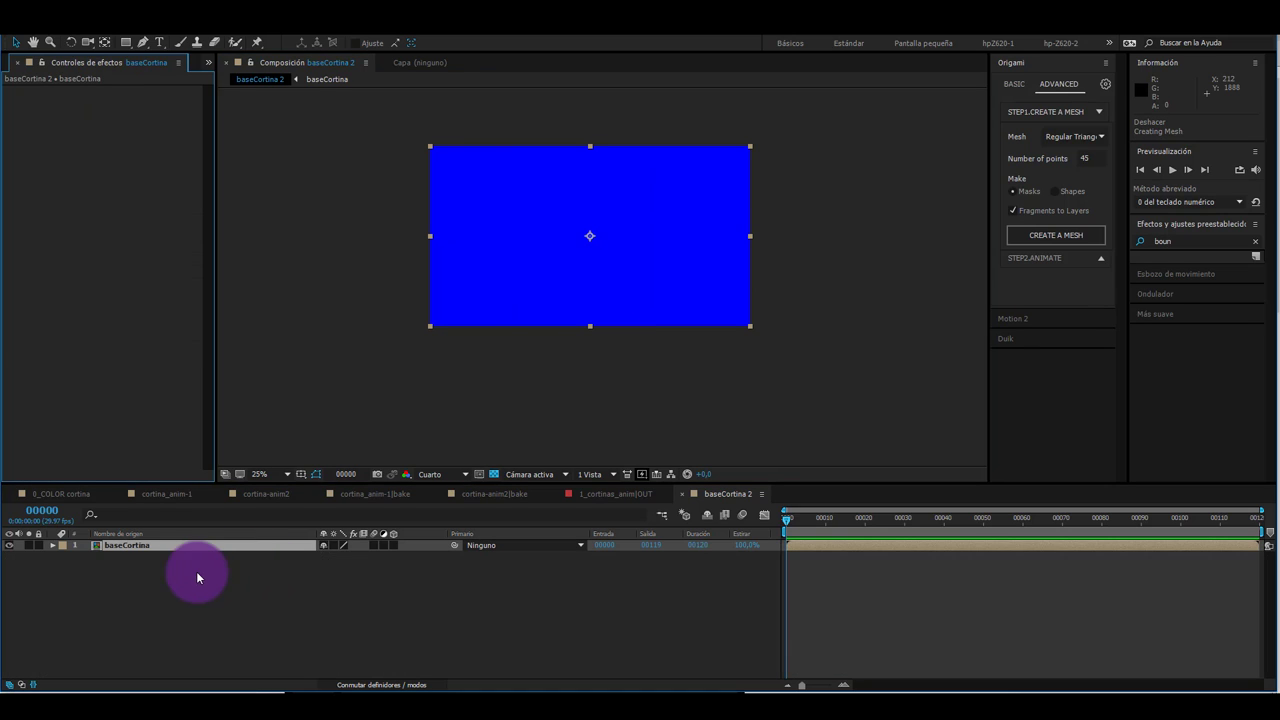
- Change the mesh to 42 points and build the triangle fragment mesh
{"action": "left_click", "coordinate": [1090, 158]}
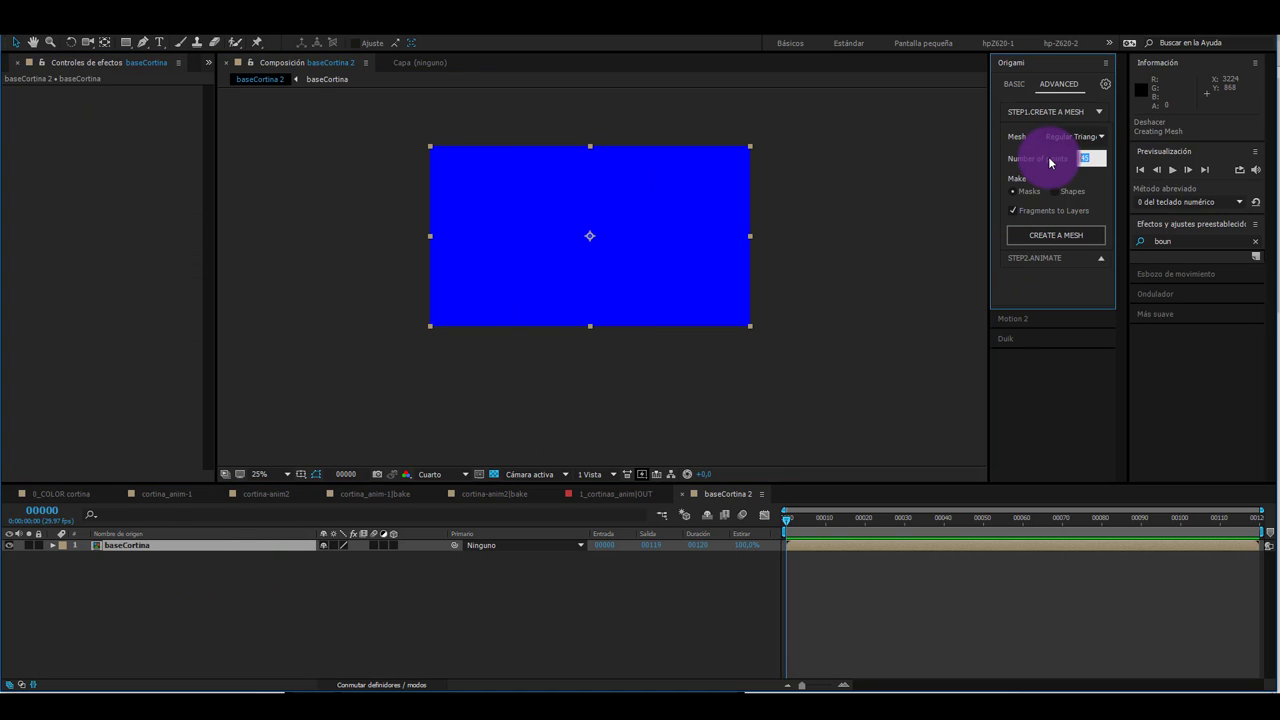
{"action": "type", "text": "42"}
{"action": "left_click", "coordinate": [1049, 236]}
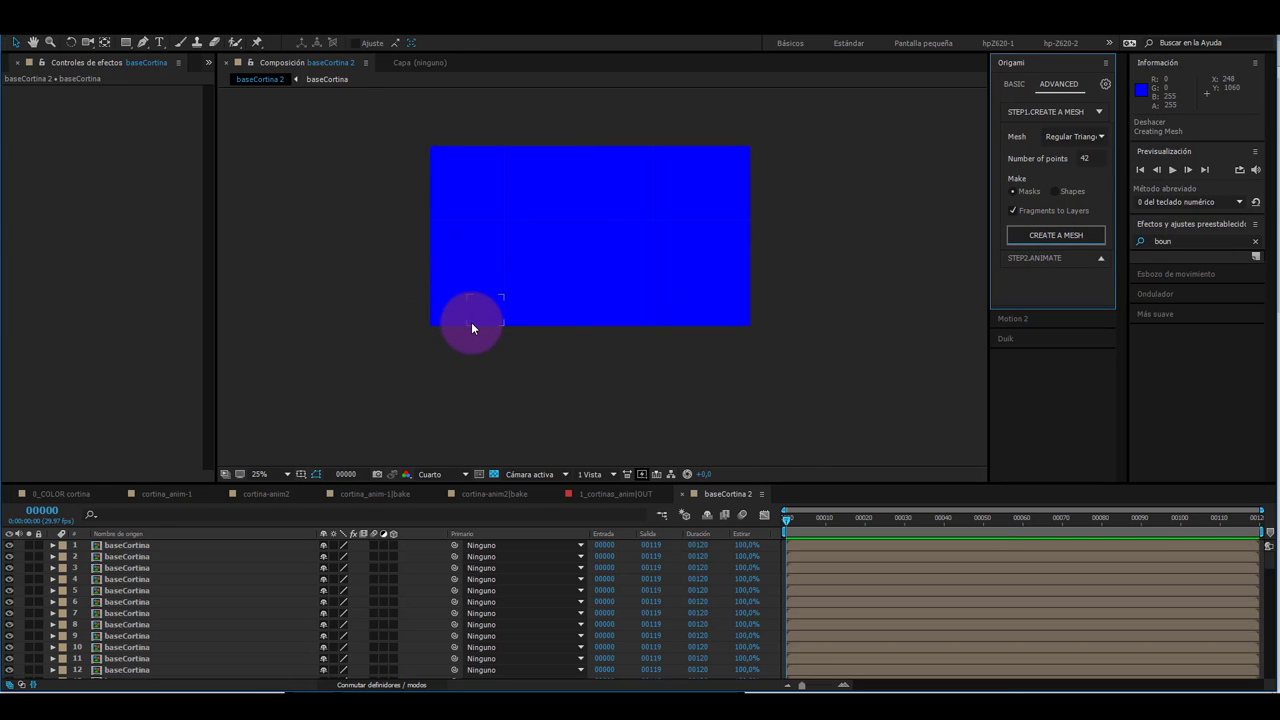
{"action": "scroll", "coordinate": [490, 353], "scroll_direction": "up", "scroll_amount": 4}
{"action": "scroll", "coordinate": [371, 331], "scroll_direction": "down", "scroll_amount": 2}
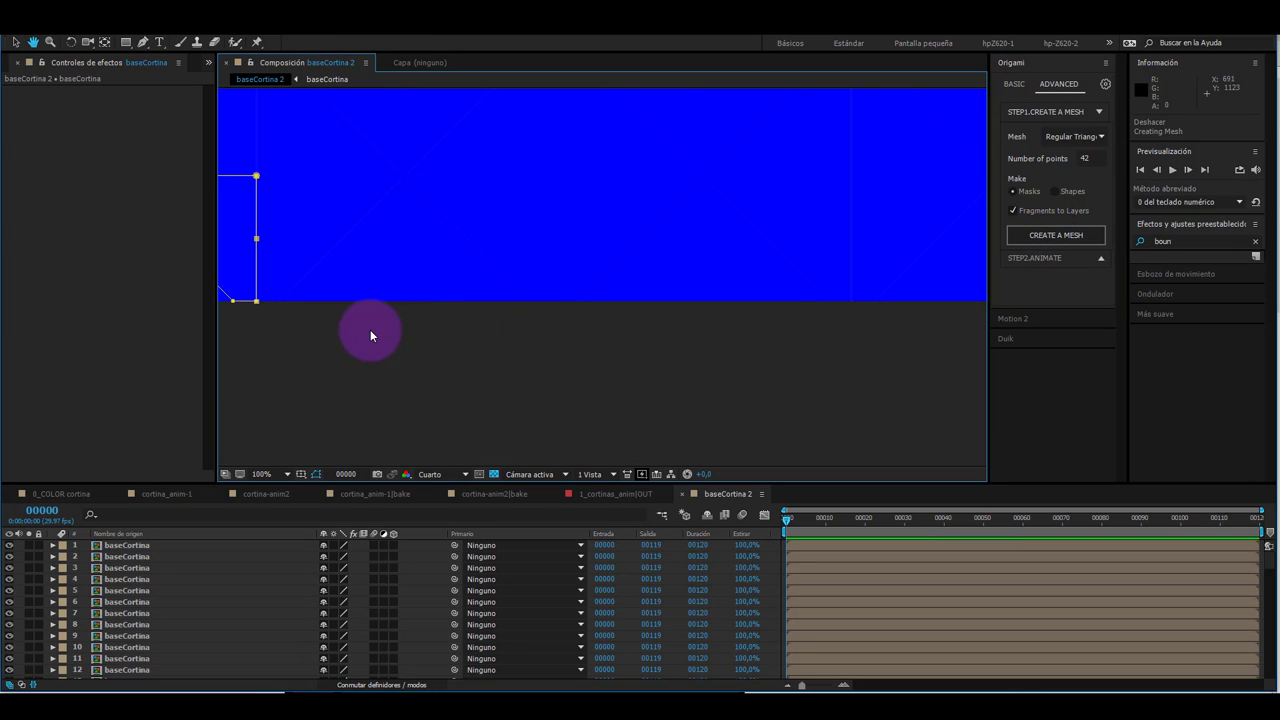
{"action": "scroll", "coordinate": [516, 270], "scroll_direction": "down", "scroll_amount": 2}
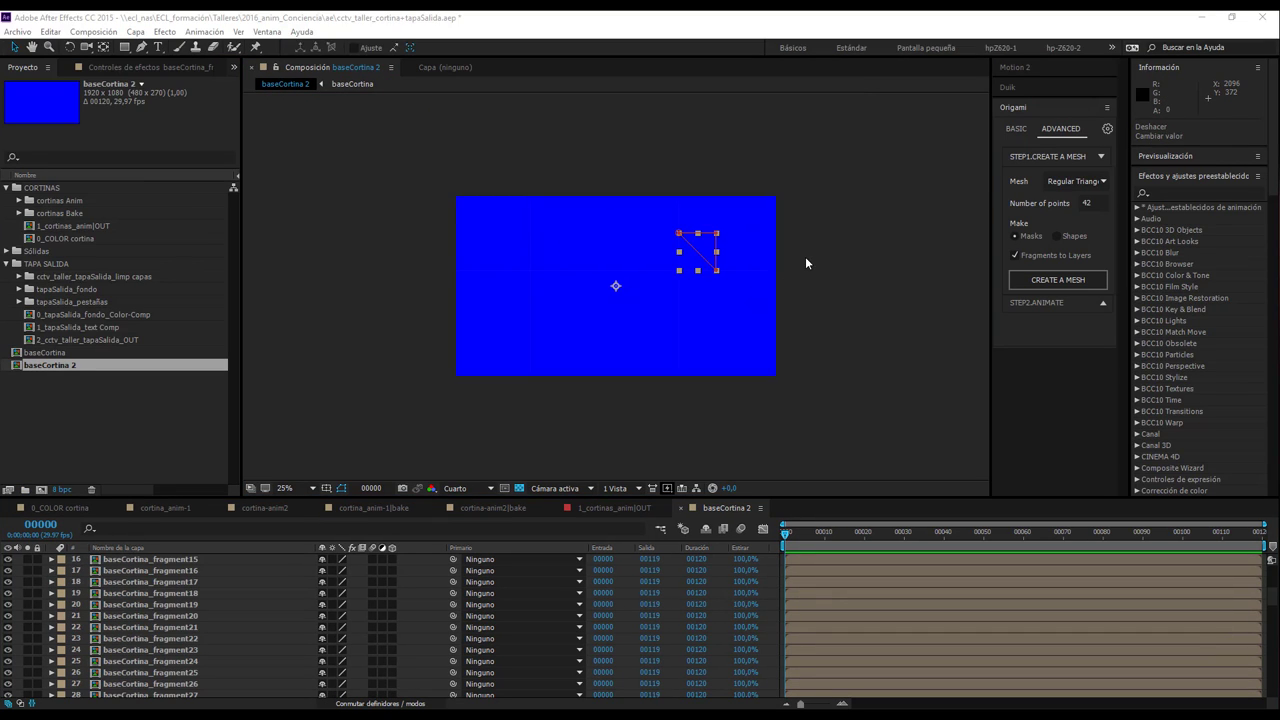
- Inspect the triangle fragments by selecting several across the composition
{"action": "left_click", "coordinate": [805, 258]}
{"action": "left_click", "coordinate": [686, 259]}
{"action": "left_click", "coordinate": [505, 257]}
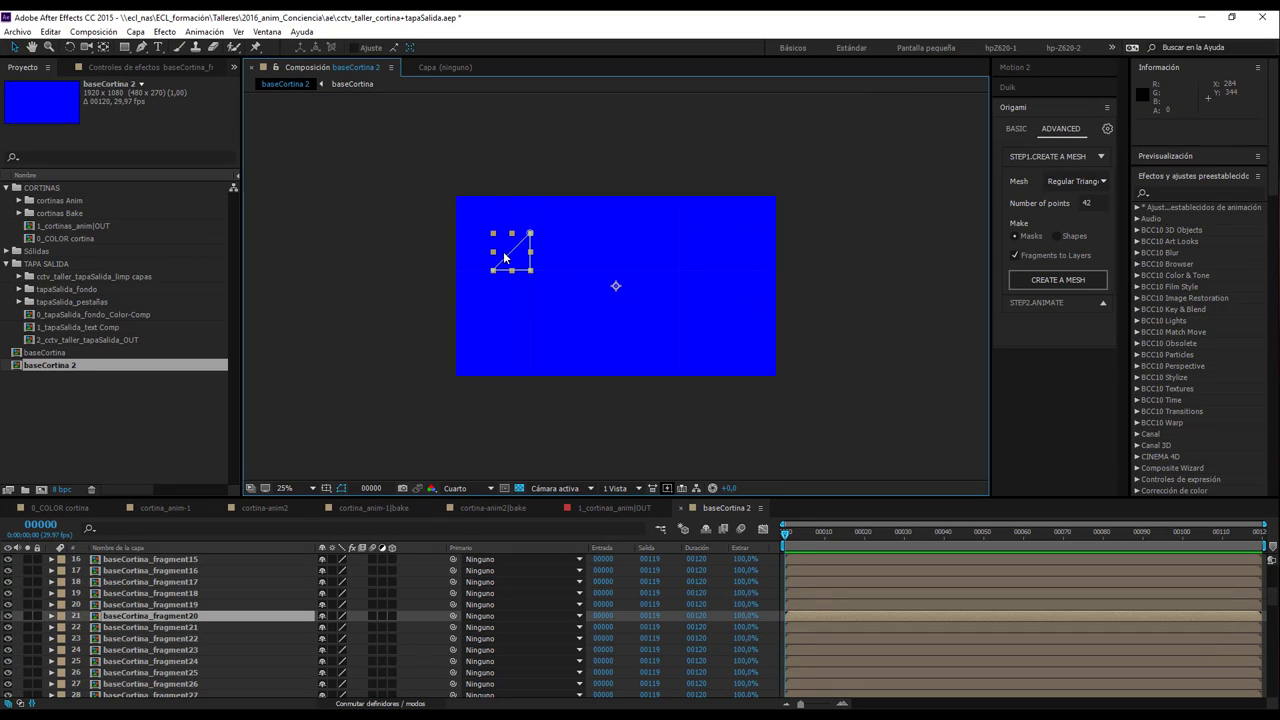
{"action": "left_click", "coordinate": [489, 209]}
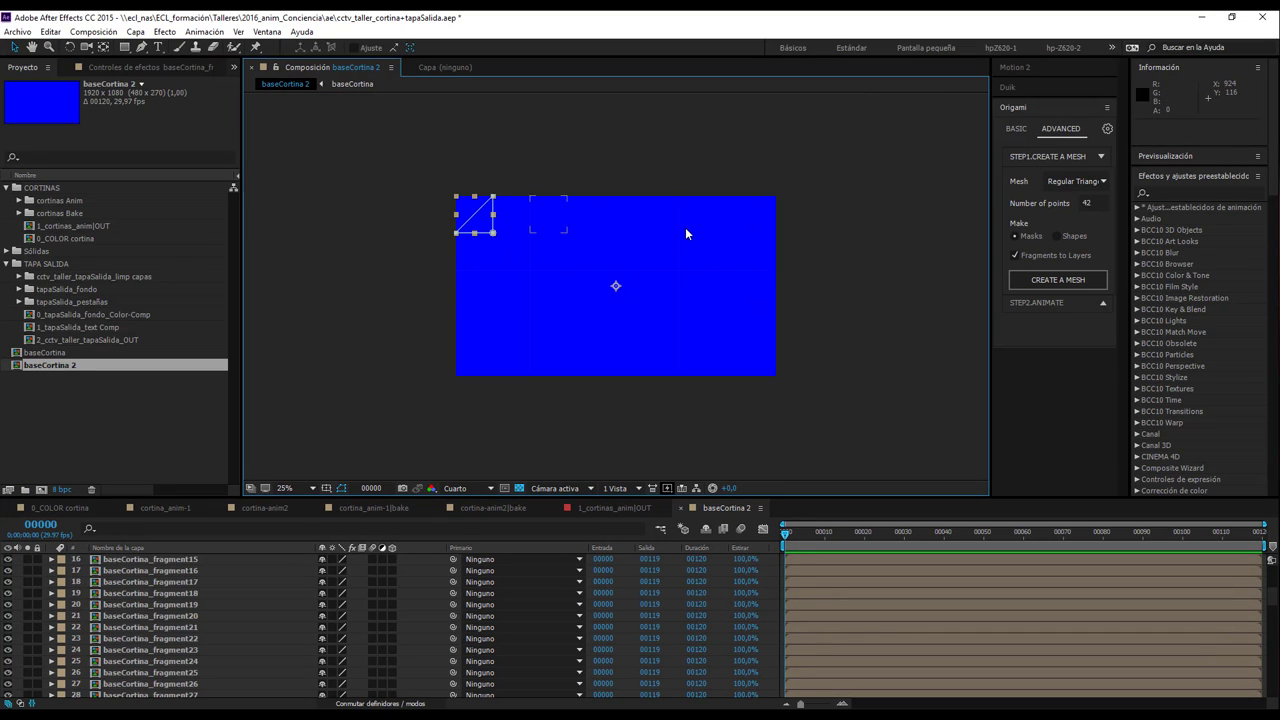
{"action": "left_click", "coordinate": [889, 238]}
{"action": "left_click", "coordinate": [765, 214]}
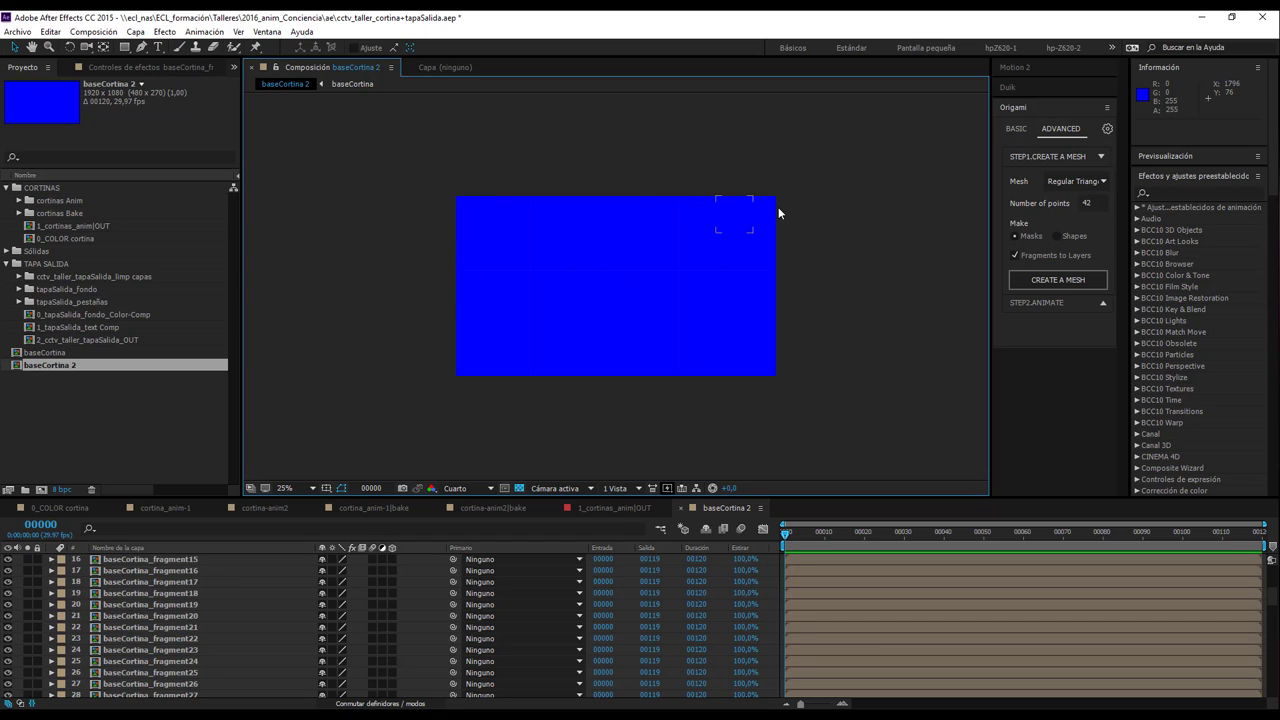
{"action": "left_click", "coordinate": [458, 308]}
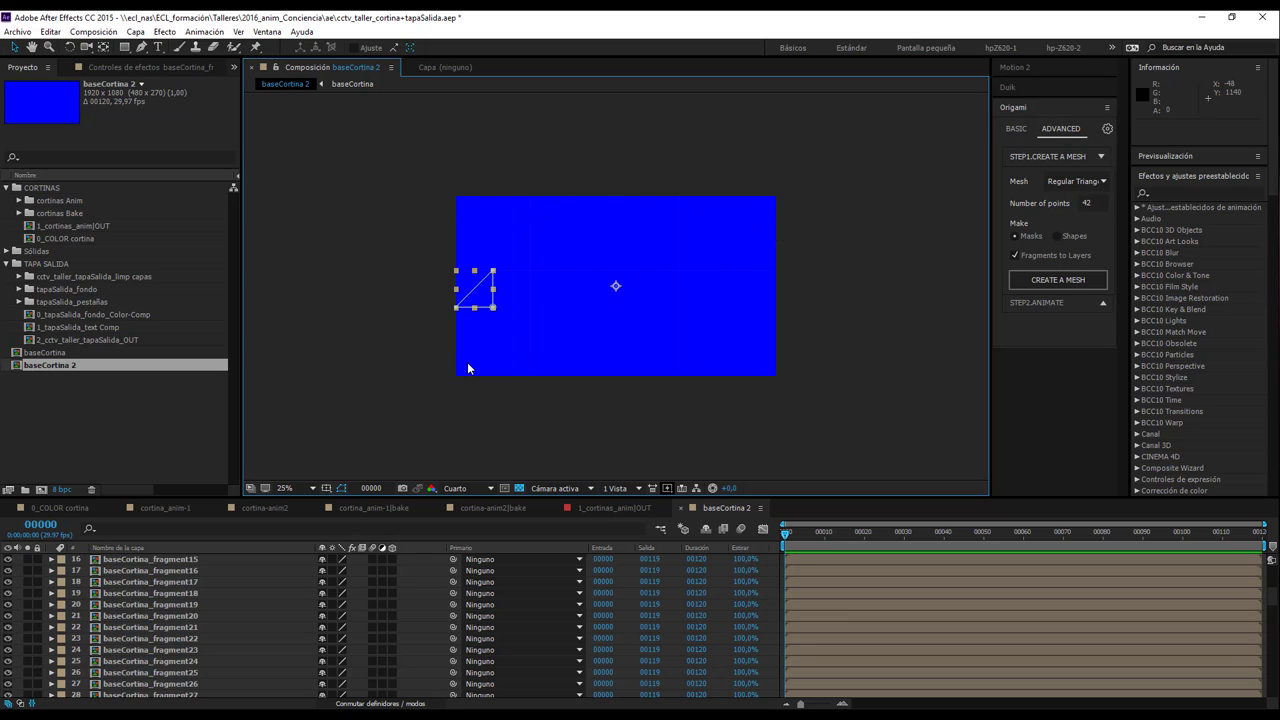
{"action": "left_click", "coordinate": [459, 283]}
{"action": "left_click", "coordinate": [1058, 300]}
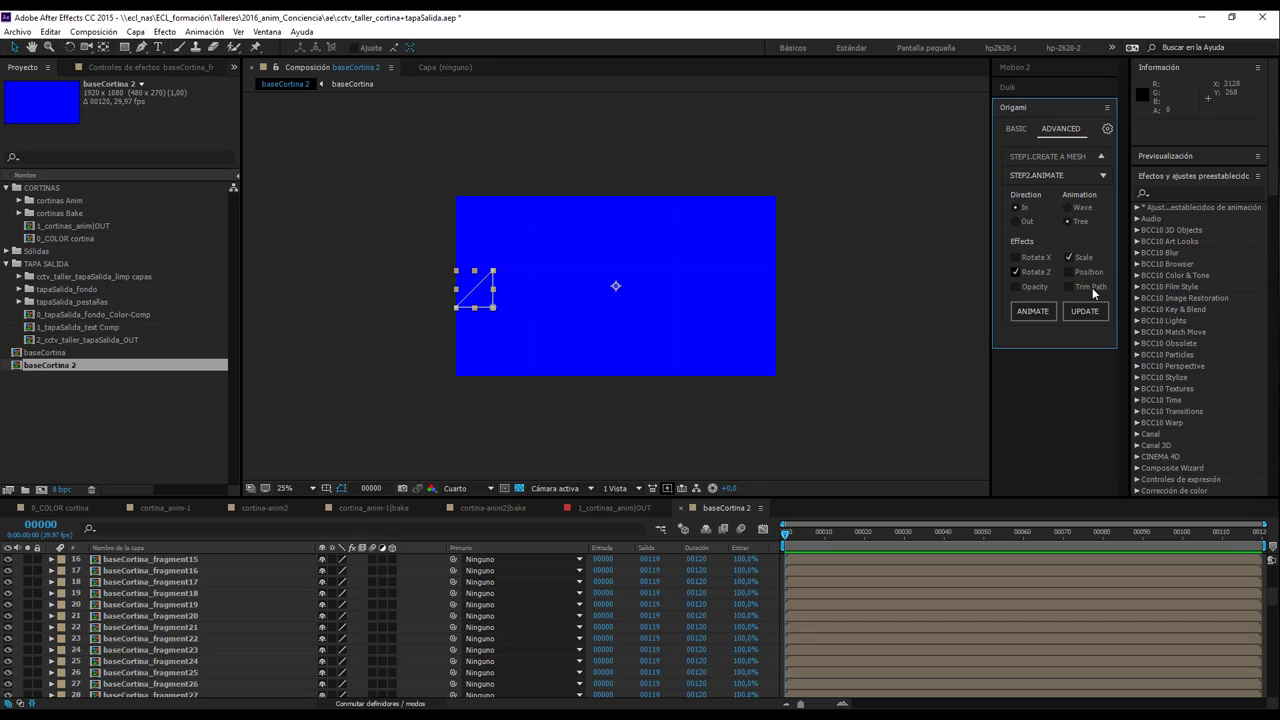
- Turn off Rotate Z, generate the Origami fold animation and preview it
{"action": "left_click", "coordinate": [1037, 273]}
{"action": "left_click", "coordinate": [1043, 312]}
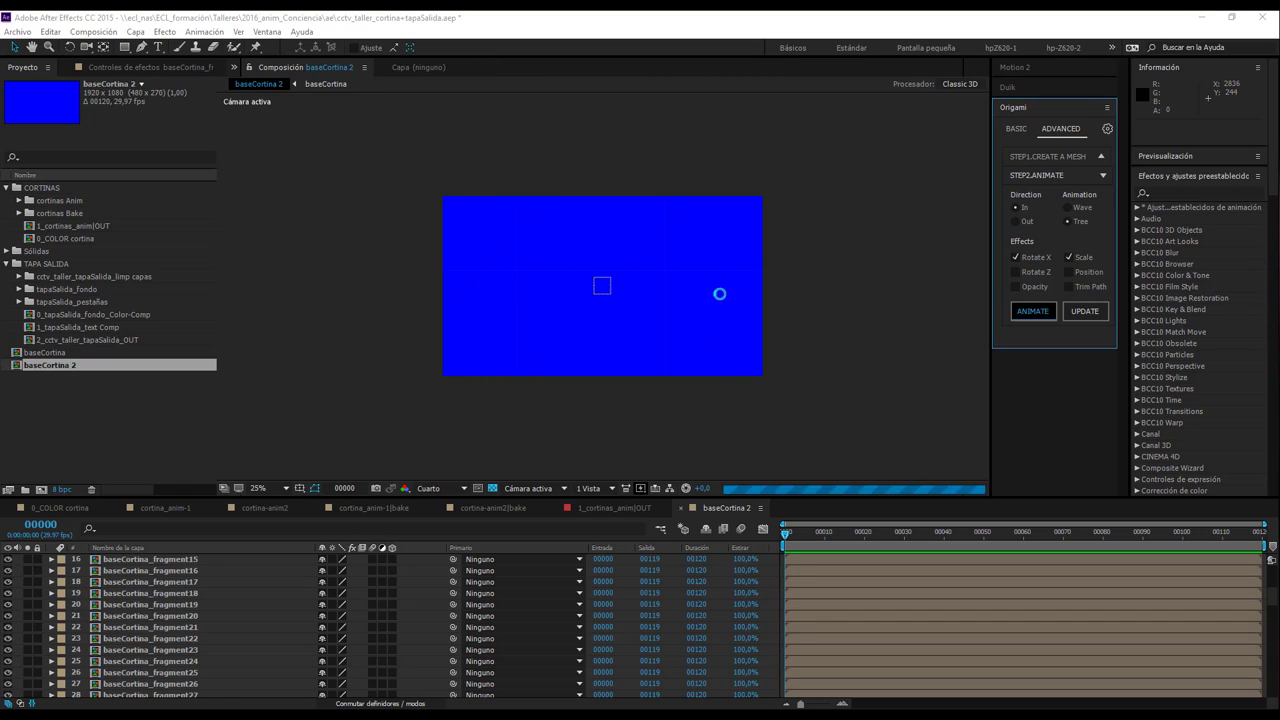
{"action": "key", "text": "space"}
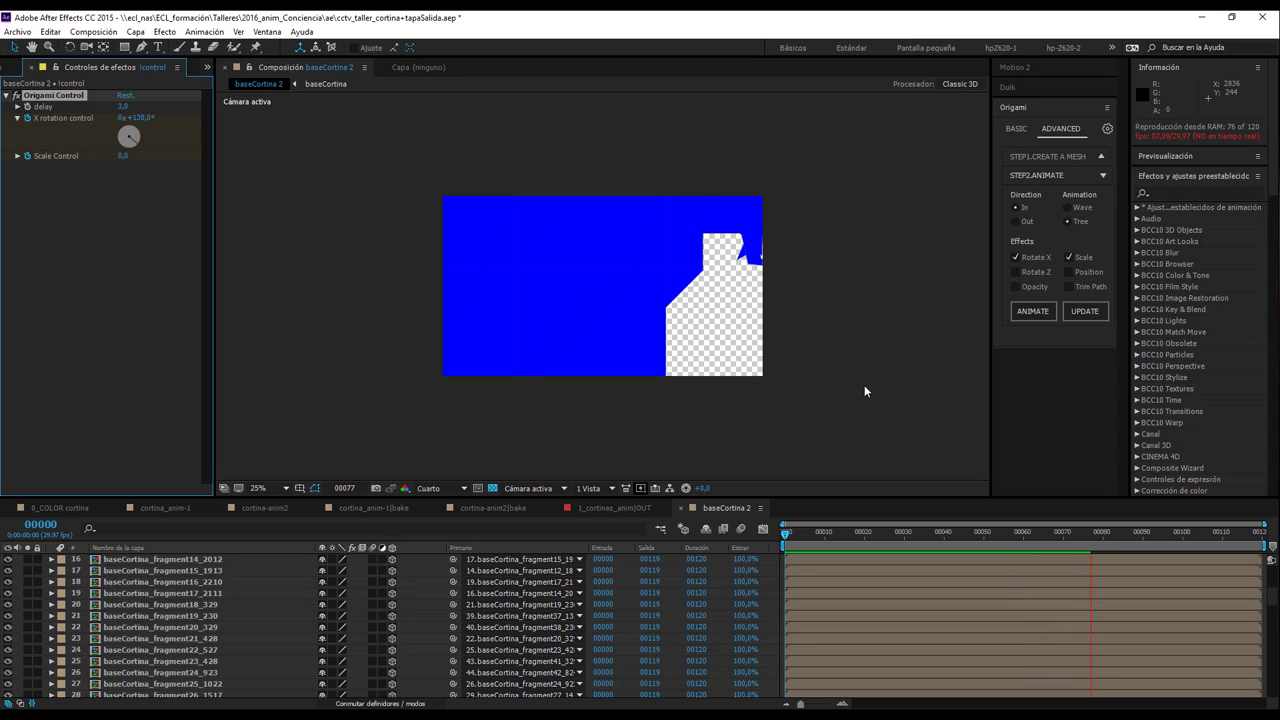
- Update the Origami fold and show the !control layer's X rotation and Scale keyframes
{"action": "key", "text": "space"}
{"action": "key", "text": "space"}
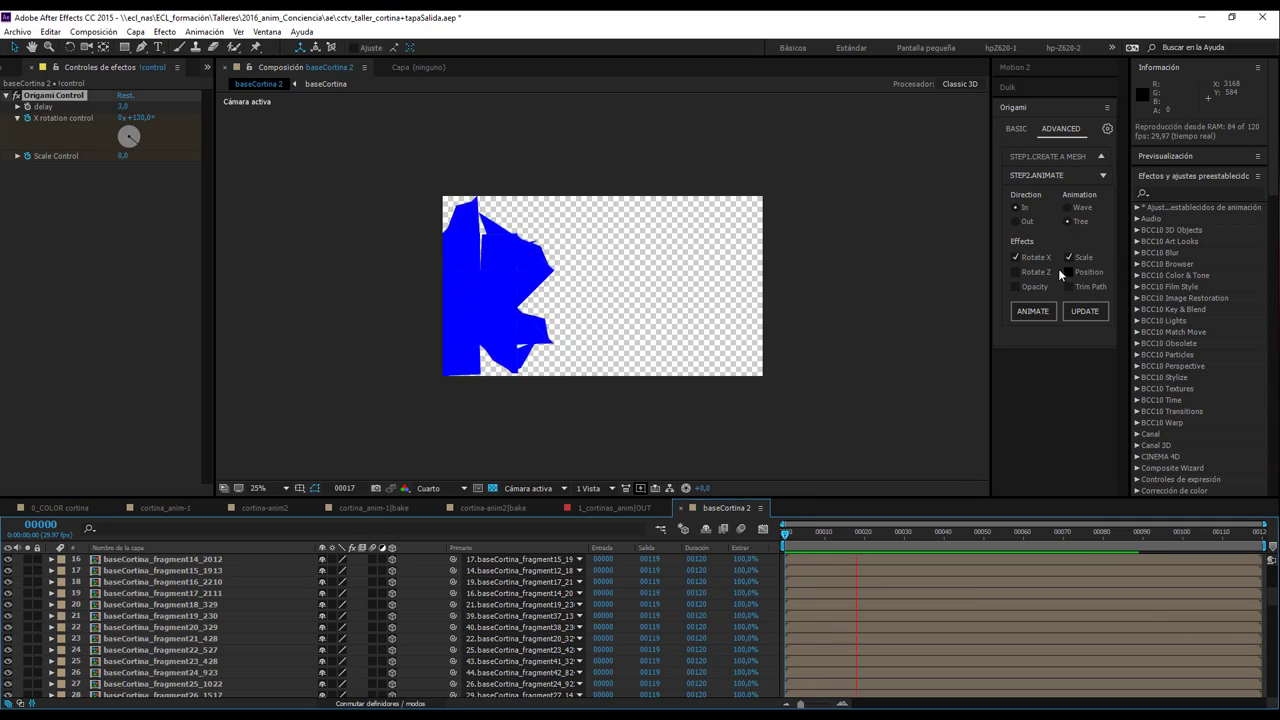
{"action": "left_click", "coordinate": [1094, 313]}
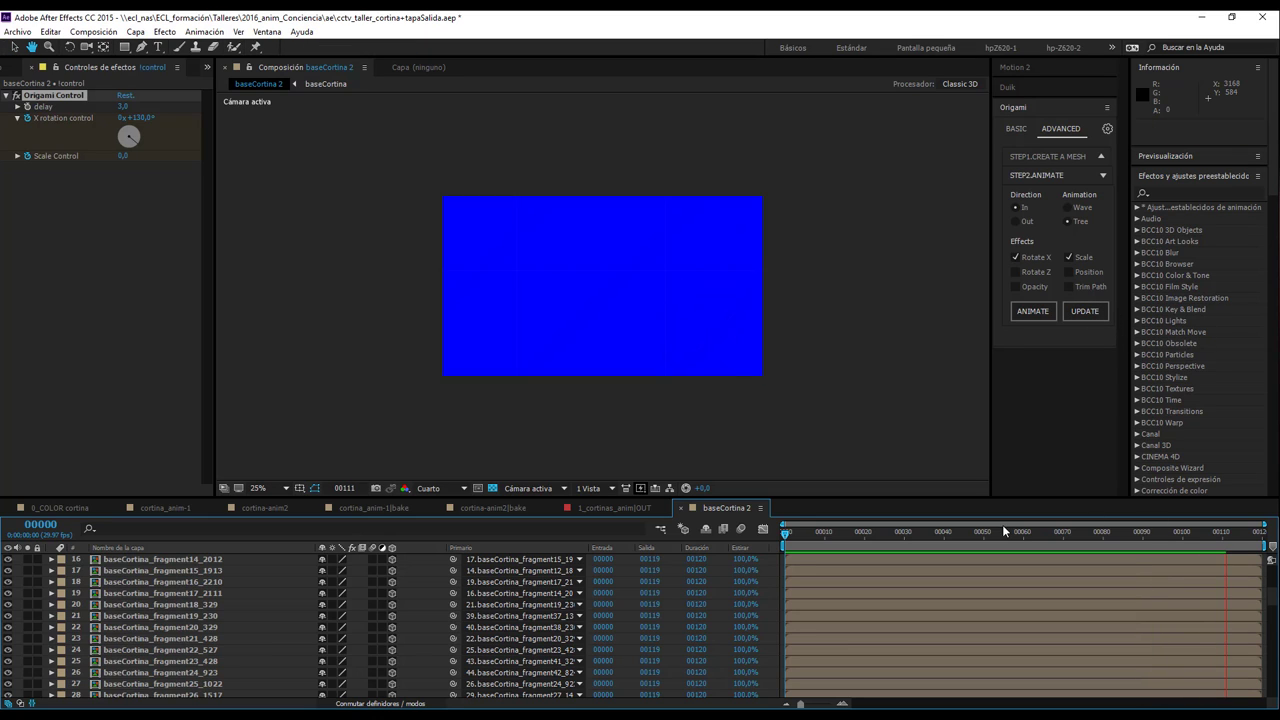
{"action": "left_click", "coordinate": [799, 542]}
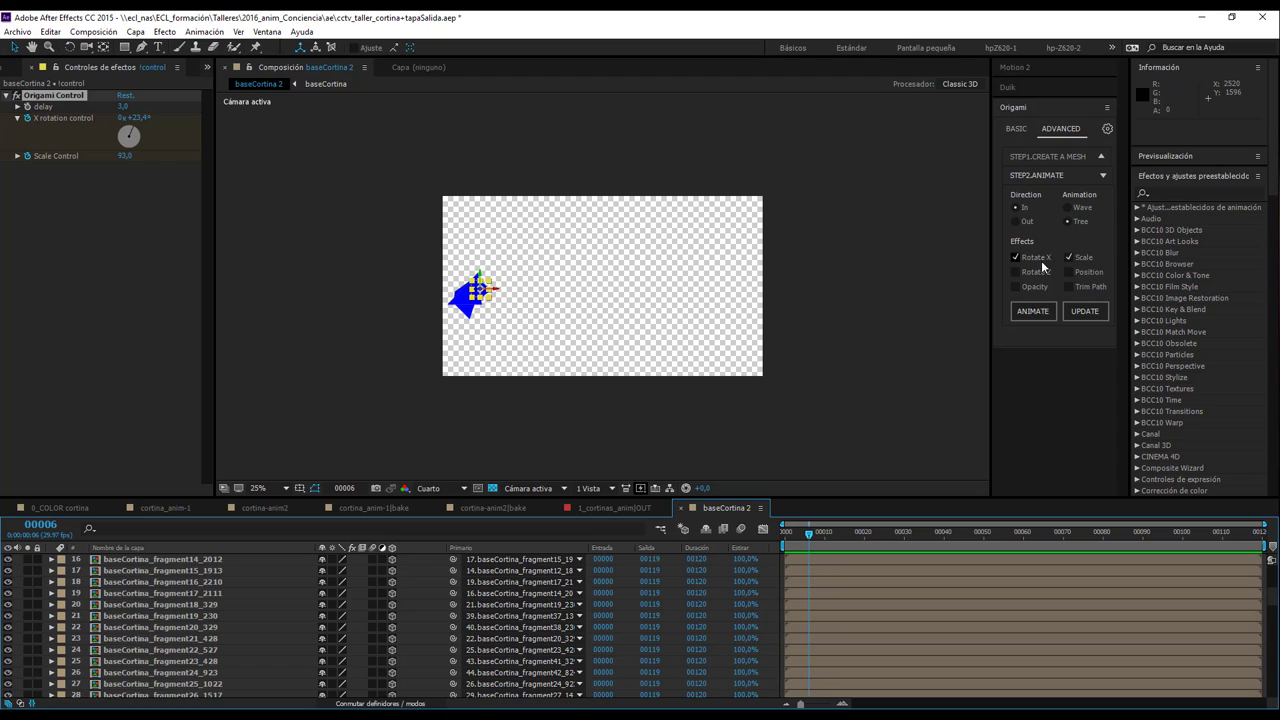
{"action": "scroll", "coordinate": [238, 561], "scroll_direction": "up", "scroll_amount": 5}
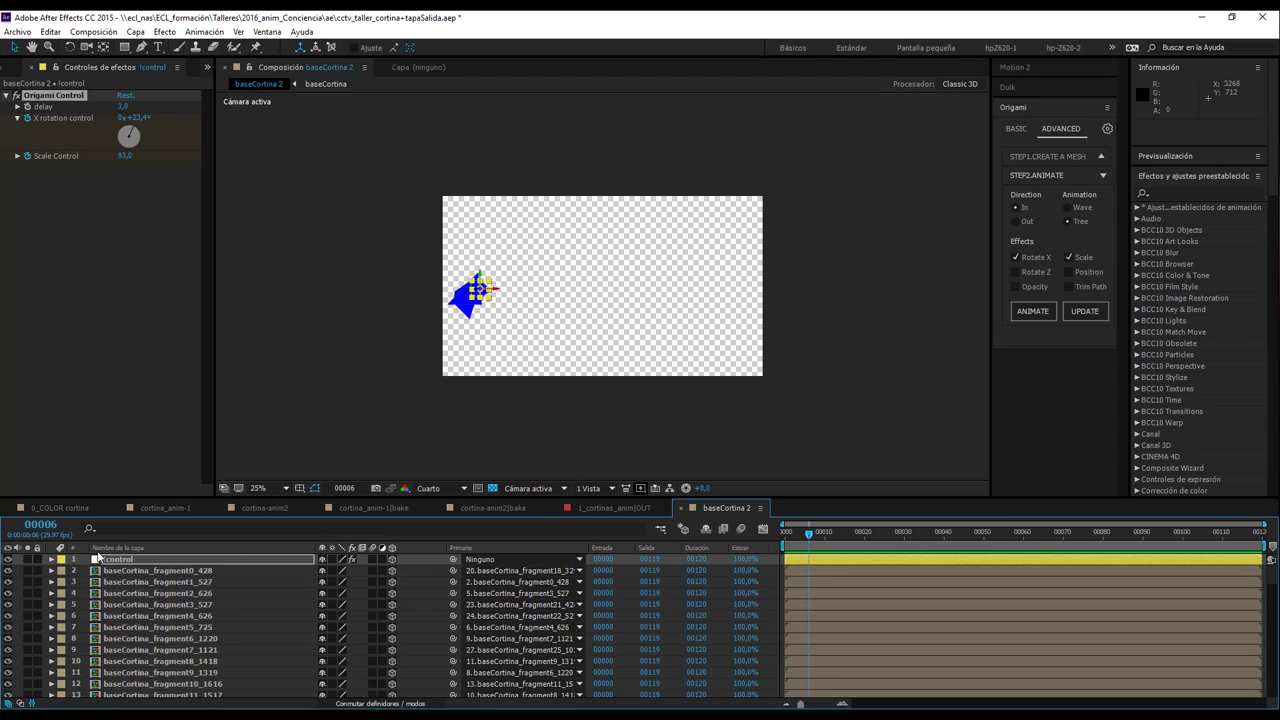
{"action": "left_click", "coordinate": [238, 561]}
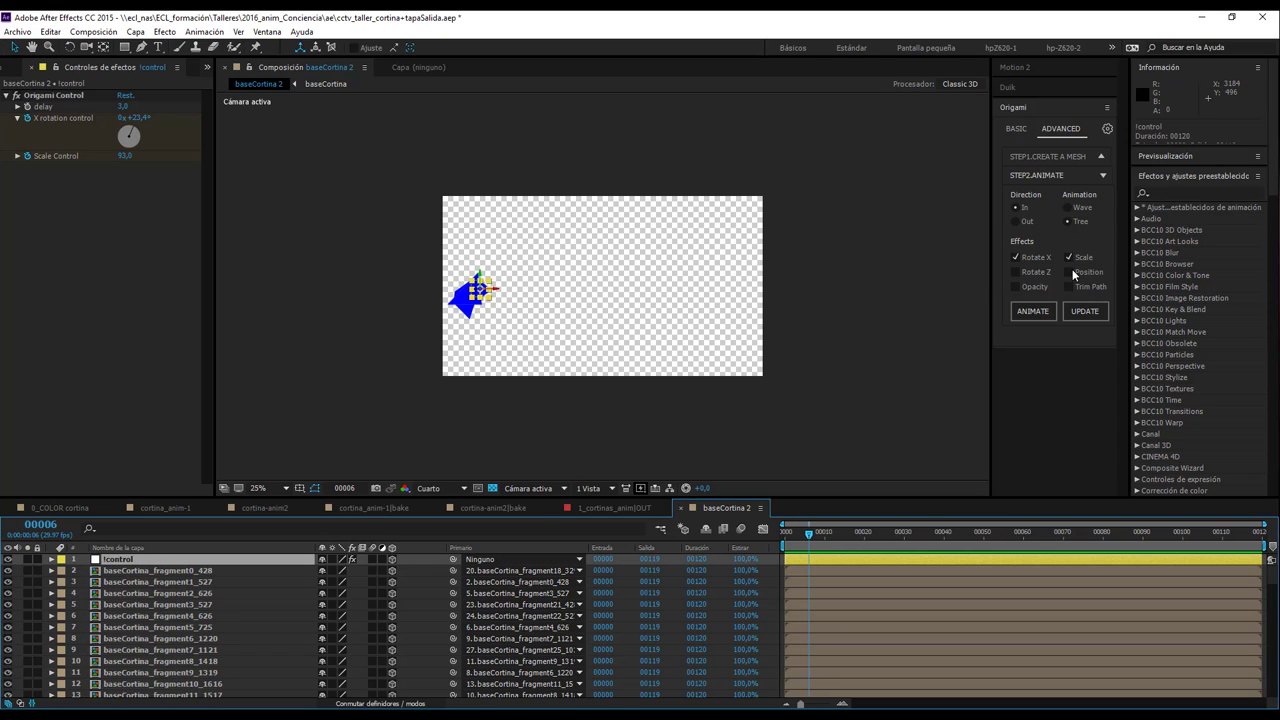
{"action": "left_click", "coordinate": [1096, 314]}
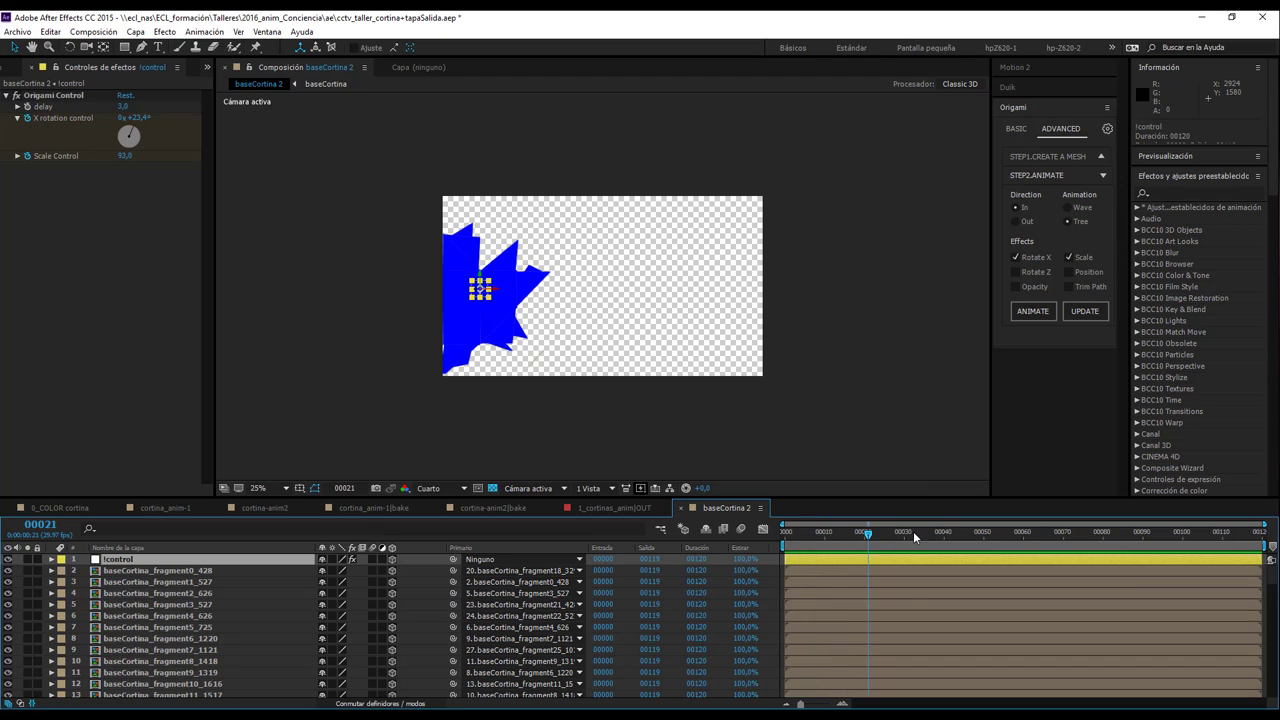
{"action": "mouse_move", "coordinate": [988, 531]}
{"action": "left_mouse_down"}
{"action": "mouse_move", "coordinate": [930, 531]}
{"action": "mouse_move", "coordinate": [1062, 531]}
{"action": "left_mouse_up"}
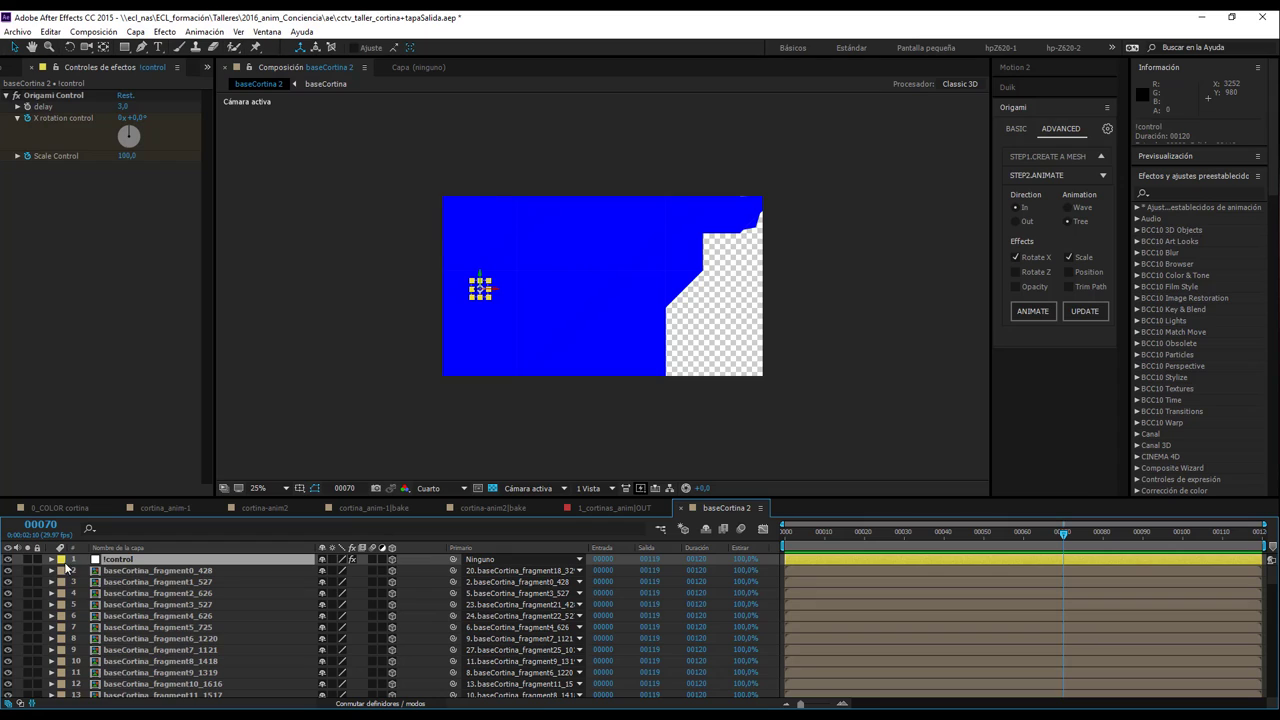
{"action": "key", "text": "u"}
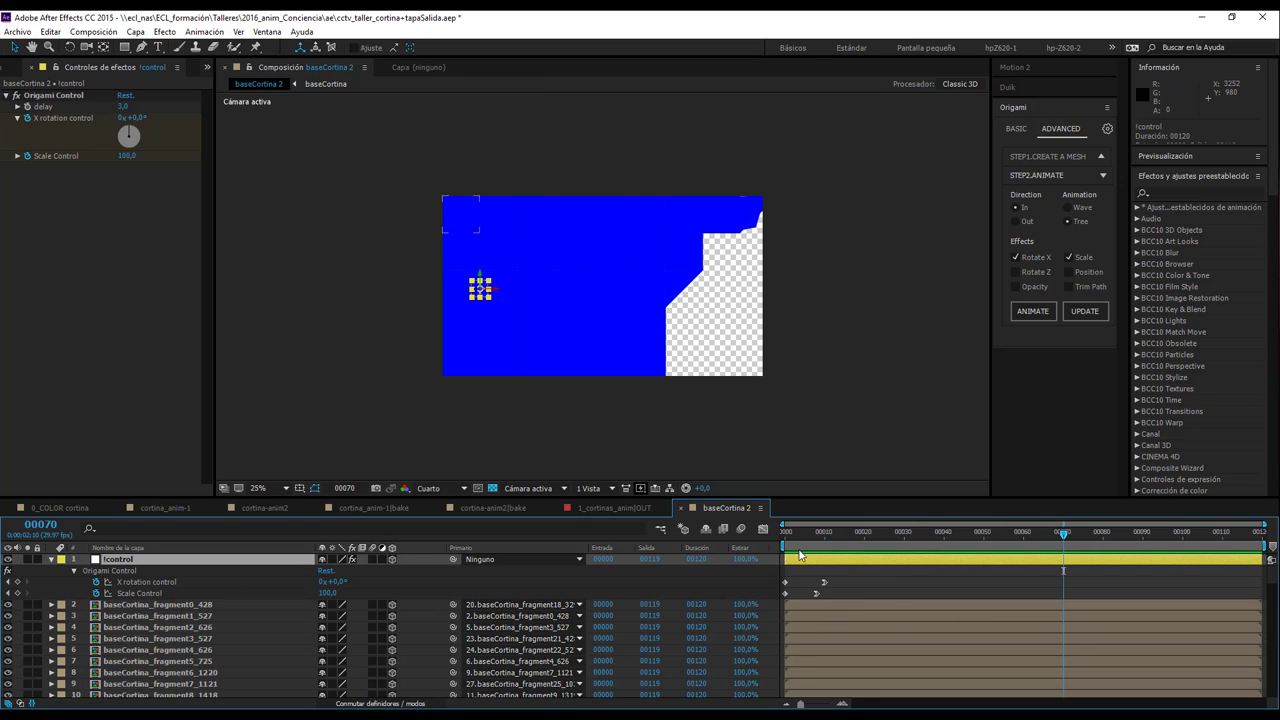
{"action": "left_click", "coordinate": [146, 583]}
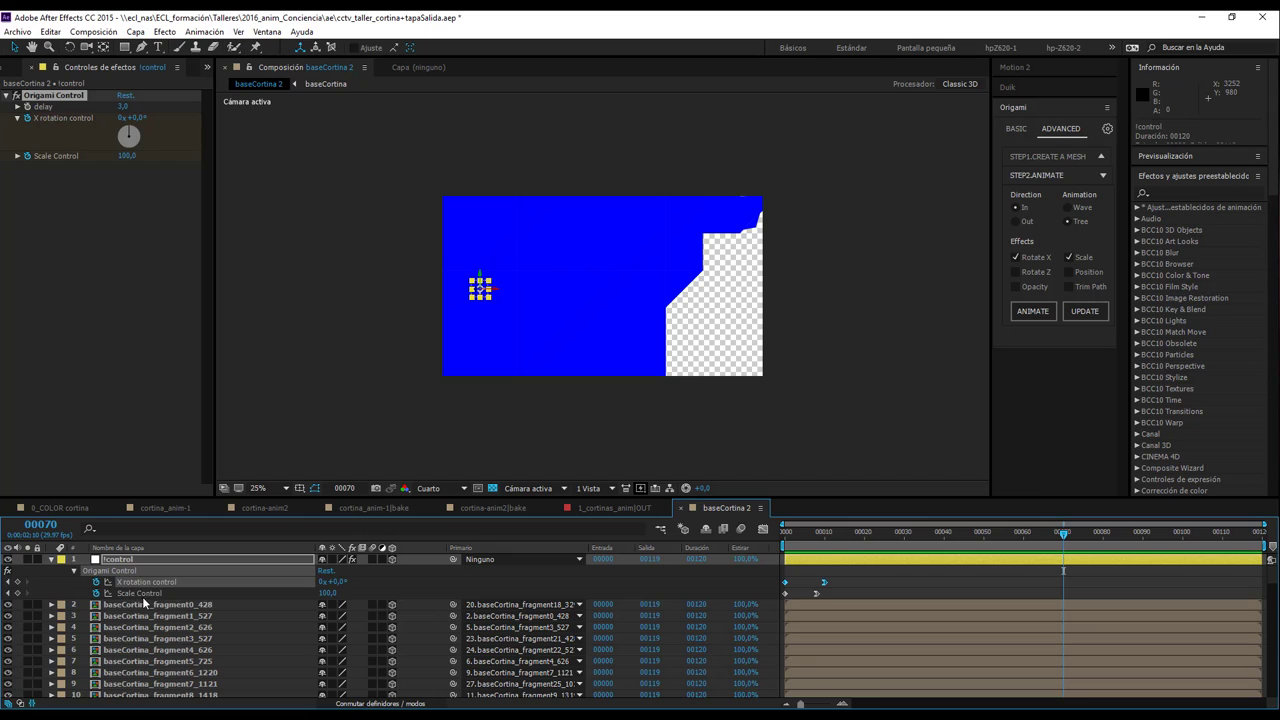
{"action": "left_click", "coordinate": [142, 594]}
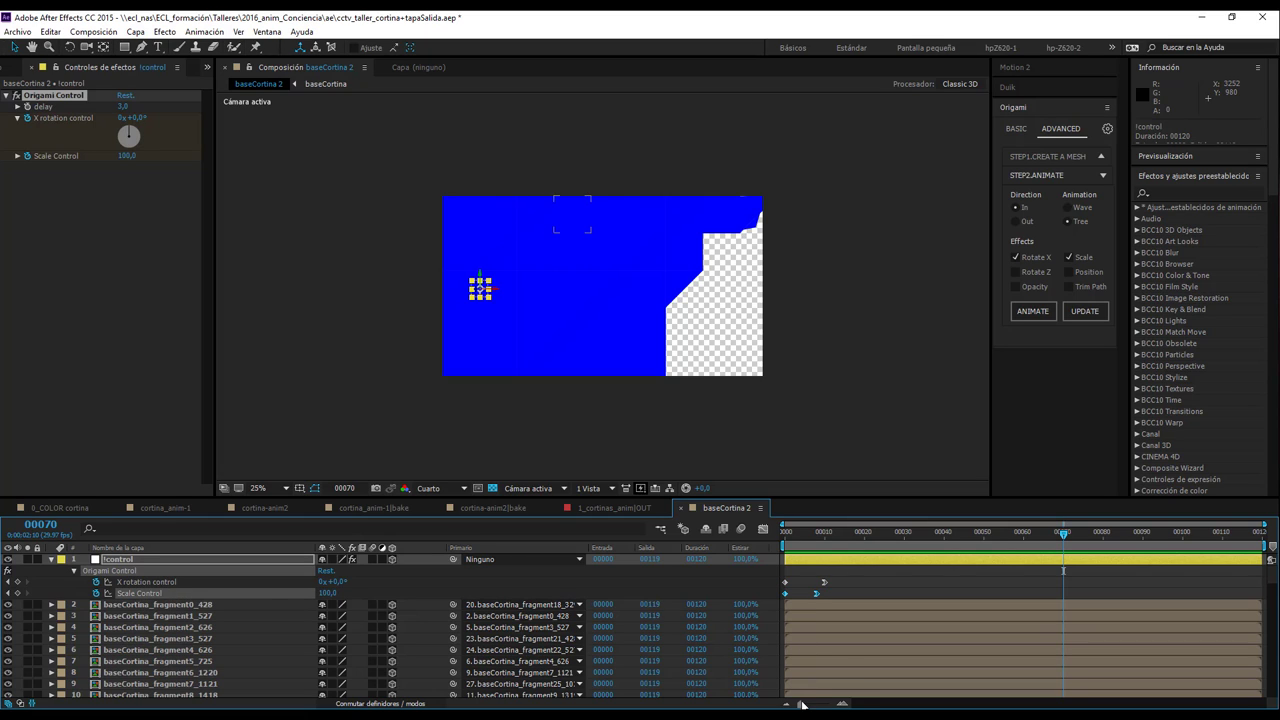
{"action": "left_click_drag", "start_coordinate": [802, 705], "coordinate": [829, 706]}
{"action": "left_click", "coordinate": [1077, 579]}
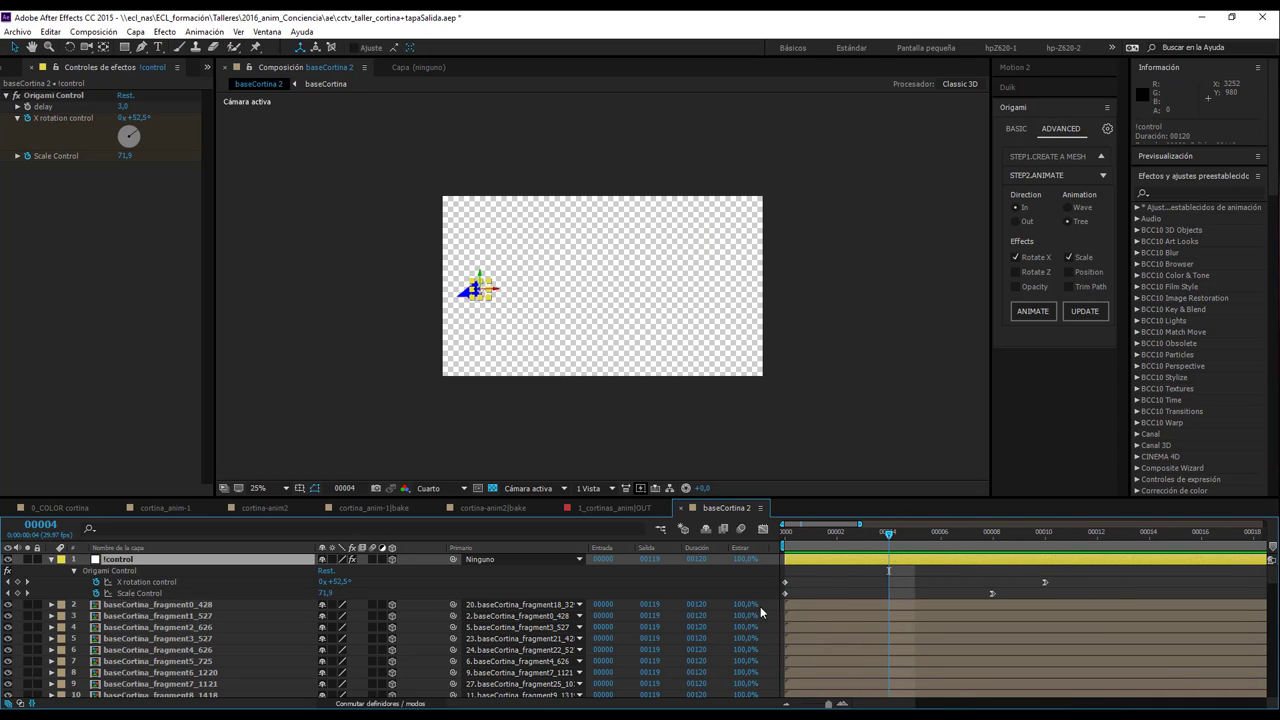
{"action": "left_click", "coordinate": [823, 580]}
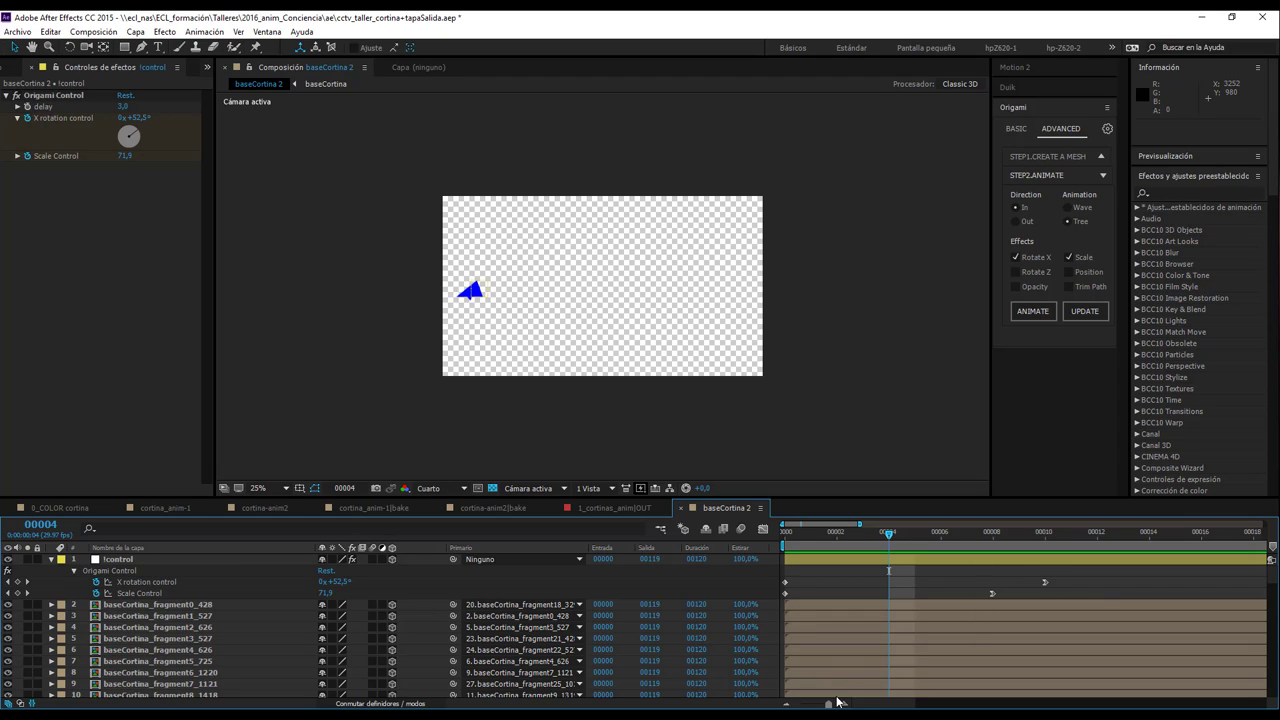
{"action": "left_click_drag", "start_coordinate": [828, 703], "coordinate": [799, 703]}
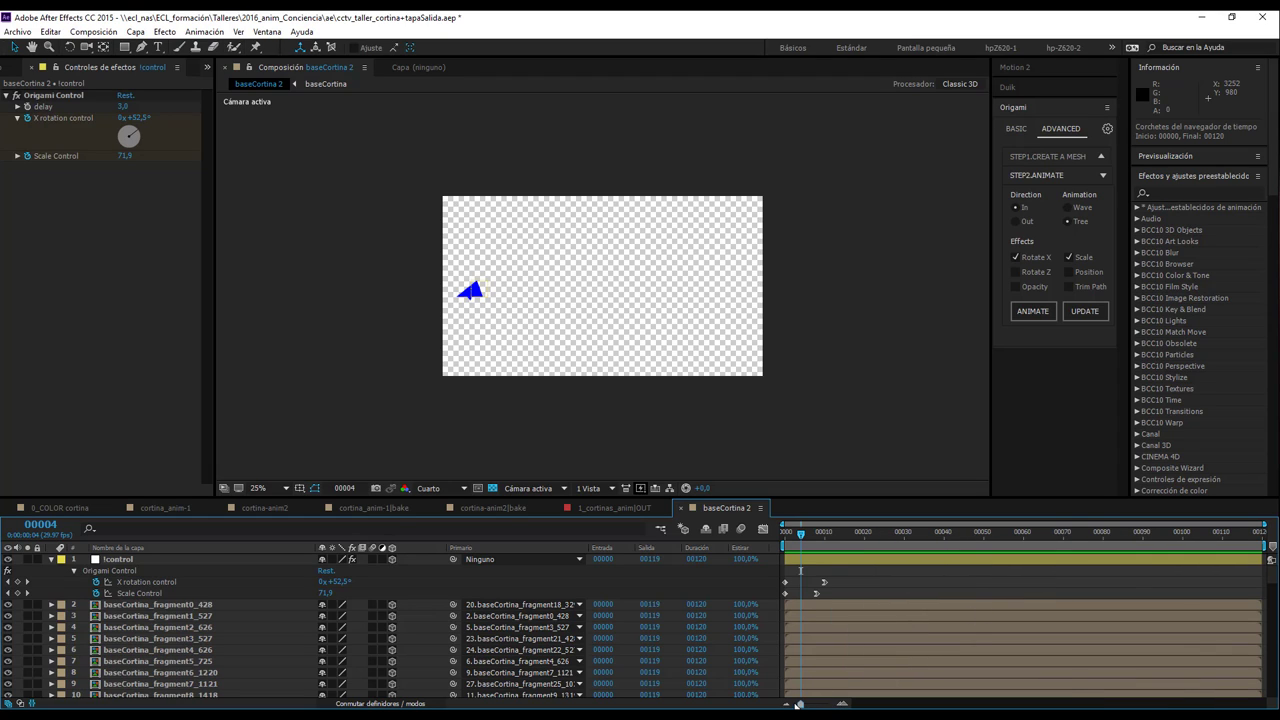
{"action": "left_click", "coordinate": [788, 535]}
{"action": "key", "text": "space"}
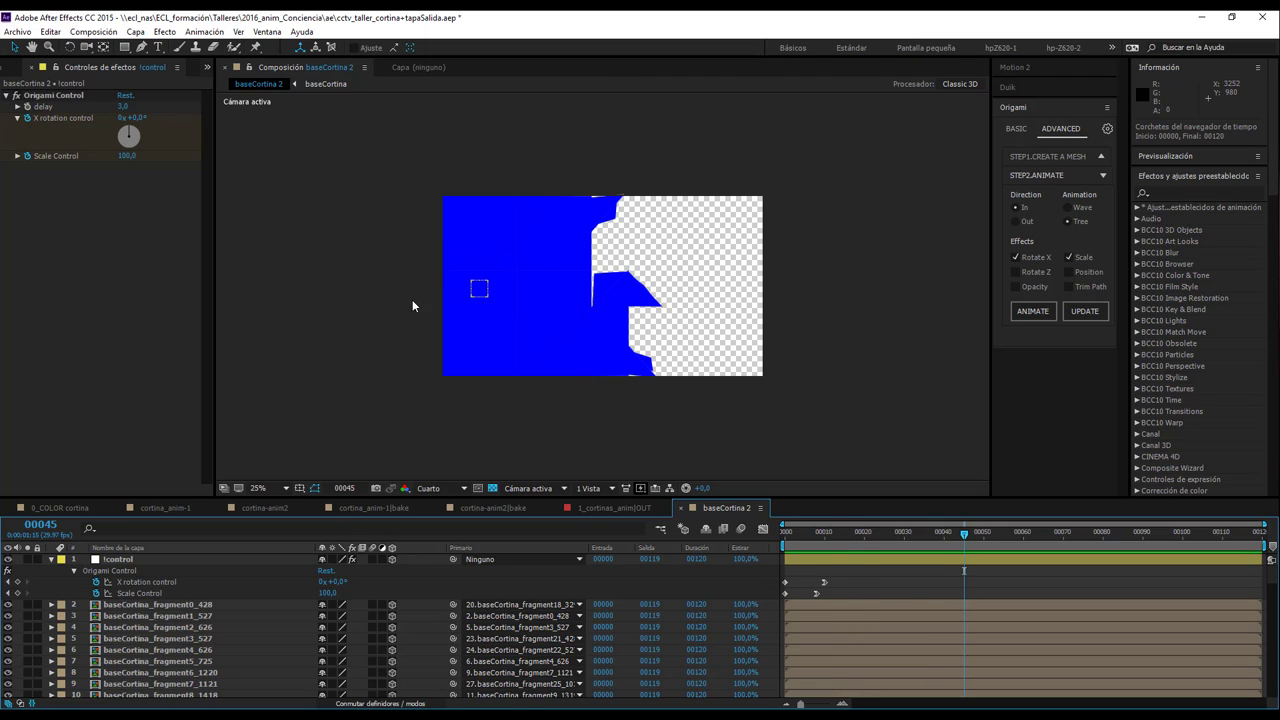
{"action": "left_click", "coordinate": [44, 108]}
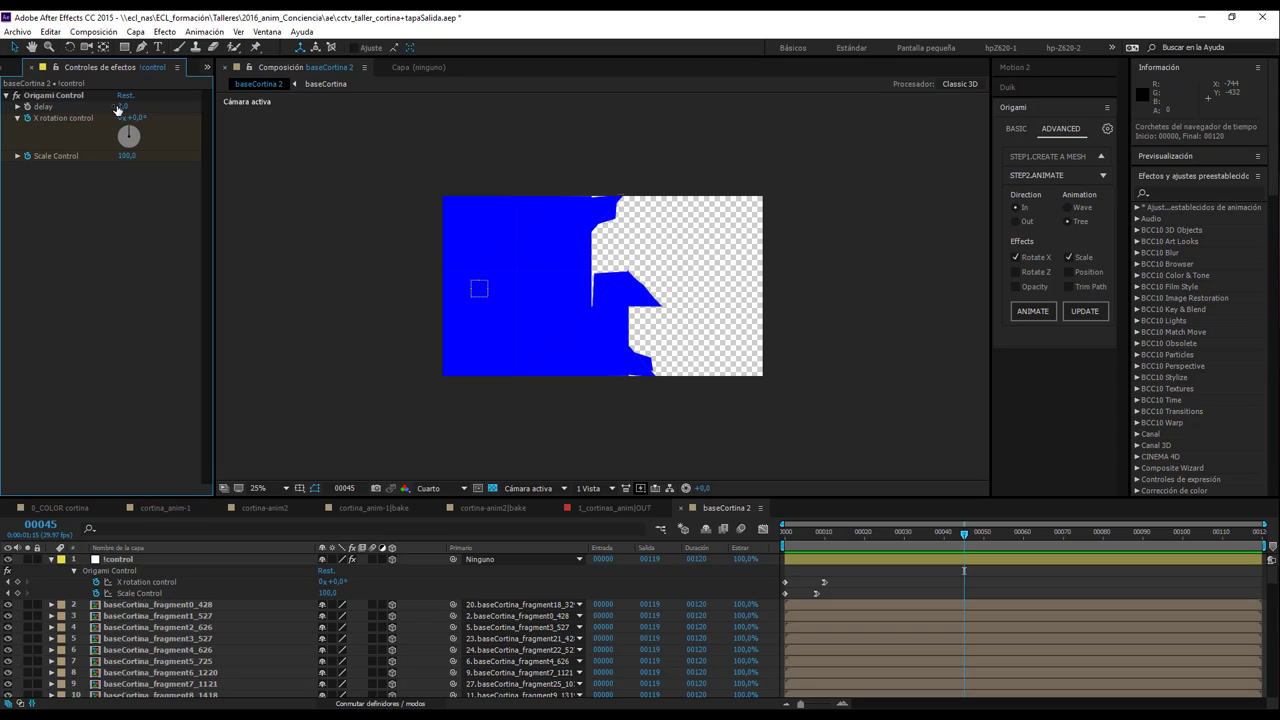
{"action": "left_click", "coordinate": [146, 582]}
{"action": "left_click", "coordinate": [174, 558]}
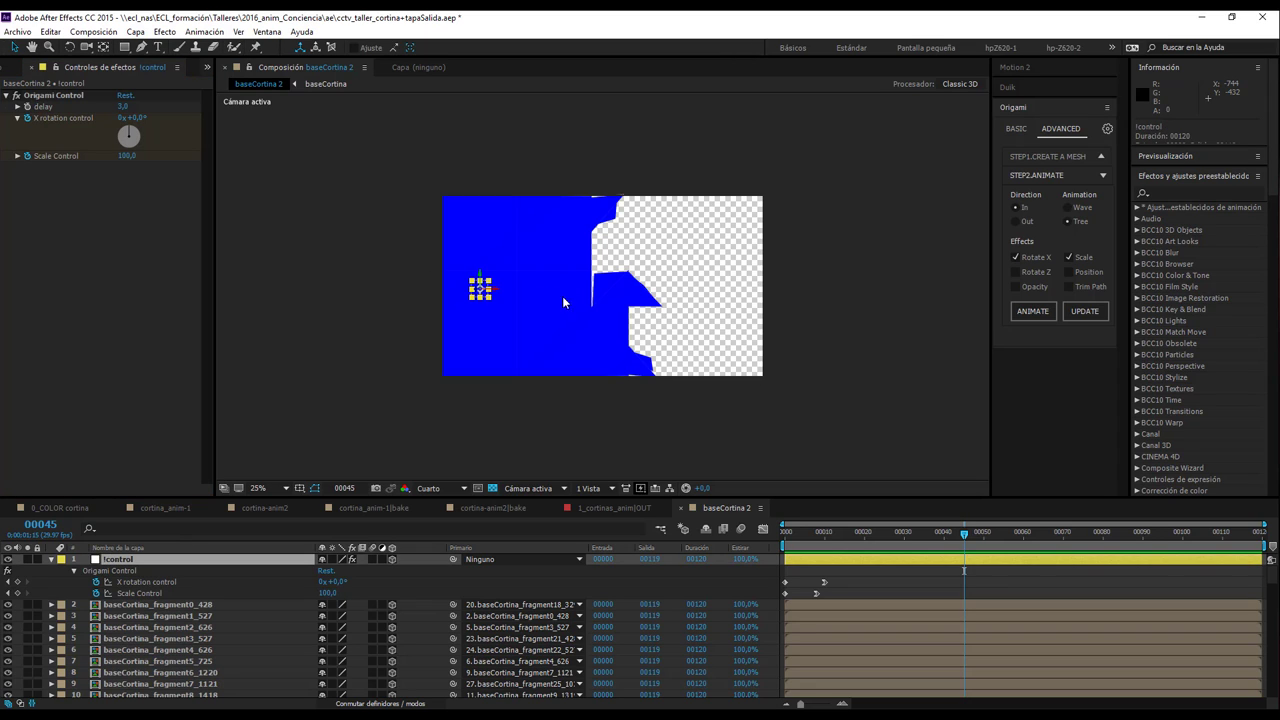
- Set the Origami Control delay to 2 after previewing a delay of 3
{"action": "left_click", "coordinate": [125, 106]}
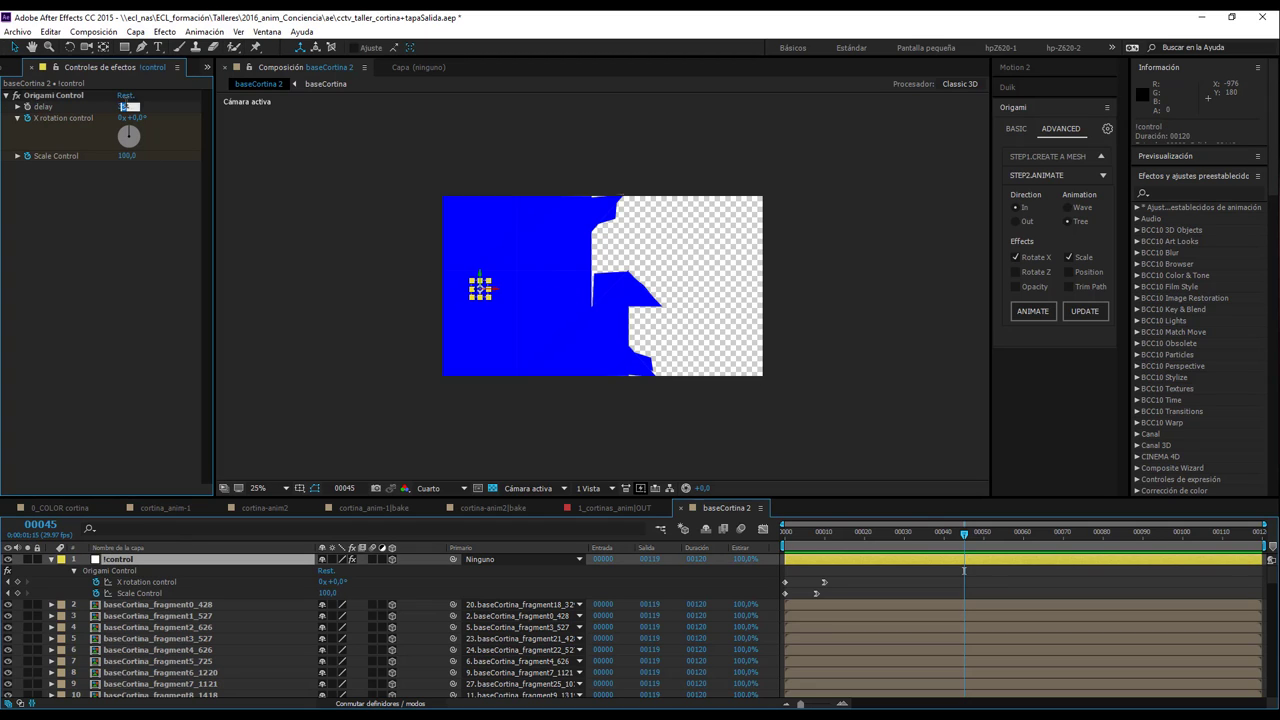
{"action": "type", "text": "3"}
{"action": "key", "text": "Return"}
{"action": "key", "text": "space"}
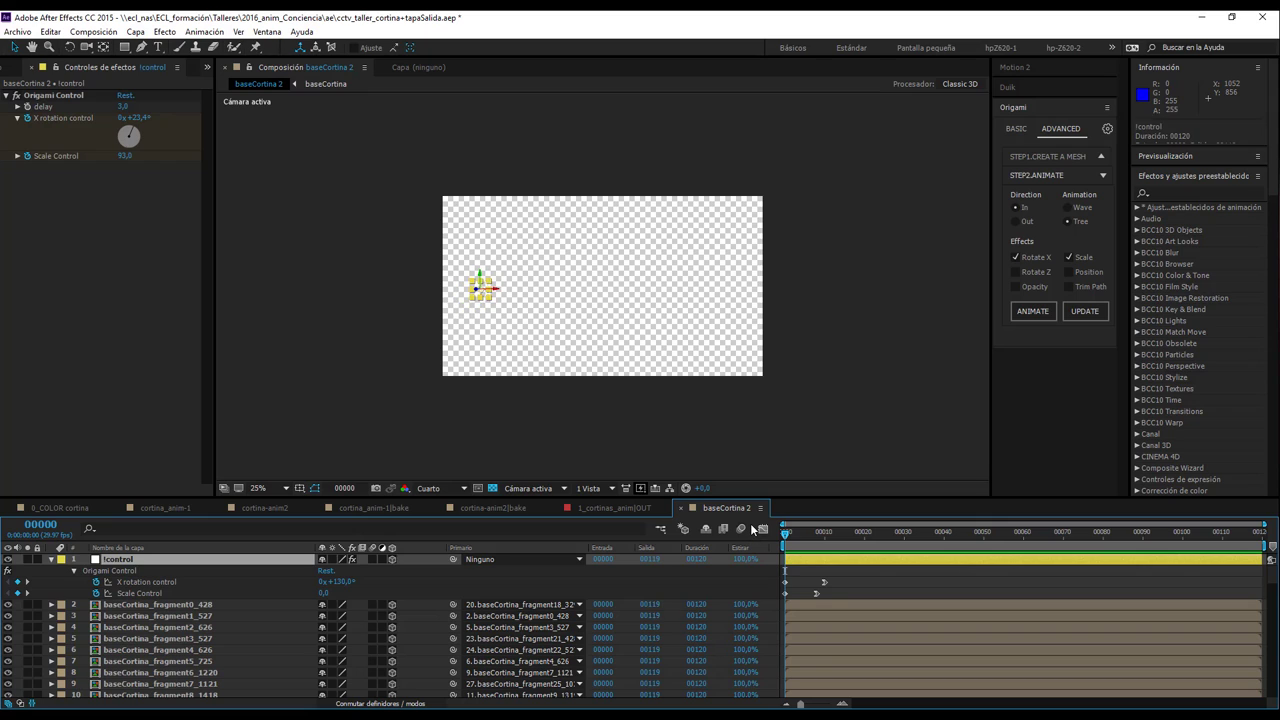
{"action": "left_click", "coordinate": [125, 106]}
{"action": "type", "text": "2"}
{"action": "key", "text": "Return"}
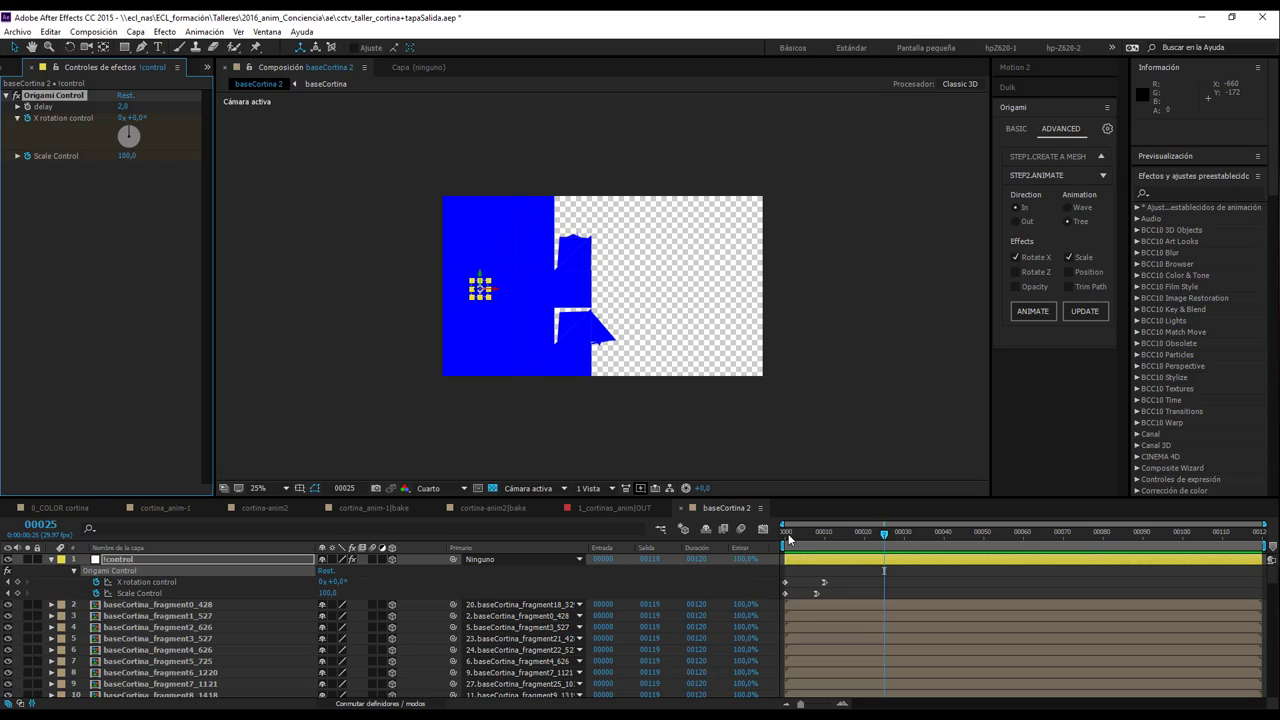
- Enable composition motion blur, preview the fold, then open 1_cortinas_anim|OUT
{"action": "left_click", "coordinate": [788, 533]}
{"action": "left_click", "coordinate": [740, 531]}
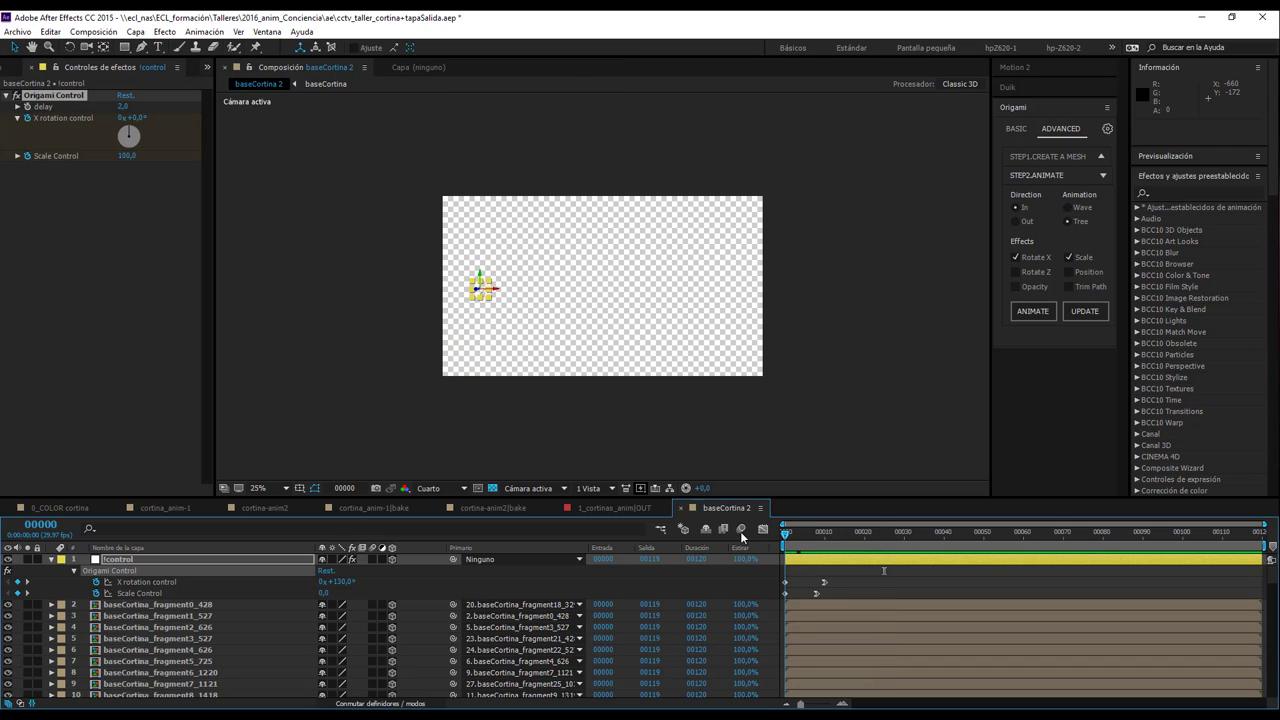
{"action": "key", "text": "space"}
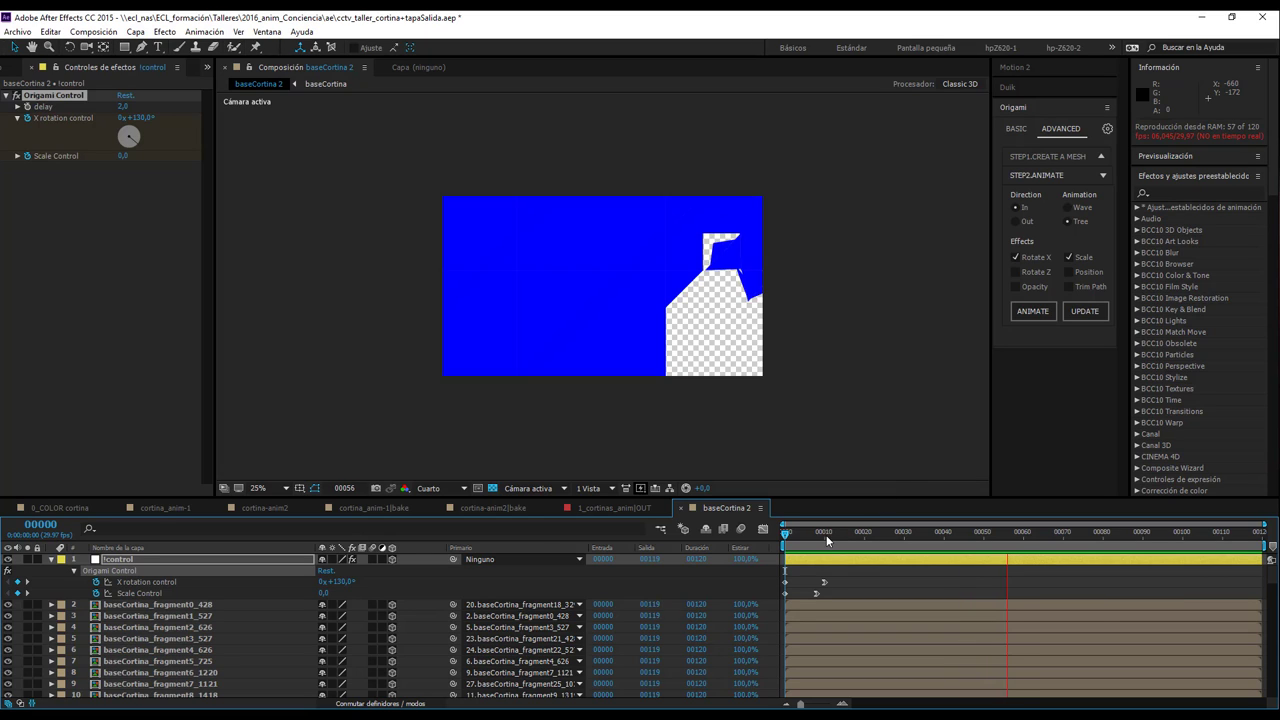
{"action": "left_click_drag", "start_coordinate": [795, 531], "coordinate": [885, 538]}
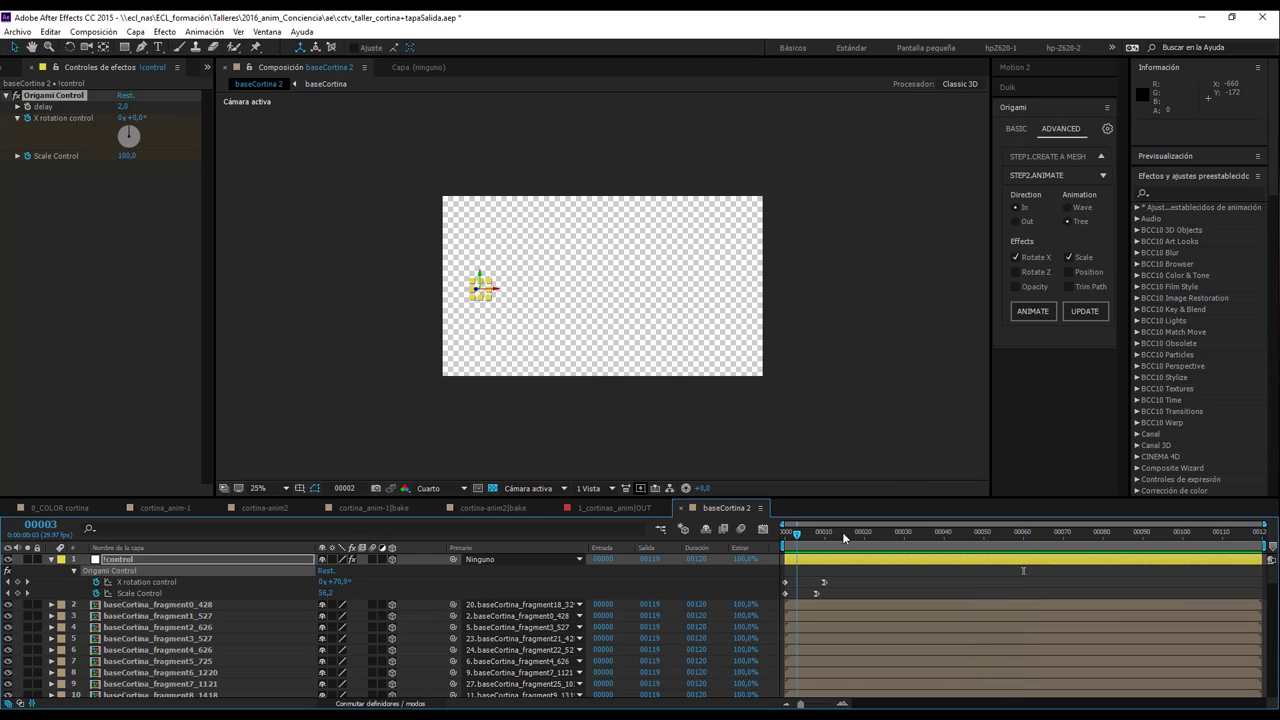
{"action": "left_click", "coordinate": [886, 535]}
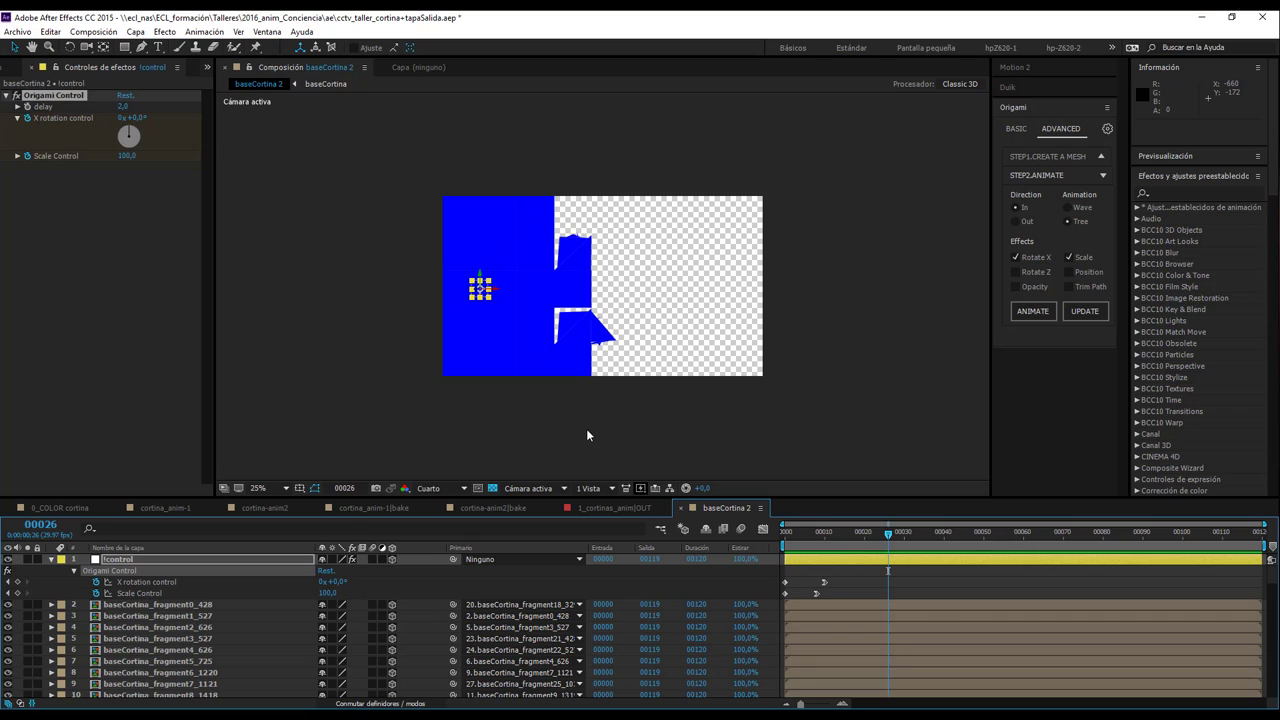
{"action": "left_click", "coordinate": [628, 508]}
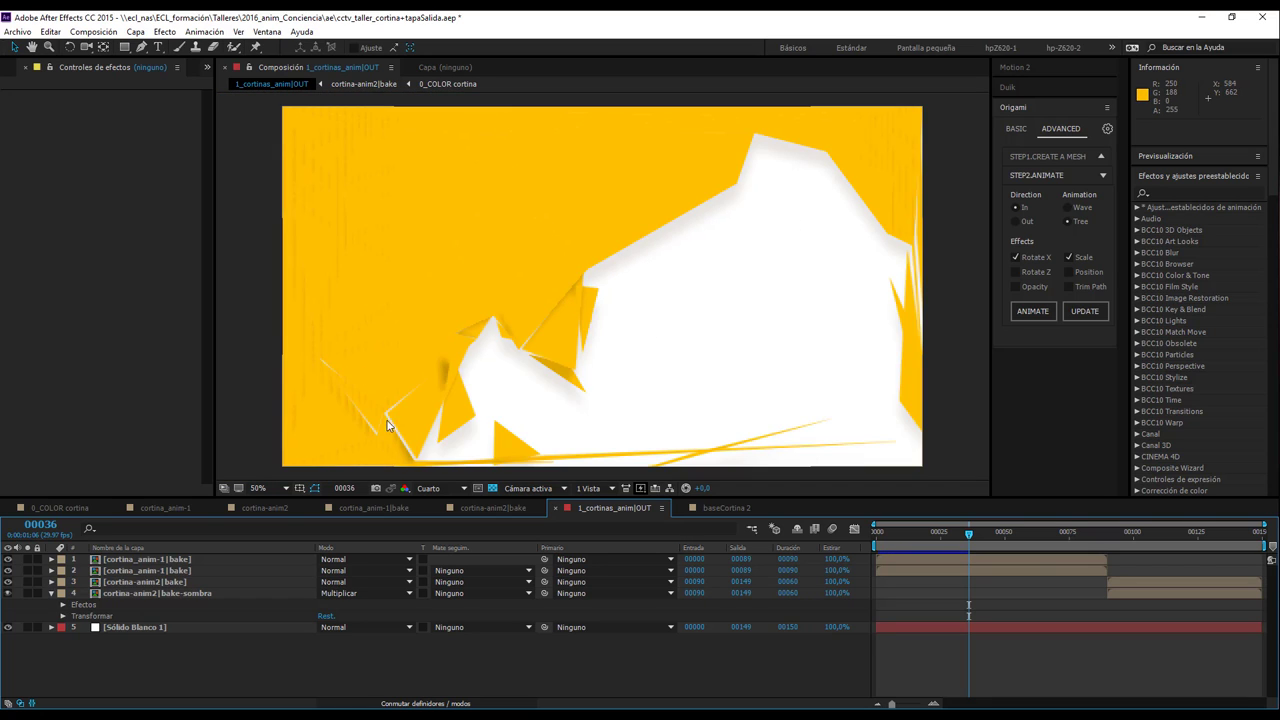
- Return to baseCortina 2, make the timeline taller and collapse the !control layer
{"action": "left_click", "coordinate": [727, 507]}
{"action": "left_click", "coordinate": [730, 508]}
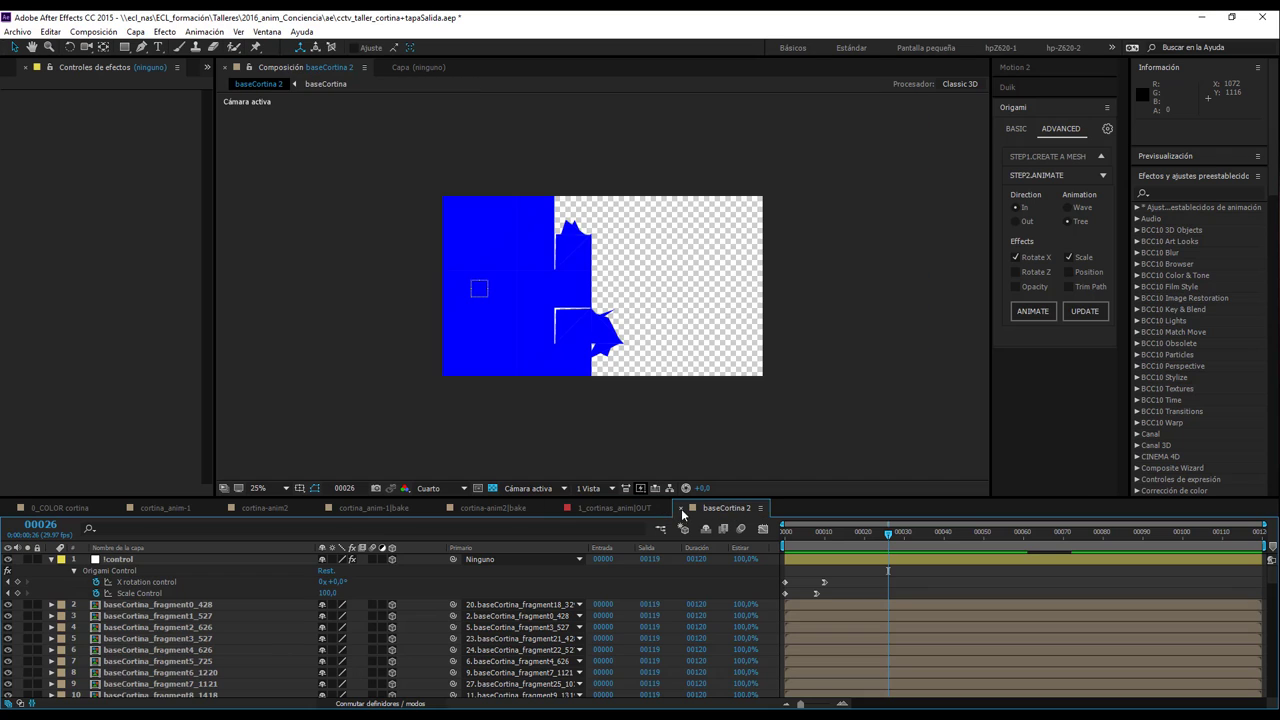
{"action": "left_click_drag", "start_coordinate": [353, 497], "coordinate": [345, 402]}
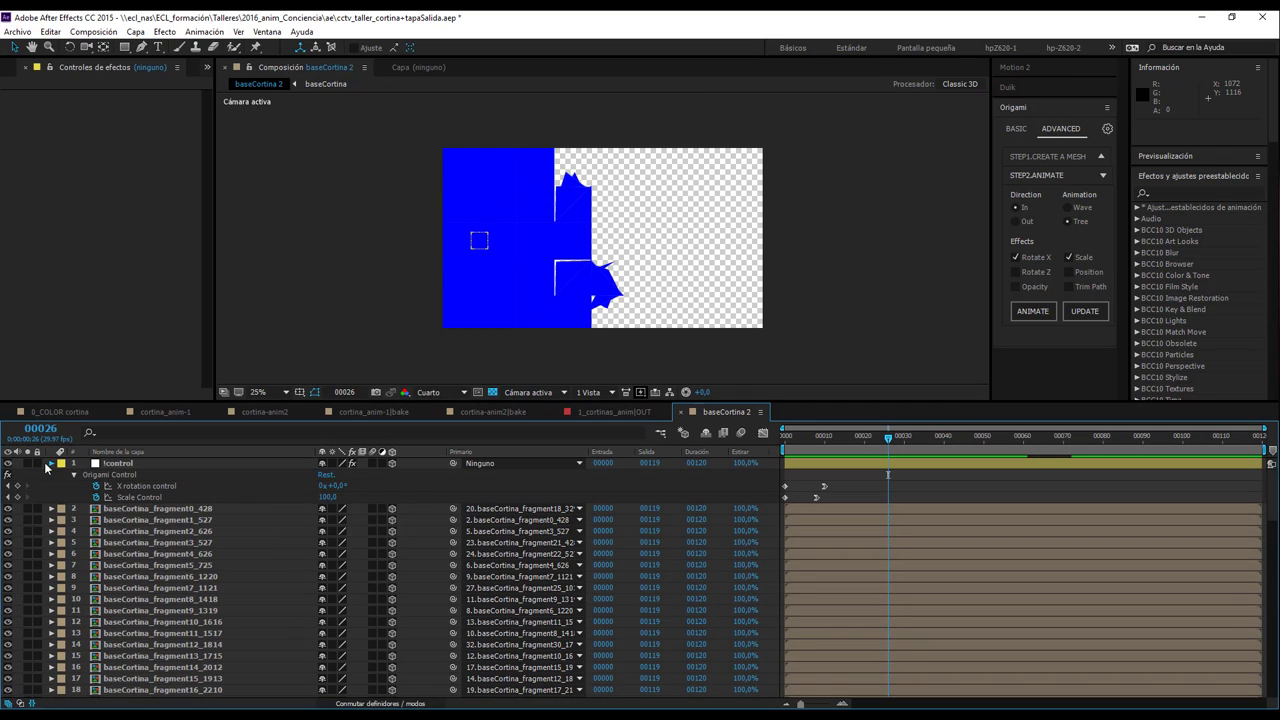
{"action": "left_click", "coordinate": [52, 464]}
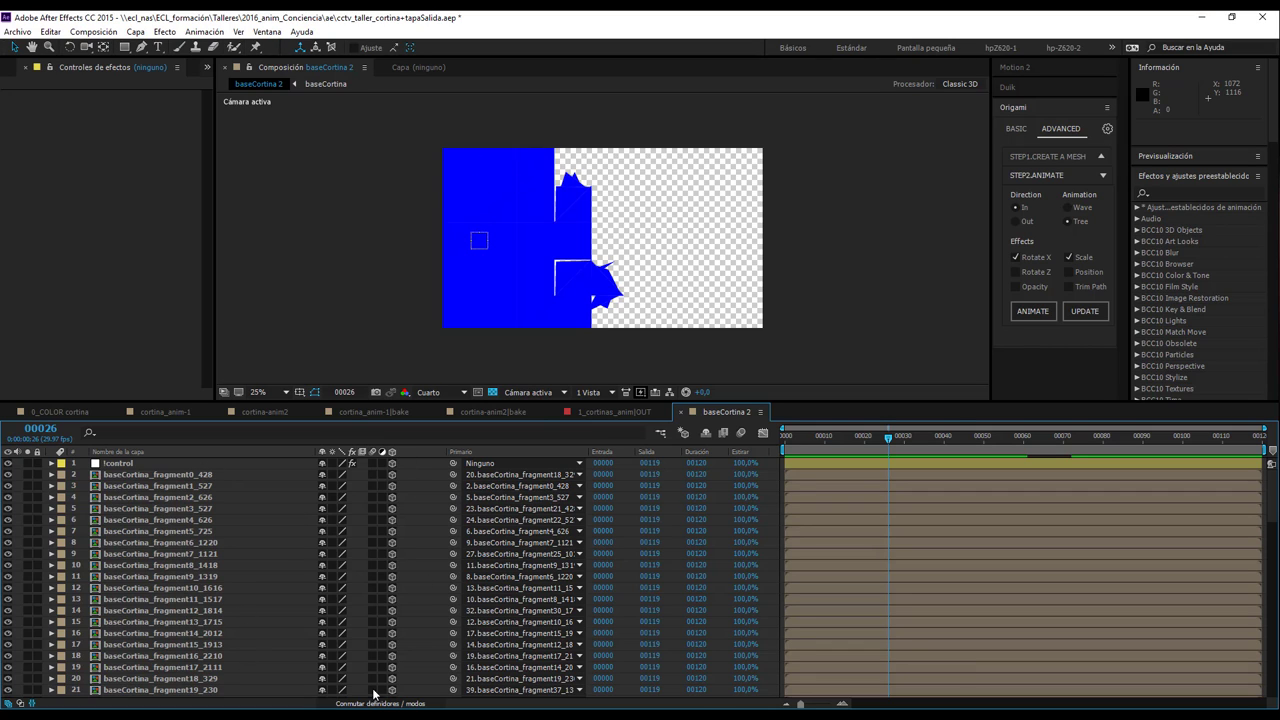
{"action": "left_click", "coordinate": [136, 32]}
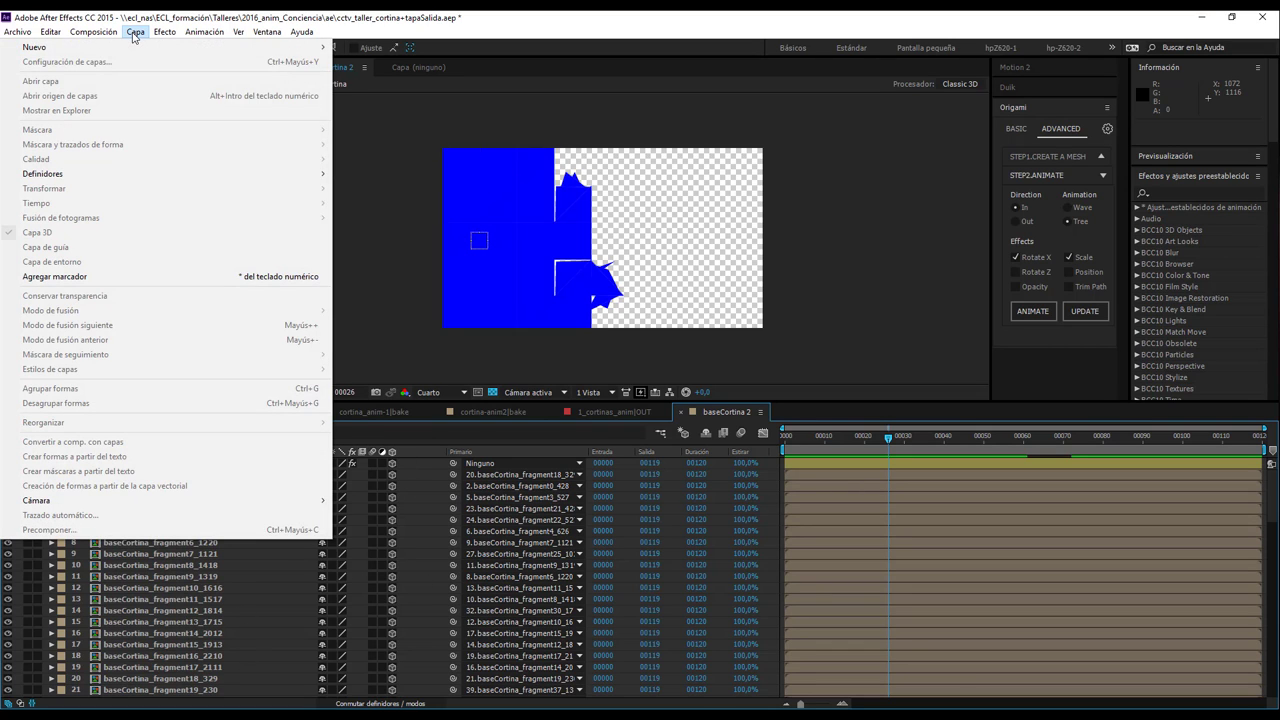
- Add point light Luz 1 with 50% shadow darkness and 50 px shadow diffusion
{"action": "mouse_move", "coordinate": [135, 48]}
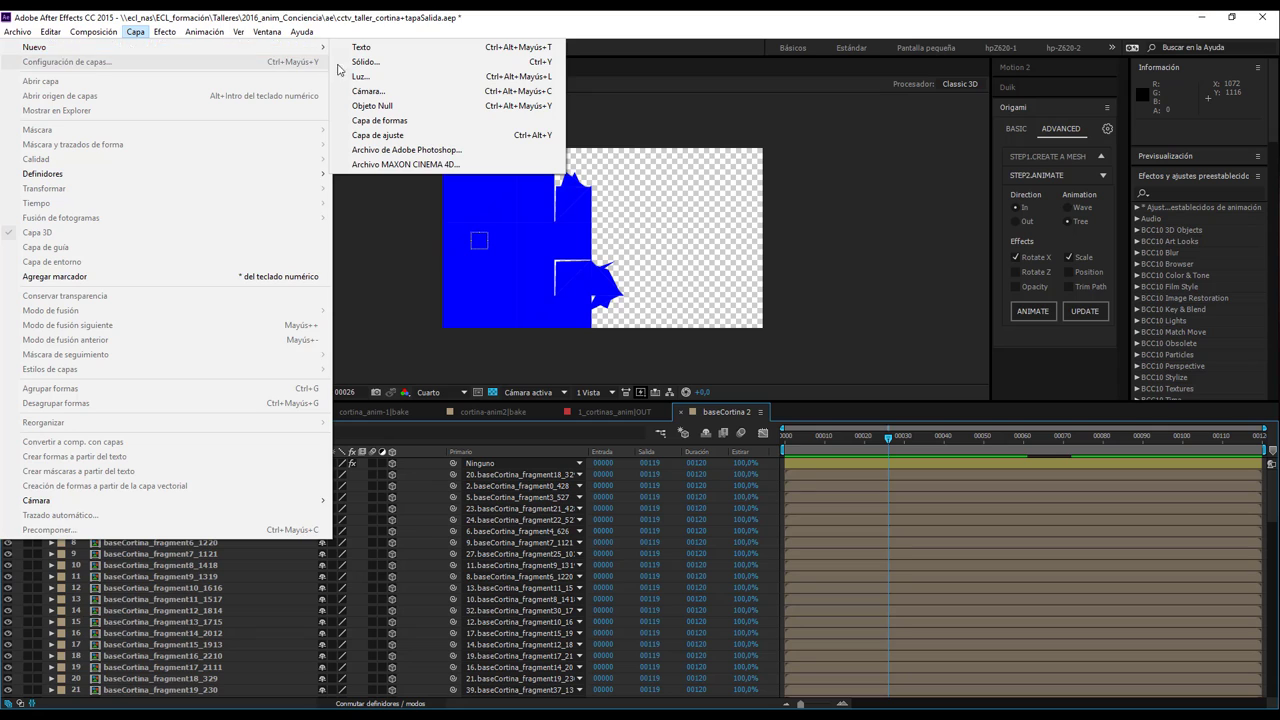
{"action": "left_click", "coordinate": [366, 76]}
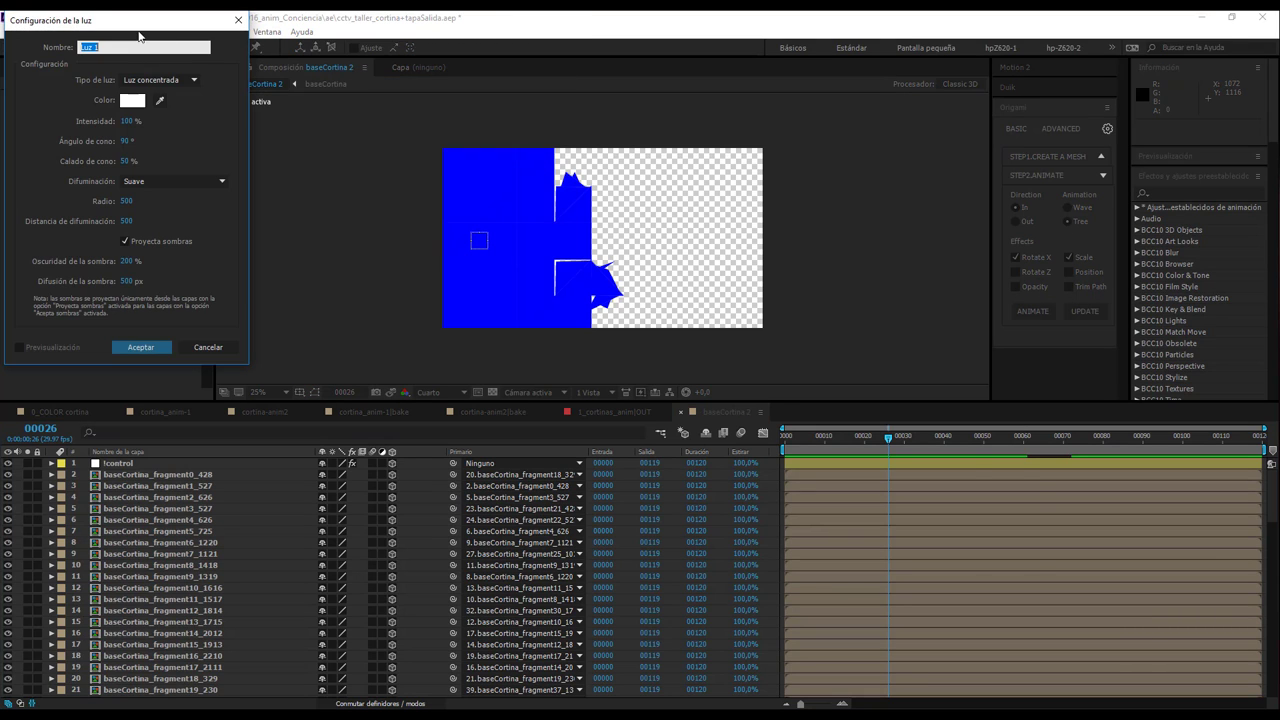
{"action": "left_click", "coordinate": [935, 292]}
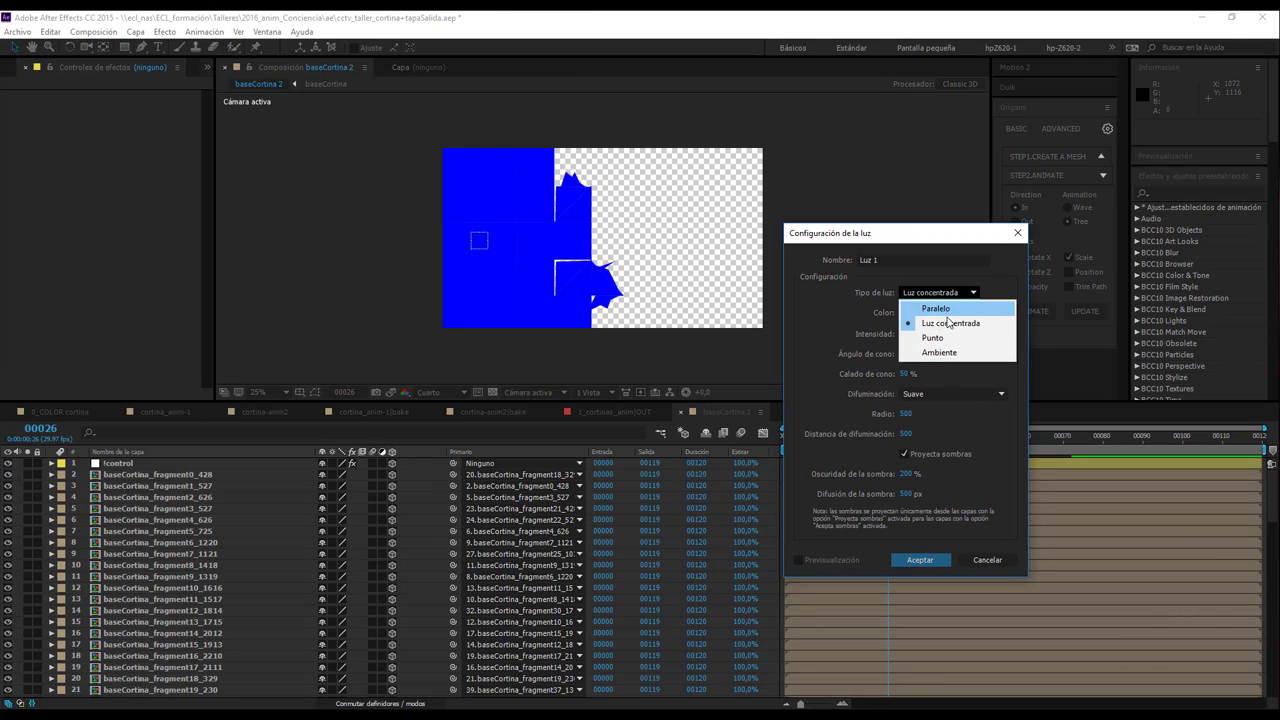
{"action": "left_click", "coordinate": [935, 339]}
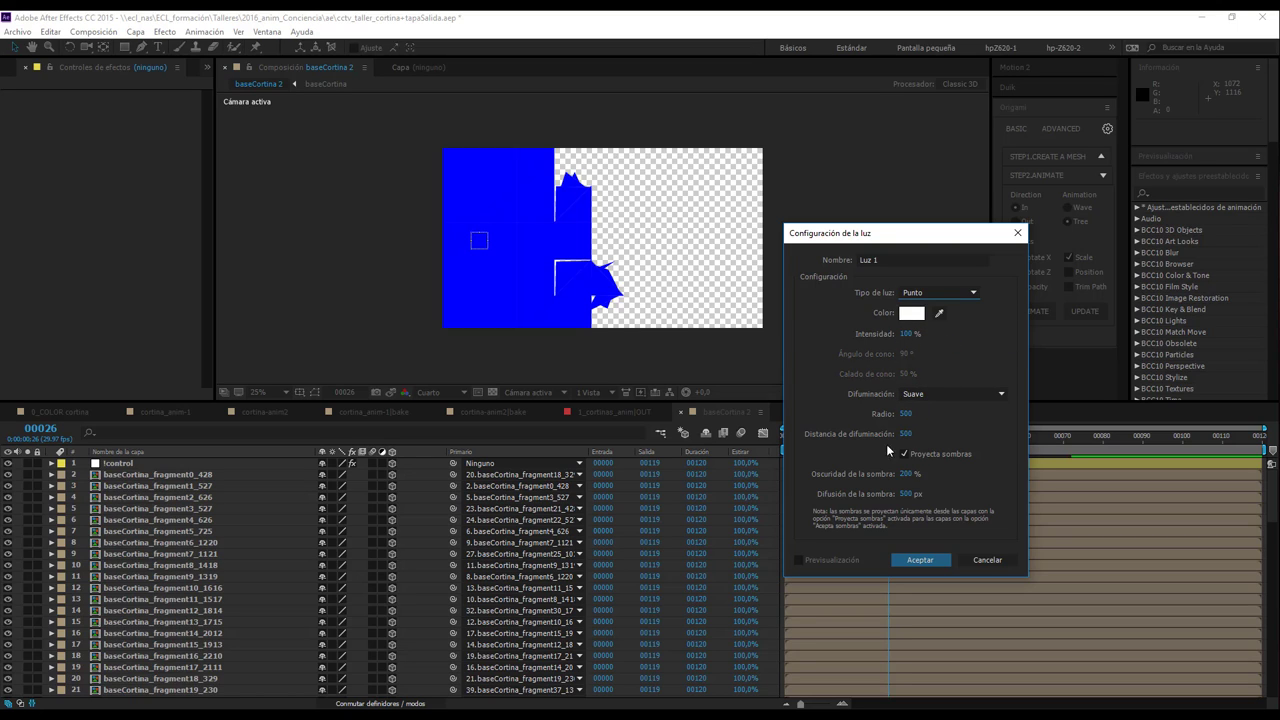
{"action": "left_click", "coordinate": [912, 475]}
{"action": "type", "text": "50"}
{"action": "key", "text": "Return"}
{"action": "left_click", "coordinate": [906, 495]}
{"action": "type", "text": "150"}
{"action": "left_click_drag", "start_coordinate": [915, 499], "coordinate": [892, 497]}
{"action": "left_click", "coordinate": [925, 560]}
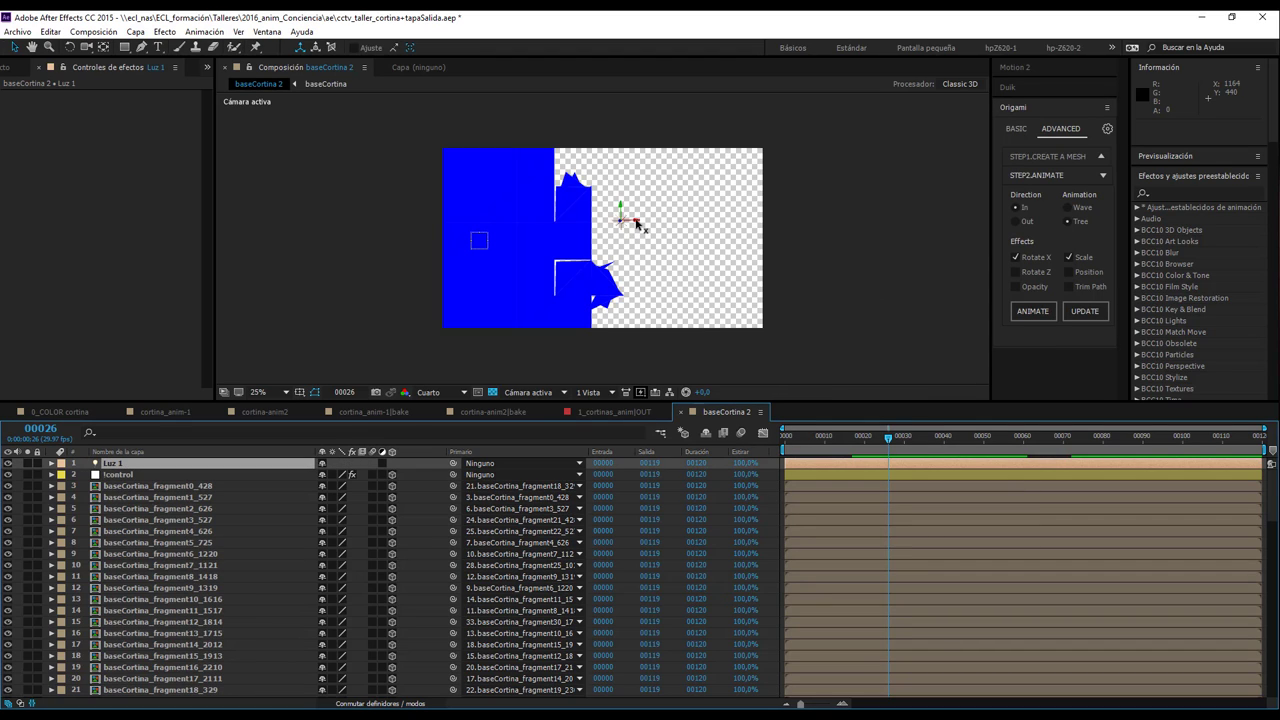
- Move Luz 1 to 576, 460, -1087,7 and scrub to frame 48 to check the lighting
{"action": "left_click_drag", "start_coordinate": [636, 222], "coordinate": [538, 222]}
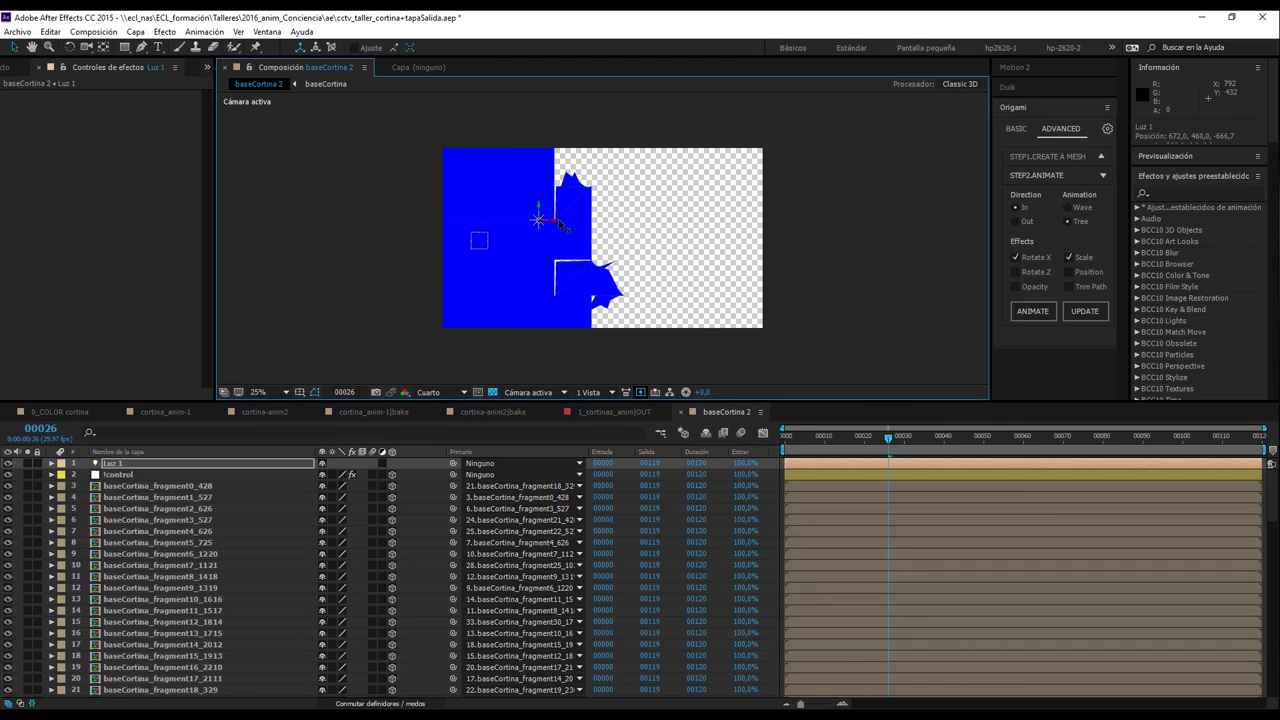
{"action": "scroll", "coordinate": [542, 236], "scroll_direction": "up", "scroll_amount": 4}
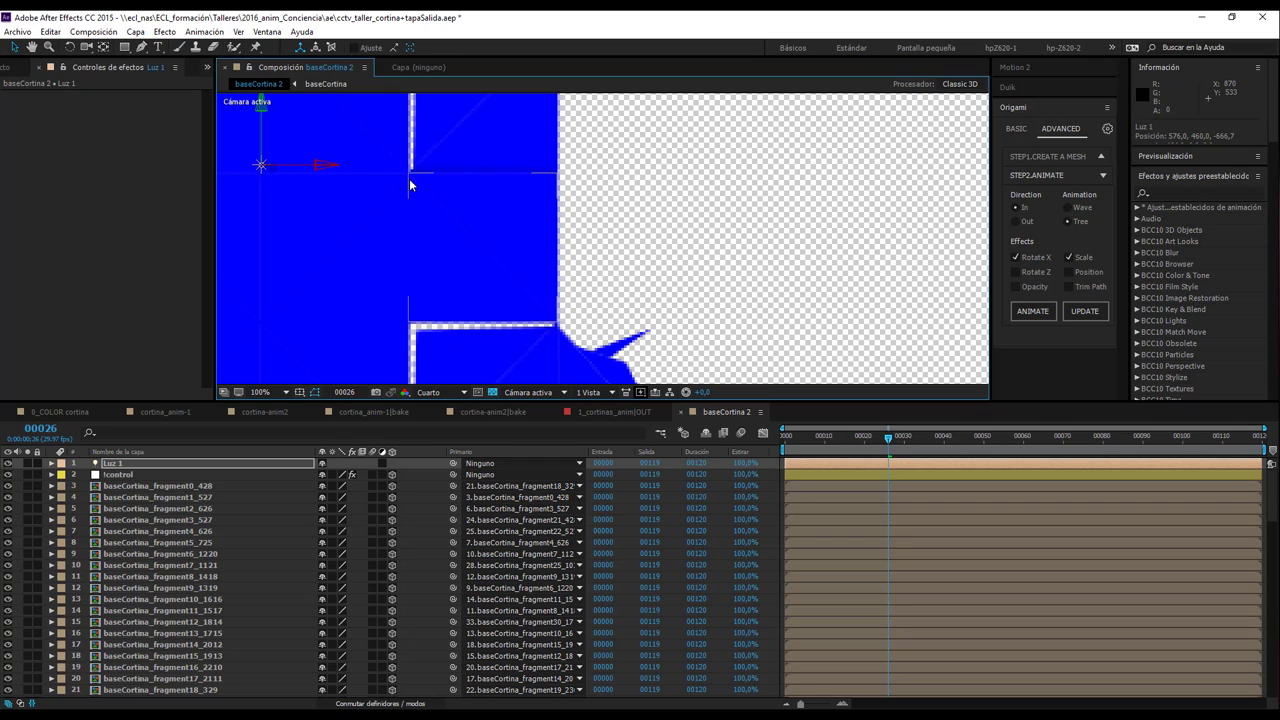
{"action": "scroll", "coordinate": [461, 200], "scroll_direction": "down", "scroll_amount": 2}
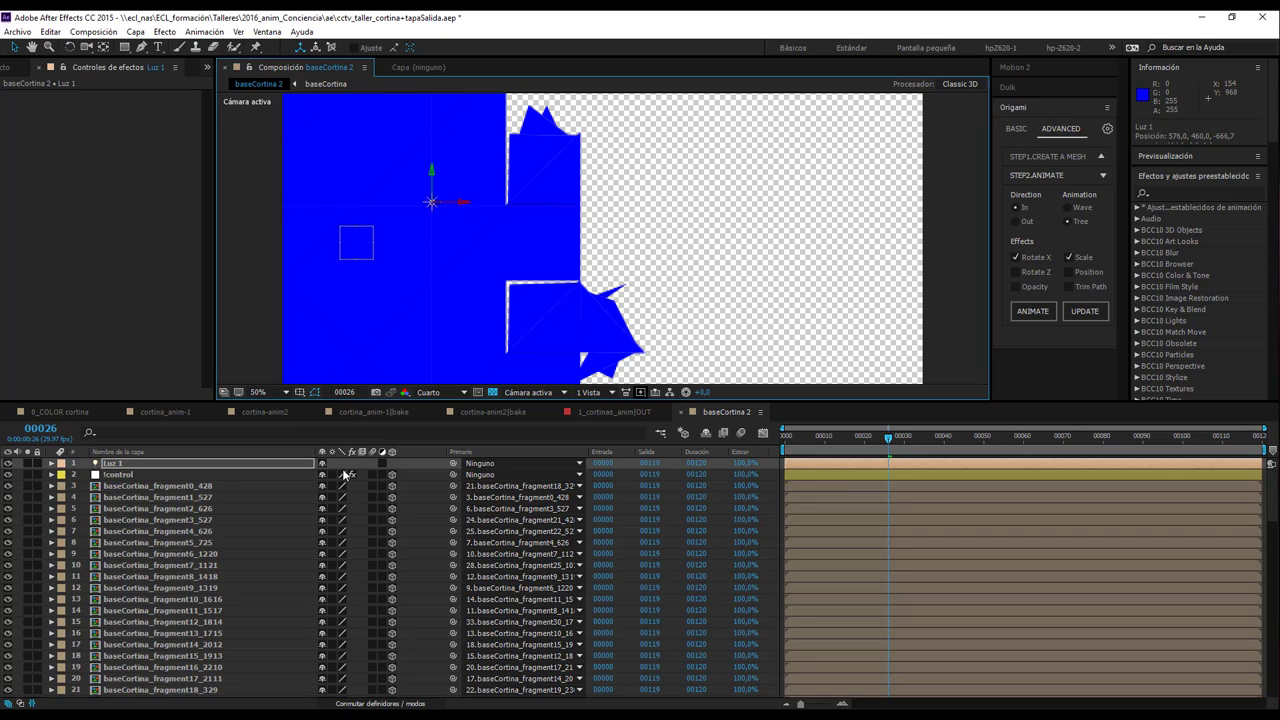
{"action": "key", "text": "p"}
{"action": "left_click_drag", "start_coordinate": [372, 474], "coordinate": [150, 472]}
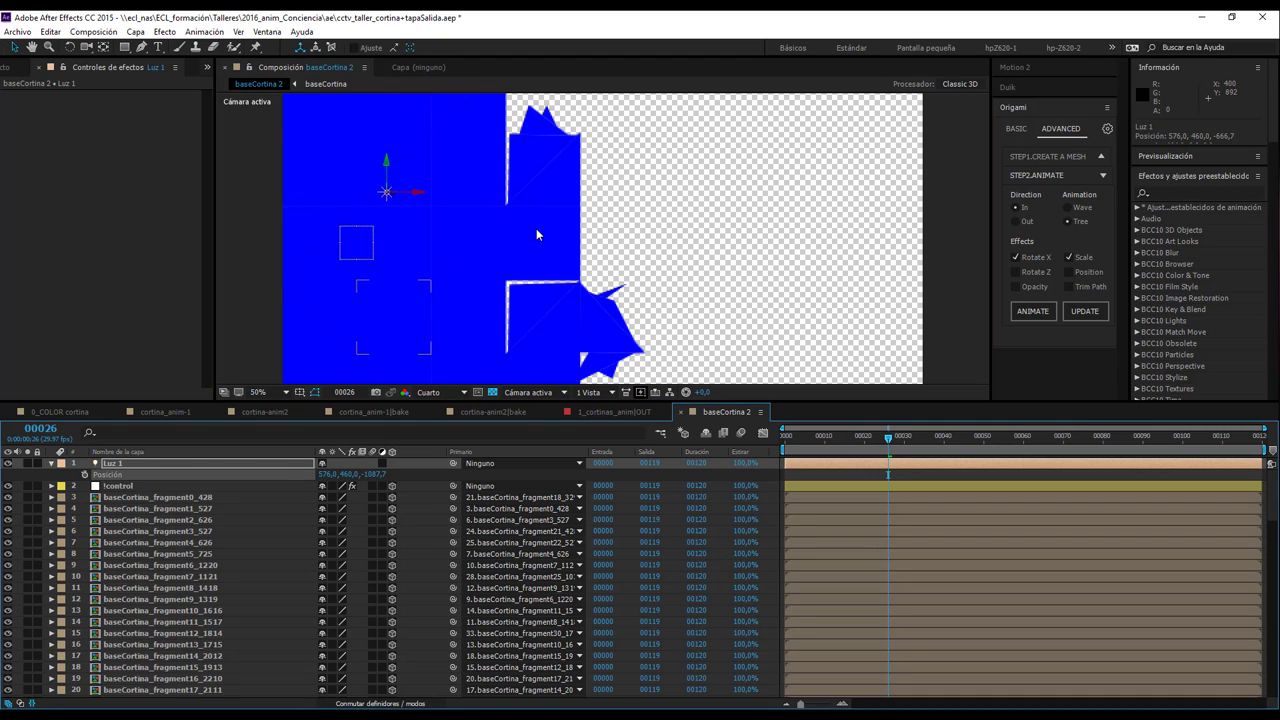
{"action": "left_click", "coordinate": [816, 440]}
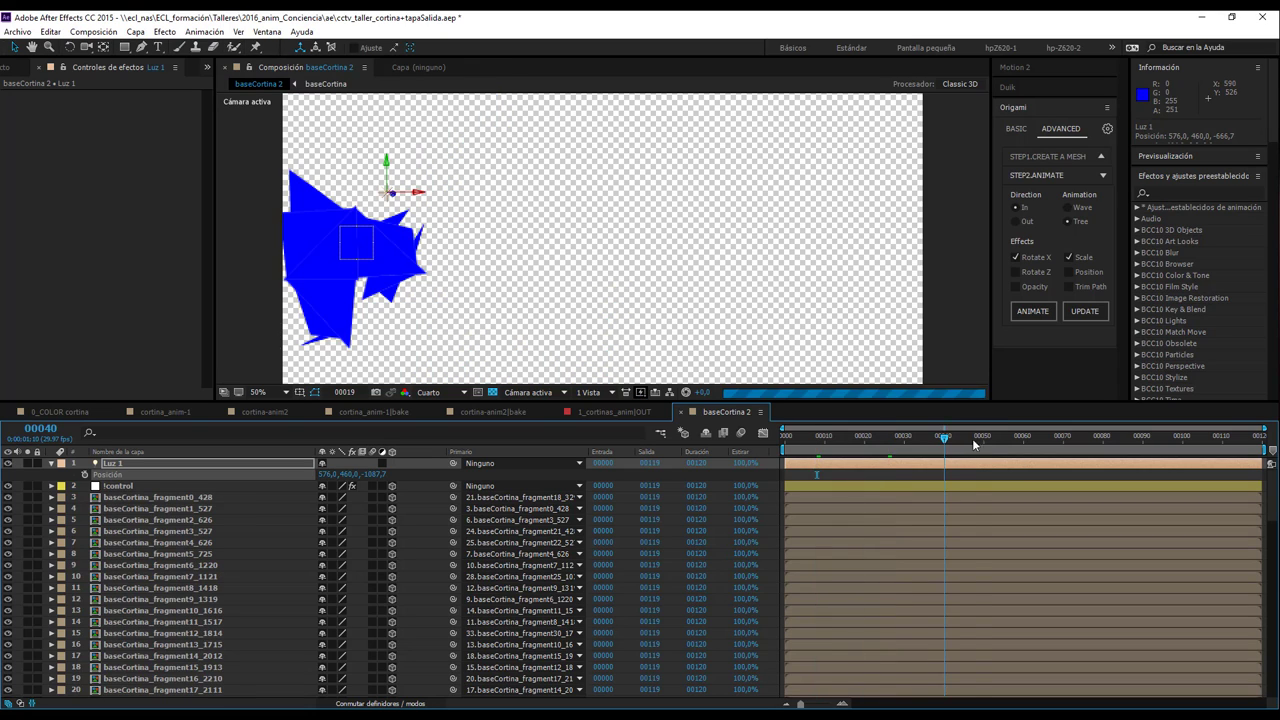
{"action": "left_click_drag", "start_coordinate": [816, 440], "coordinate": [975, 440]}
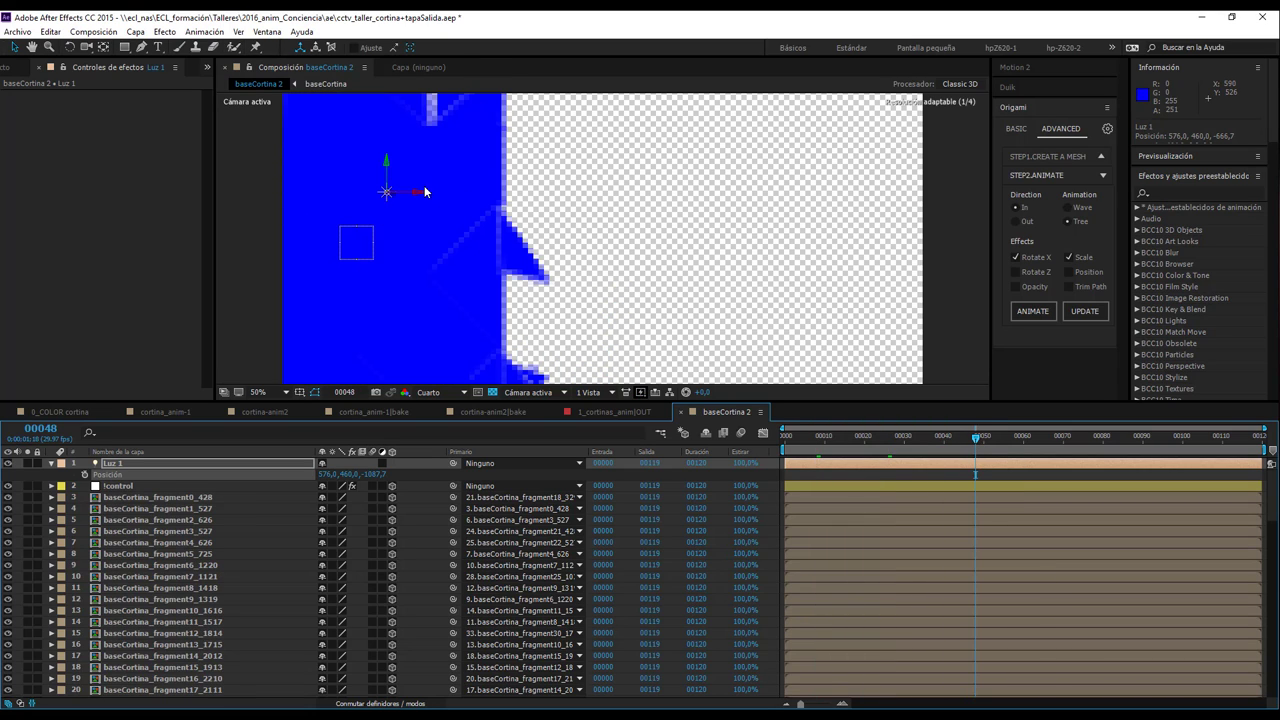
{"action": "key", "text": "comma"}
{"action": "key", "text": "period"}
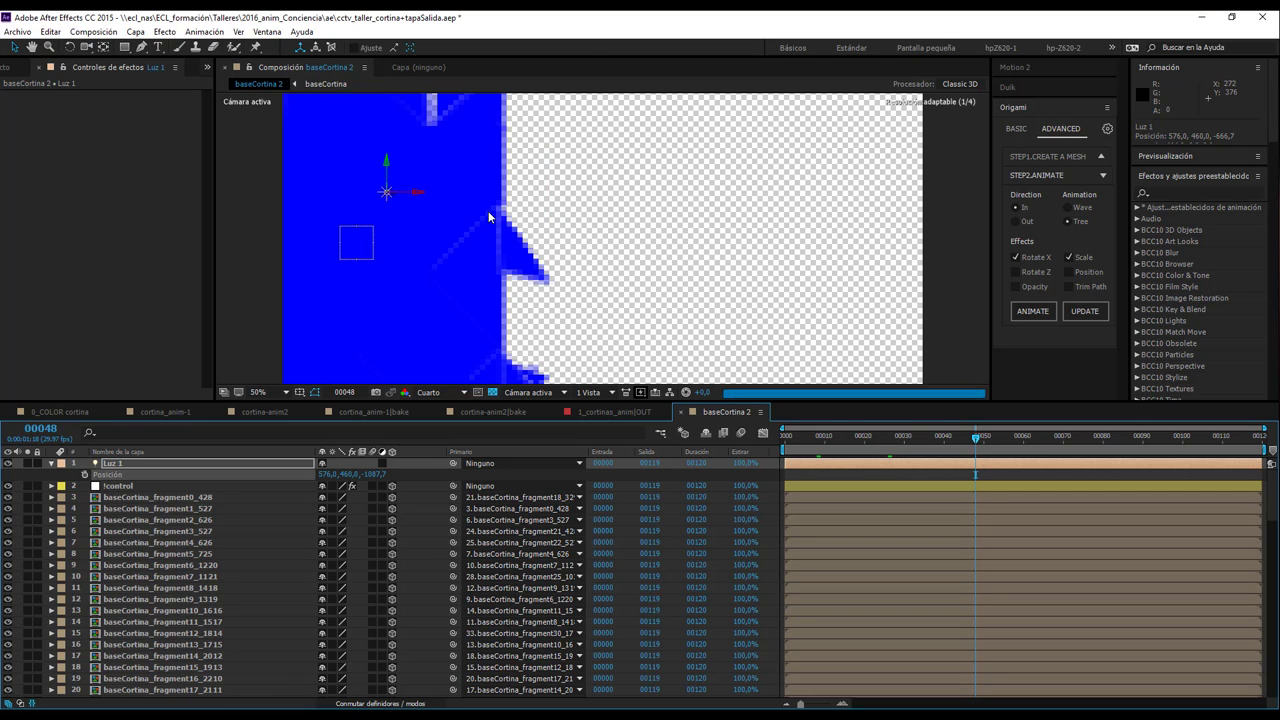
- Set Luz 1's shadow feathering to None
{"action": "double_click", "coordinate": [137, 465]}
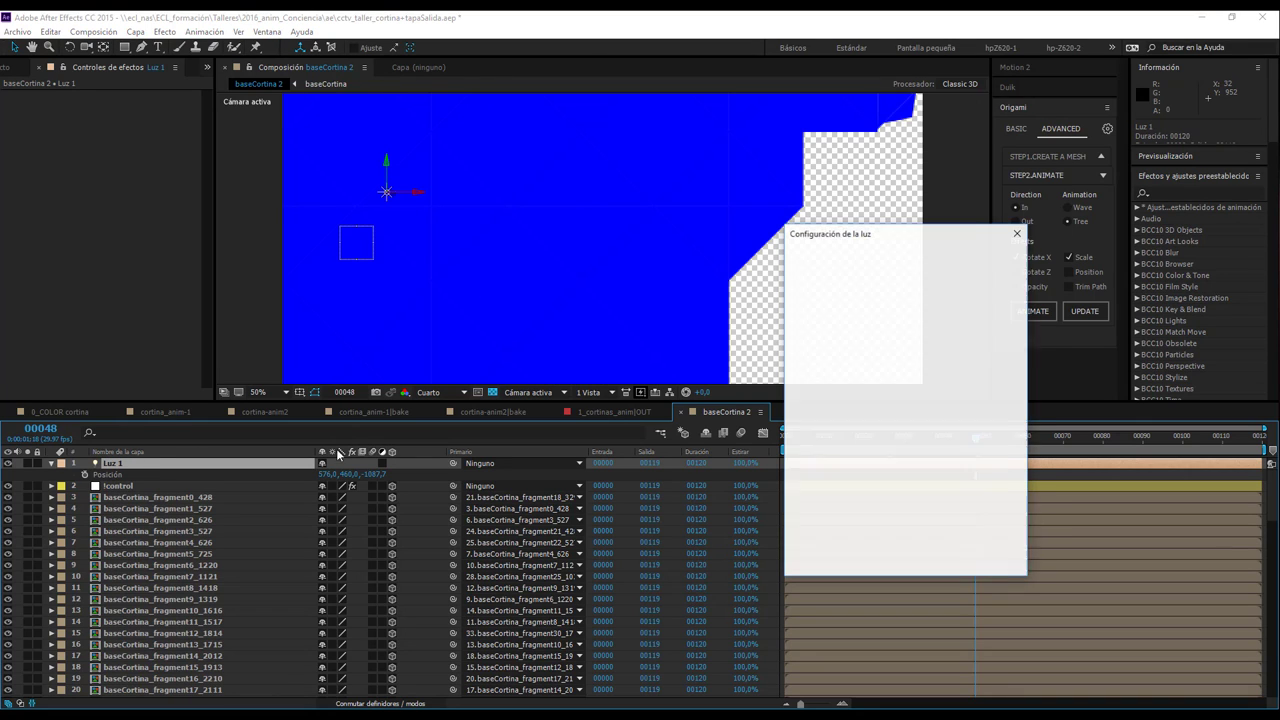
{"action": "left_click", "coordinate": [950, 393]}
{"action": "left_click", "coordinate": [940, 410]}
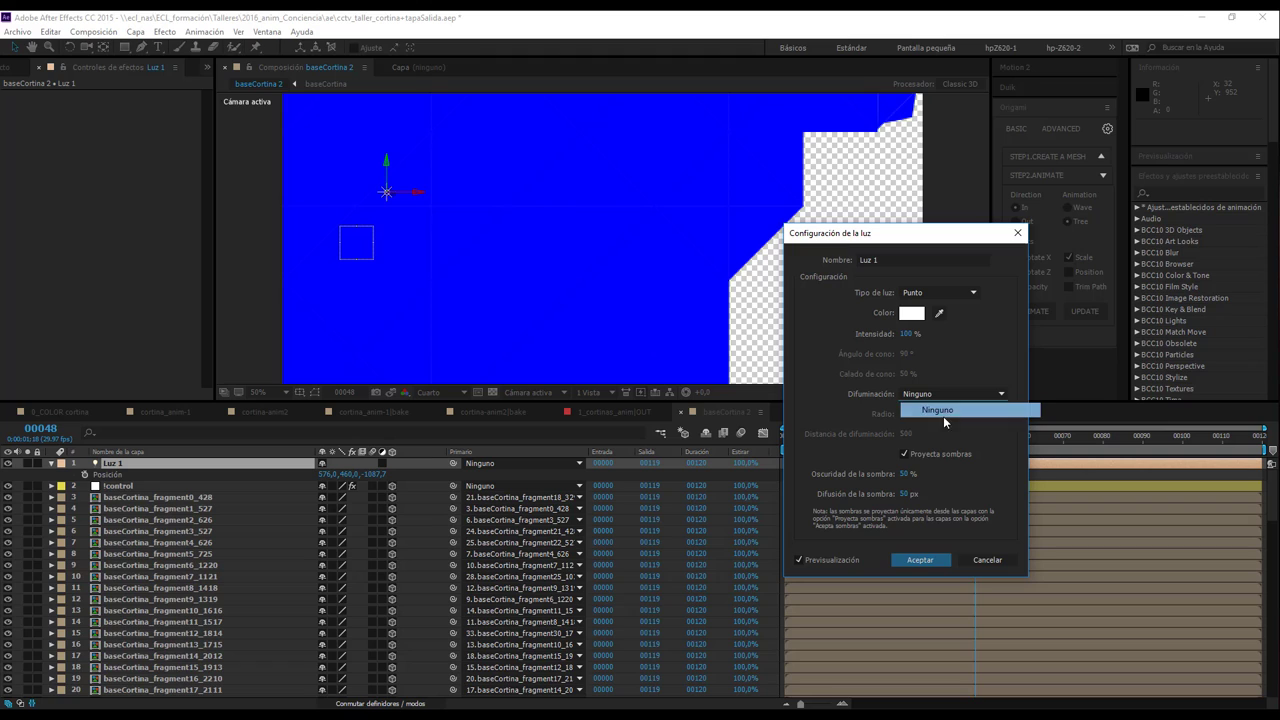
{"action": "left_click", "coordinate": [932, 559]}
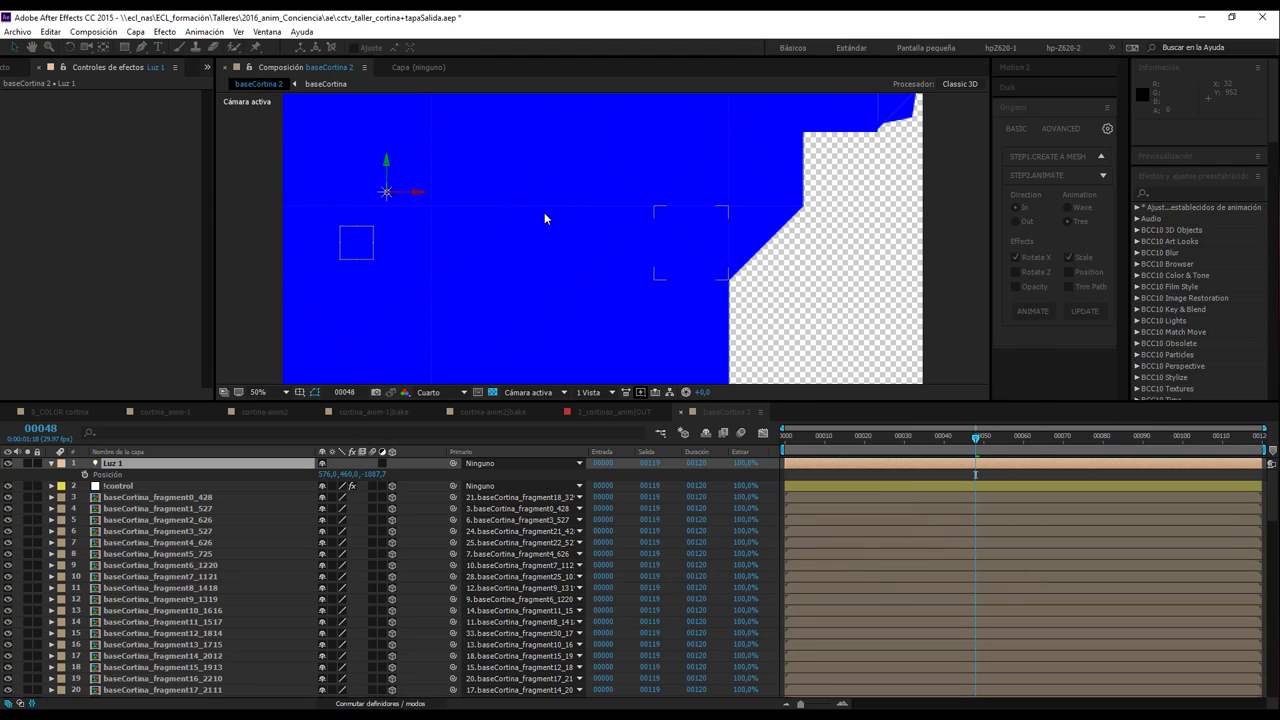
- Move Luz 1 to position 1364, 350, -817,7
{"action": "key", "text": "comma"}
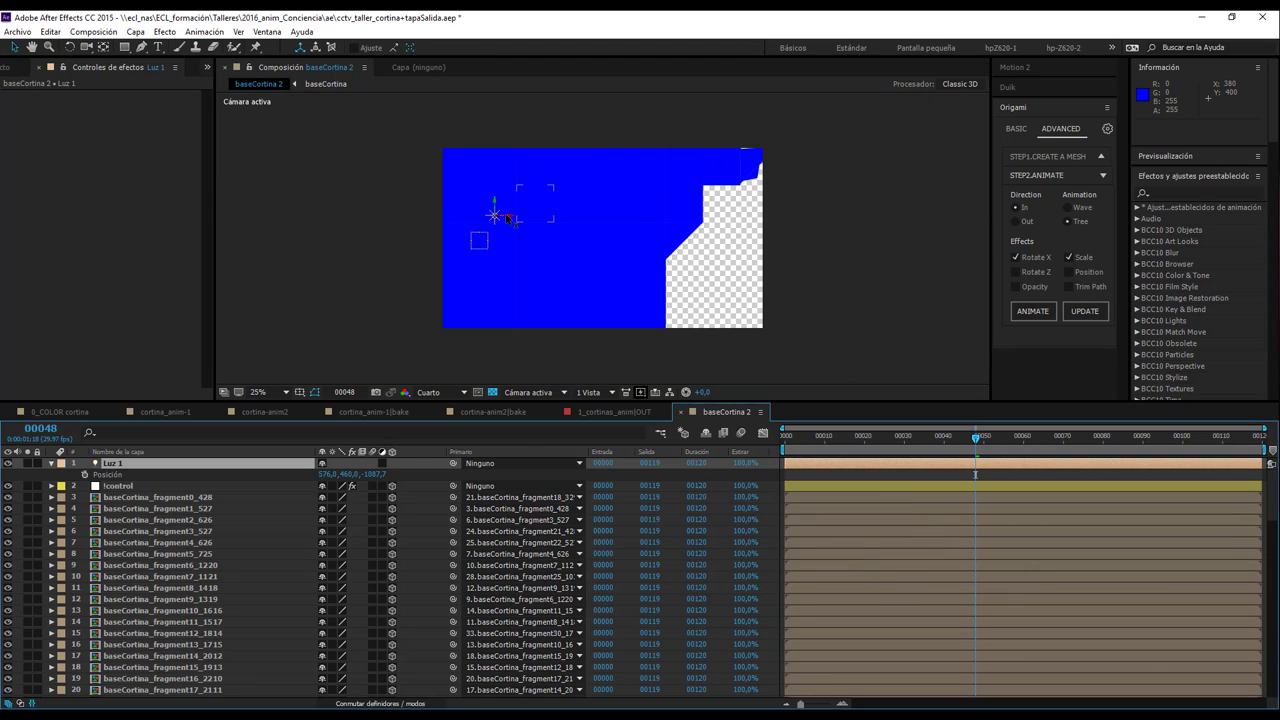
{"action": "left_click_drag", "start_coordinate": [508, 217], "coordinate": [852, 210]}
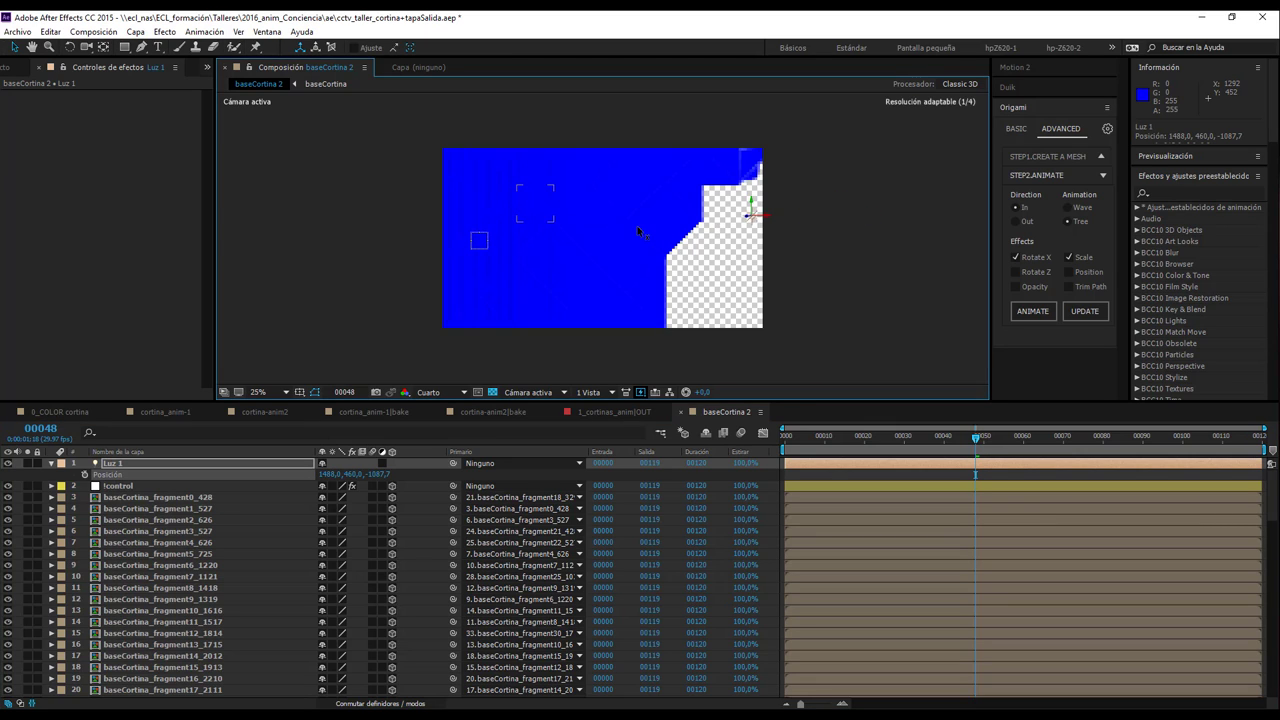
{"action": "key", "text": "period"}
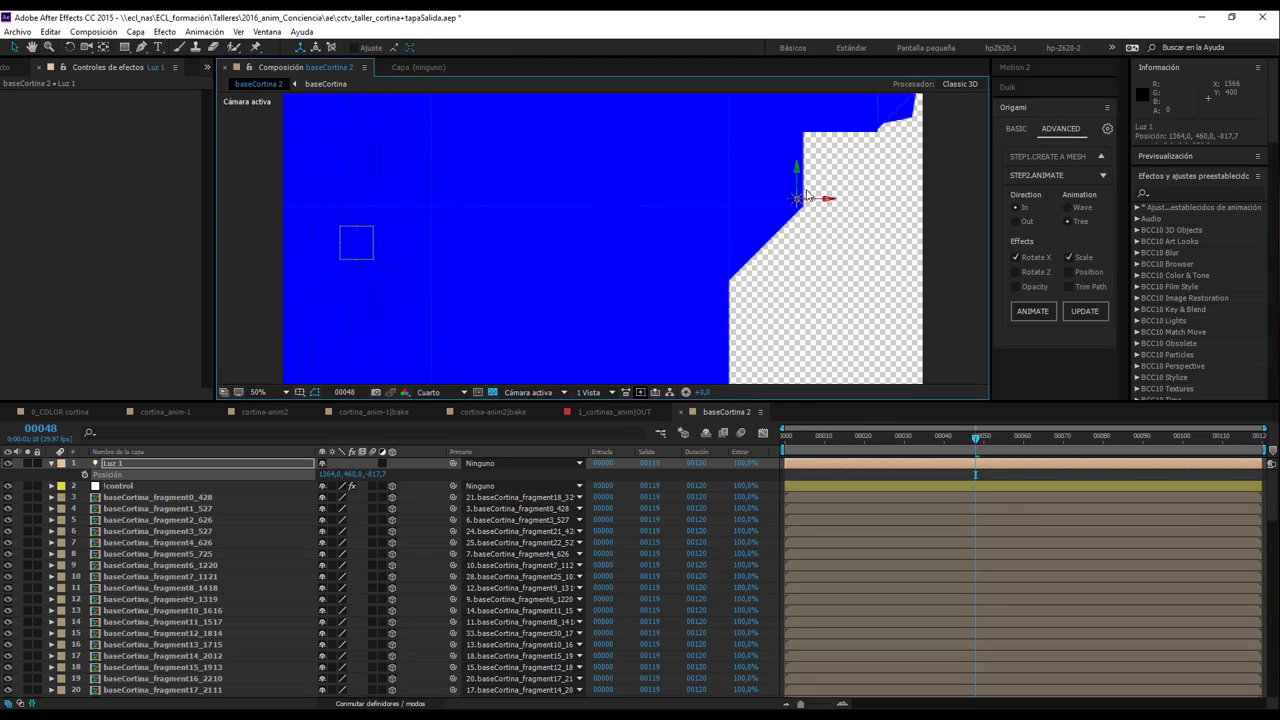
{"action": "left_click_drag", "start_coordinate": [810, 193], "coordinate": [803, 143]}
- Review the lighting at frame 24, switching the view between 25% and 50%
{"action": "left_click", "coordinate": [879, 436]}
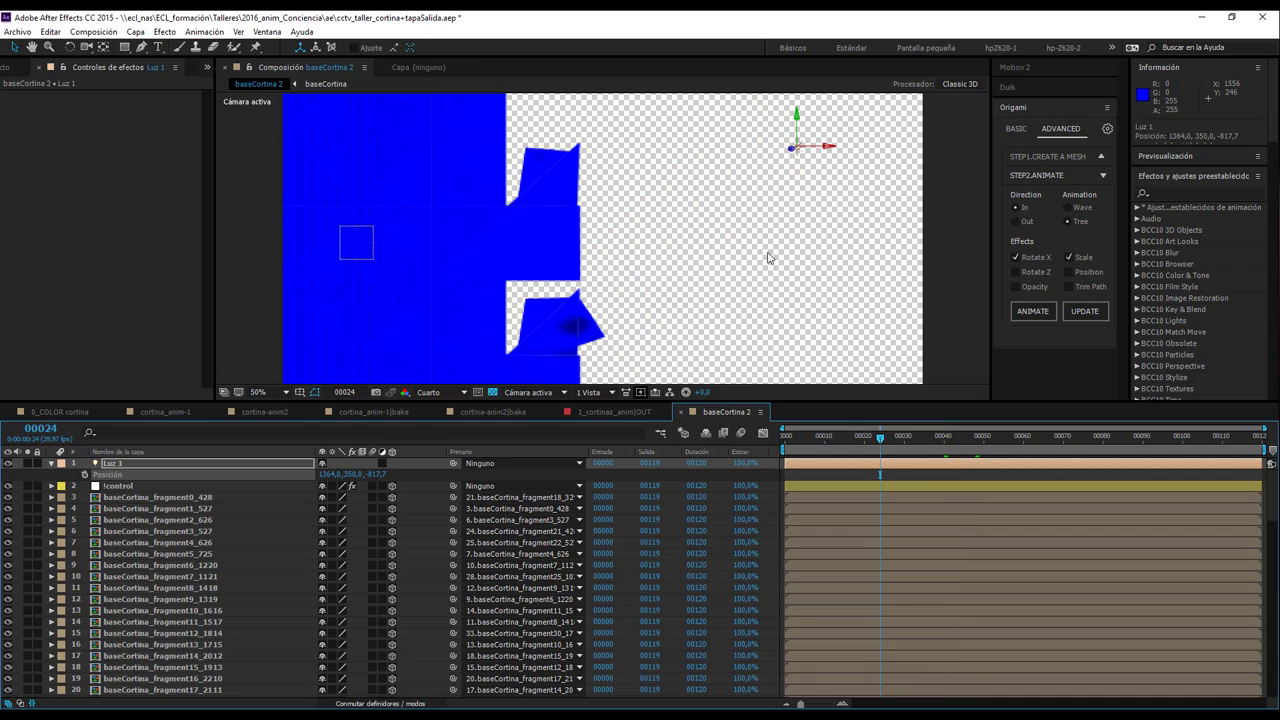
{"action": "key", "text": "comma"}
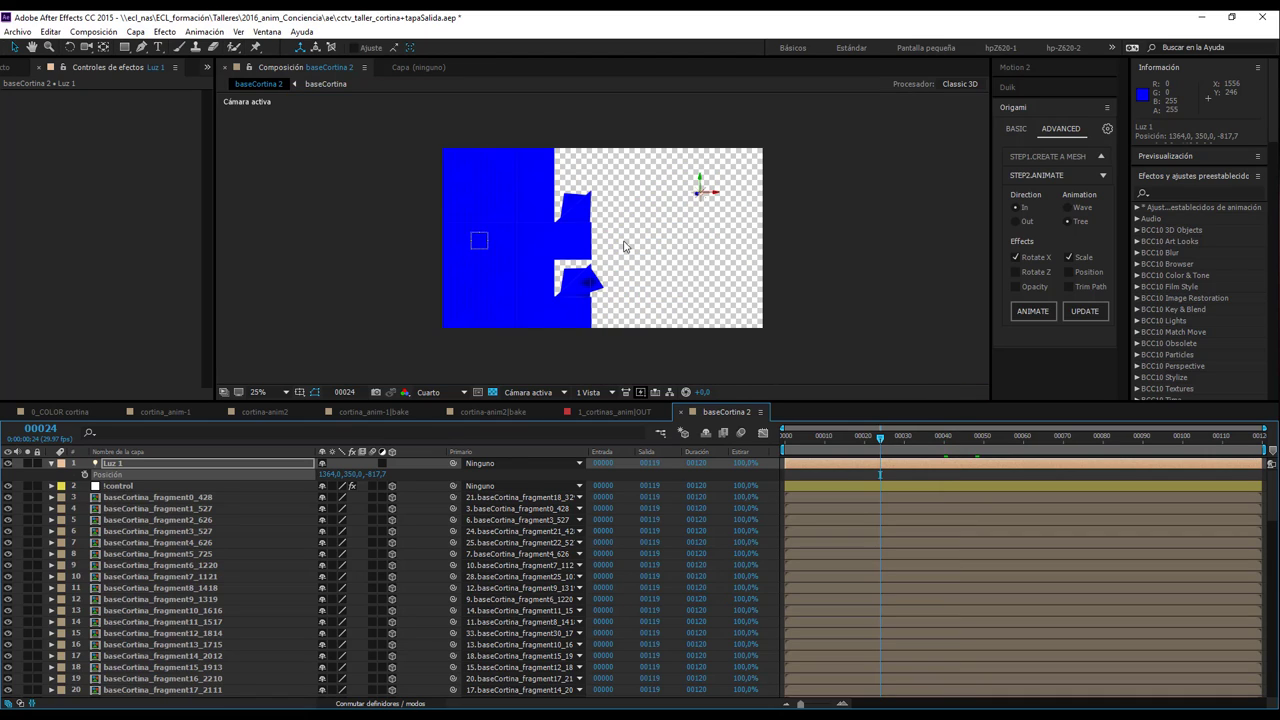
{"action": "key", "text": "period"}
{"action": "key", "text": "comma"}
{"action": "key", "text": "period"}
{"action": "key", "text": "comma"}
{"action": "key", "text": "period"}
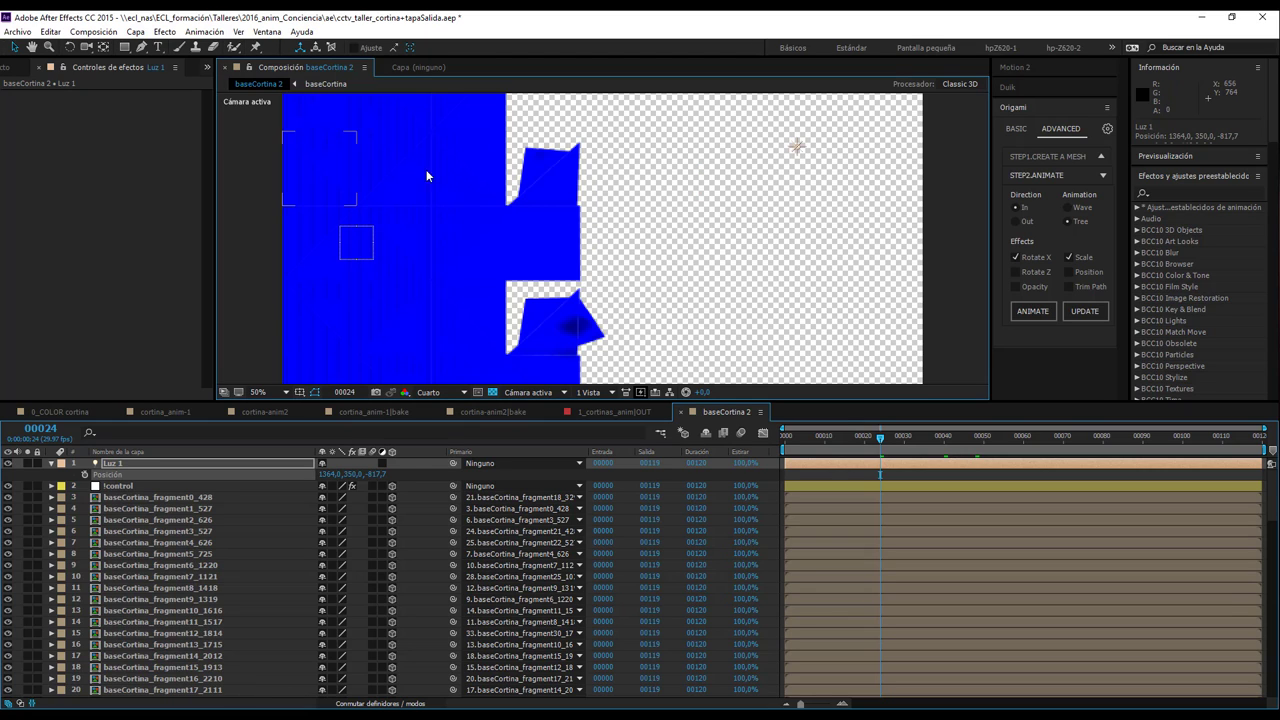
{"action": "left_click_drag", "start_coordinate": [440, 229], "coordinate": [488, 262]}
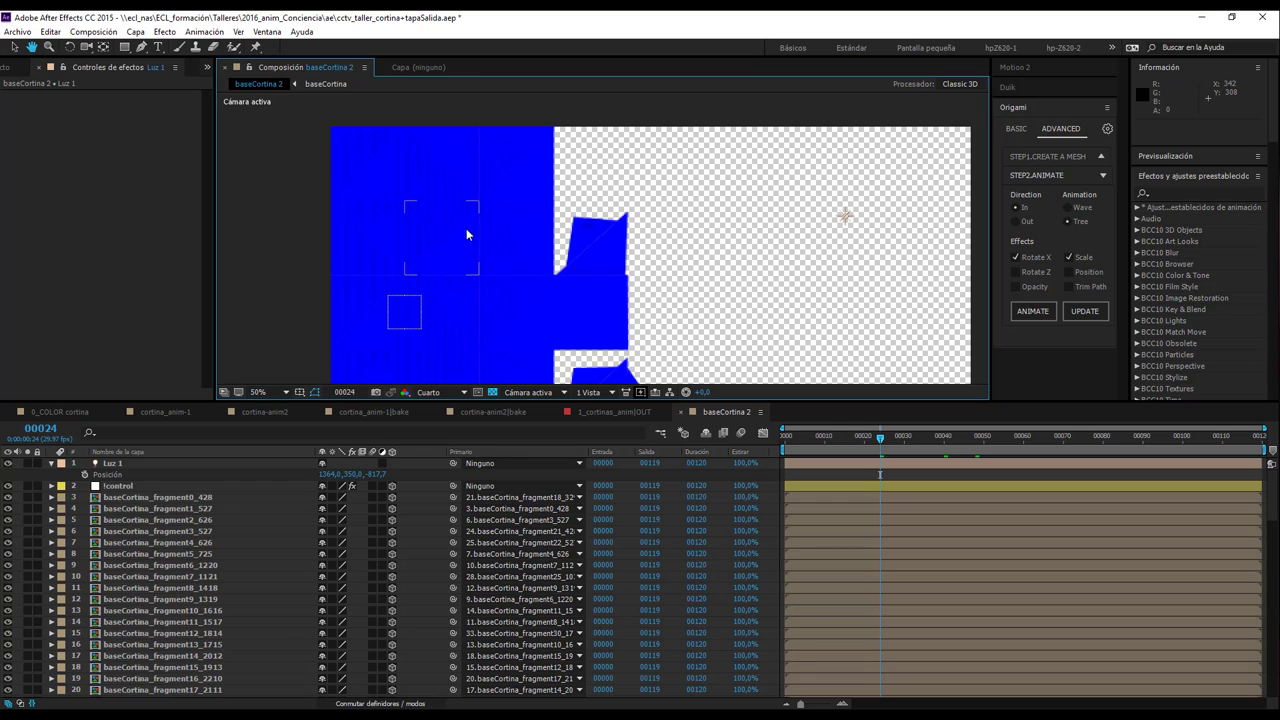
- Back in baseCortina 2, check the lighting at frames 65 and 53
{"action": "left_click", "coordinate": [372, 411]}
{"action": "left_click", "coordinate": [430, 393]}
{"action": "left_click", "coordinate": [720, 411]}
{"action": "left_click", "coordinate": [1043, 437]}
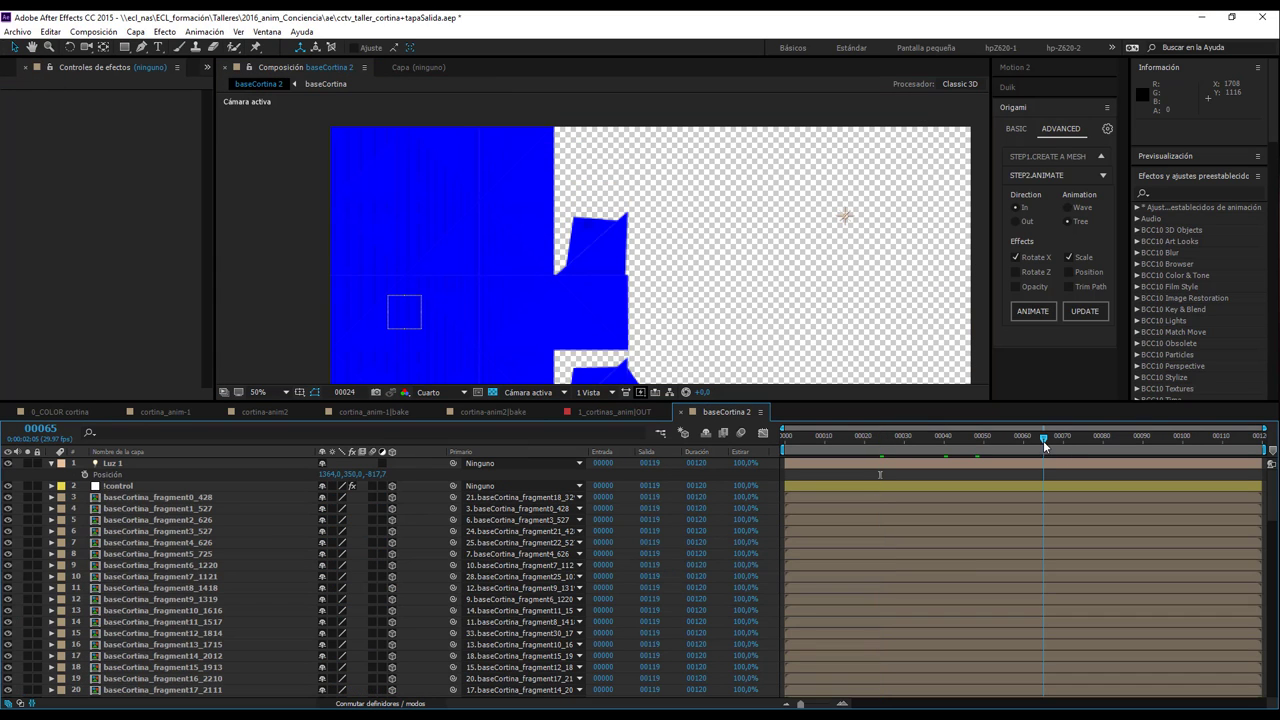
{"action": "key", "text": "comma"}
{"action": "key", "text": "comma"}
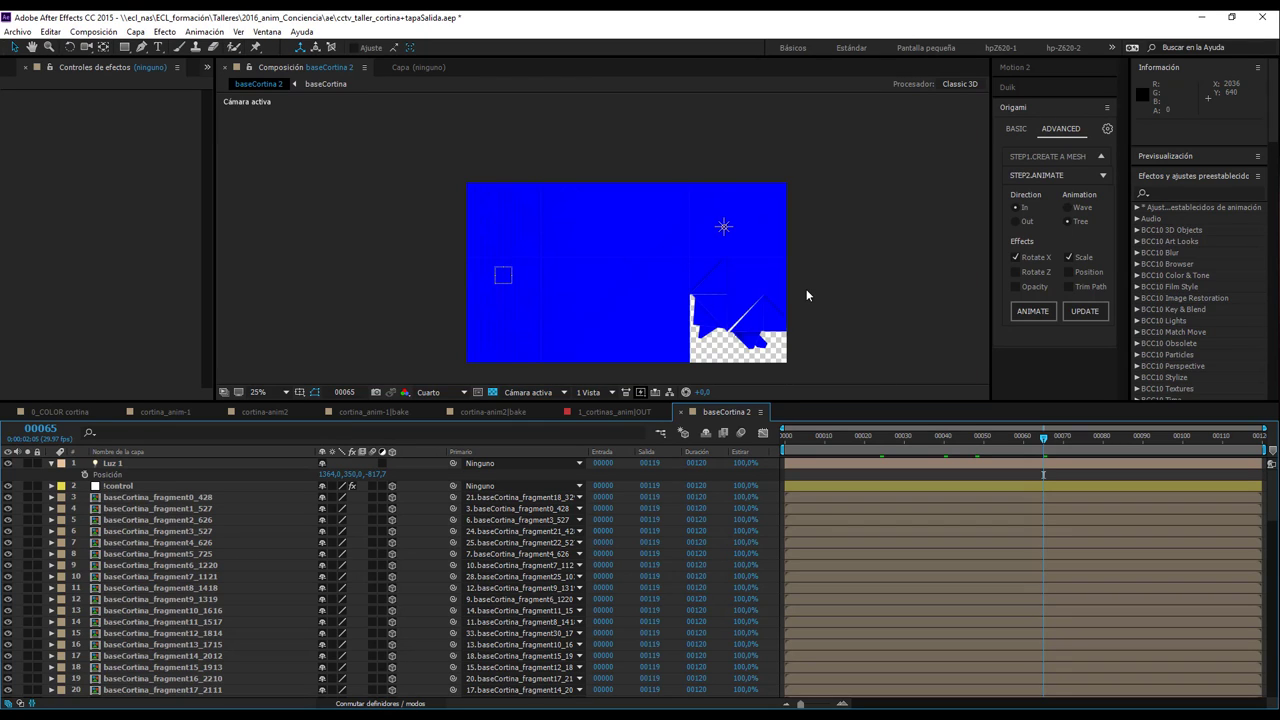
{"action": "left_click", "coordinate": [824, 291]}
{"action": "left_click_drag", "start_coordinate": [824, 291], "coordinate": [809, 248]}
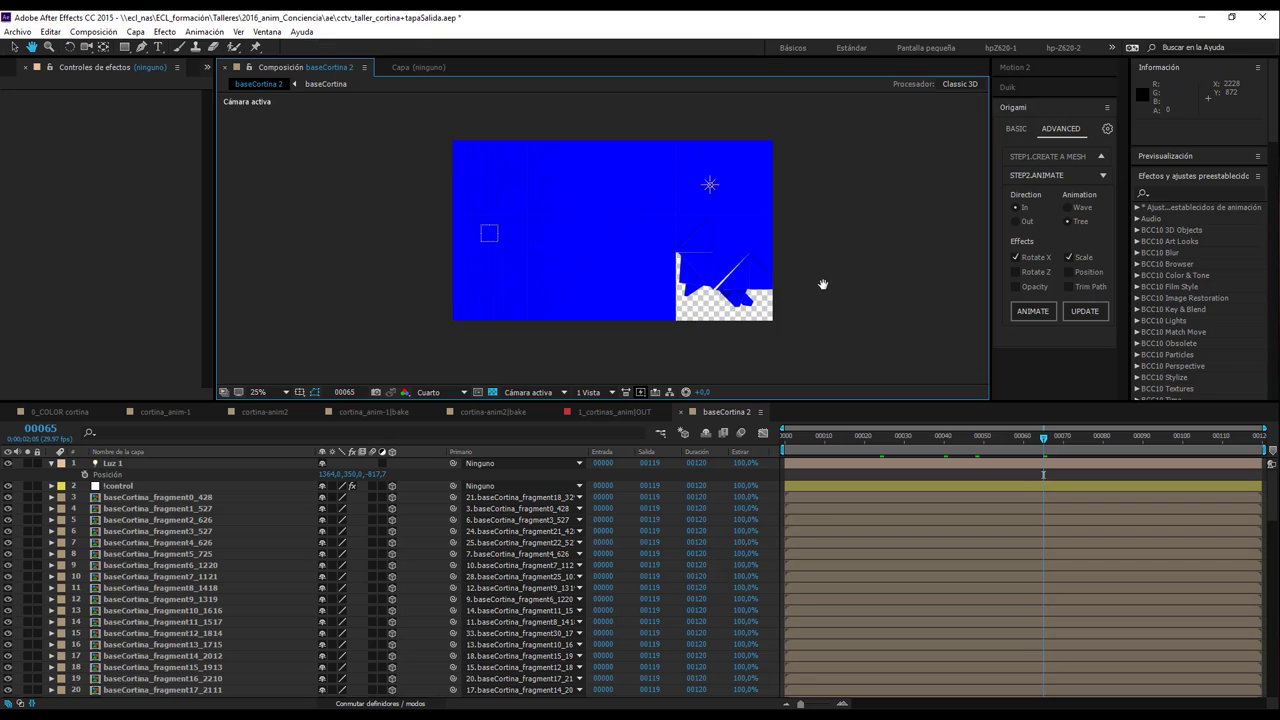
{"action": "left_click", "coordinate": [995, 438]}
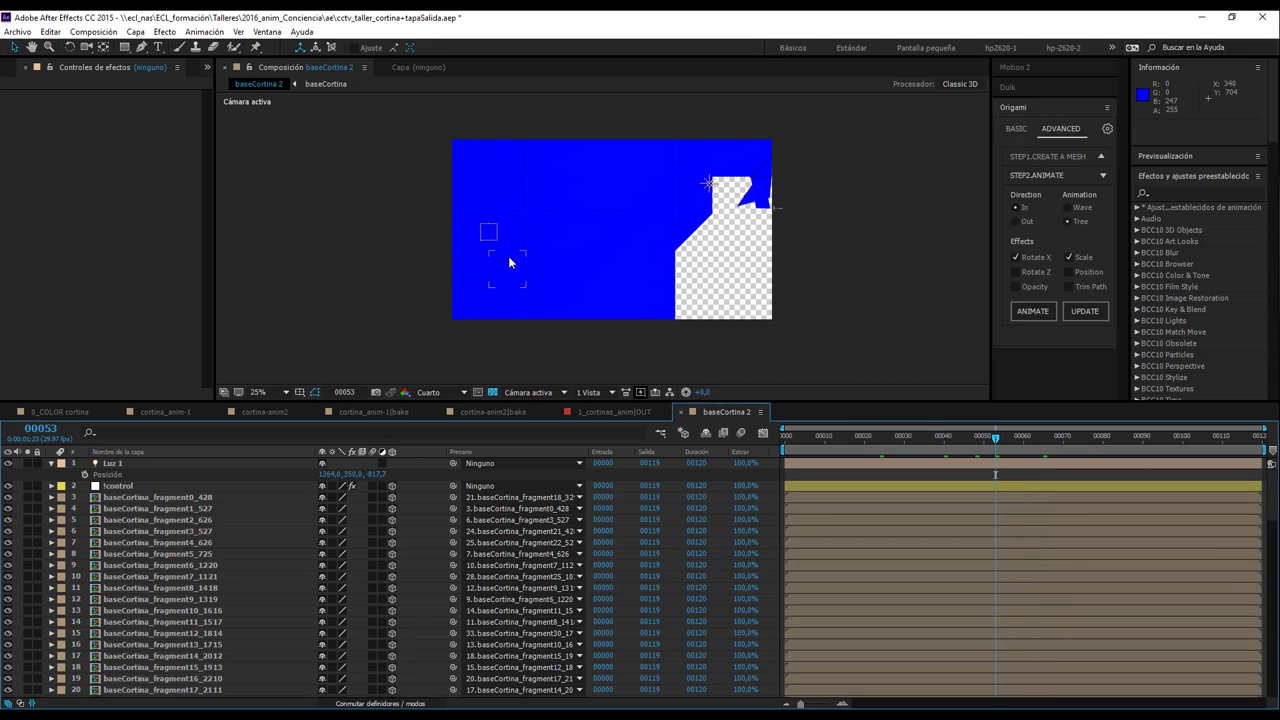
- Rename baseCortina 2 to cortina_animacionBase in Composition Settings (Ctrl+K)
{"action": "key", "text": "ctrl+k"}
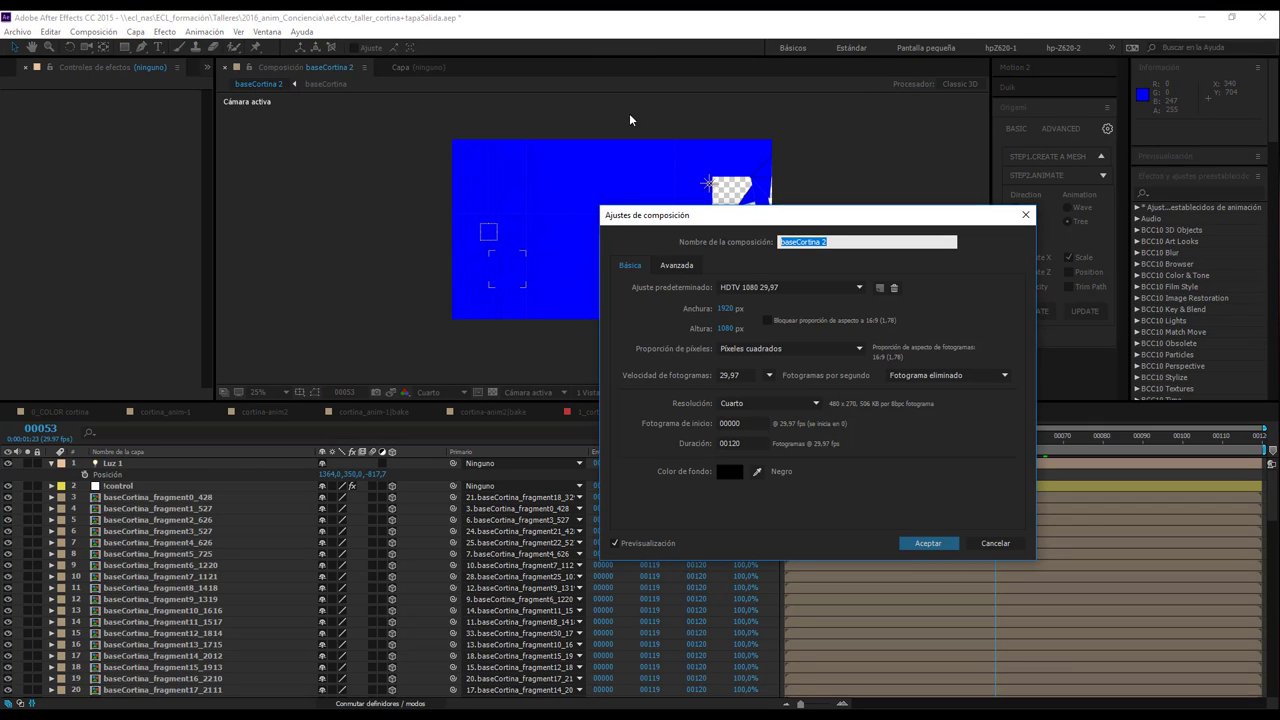
{"action": "left_click_drag", "start_coordinate": [726, 215], "coordinate": [804, 416]}
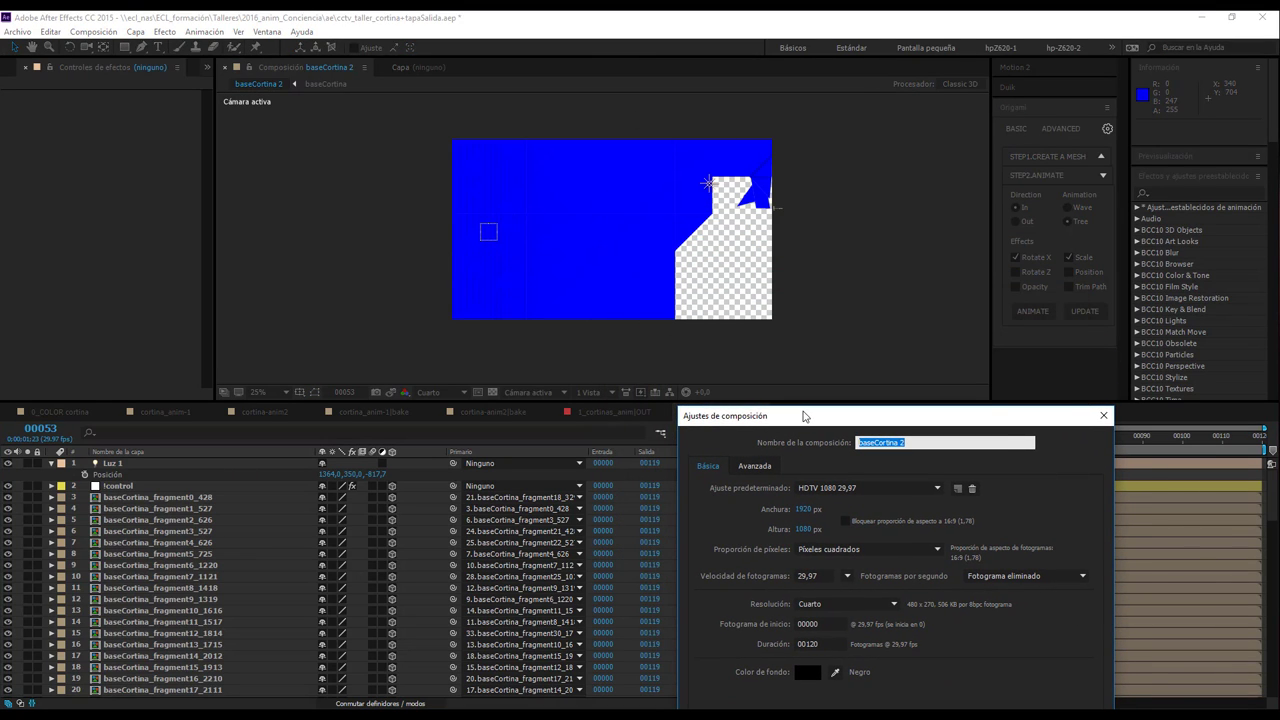
{"action": "type", "text": "bo"}
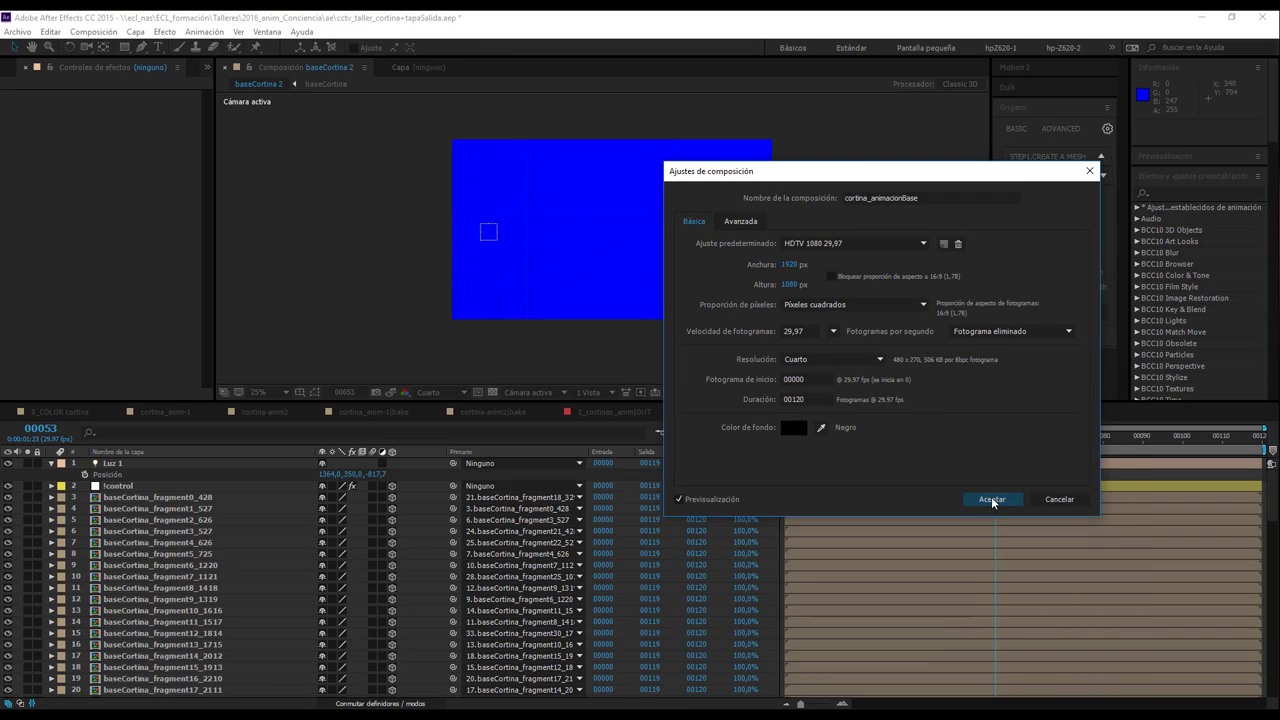
{"action": "left_click", "coordinate": [991, 499]}
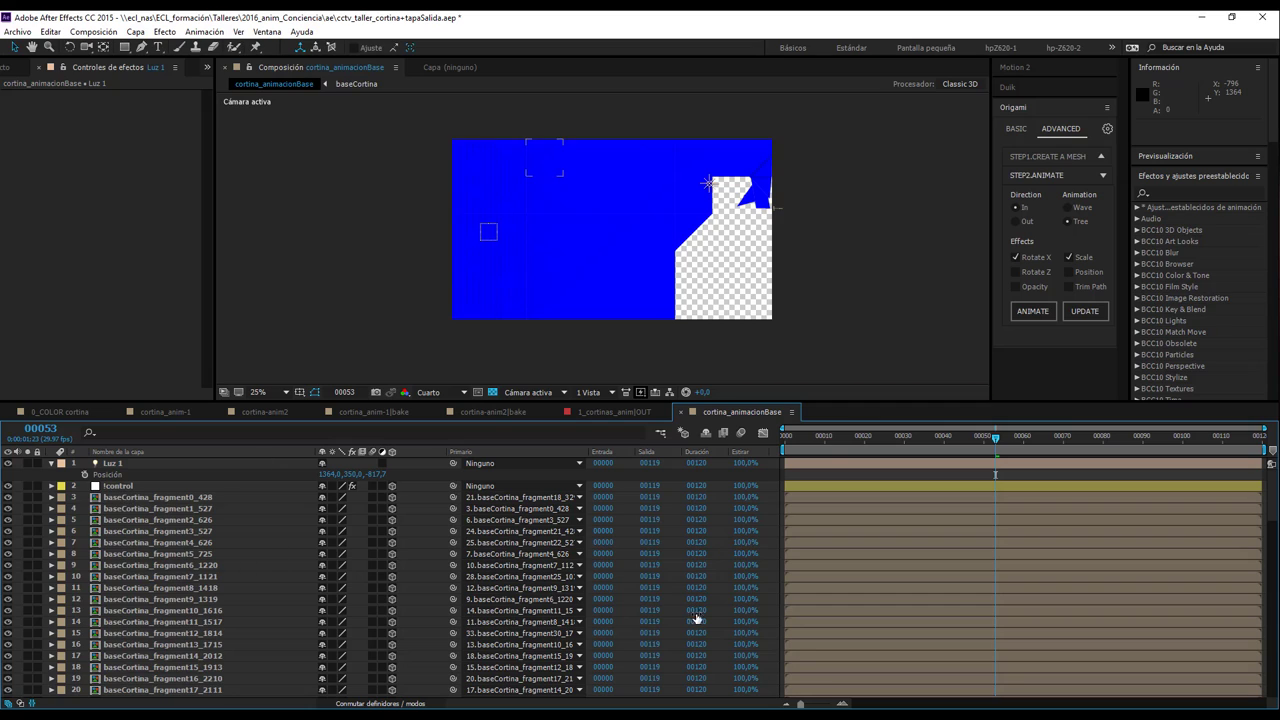
- Scrub to frame 34 and inspect the !control settings and a fragment's Escala and Rotación X expressions
{"action": "left_click_drag", "start_coordinate": [846, 437], "coordinate": [859, 440]}
{"action": "left_click_drag", "start_coordinate": [859, 440], "coordinate": [911, 437]}
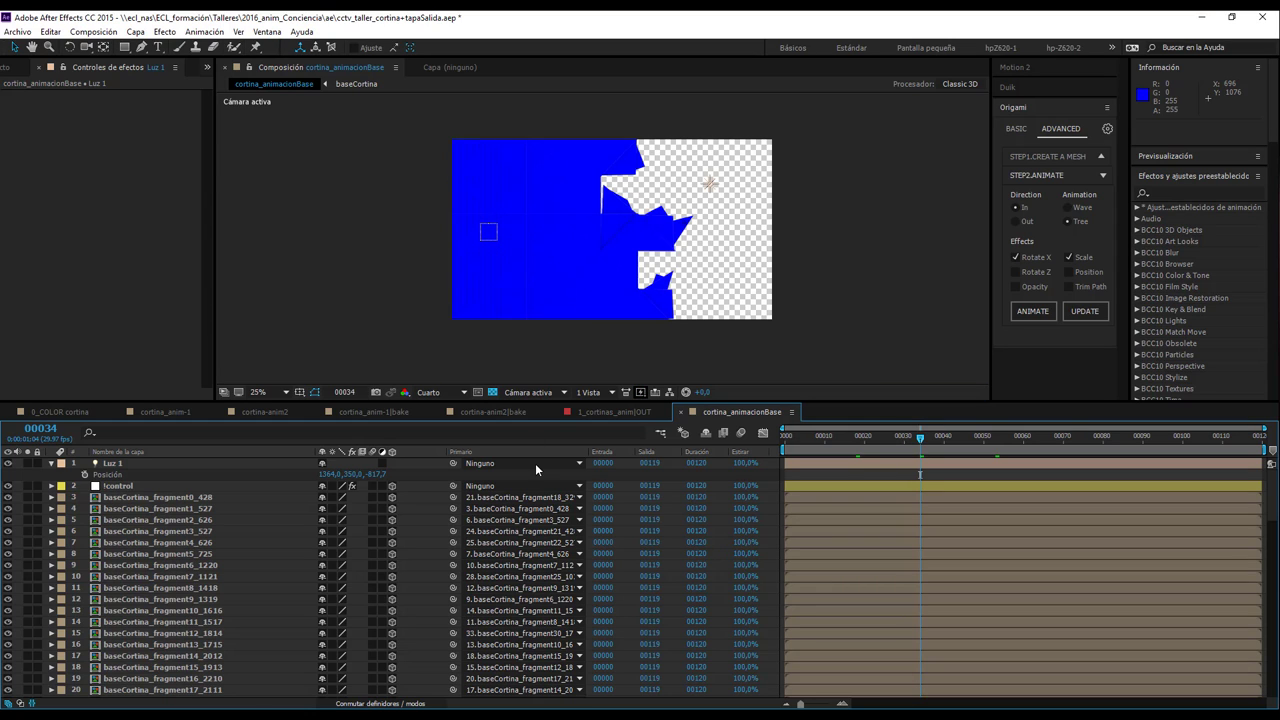
{"action": "left_click", "coordinate": [126, 488]}
{"action": "left_click", "coordinate": [123, 498]}
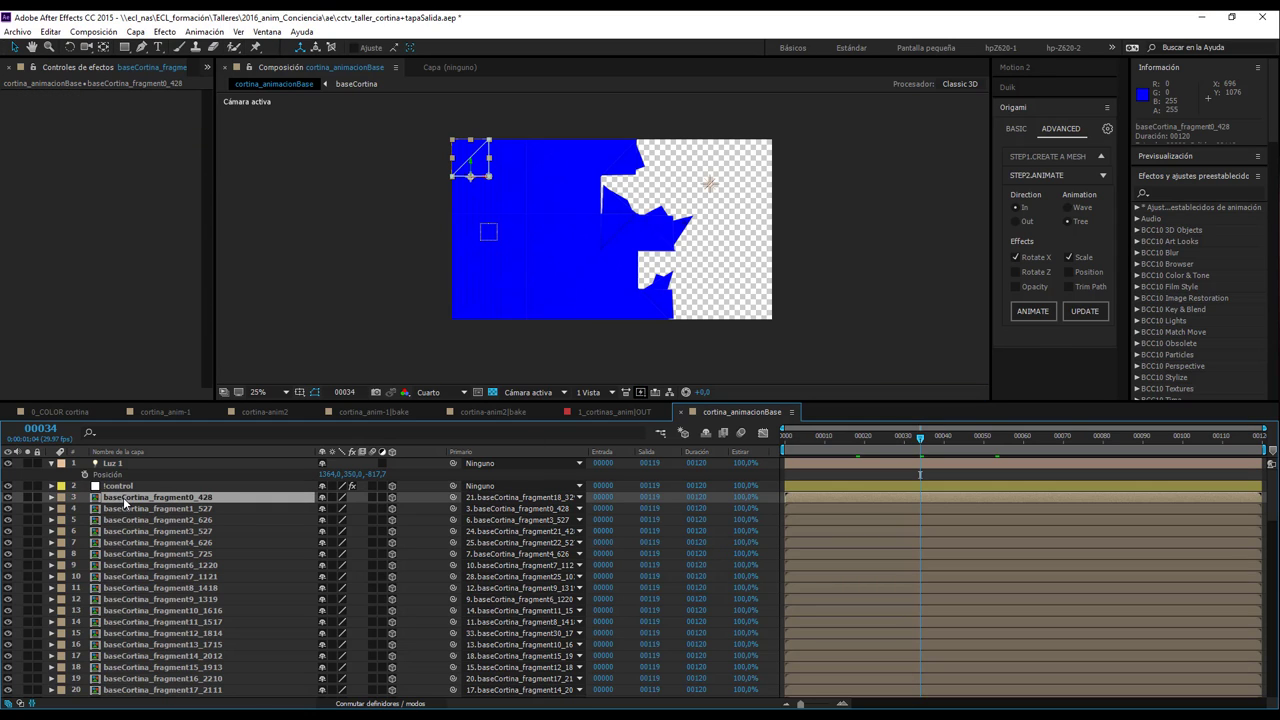
{"action": "scroll", "coordinate": [123, 510], "scroll_direction": "down", "scroll_amount": 5}
{"action": "scroll", "coordinate": [125, 518], "scroll_direction": "down", "scroll_amount": 5}
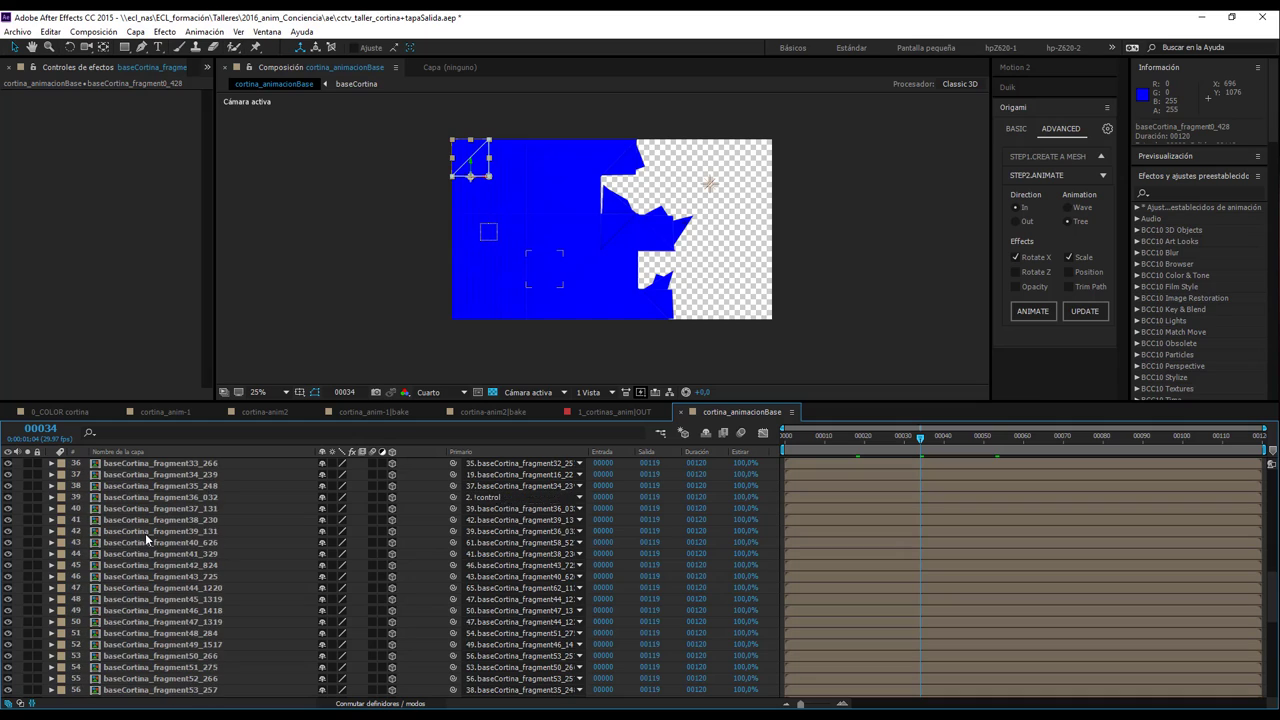
{"action": "scroll", "coordinate": [137, 521], "scroll_direction": "up", "scroll_amount": 2}
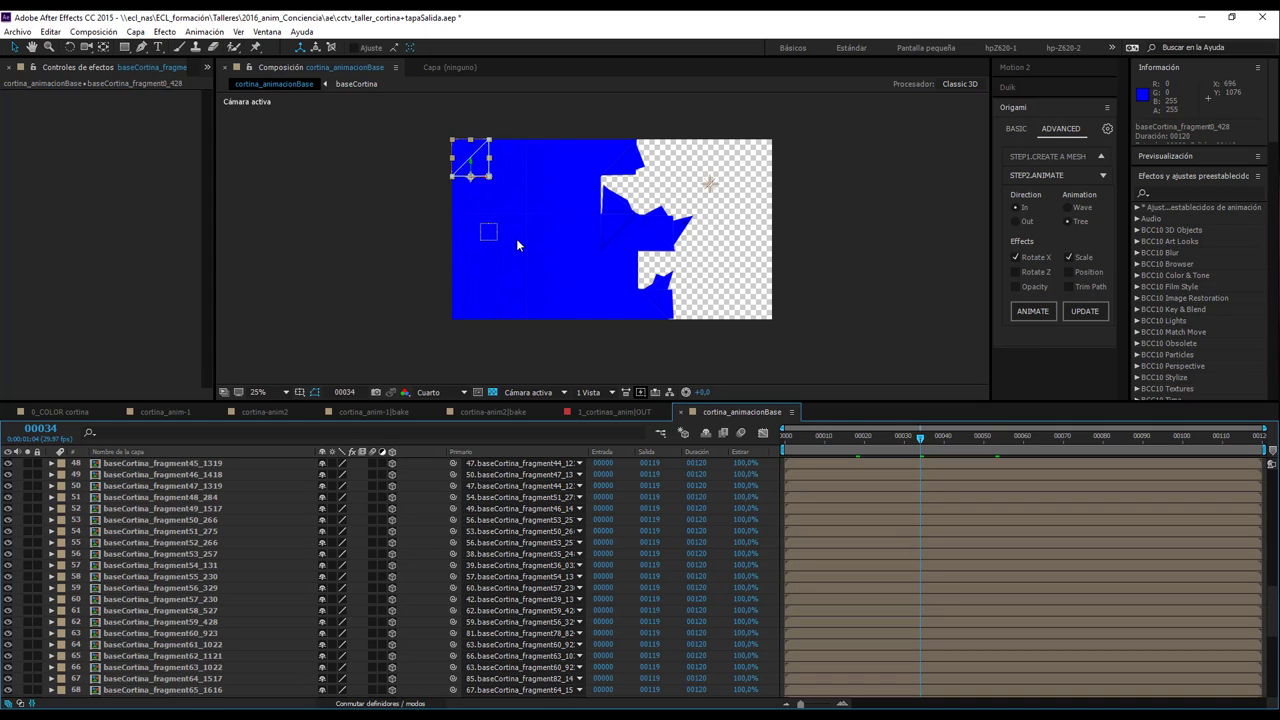
{"action": "scroll", "coordinate": [174, 564], "scroll_direction": "up", "scroll_amount": 14}
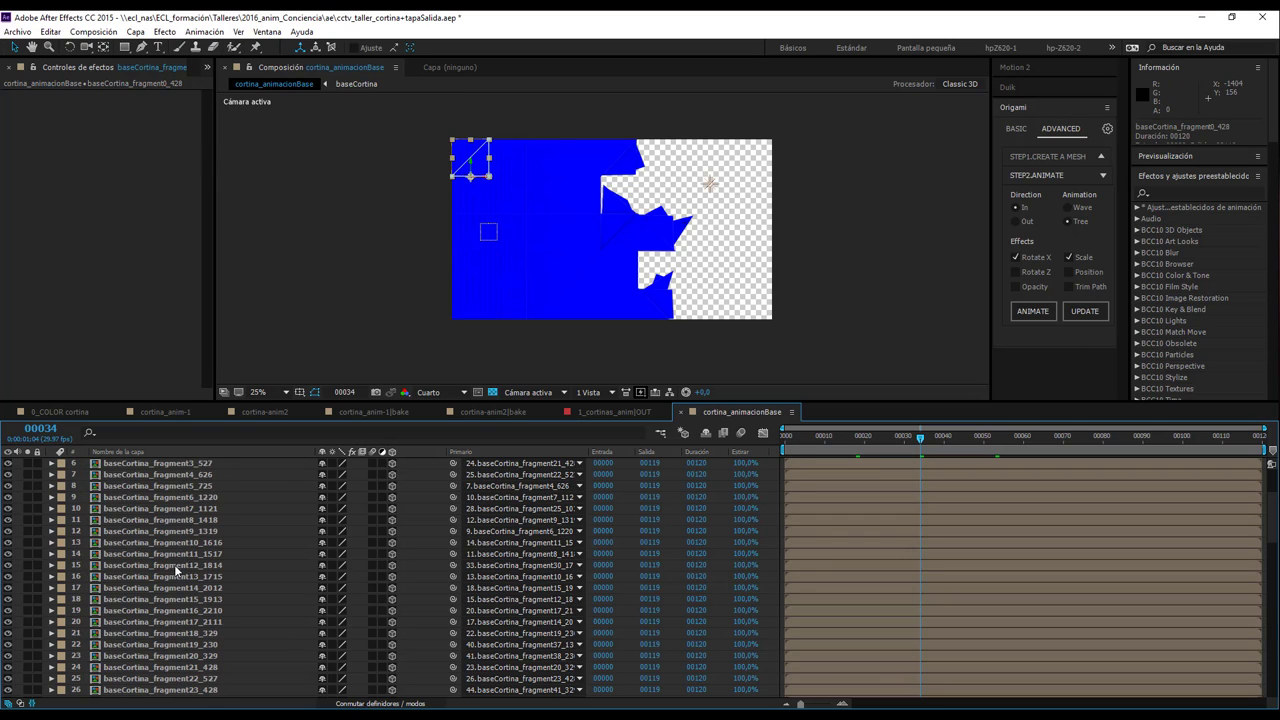
{"action": "scroll", "coordinate": [165, 560], "scroll_direction": "up", "scroll_amount": 2}
{"action": "left_click", "coordinate": [118, 486]}
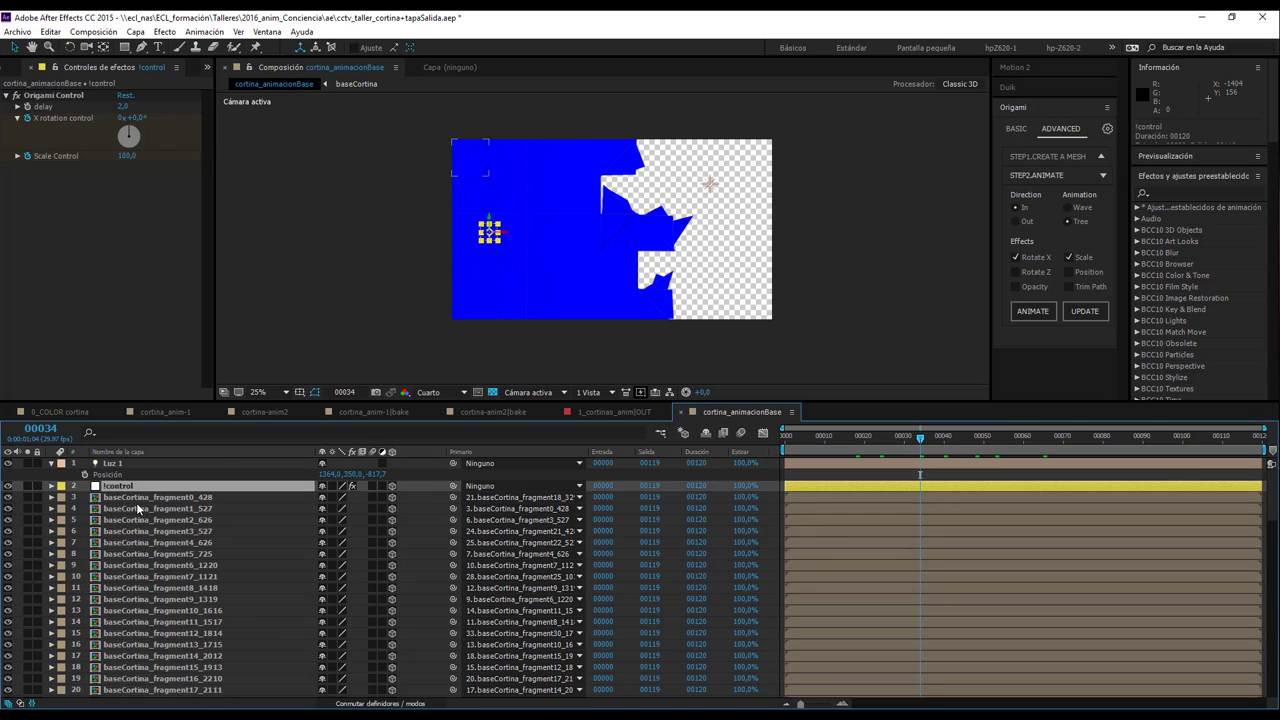
{"action": "left_click", "coordinate": [139, 509]}
{"action": "key", "text": "e"}
{"action": "key", "text": "e"}
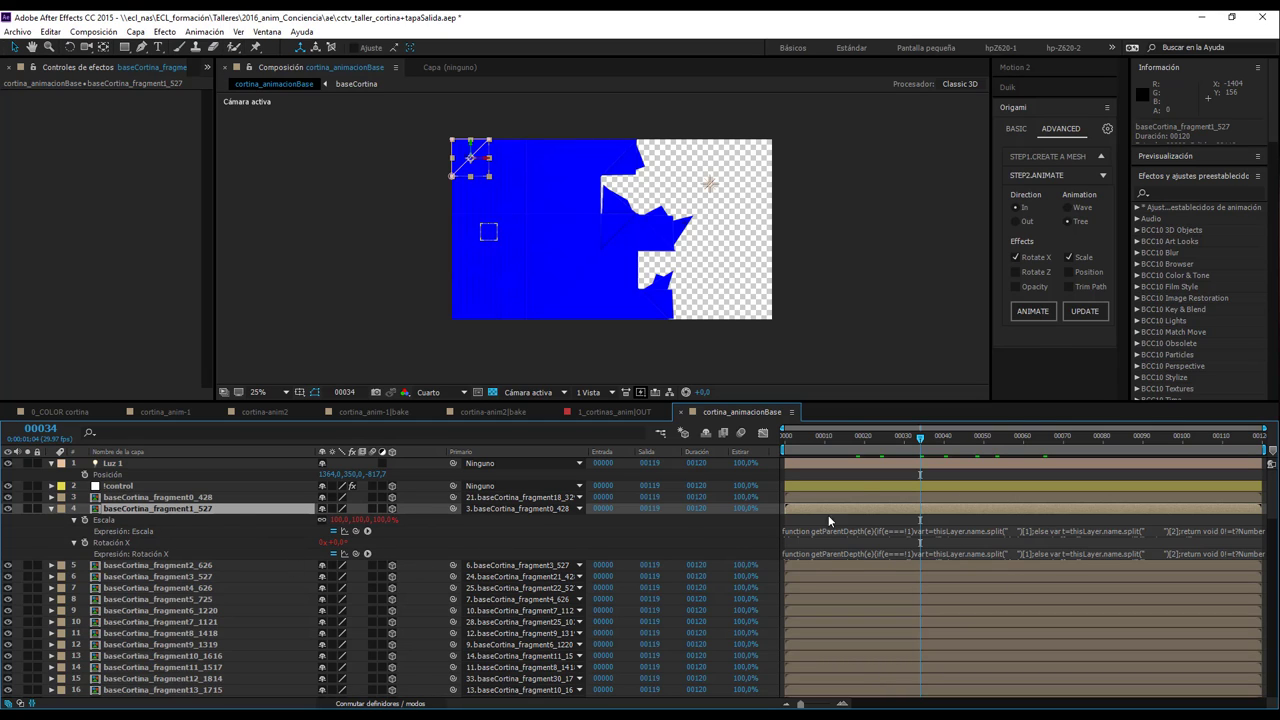
{"action": "left_click", "coordinate": [51, 508]}
- Set the current time to frame 24 and select all 90 fragment layers
{"action": "left_click", "coordinate": [120, 499]}
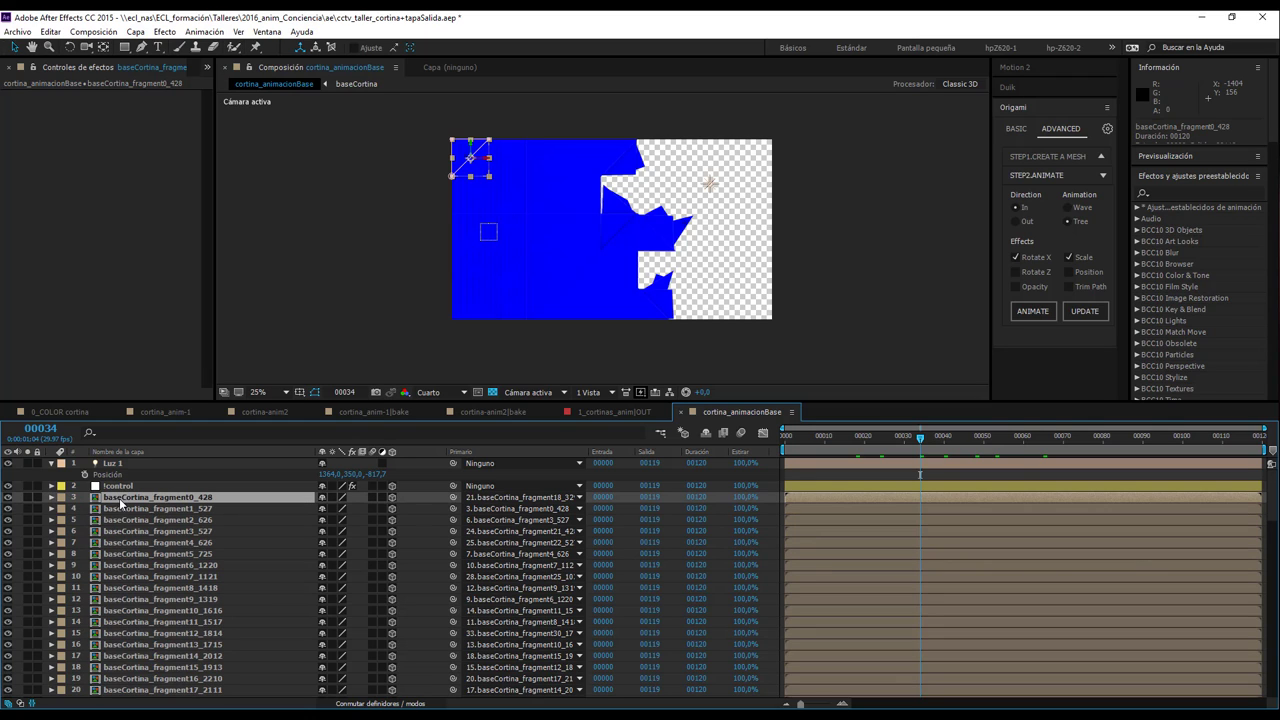
{"action": "left_click_drag", "start_coordinate": [798, 437], "coordinate": [845, 437]}
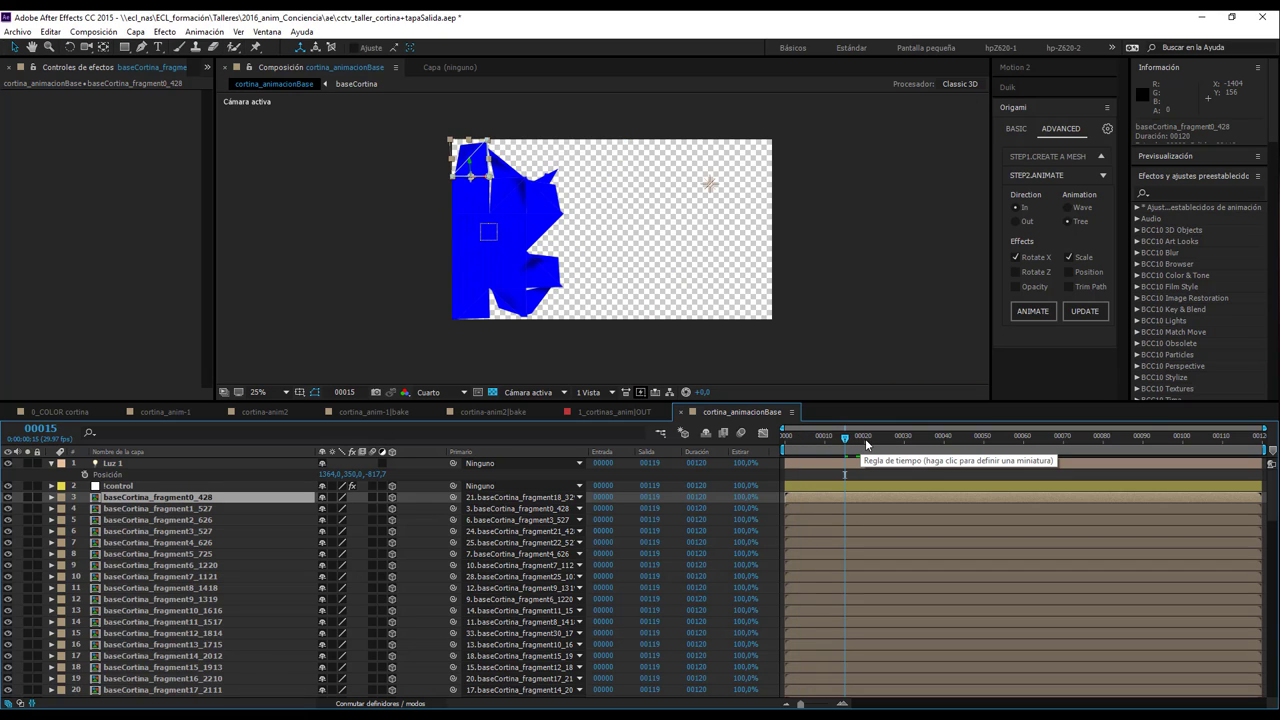
{"action": "left_click", "coordinate": [880, 437]}
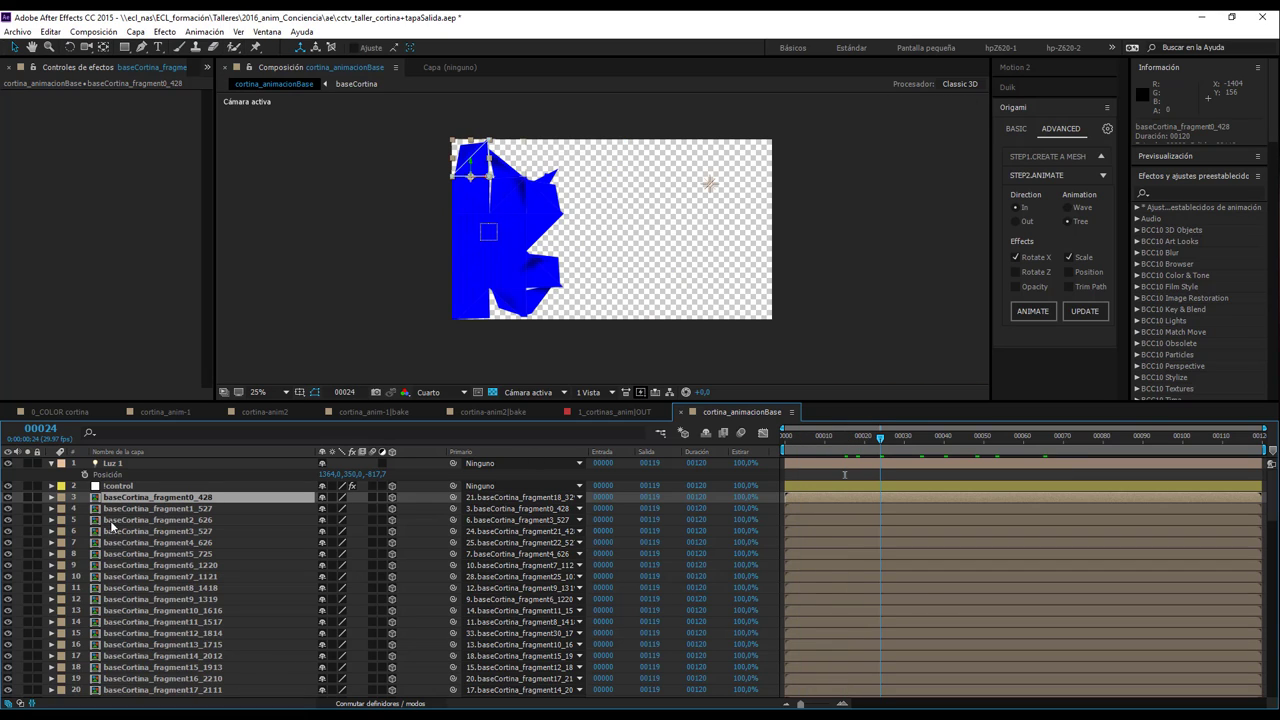
{"action": "scroll", "coordinate": [137, 515], "scroll_direction": "down", "scroll_amount": 15}
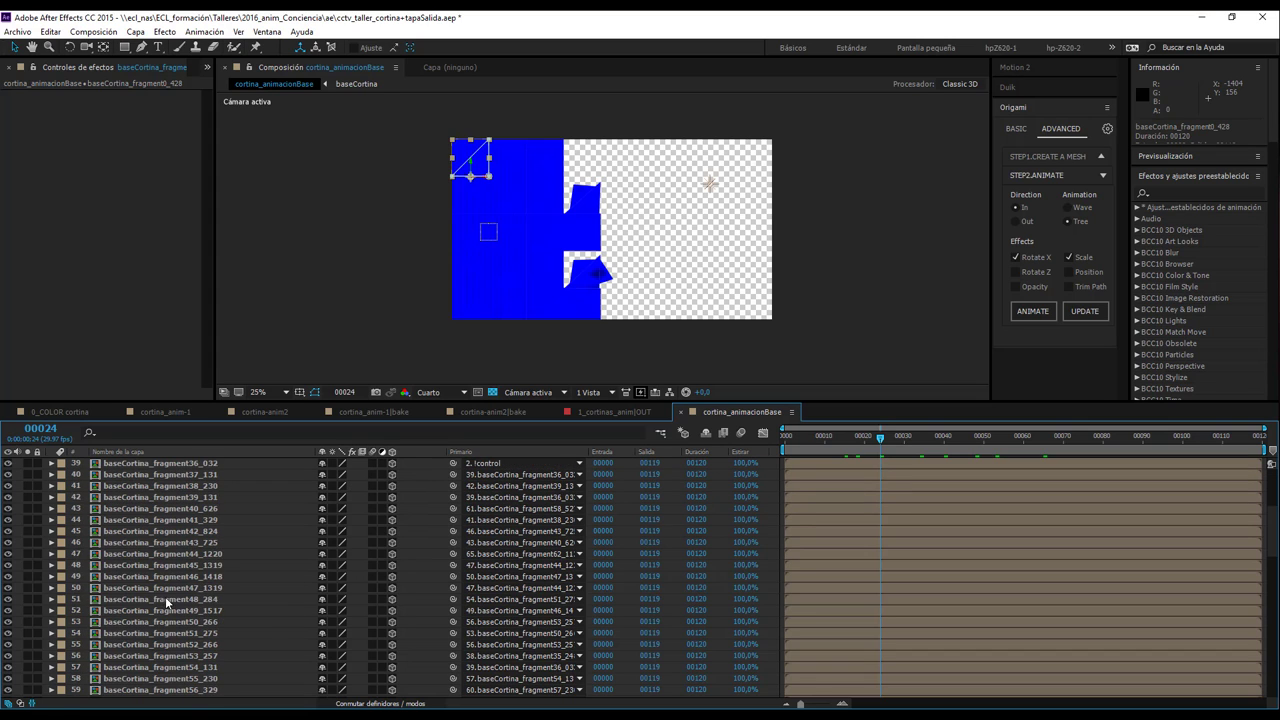
{"action": "left_click", "coordinate": [146, 680], "text": "shift"}
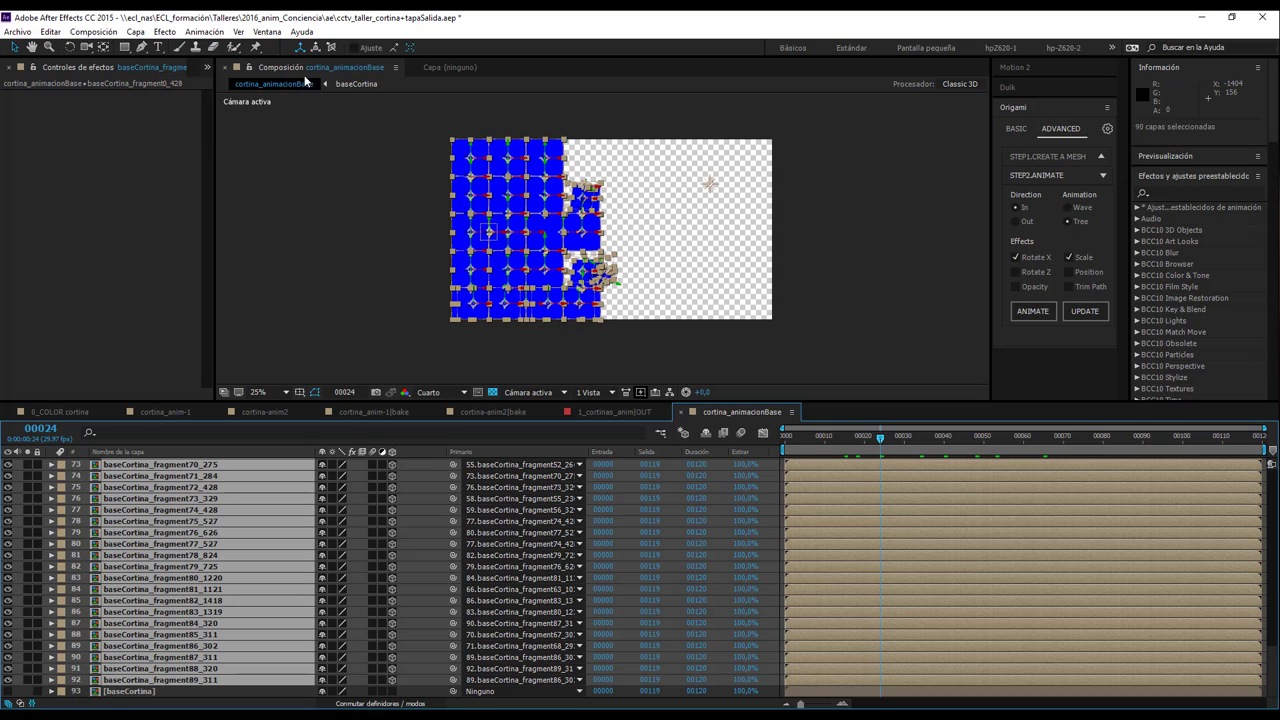
{"action": "left_click", "coordinate": [208, 32]}
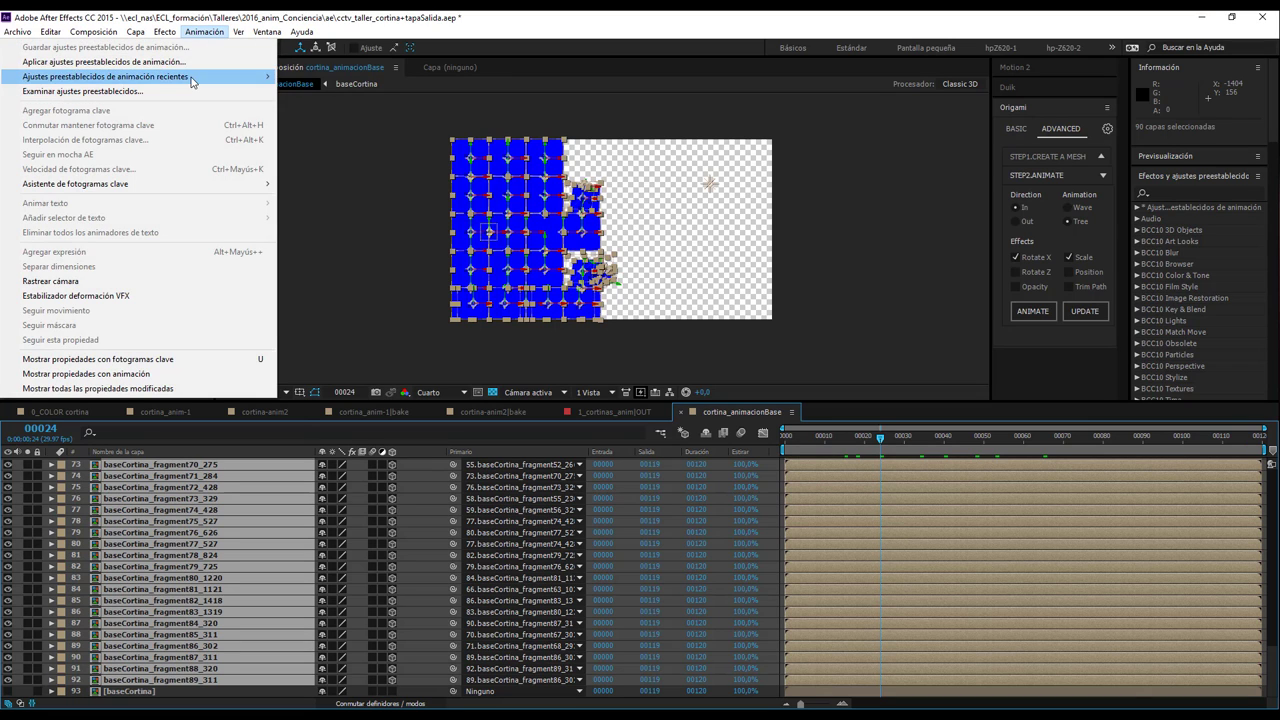
- Show the orientation, rotation and Escala properties on all selected fragment layers
{"action": "mouse_move", "coordinate": [192, 78]}
{"action": "mouse_move", "coordinate": [120, 190]}
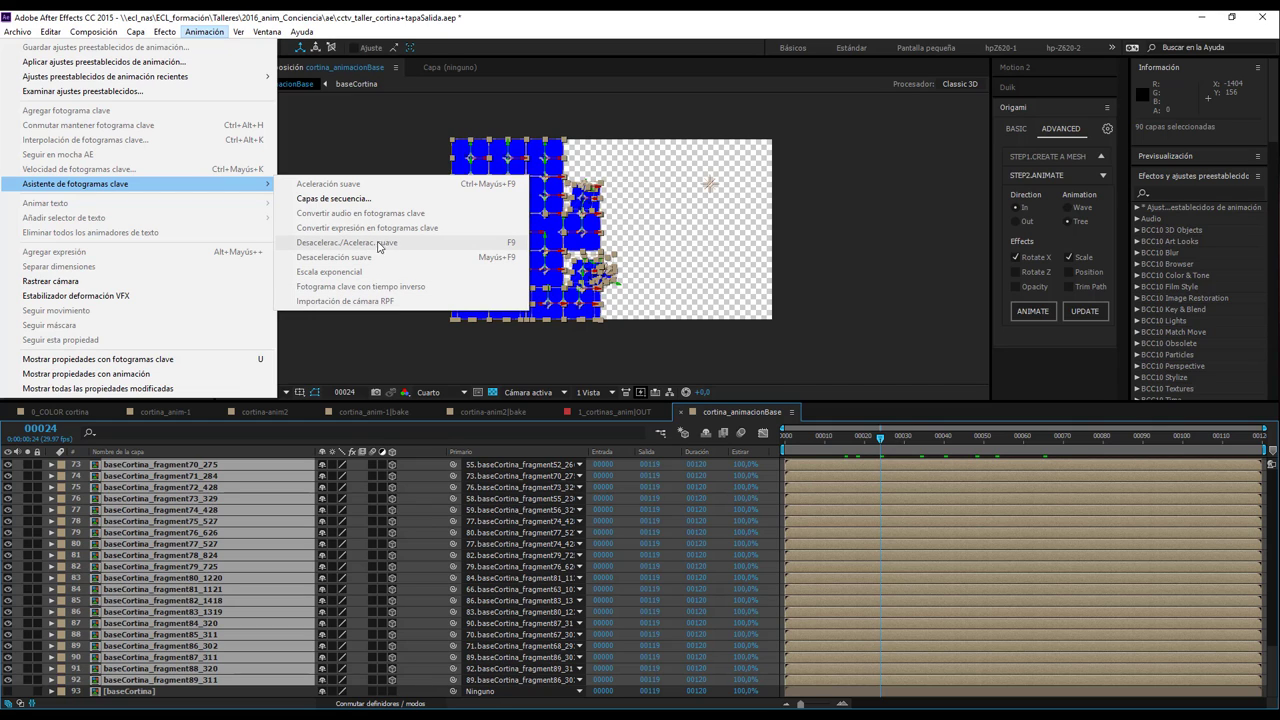
{"action": "left_click", "coordinate": [204, 31]}
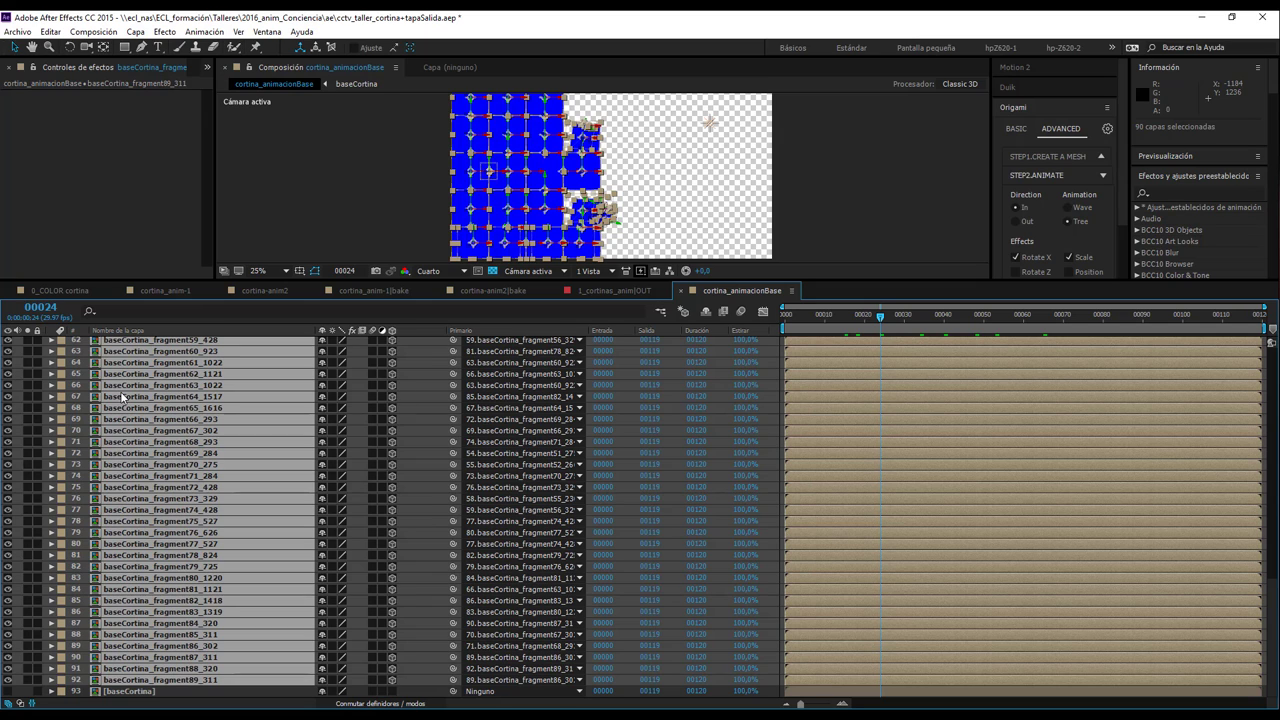
{"action": "key", "text": "r"}
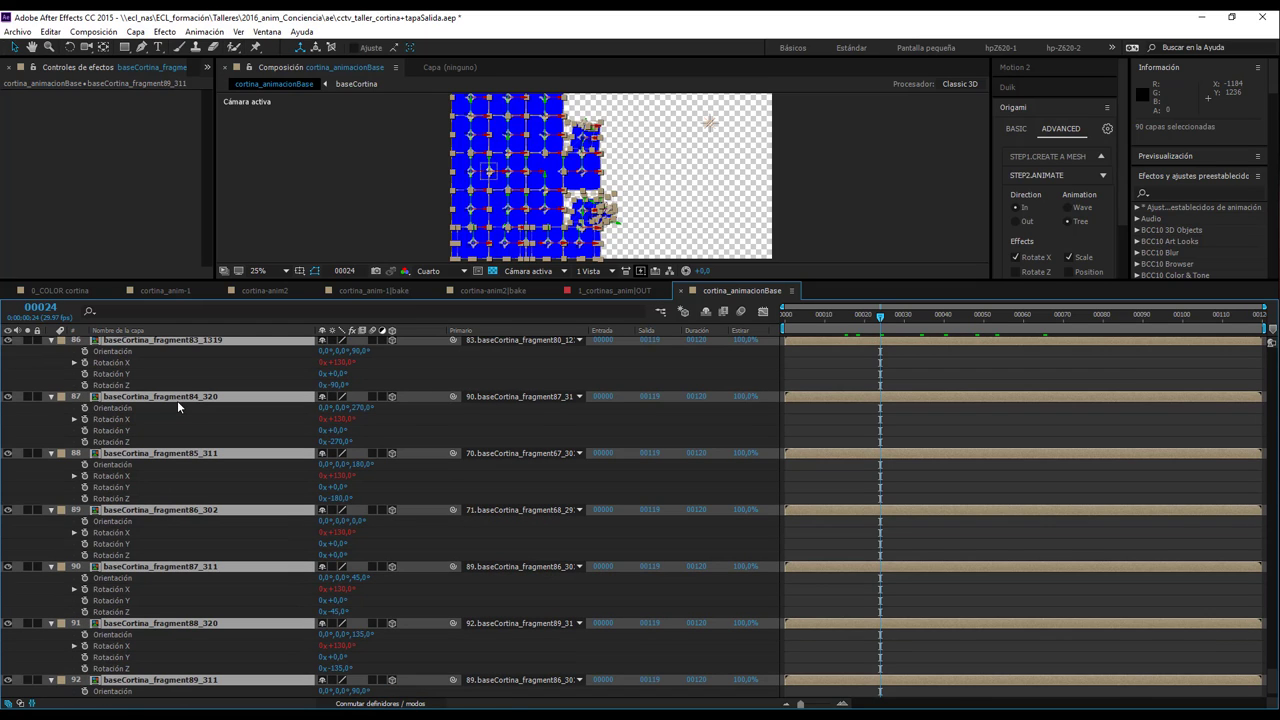
{"action": "key", "text": "shift+s"}
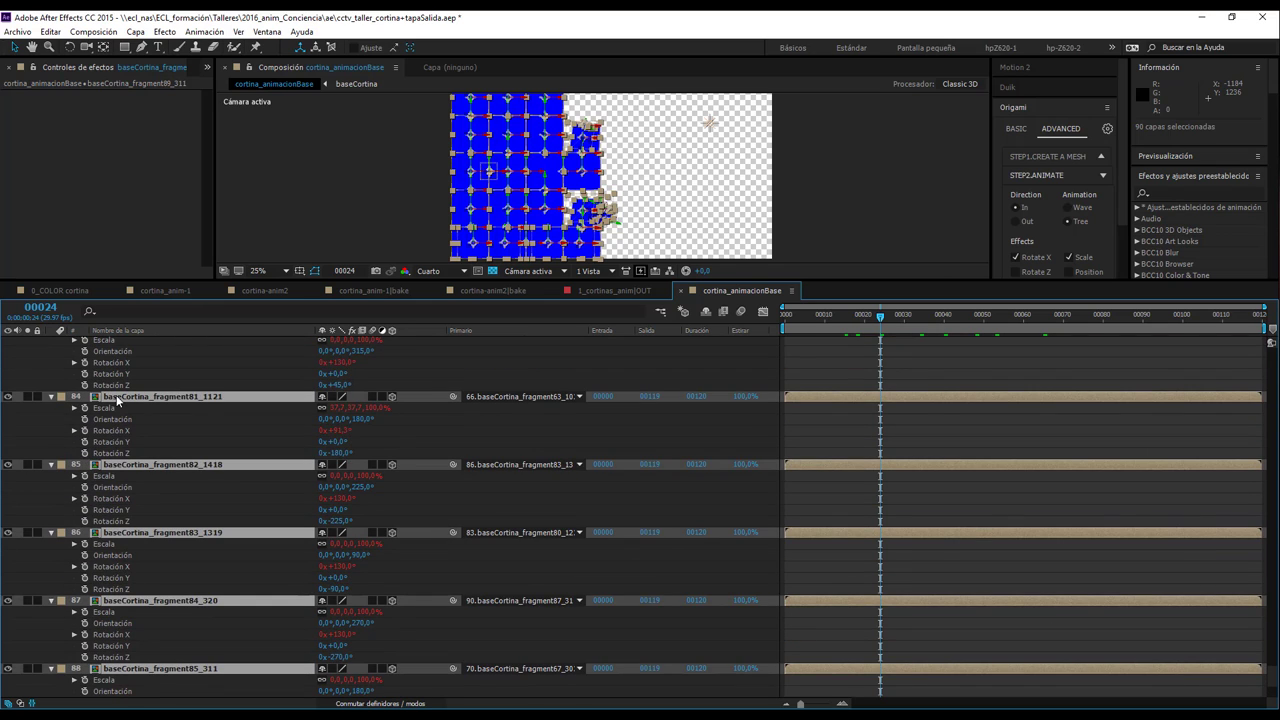
- Enlarge the timeline and select every fragment's scale and rotation properties
{"action": "scroll", "coordinate": [160, 370], "scroll_direction": "up", "scroll_amount": 5}
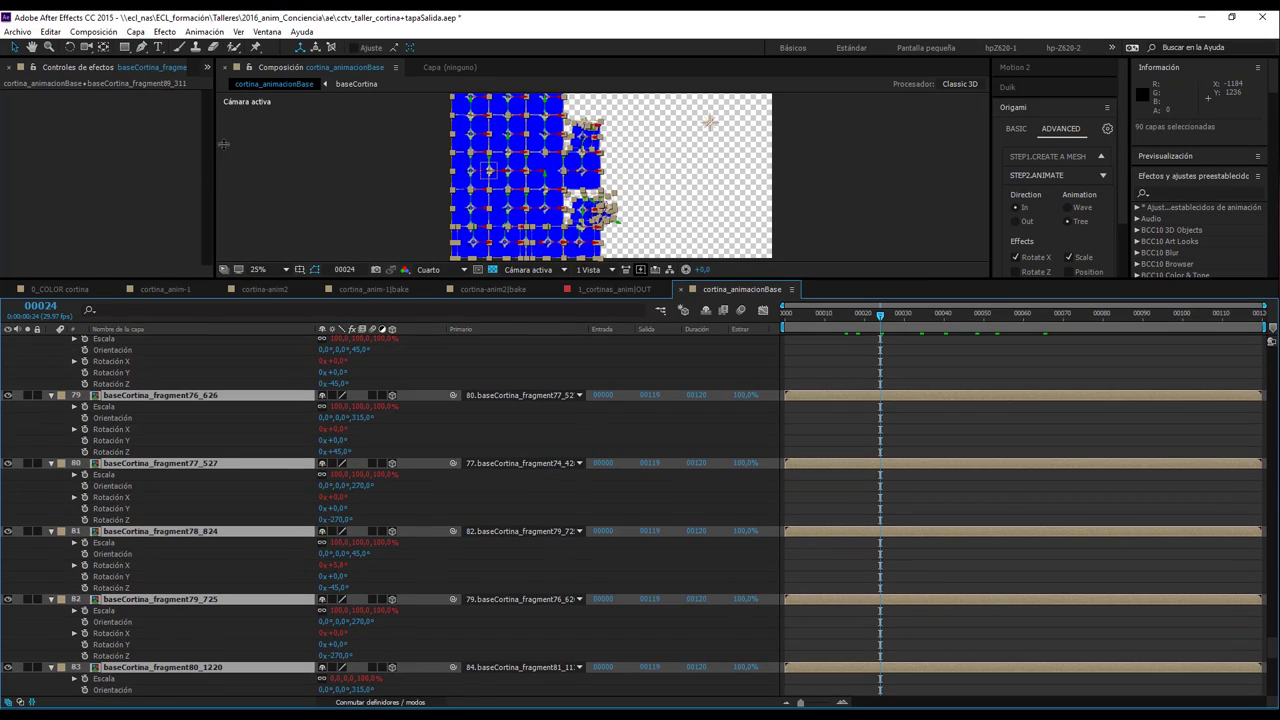
{"action": "left_click_drag", "start_coordinate": [235, 280], "coordinate": [190, 140]}
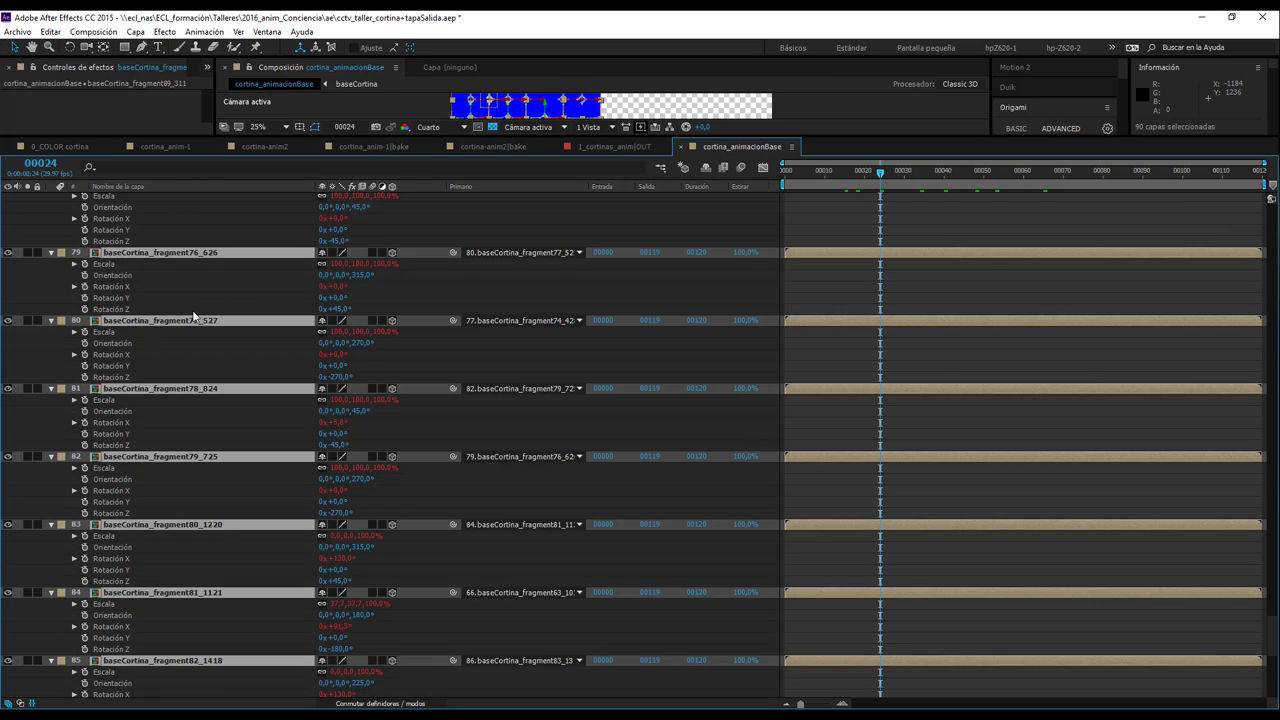
{"action": "scroll", "coordinate": [191, 316], "scroll_direction": "up", "scroll_amount": 5}
{"action": "scroll", "coordinate": [191, 316], "scroll_direction": "up", "scroll_amount": 5}
{"action": "scroll", "coordinate": [191, 316], "scroll_direction": "up", "scroll_amount": 5}
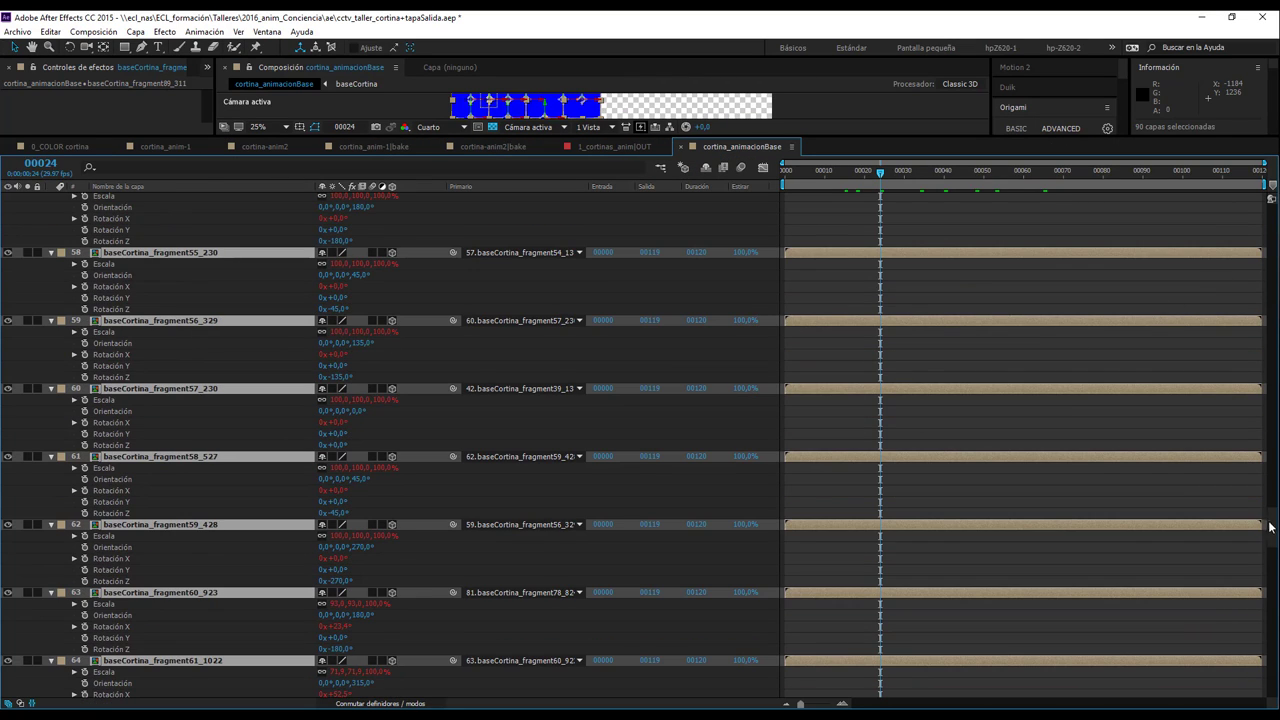
{"action": "scroll", "coordinate": [1272, 197], "scroll_direction": "up", "scroll_amount": 5}
{"action": "scroll", "coordinate": [1272, 198], "scroll_direction": "up", "scroll_amount": 5}
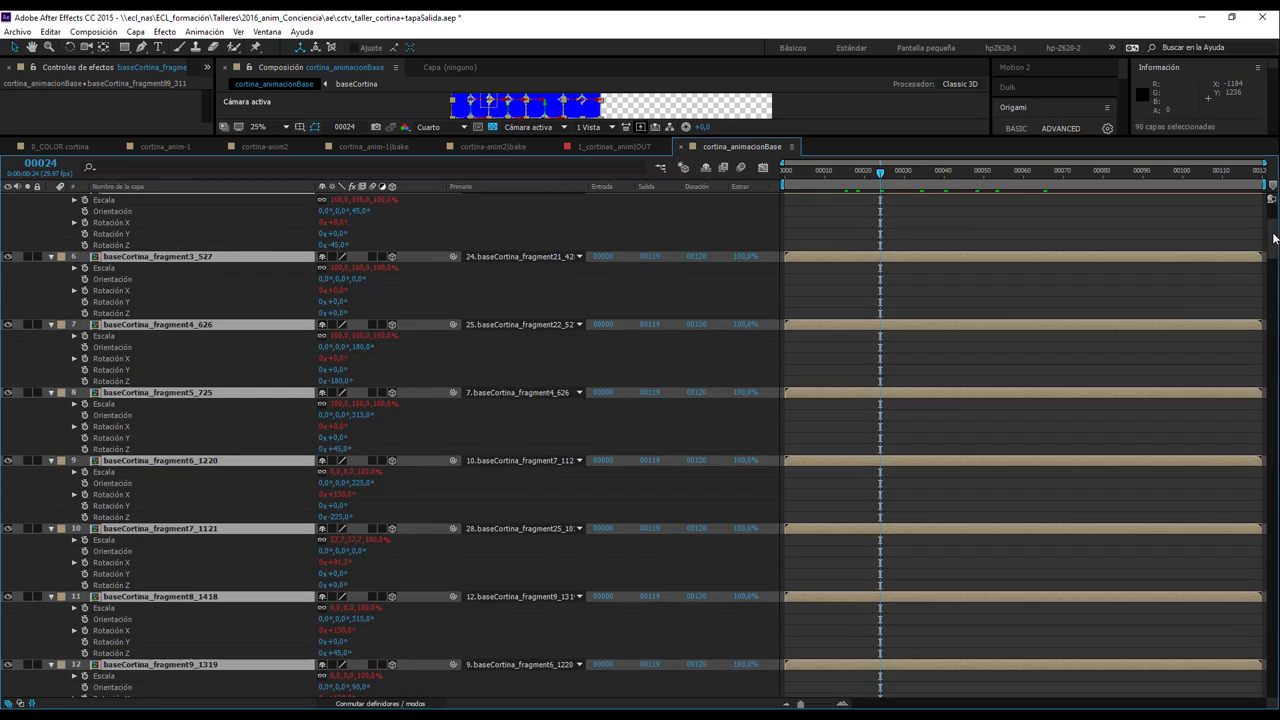
{"action": "scroll", "coordinate": [1272, 200], "scroll_direction": "up", "scroll_amount": 5}
{"action": "scroll", "coordinate": [1272, 202], "scroll_direction": "up", "scroll_amount": 5}
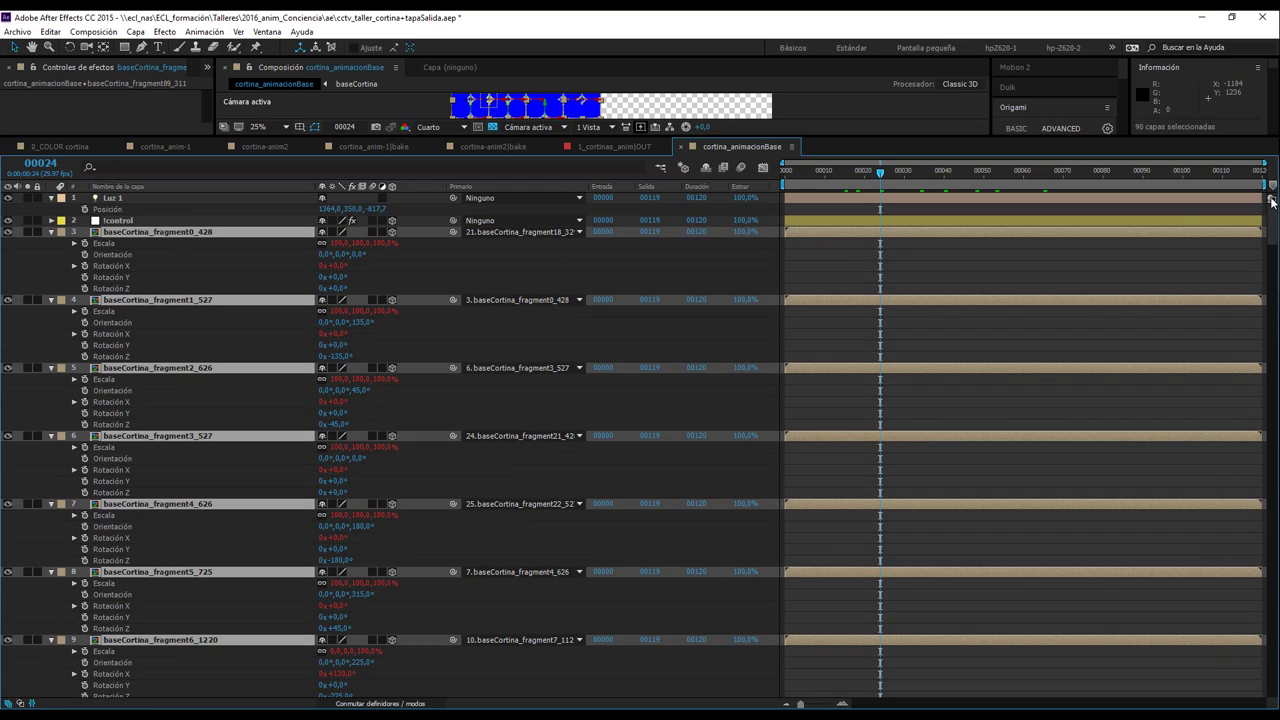
{"action": "left_click", "coordinate": [174, 243]}
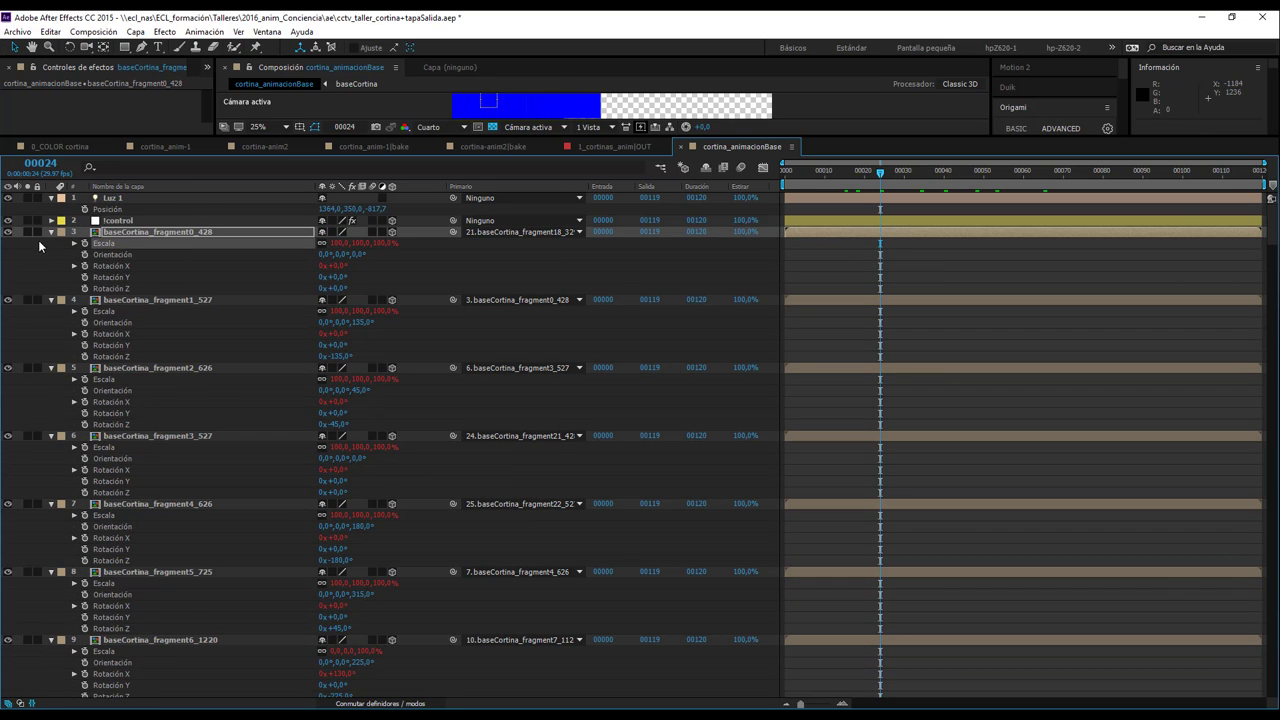
{"action": "mouse_move", "coordinate": [38, 245]}
{"action": "left_mouse_down"}
{"action": "mouse_move", "coordinate": [133, 606]}
{"action": "mouse_move", "coordinate": [130, 698]}
{"action": "left_mouse_up"}
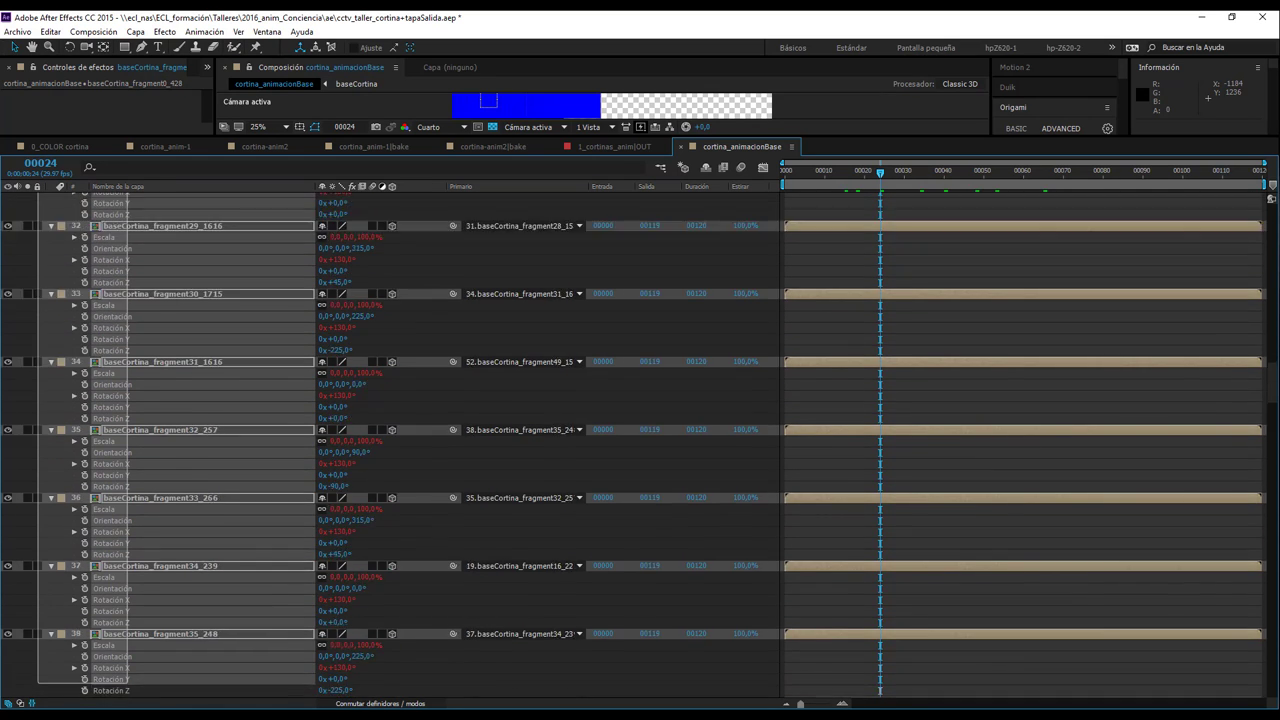
{"action": "mouse_move", "coordinate": [130, 698]}
{"action": "left_mouse_down"}
{"action": "mouse_move", "coordinate": [42, 685]}
{"action": "mouse_move", "coordinate": [202, 14]}
{"action": "mouse_move", "coordinate": [126, 138]}
{"action": "mouse_move", "coordinate": [176, 40]}
{"action": "left_mouse_up"}
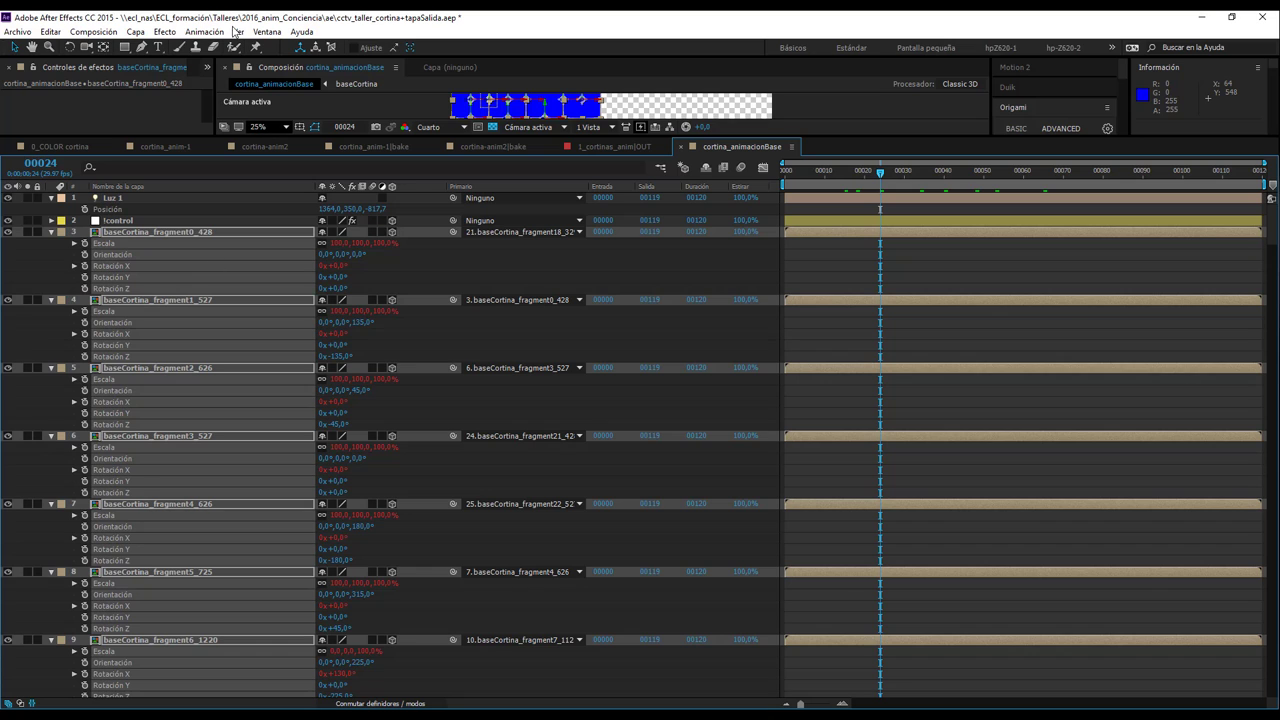
{"action": "left_click", "coordinate": [170, 32]}
{"action": "mouse_move", "coordinate": [204, 32]}
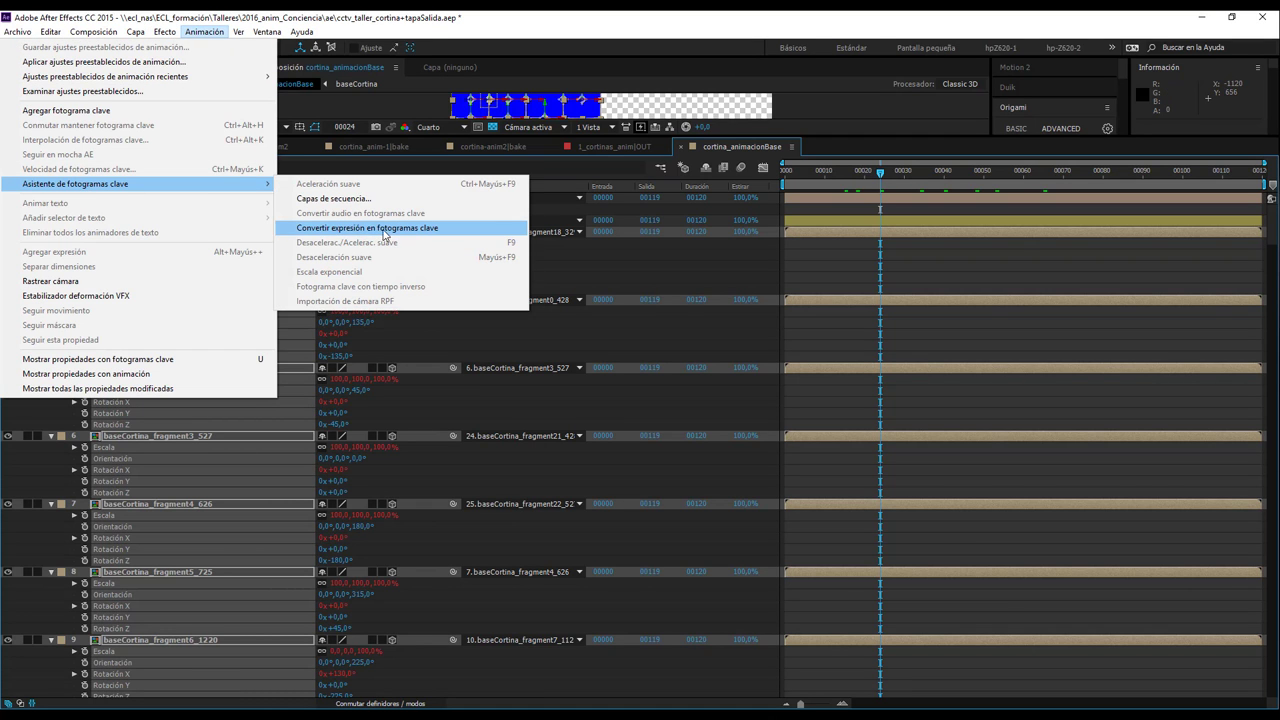
- Convert the selected expressions to keyframes and play the fold from frame 16 to 63
{"action": "left_click", "coordinate": [351, 229]}
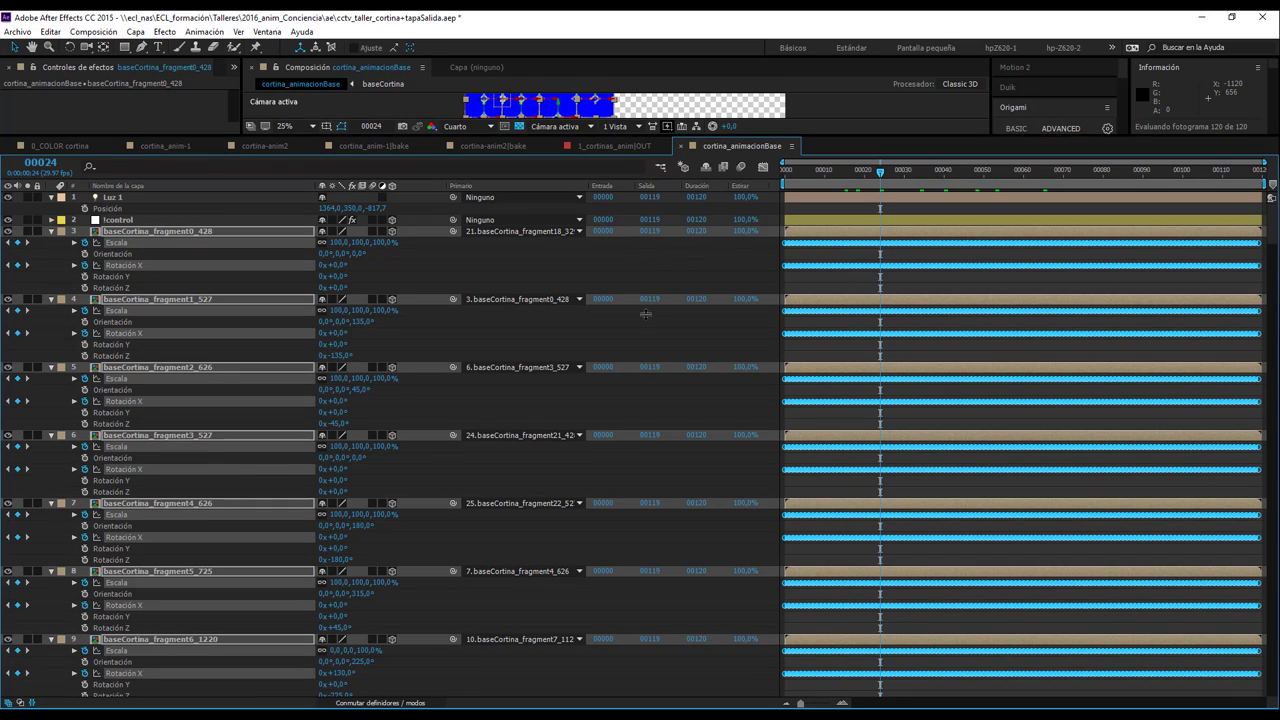
{"action": "left_click_drag", "start_coordinate": [624, 377], "coordinate": [605, 430]}
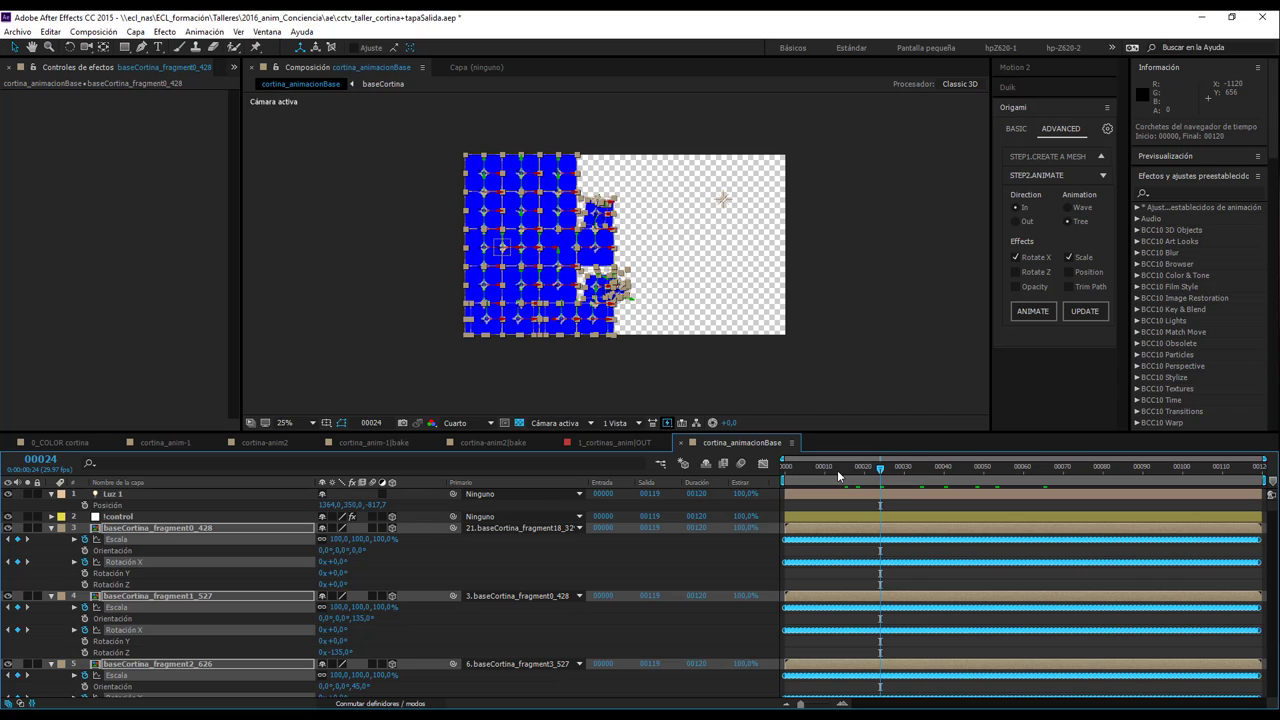
{"action": "left_click", "coordinate": [848, 467]}
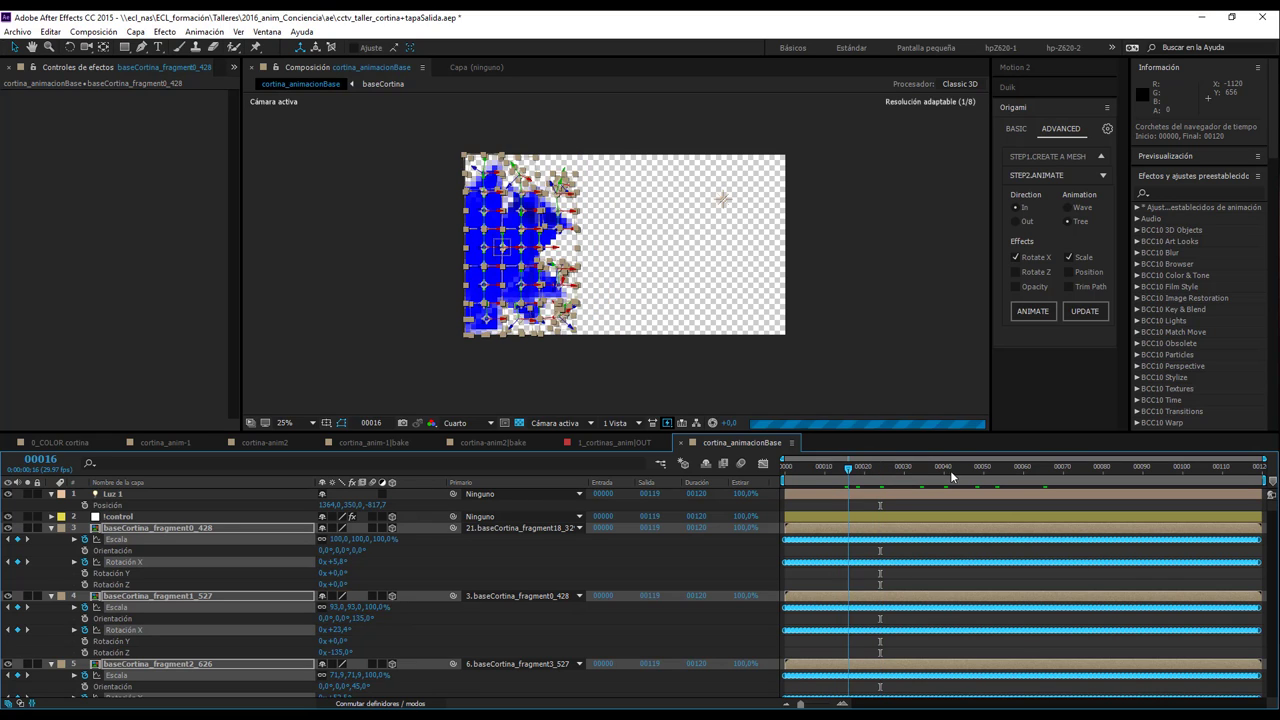
{"action": "left_click_drag", "start_coordinate": [951, 477], "coordinate": [1035, 467]}
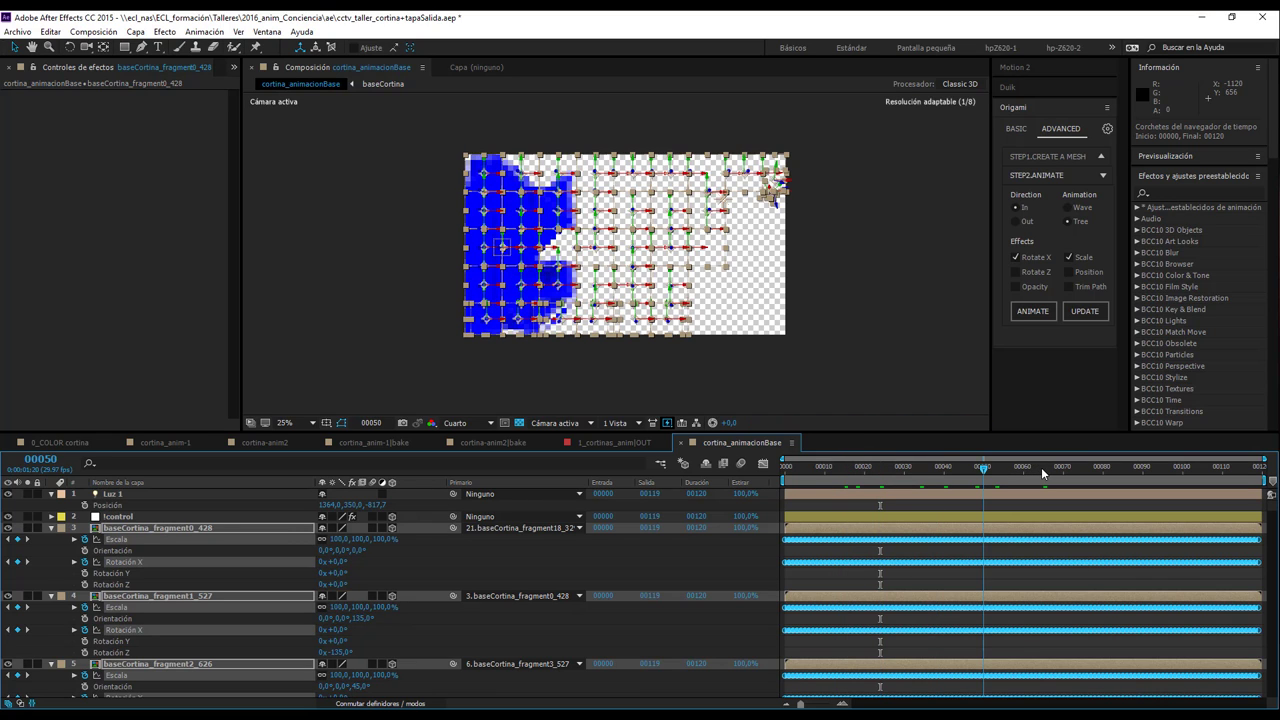
- Deselect, advance to frame 84, and select !control to view its settings
{"action": "left_click", "coordinate": [852, 366]}
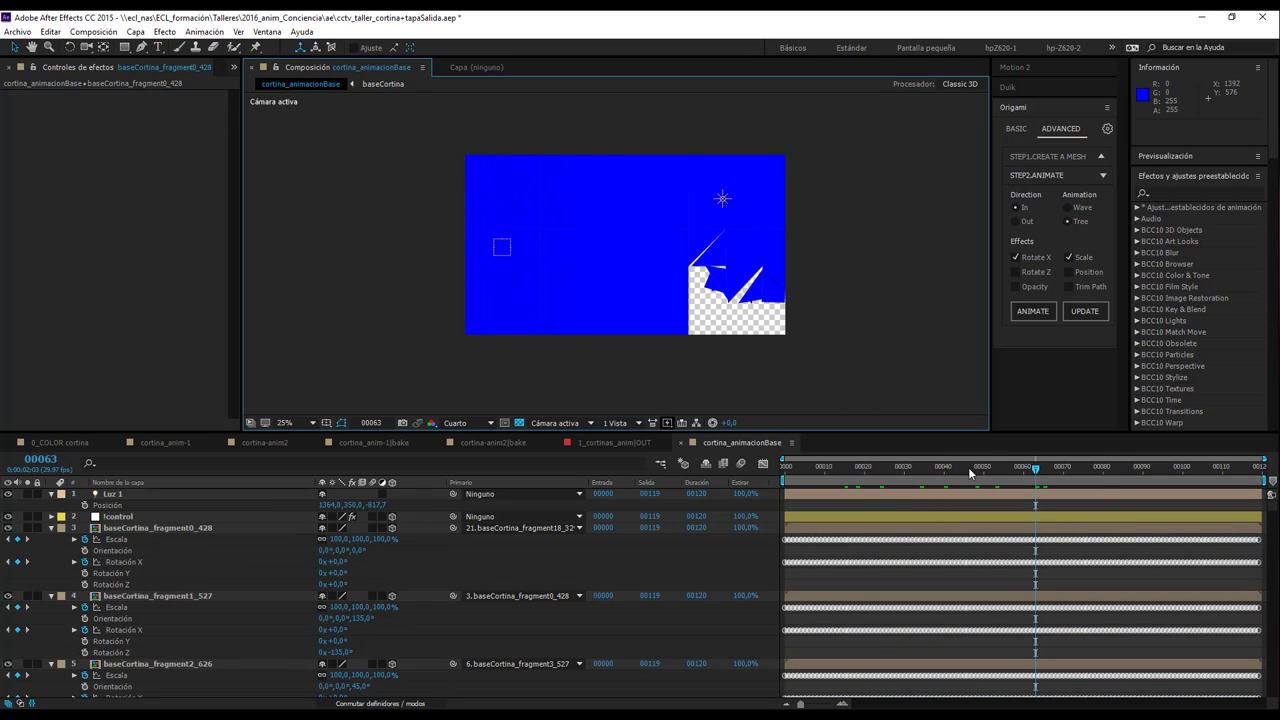
{"action": "left_click_drag", "start_coordinate": [1104, 470], "coordinate": [1118, 468]}
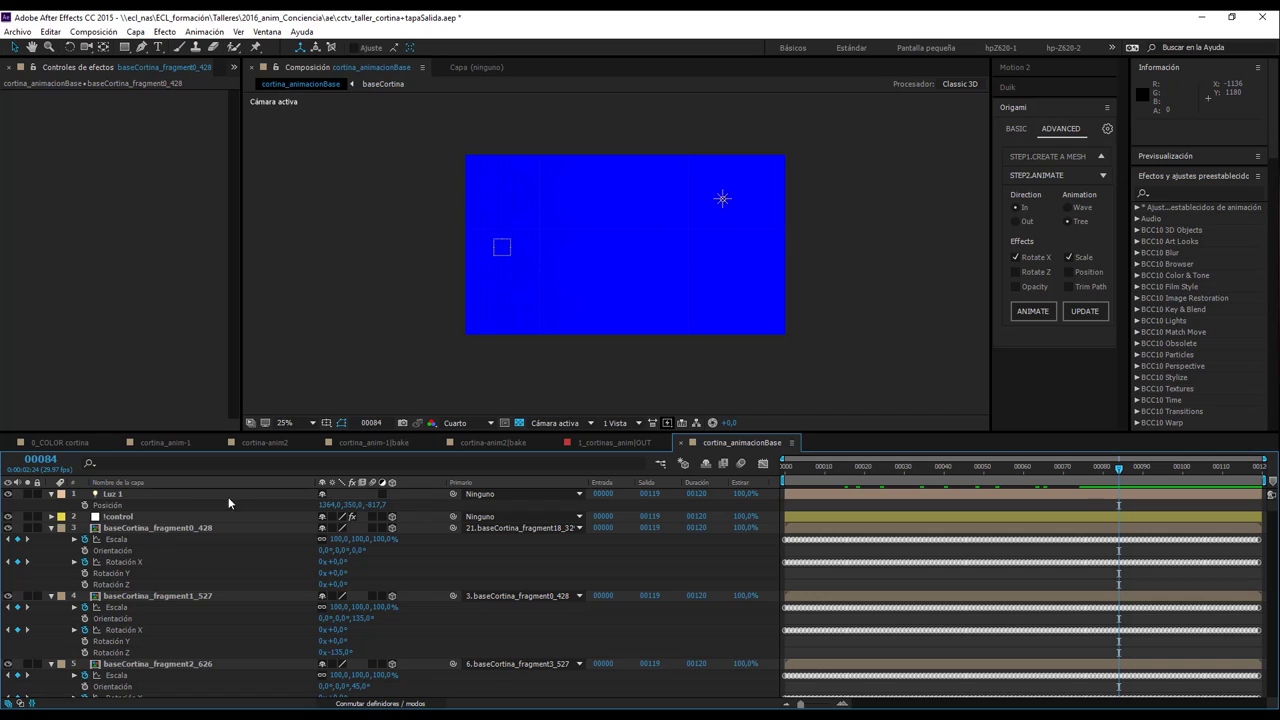
{"action": "left_click", "coordinate": [135, 517]}
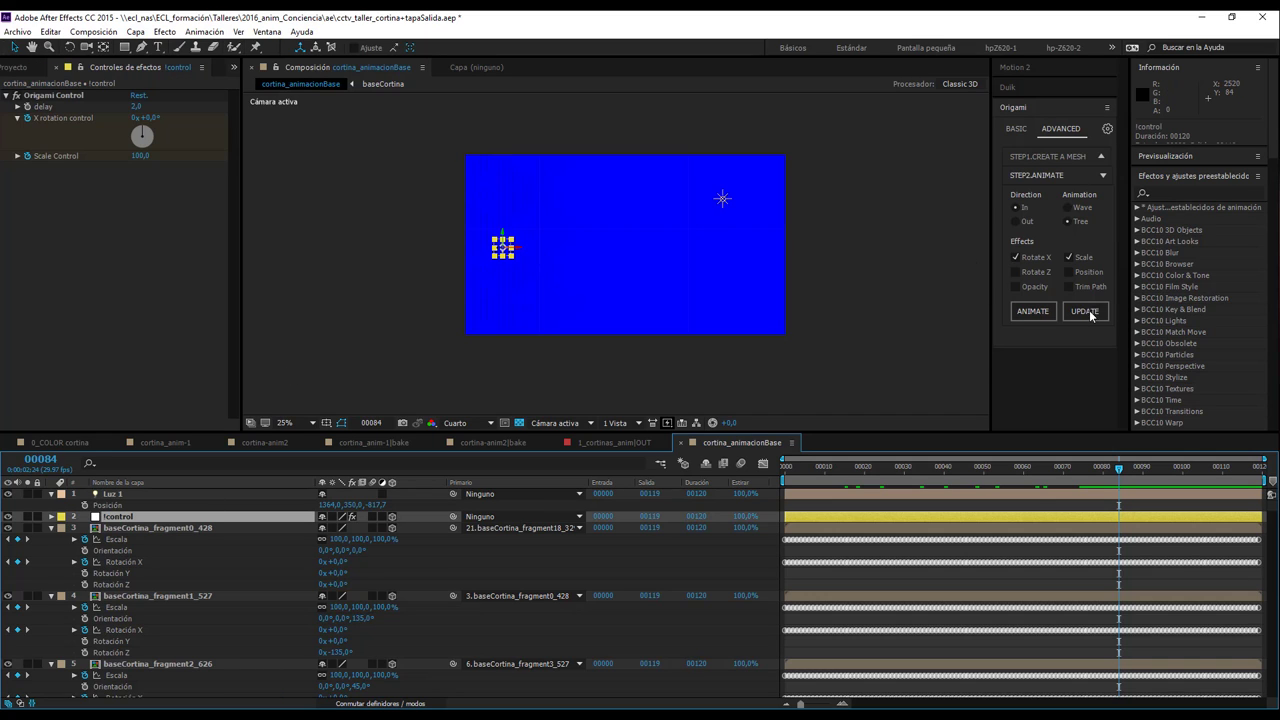
{"action": "key", "text": "ctrl+0"}
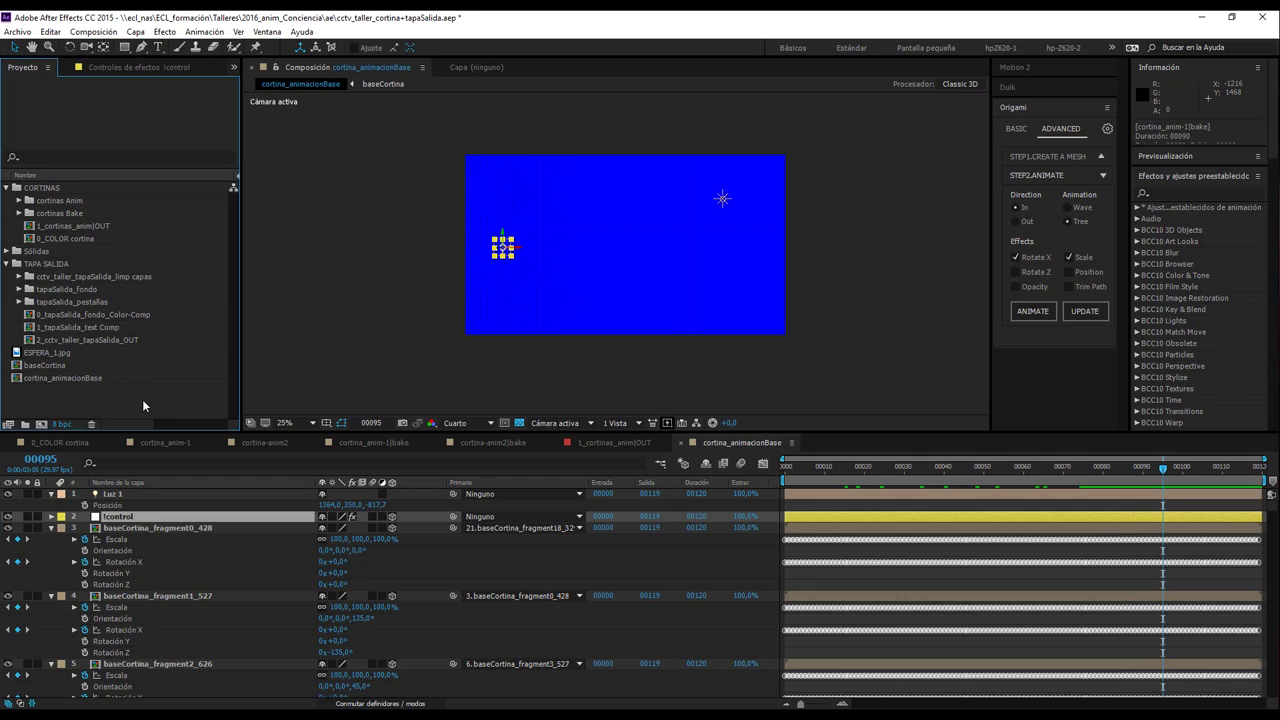
- Nest cortina_animacionBase in new comp cortina_animacionBase 2 and preview the fold at 25% and 50%
{"action": "left_click", "coordinate": [53, 380]}
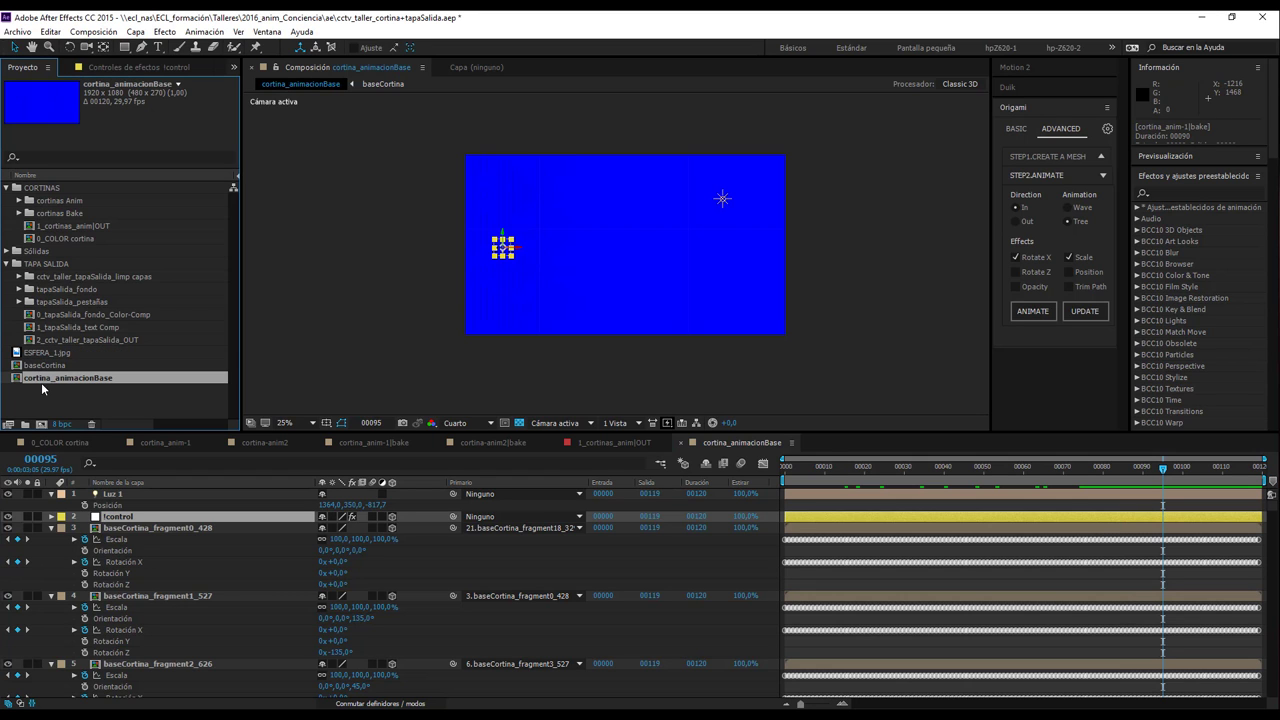
{"action": "left_click_drag", "start_coordinate": [44, 378], "coordinate": [43, 423]}
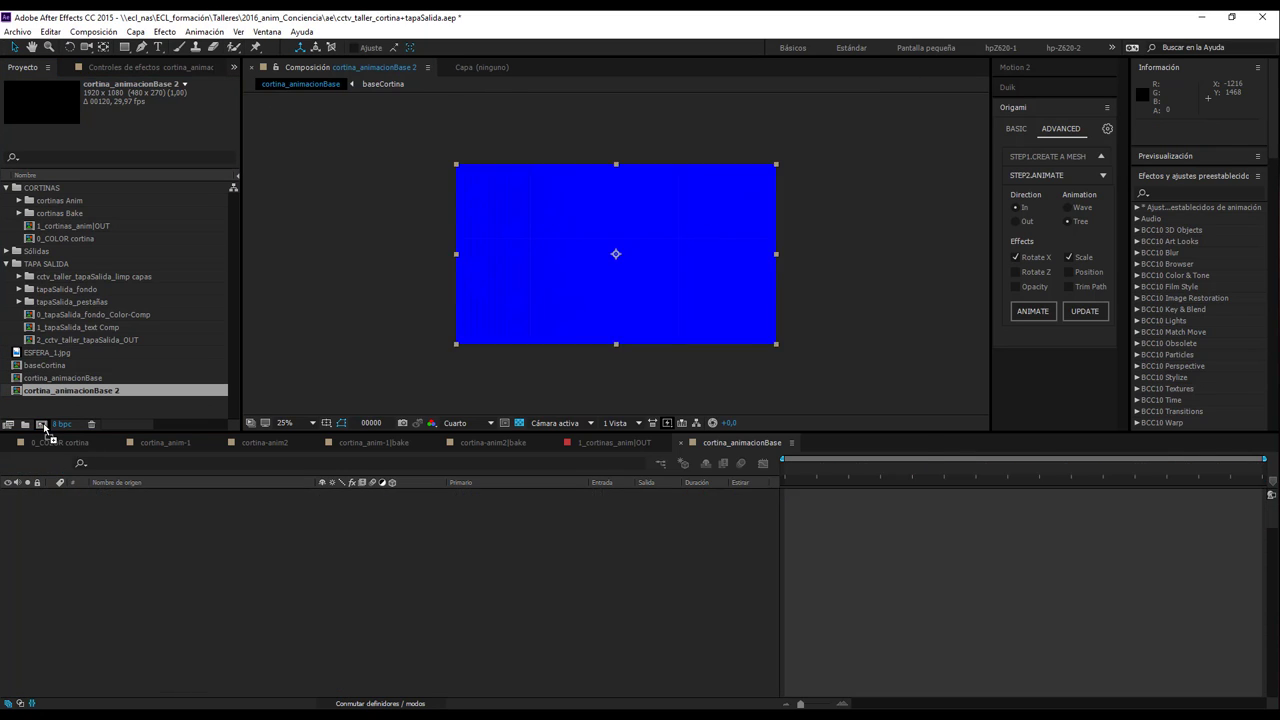
{"action": "mouse_move", "coordinate": [832, 467]}
{"action": "left_mouse_down"}
{"action": "mouse_move", "coordinate": [1033, 474]}
{"action": "mouse_move", "coordinate": [916, 467]}
{"action": "left_mouse_up"}
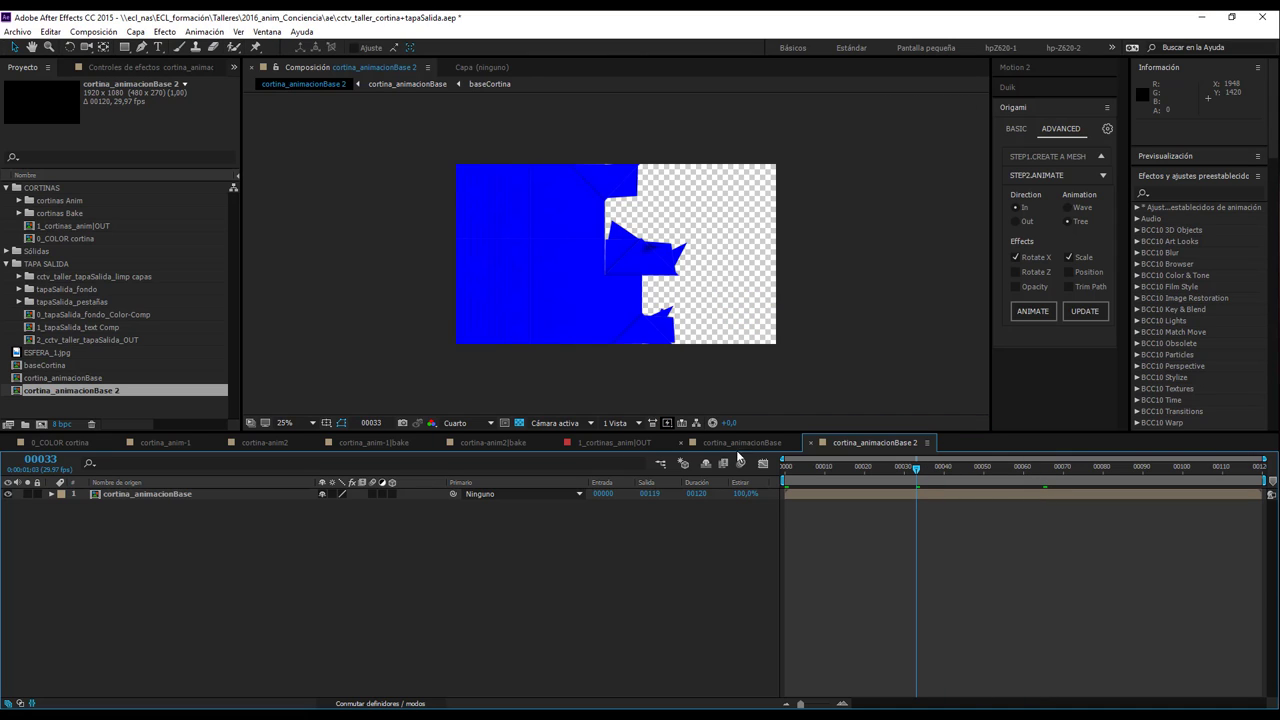
{"action": "left_click", "coordinate": [162, 494]}
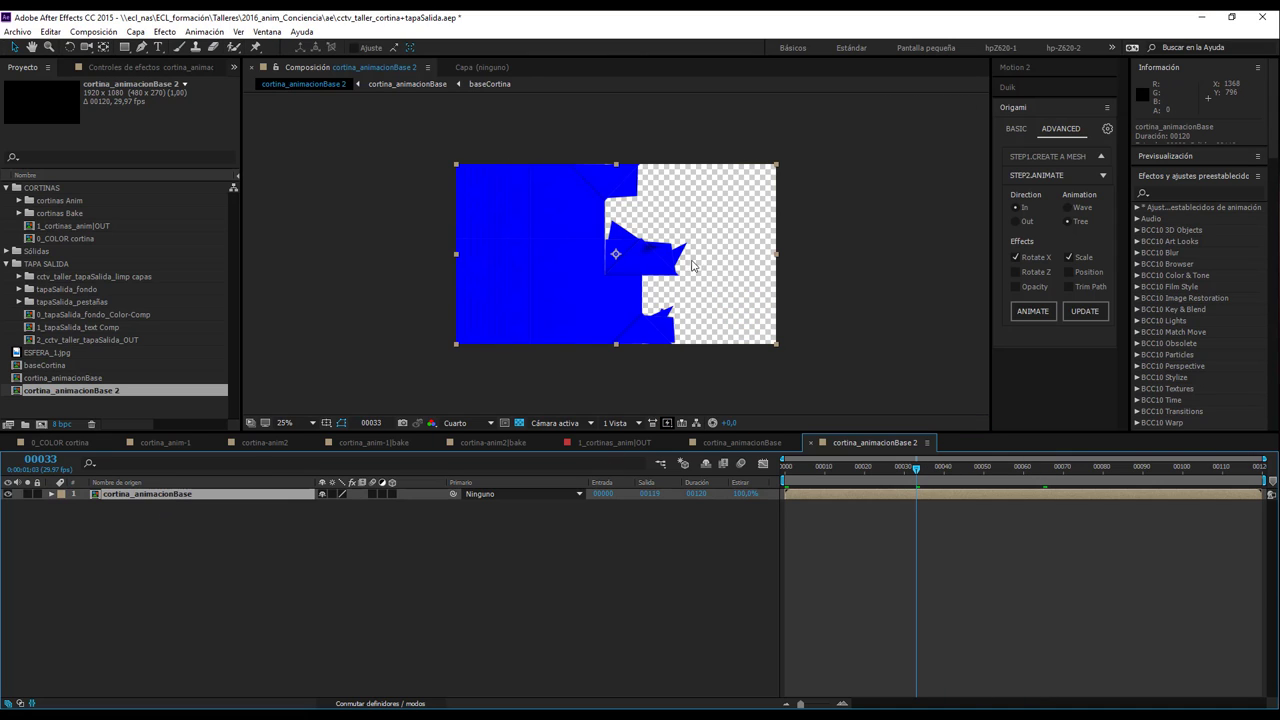
{"action": "key", "text": "period"}
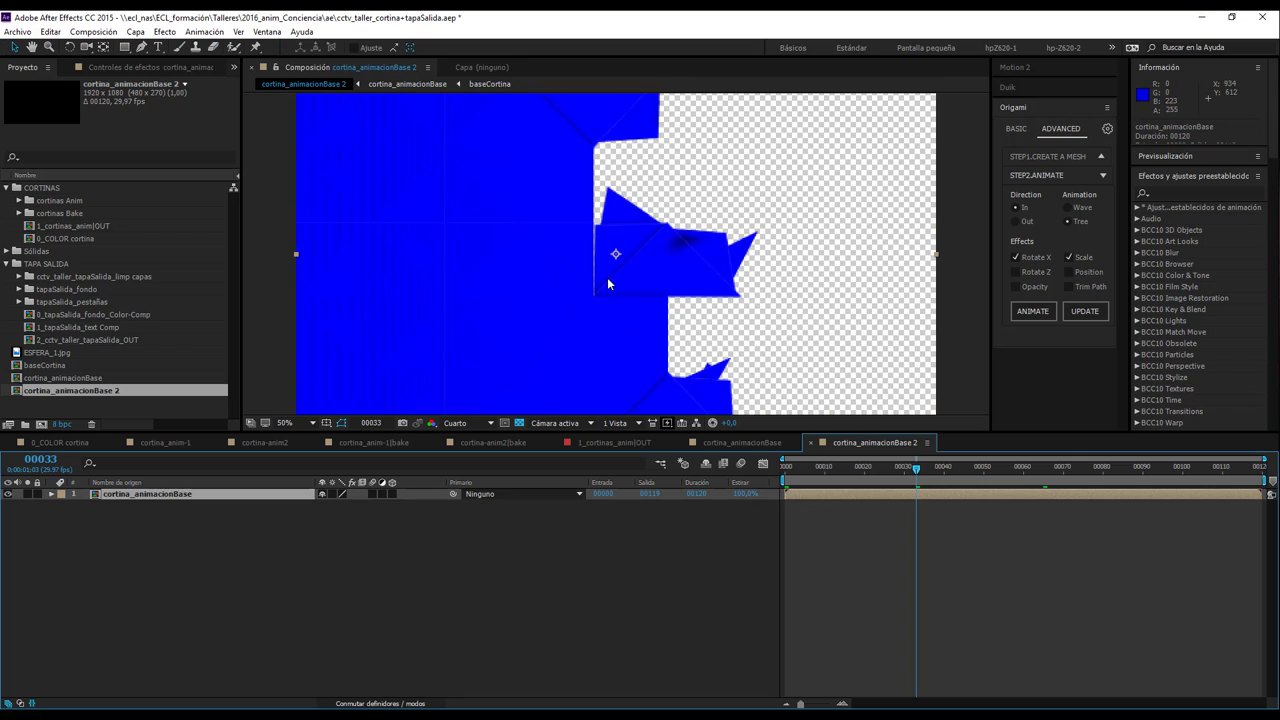
{"action": "key", "text": "comma"}
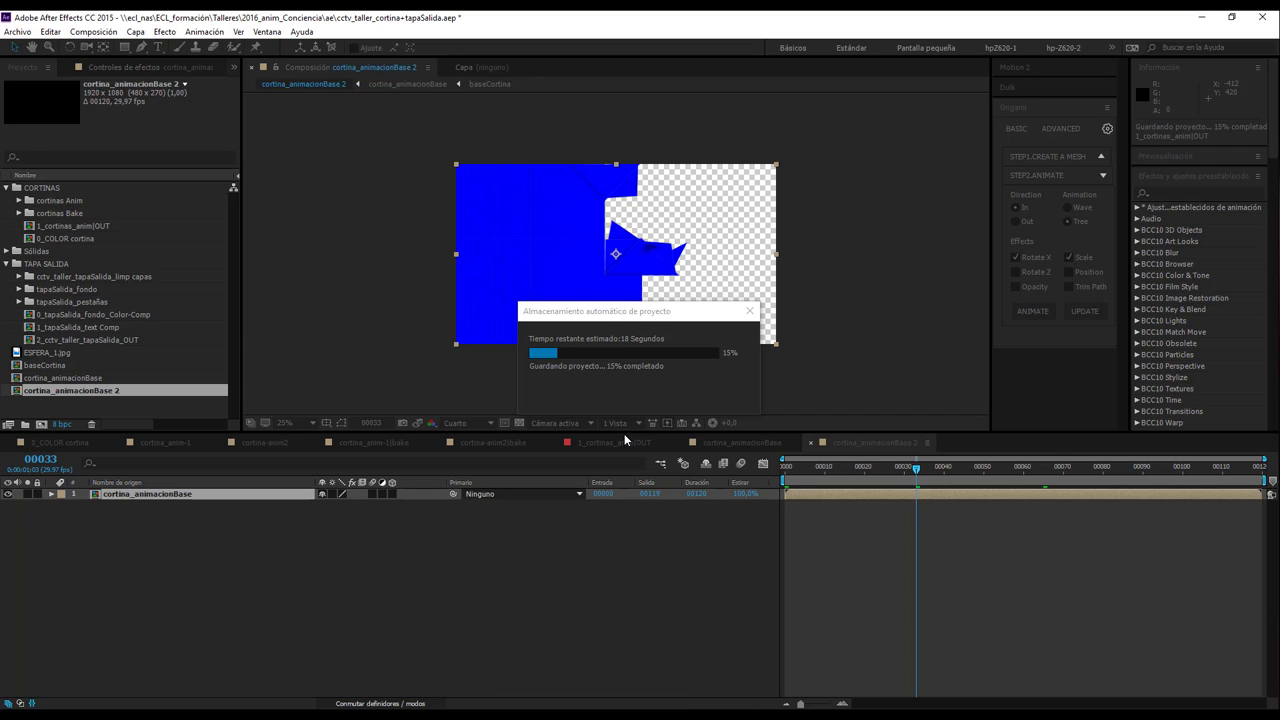
{"action": "key", "text": "period"}
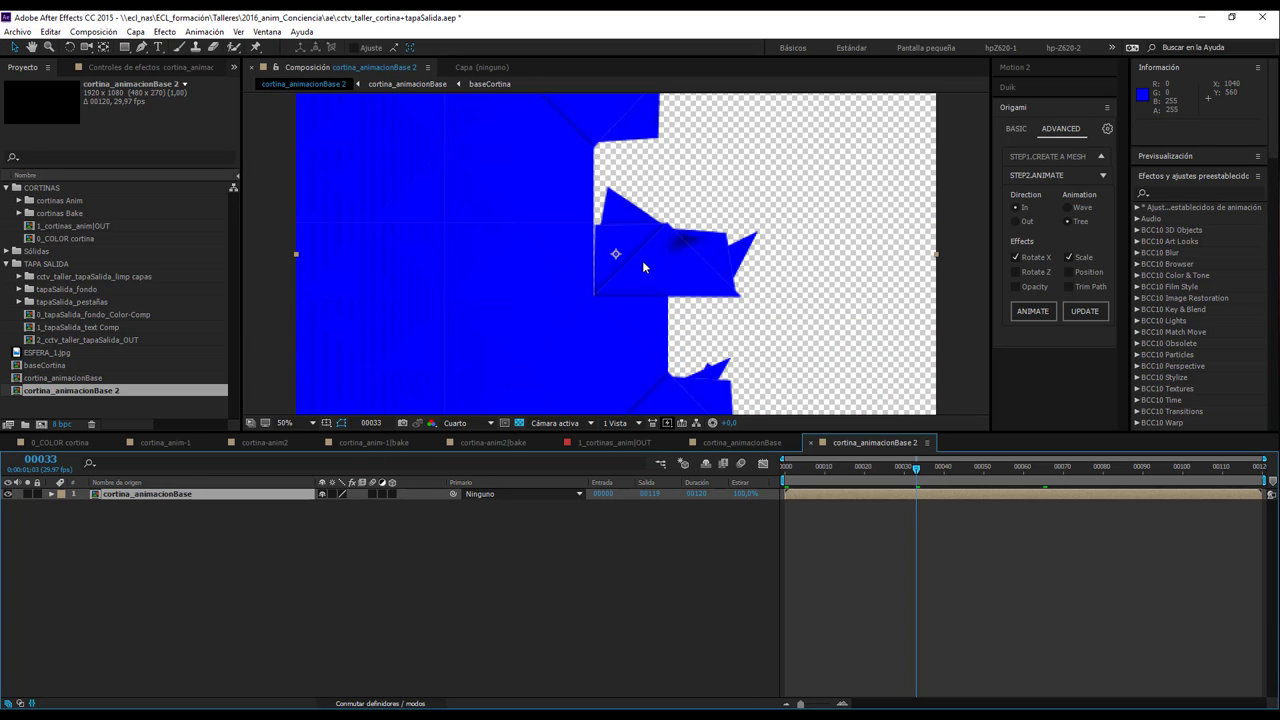
{"action": "key", "text": "comma"}
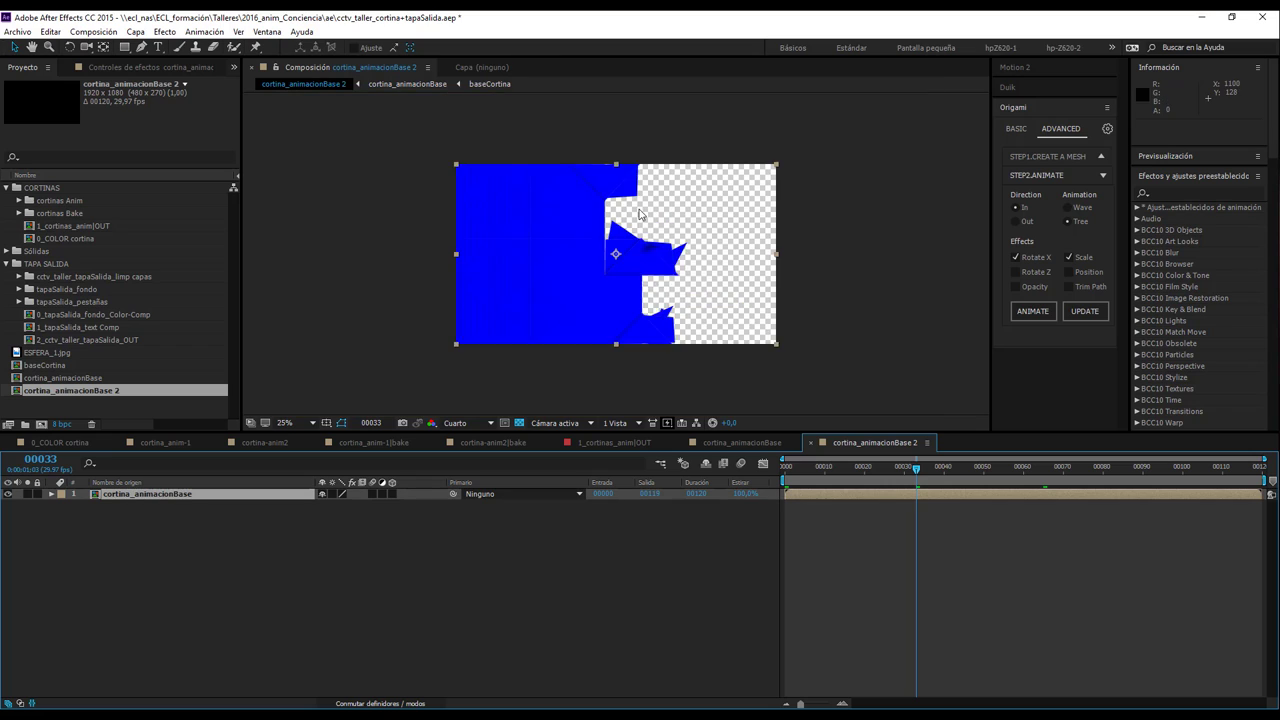
{"action": "key", "text": "period"}
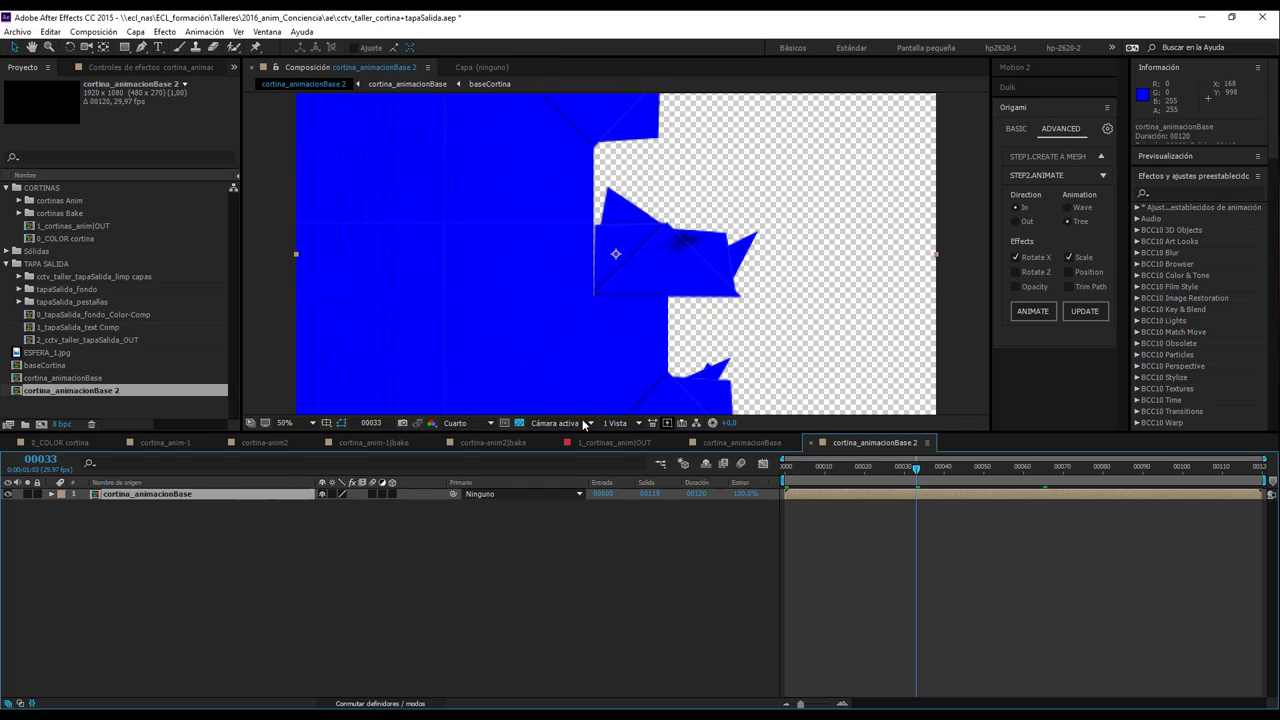
{"action": "left_click", "coordinate": [1190, 192]}
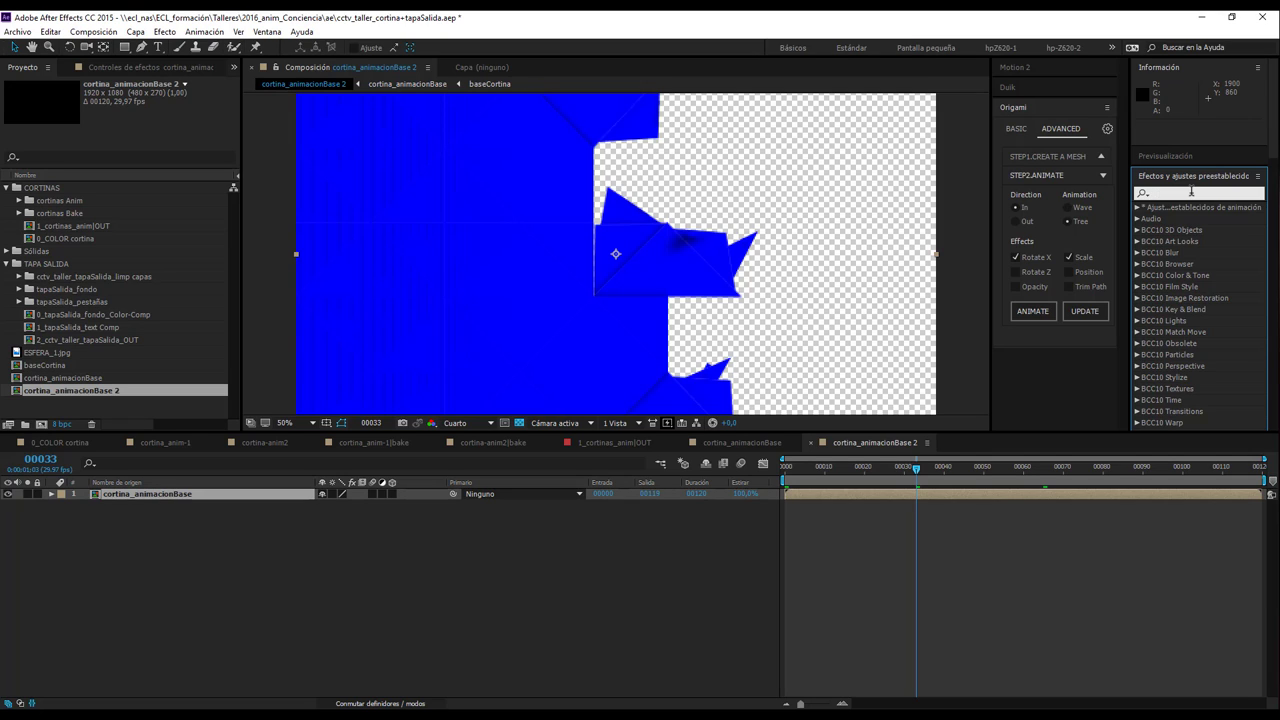
- Search for 'cambi' and apply the Cambio de color effect to the nested curtain layer
{"action": "left_click", "coordinate": [1191, 192]}
{"action": "key", "text": "Escape"}
{"action": "key", "text": "Down"}
{"action": "key", "text": "Down"}
{"action": "key", "text": "Down"}
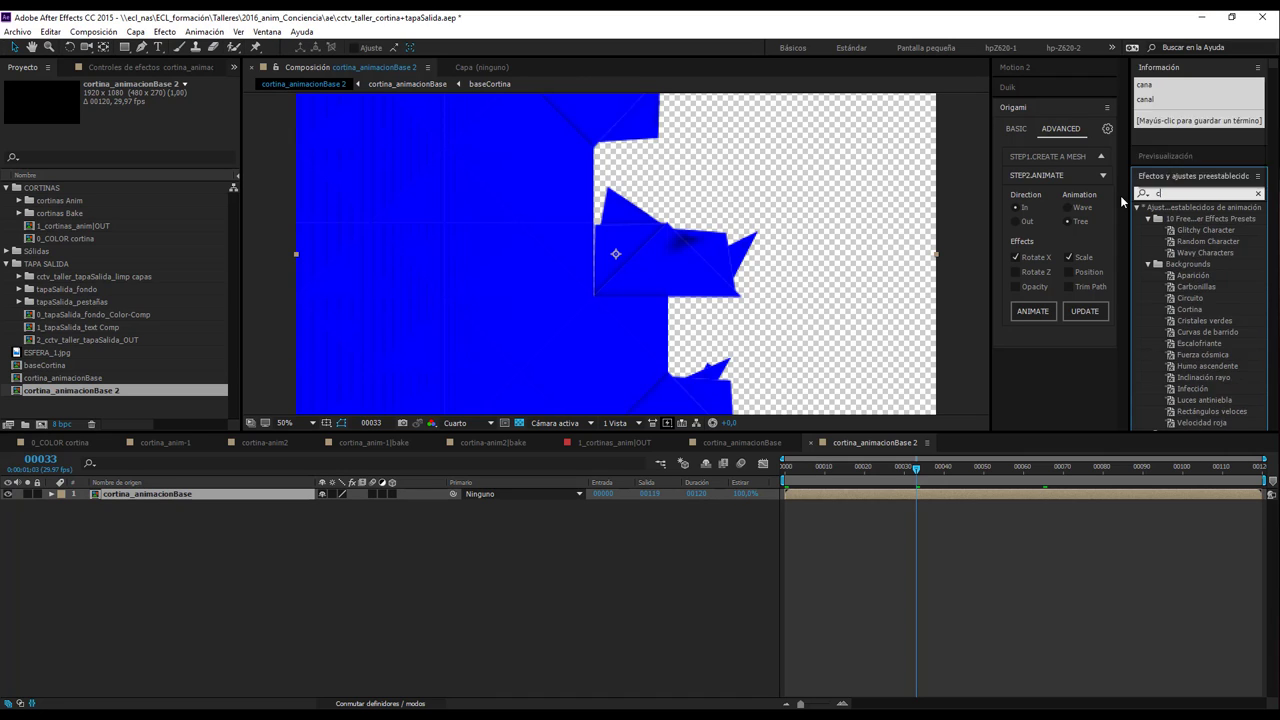
{"action": "key", "text": "Up"}
{"action": "key", "text": "Up"}
{"action": "type", "text": "cambi"}
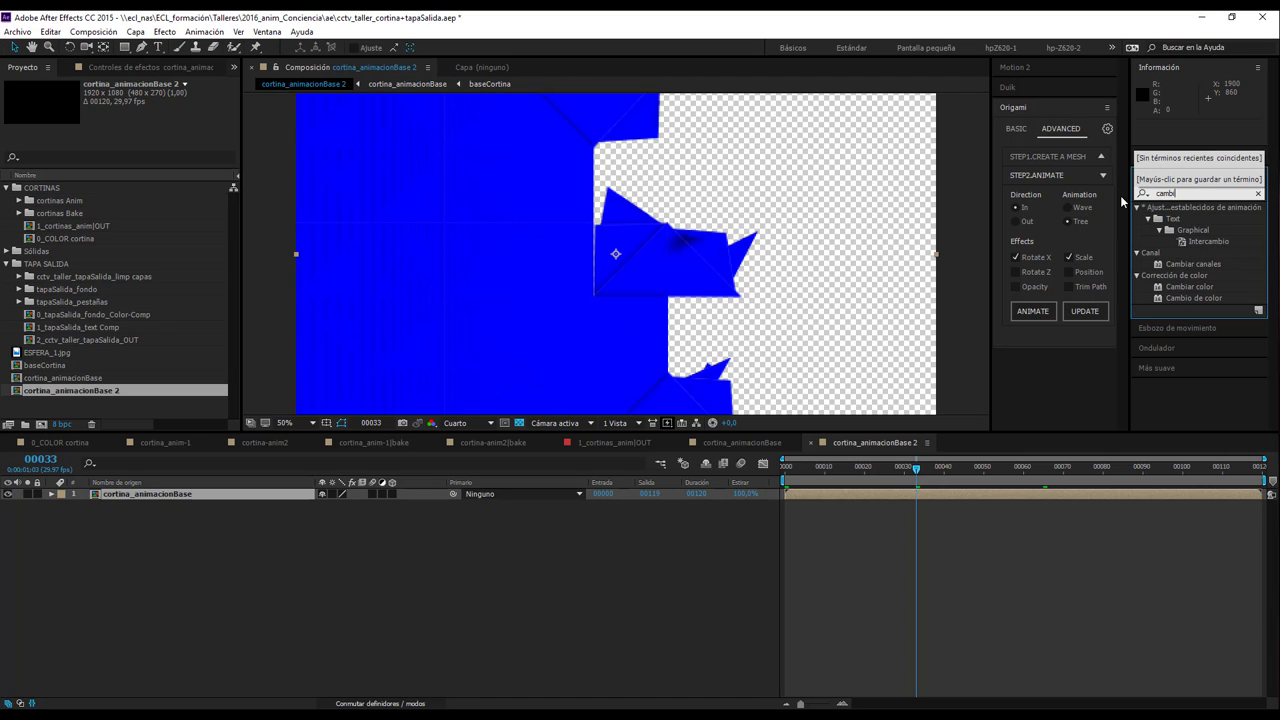
{"action": "left_click", "coordinate": [1202, 288]}
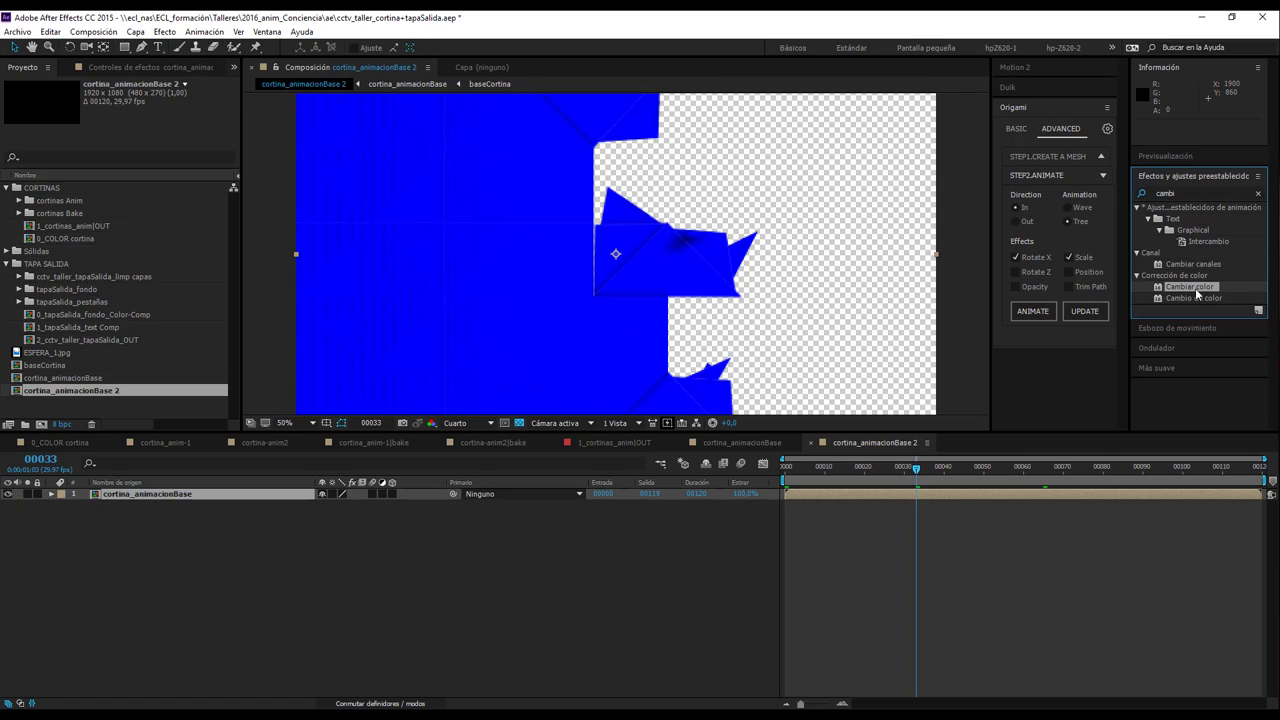
{"action": "double_click", "coordinate": [1200, 299]}
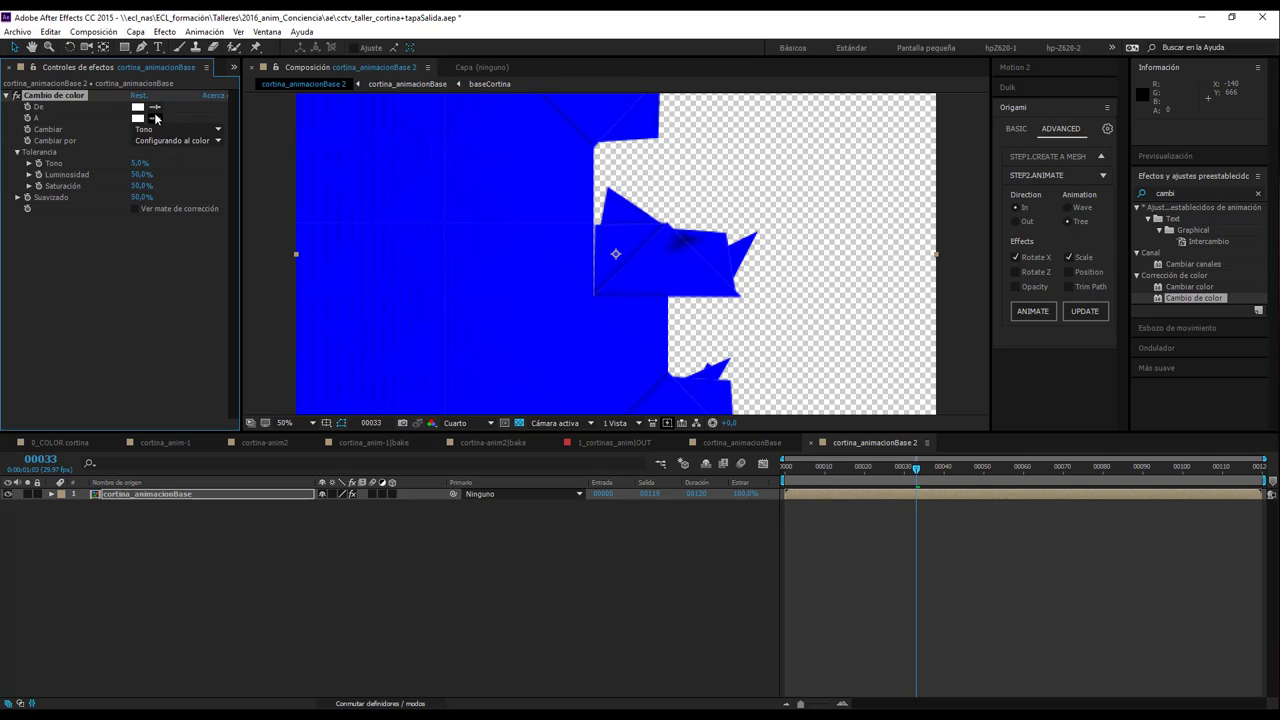
- Set Cambio de color to replace the blue curtain with yellow FFCC00, keeping Tono
{"action": "left_click", "coordinate": [155, 106]}
{"action": "left_click", "coordinate": [563, 168]}
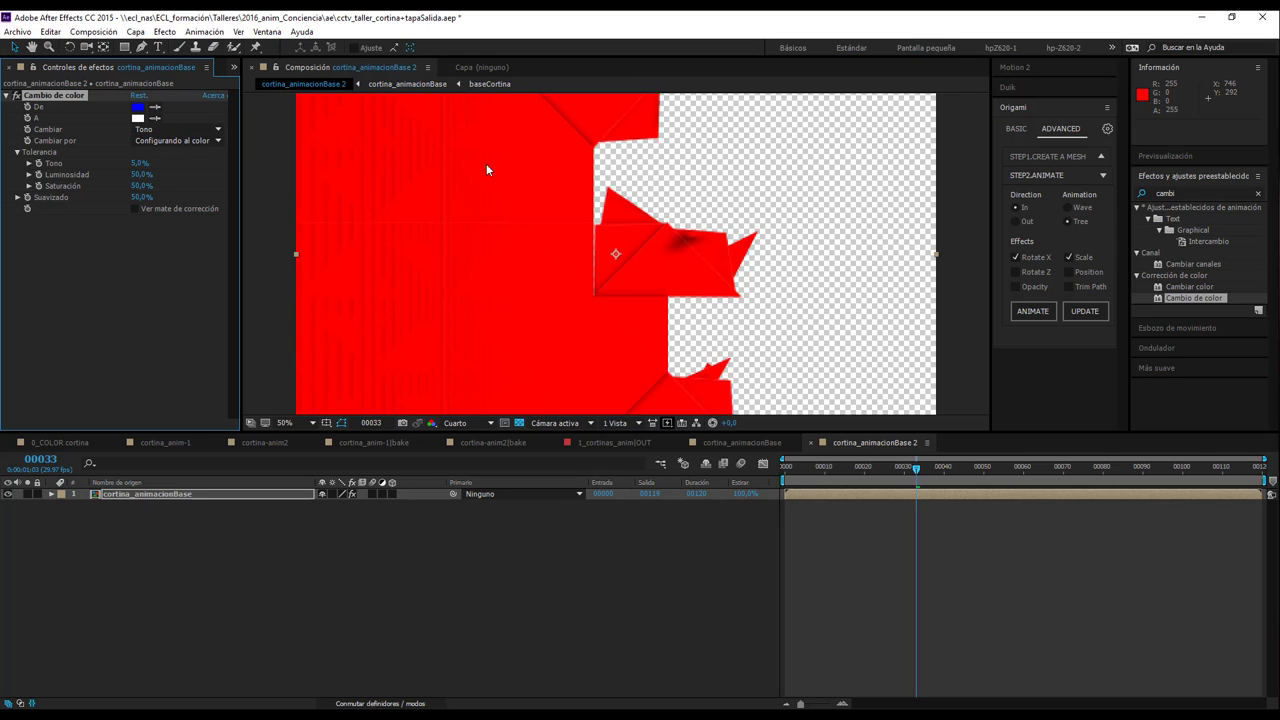
{"action": "left_click", "coordinate": [138, 119]}
{"action": "left_click_drag", "start_coordinate": [801, 455], "coordinate": [946, 137]}
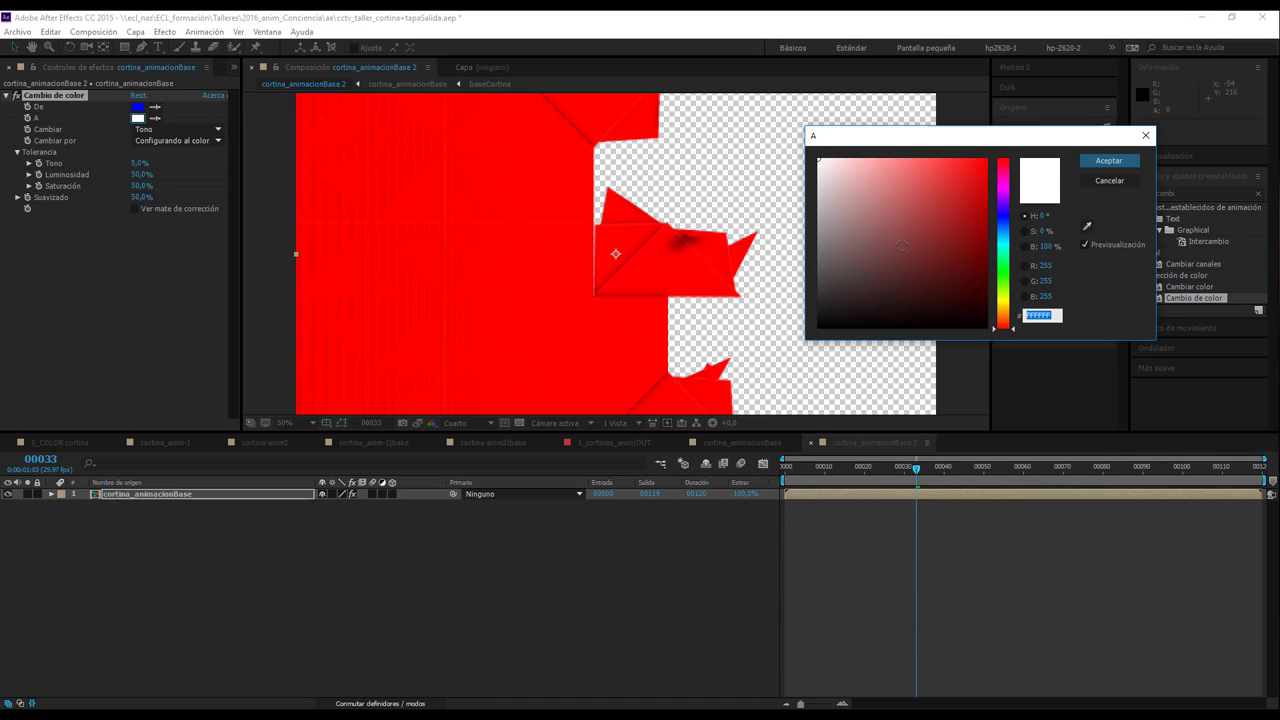
{"action": "left_click", "coordinate": [1005, 305]}
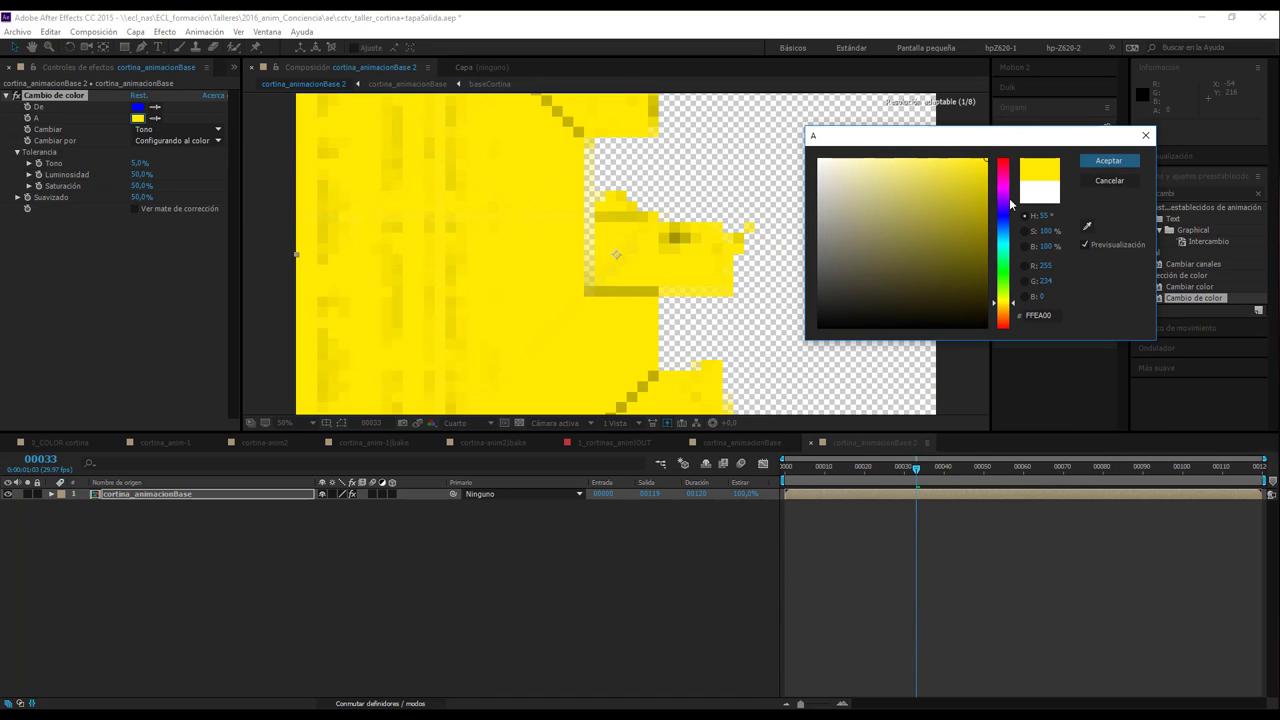
{"action": "left_click", "coordinate": [1009, 306]}
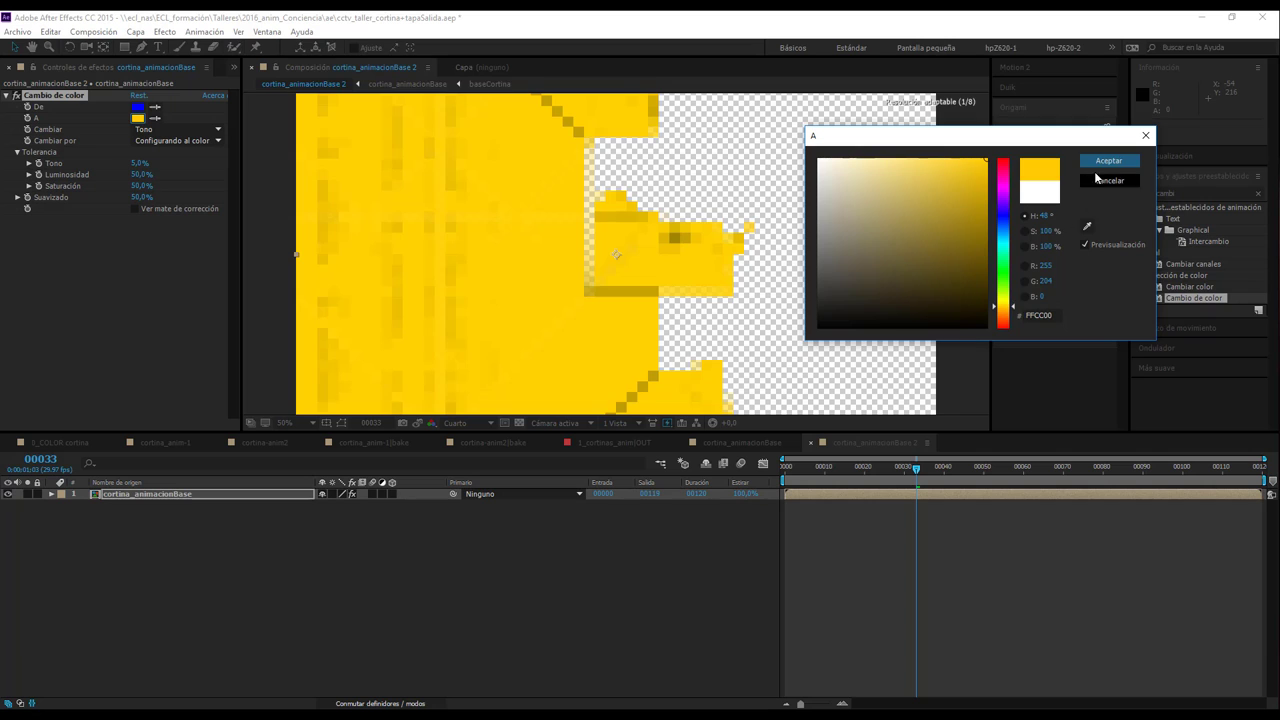
{"action": "left_click", "coordinate": [1108, 161]}
{"action": "left_click", "coordinate": [148, 130]}
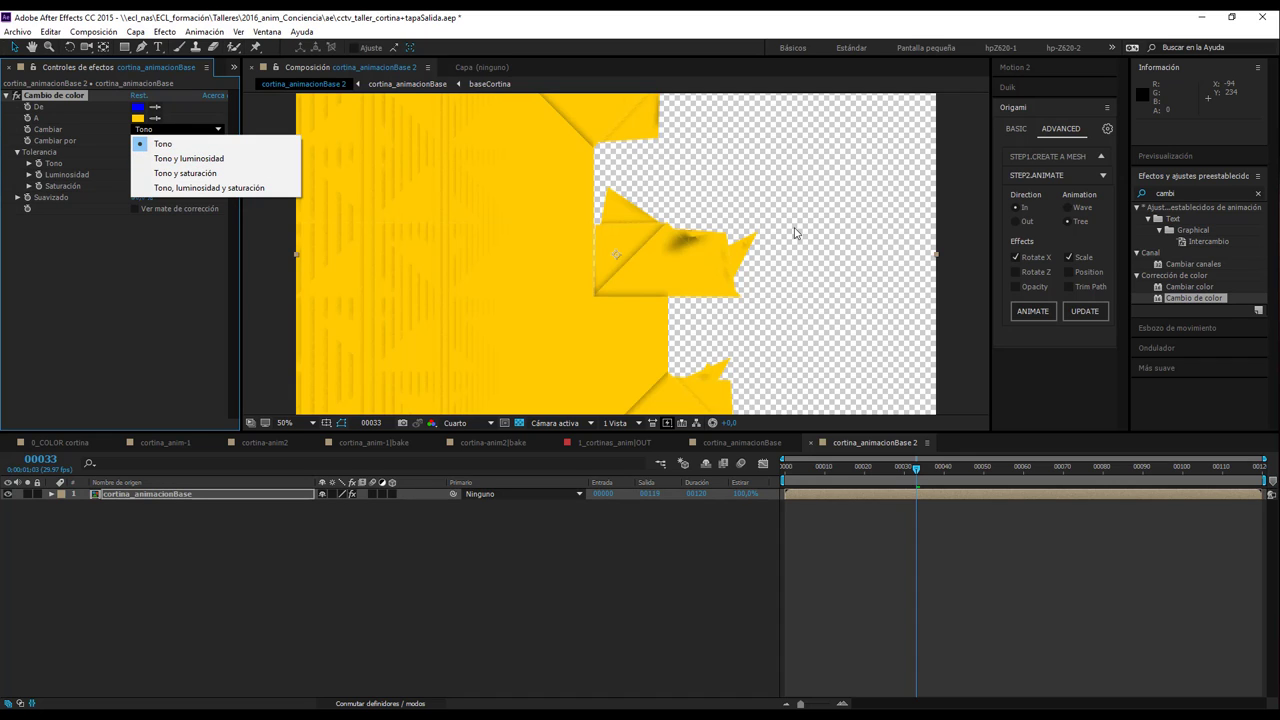
{"action": "left_click", "coordinate": [705, 246]}
- Toggle Cambio de color on and off to compare the blue and yellow curtain
{"action": "key", "text": "slash"}
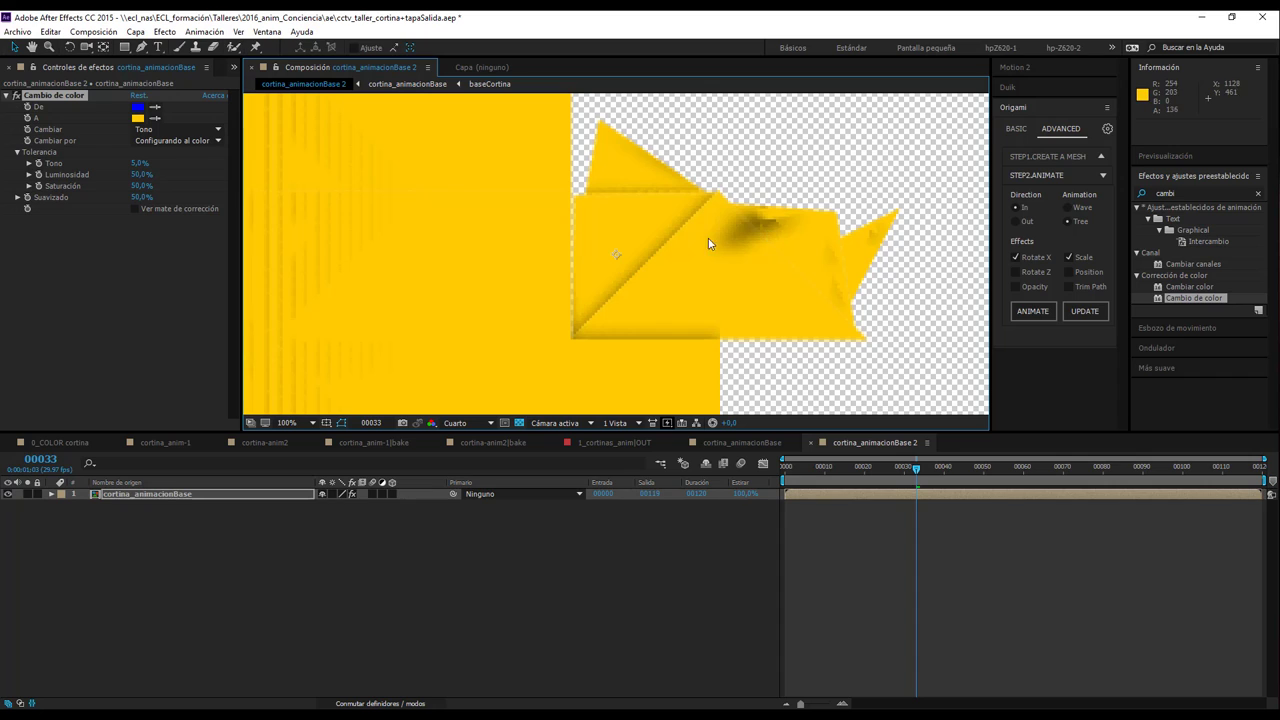
{"action": "key", "text": "comma"}
{"action": "key", "text": "comma"}
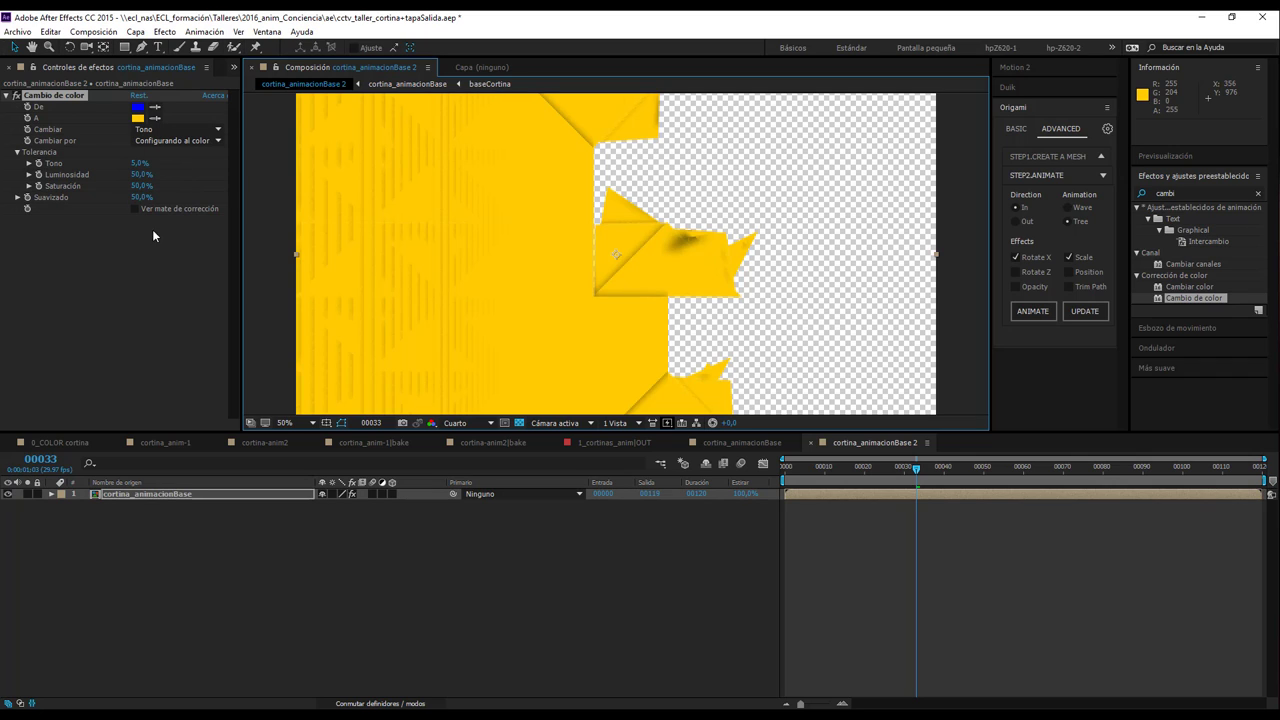
{"action": "left_click", "coordinate": [16, 95]}
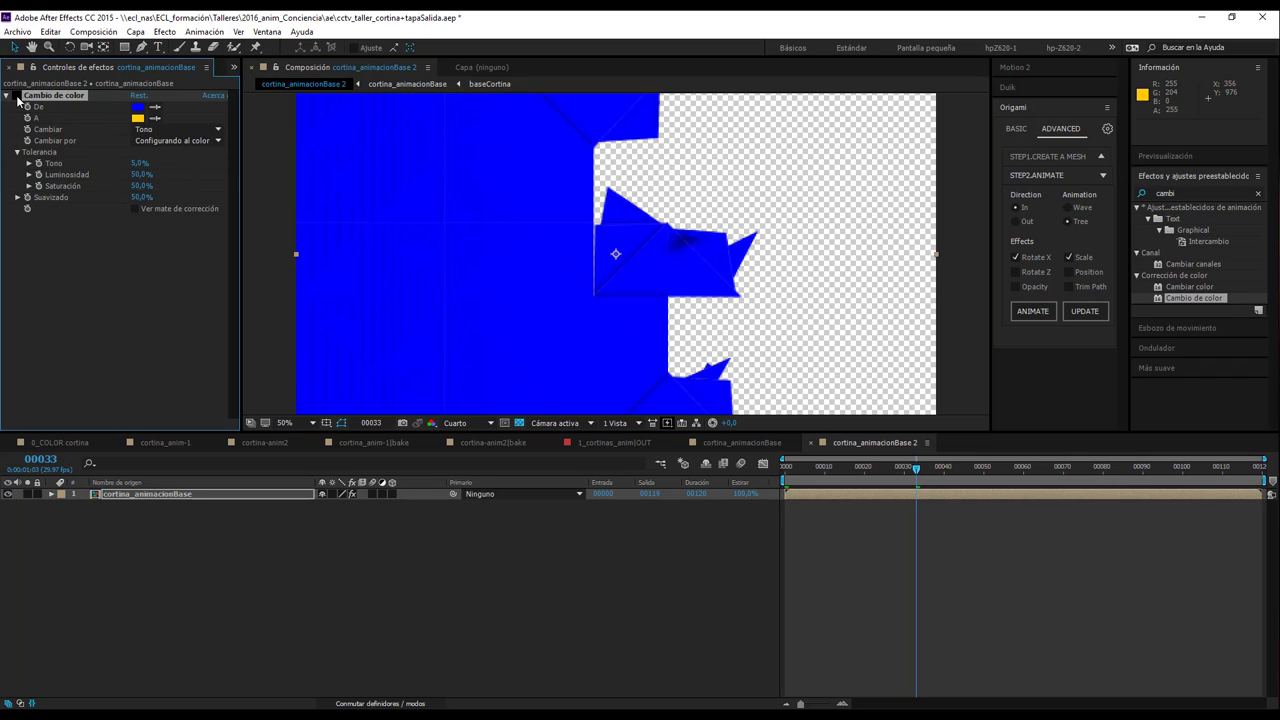
{"action": "left_click", "coordinate": [16, 95]}
{"action": "left_click", "coordinate": [16, 95]}
{"action": "left_click", "coordinate": [16, 95]}
{"action": "left_click", "coordinate": [16, 95]}
{"action": "left_click", "coordinate": [16, 95]}
- Preview the animation from frame 13 to 24, then return the playhead to frame 21
{"action": "left_click", "coordinate": [245, 530]}
{"action": "scroll", "coordinate": [571, 257], "scroll_direction": "down", "scroll_amount": 2}
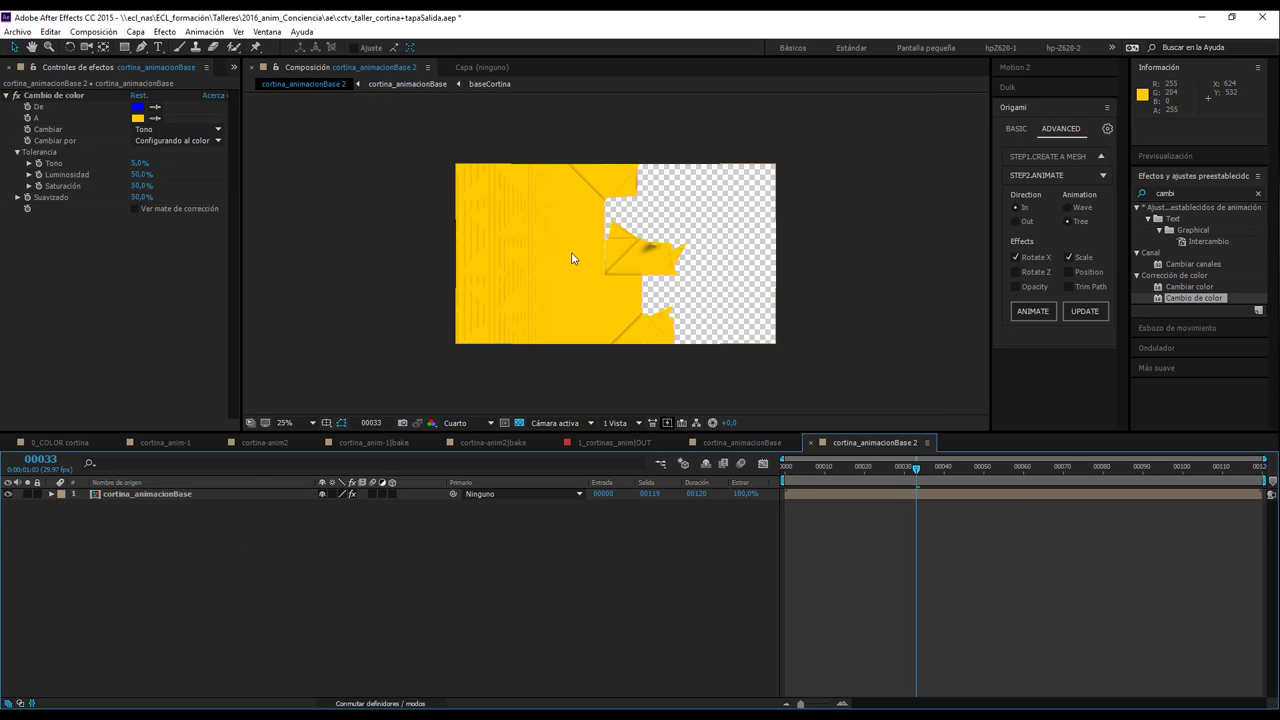
{"action": "scroll", "coordinate": [534, 268], "scroll_direction": "up", "scroll_amount": 2}
{"action": "left_click_drag", "start_coordinate": [500, 262], "coordinate": [537, 244]}
{"action": "scroll", "coordinate": [537, 244], "scroll_direction": "down", "scroll_amount": 2}
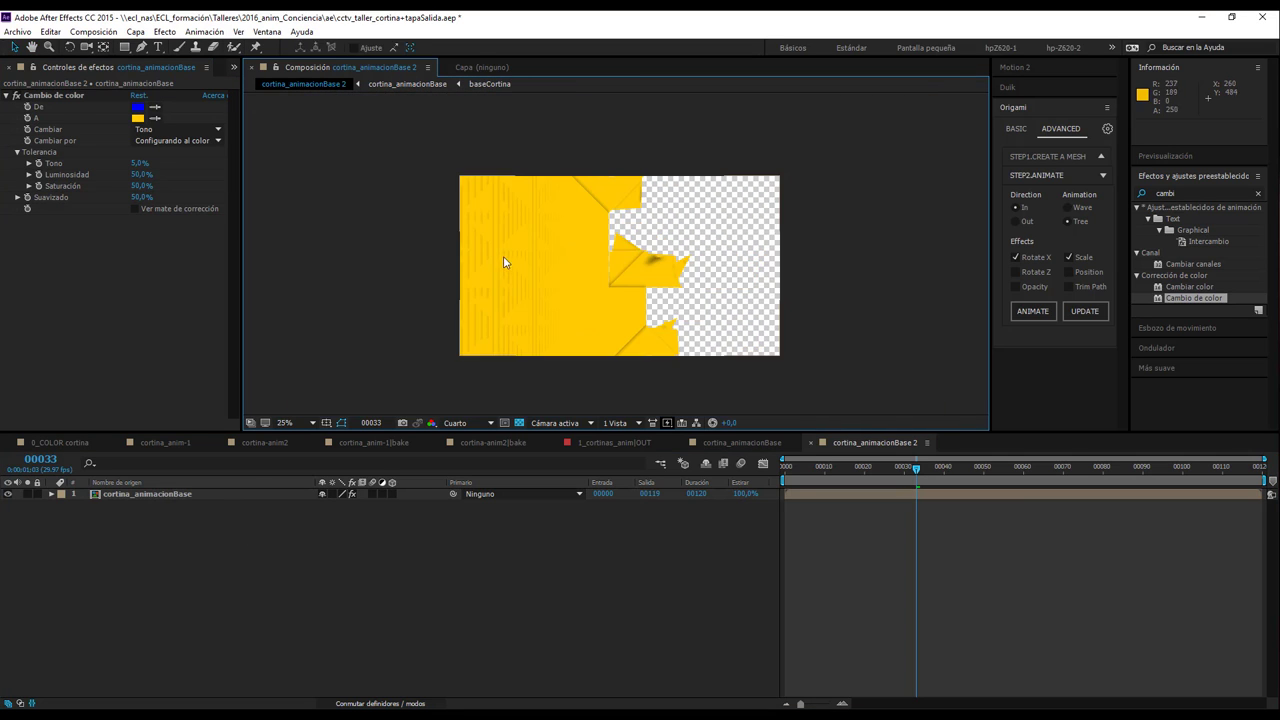
{"action": "left_click", "coordinate": [836, 468]}
{"action": "left_click_drag", "start_coordinate": [836, 468], "coordinate": [1033, 468]}
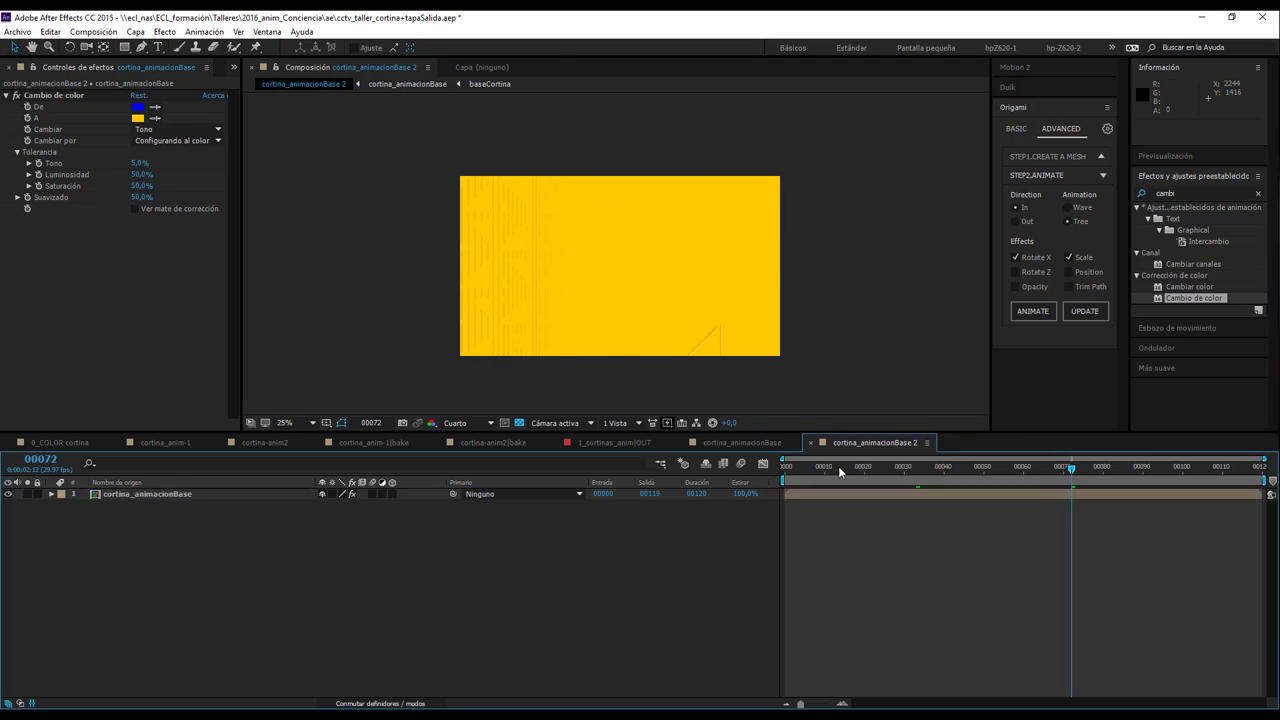
{"action": "left_click_drag", "start_coordinate": [838, 466], "coordinate": [869, 468]}
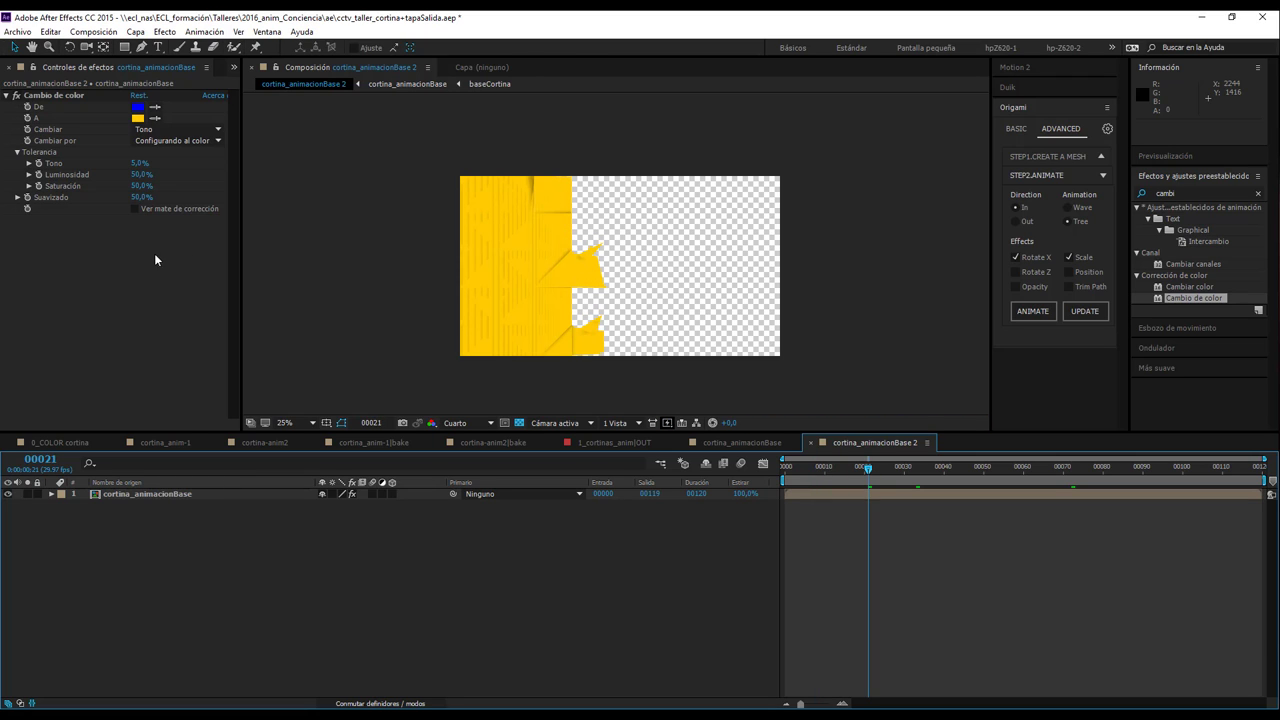
- Show the Project panel and select the ESFERA_1.jpg image
{"action": "left_click", "coordinate": [233, 67]}
{"action": "left_click", "coordinate": [255, 89]}
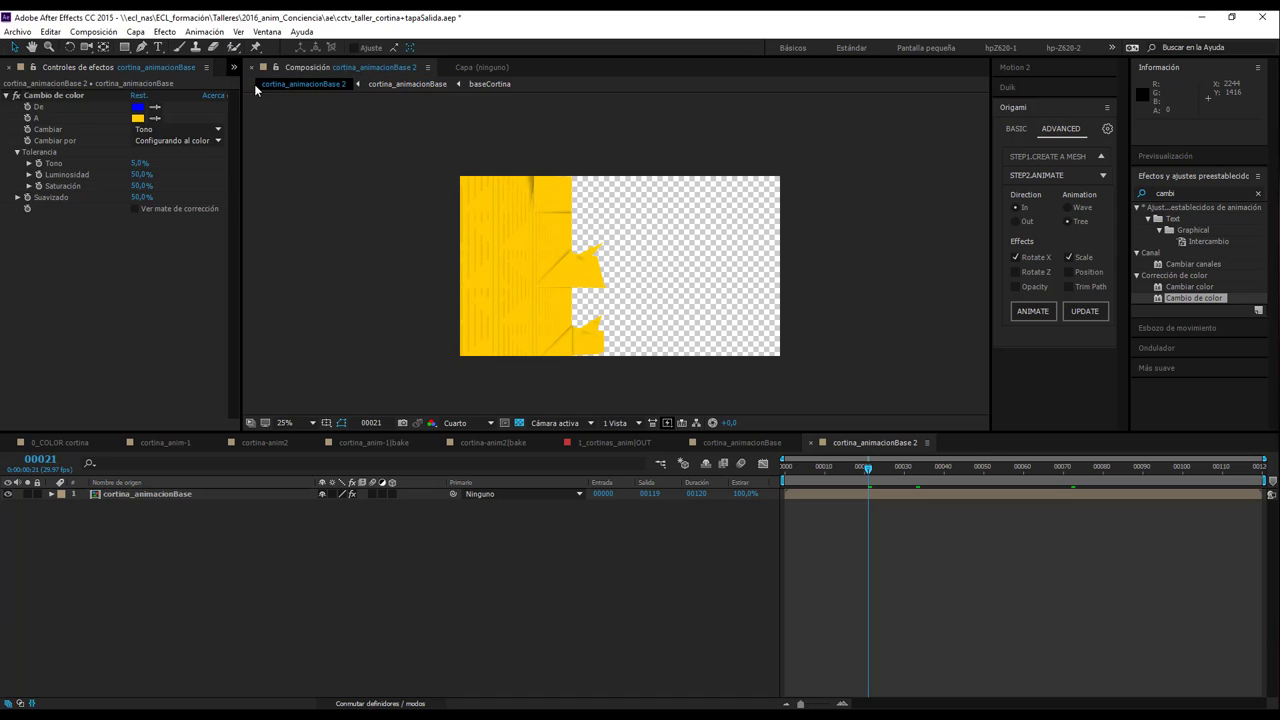
{"action": "left_click", "coordinate": [69, 358]}
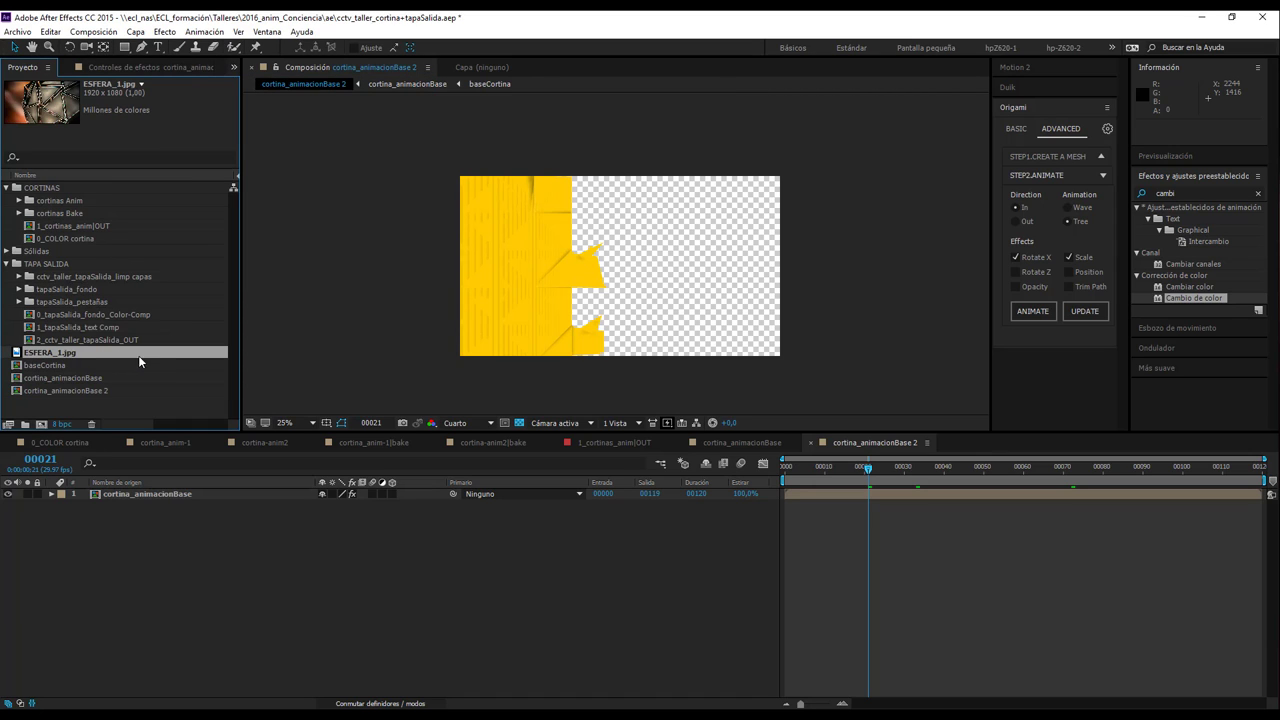
- Open the baseCortina precomp through cortina_animacionBase's composition flowchart
{"action": "left_click", "coordinate": [49, 436]}
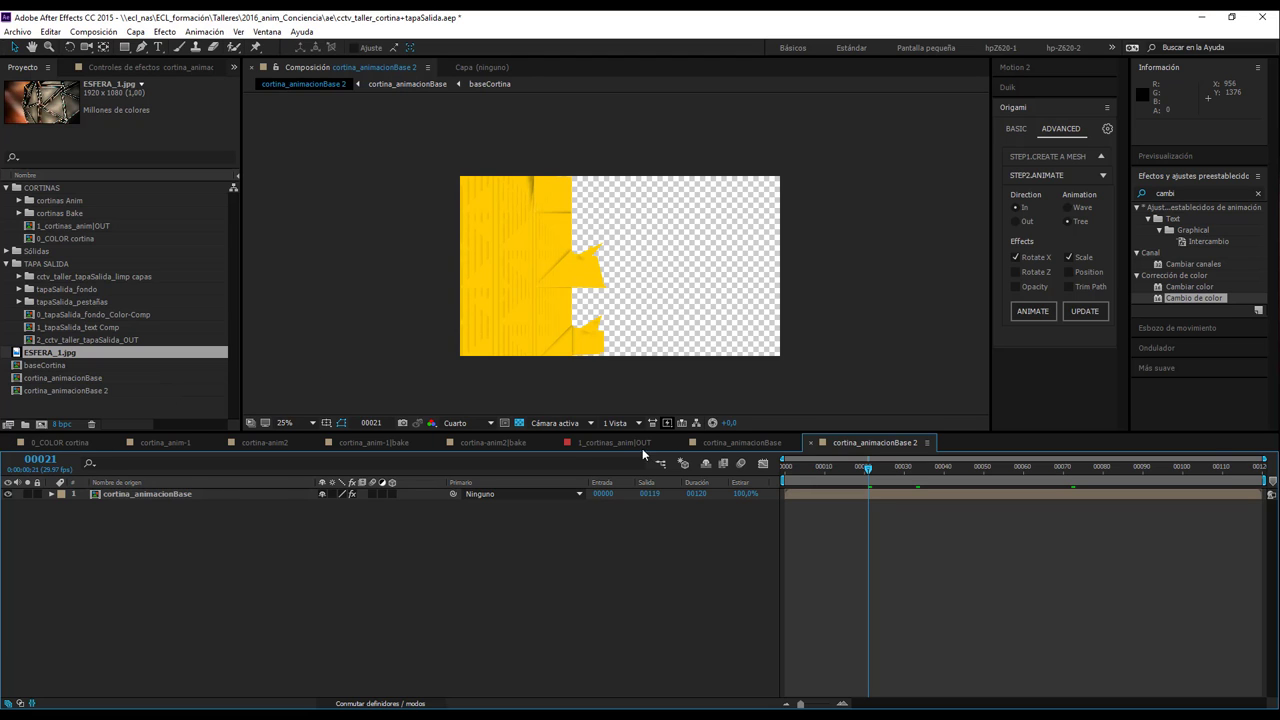
{"action": "left_click", "coordinate": [766, 444]}
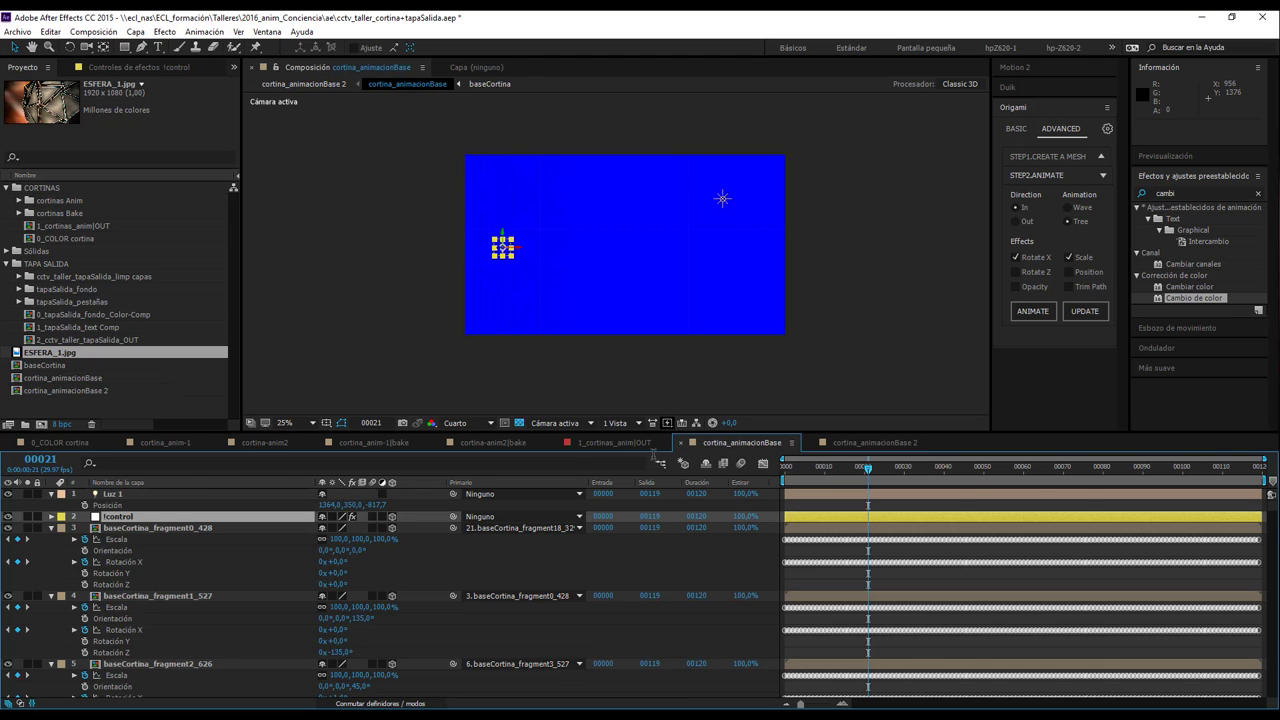
{"action": "key", "text": "Tab"}
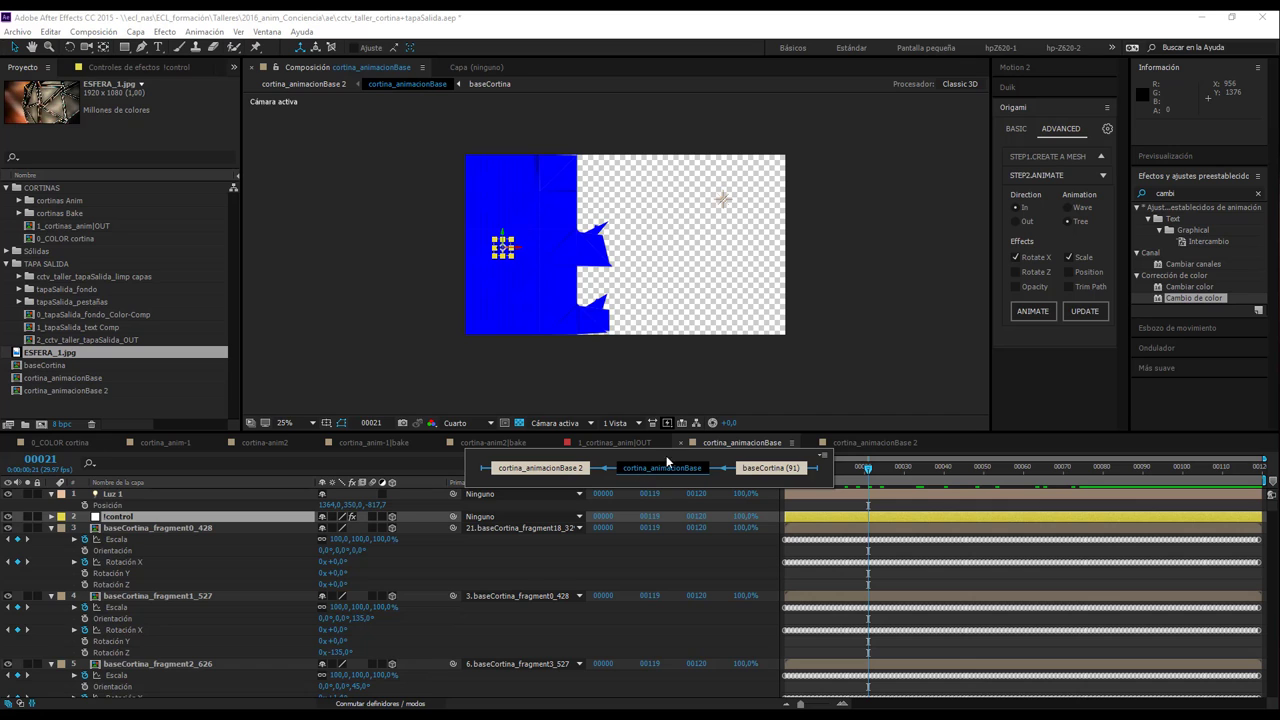
{"action": "scroll", "coordinate": [246, 553], "scroll_direction": "down", "scroll_amount": 8}
{"action": "scroll", "coordinate": [210, 579], "scroll_direction": "down", "scroll_amount": 7}
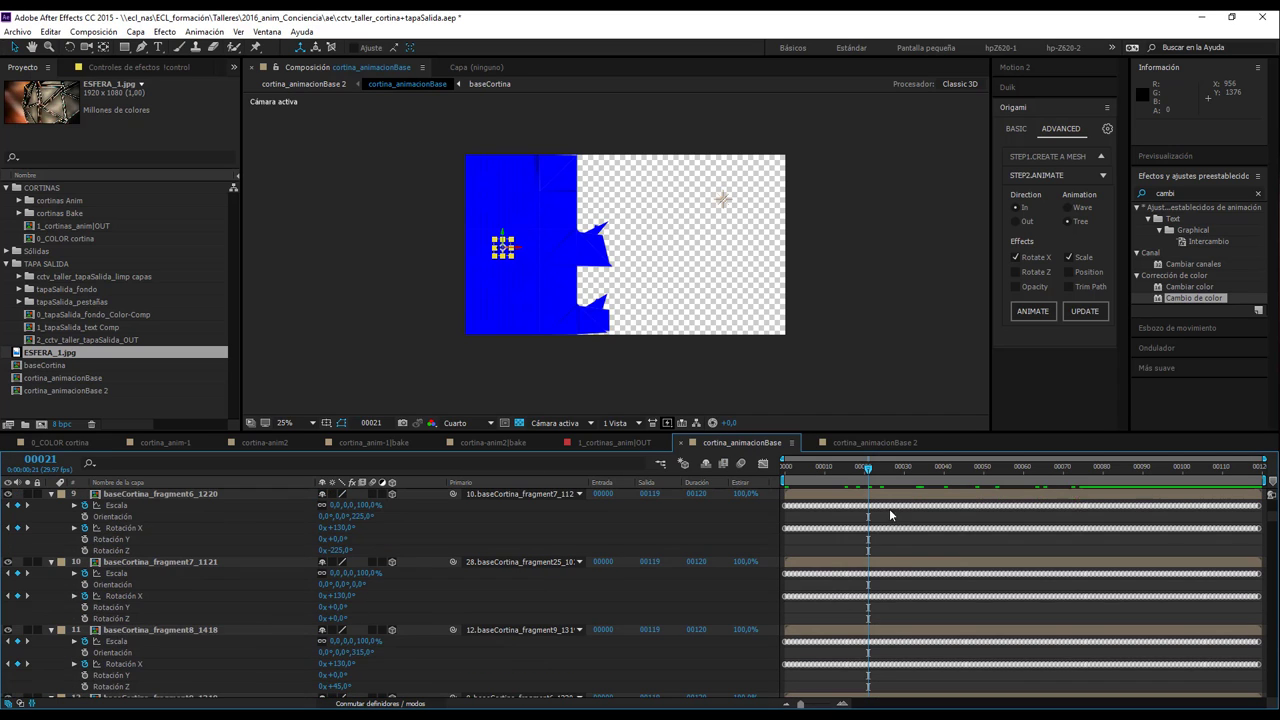
{"action": "left_click_drag", "start_coordinate": [1273, 526], "coordinate": [1273, 699]}
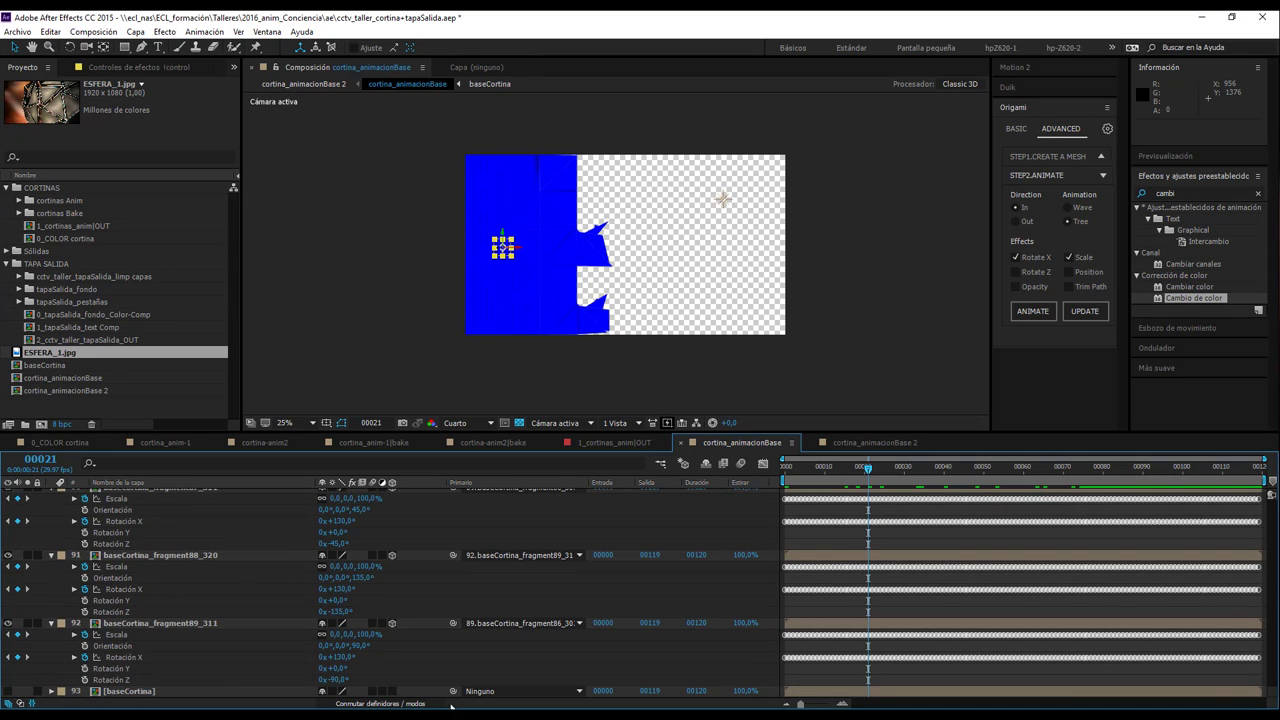
{"action": "double_click", "coordinate": [110, 691]}
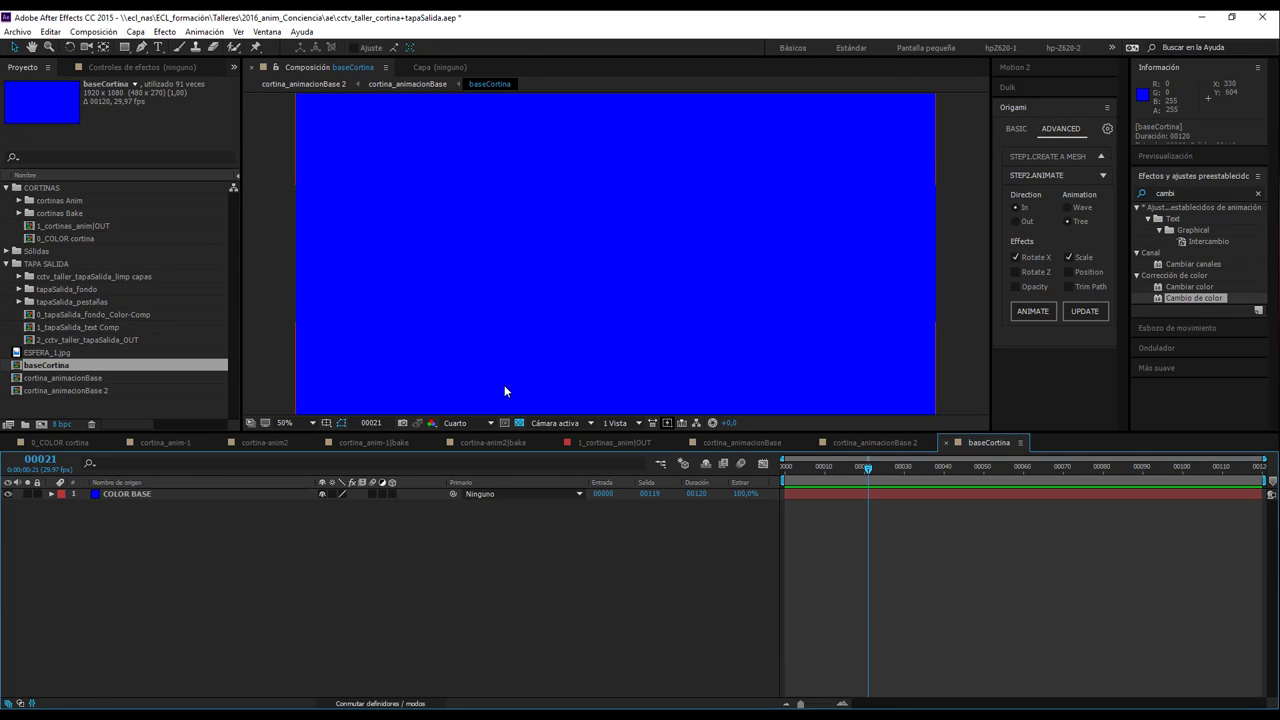
{"action": "left_click", "coordinate": [137, 492]}
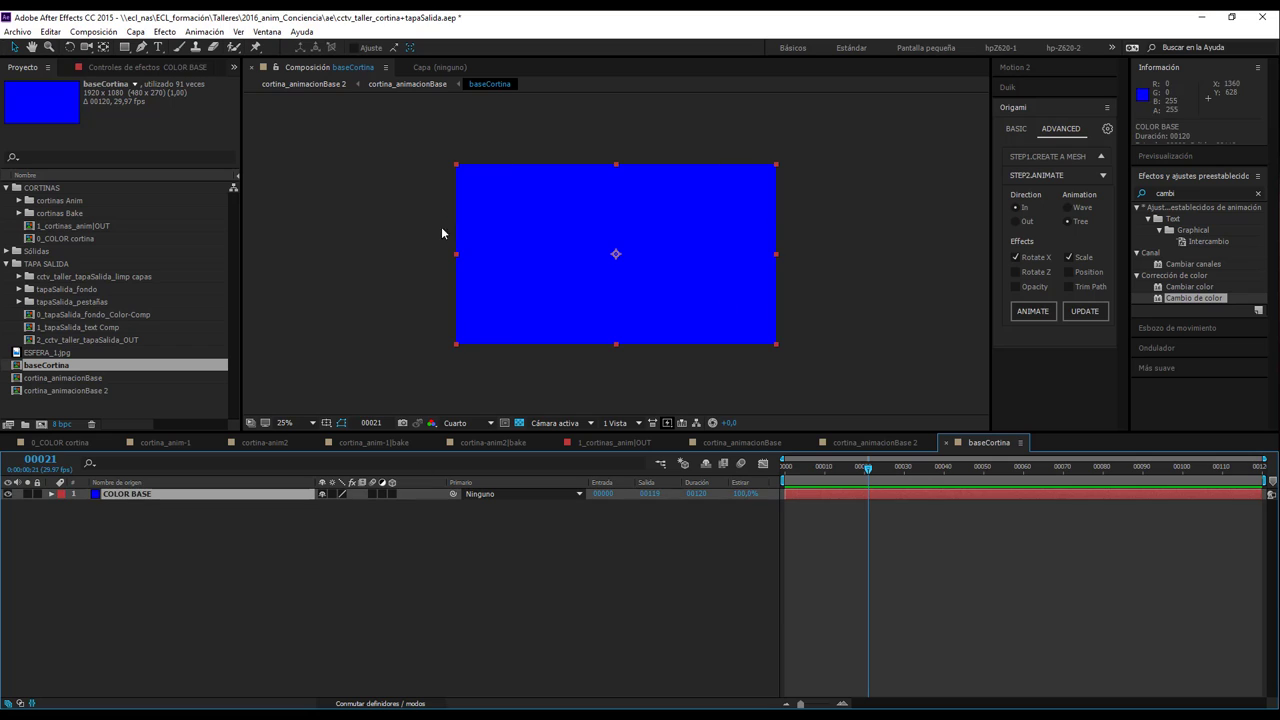
{"action": "left_click", "coordinate": [169, 534]}
- Make an IN_VIDEO composition from ESFERA_1.jpg and add it below COLOR BASE in baseCortina
{"action": "left_click", "coordinate": [44, 352]}
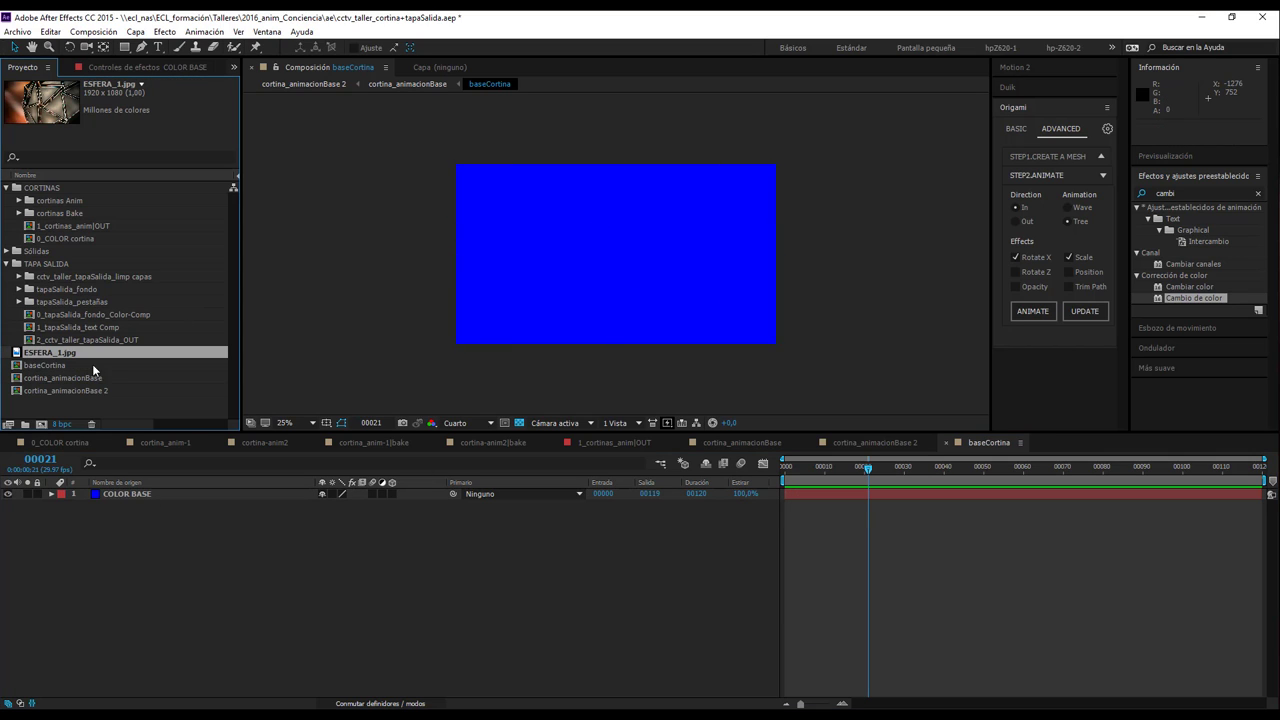
{"action": "left_click_drag", "start_coordinate": [62, 357], "coordinate": [48, 424]}
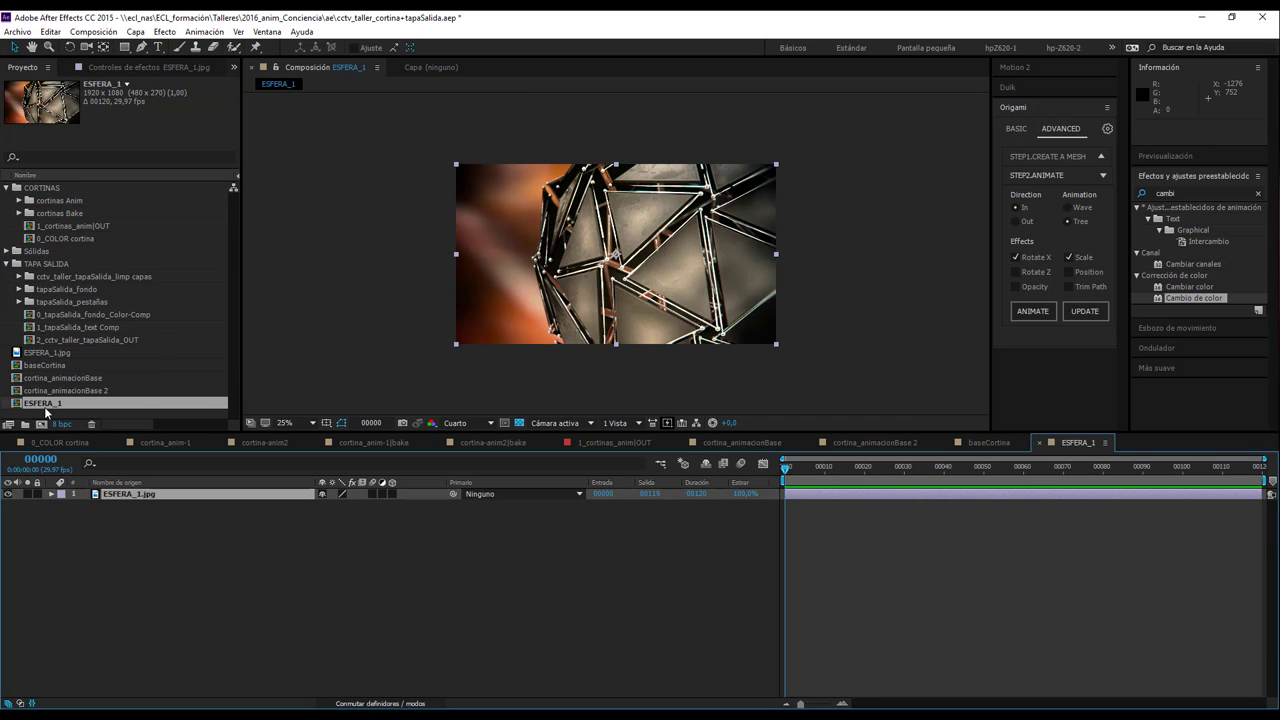
{"action": "key", "text": "Return"}
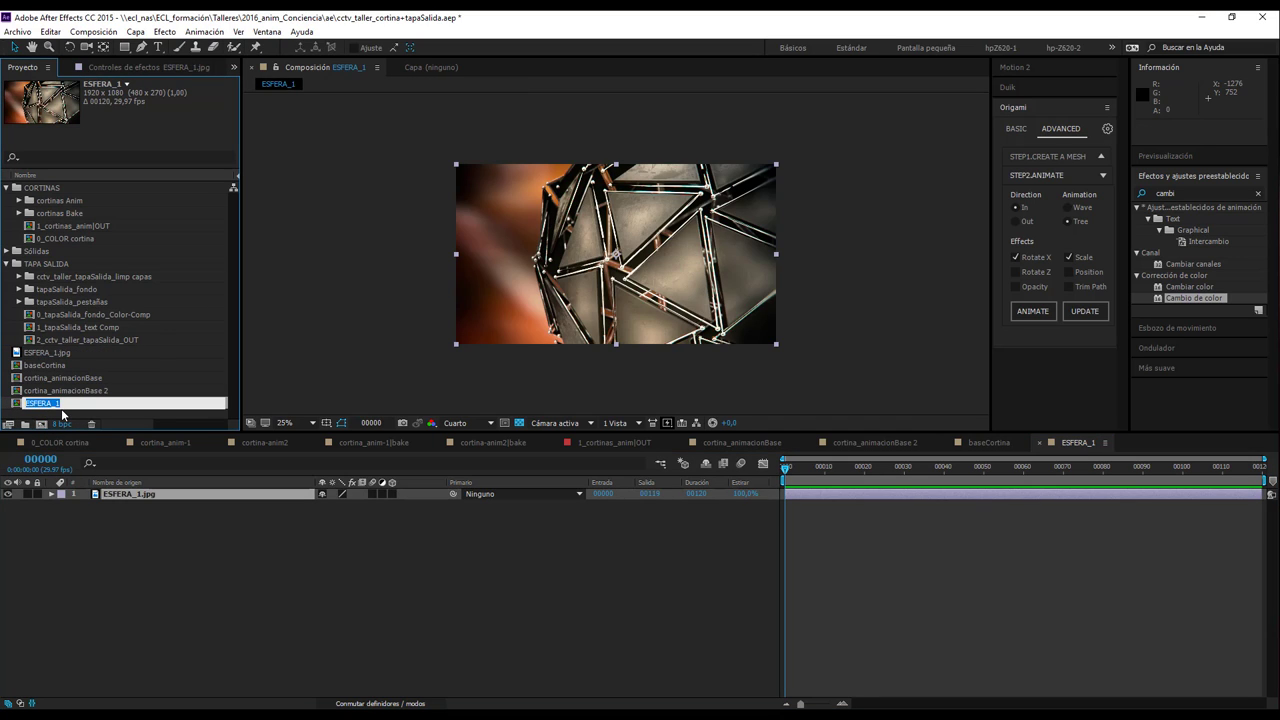
{"action": "type", "text": "IN_VIDEO"}
{"action": "key", "text": "Return"}
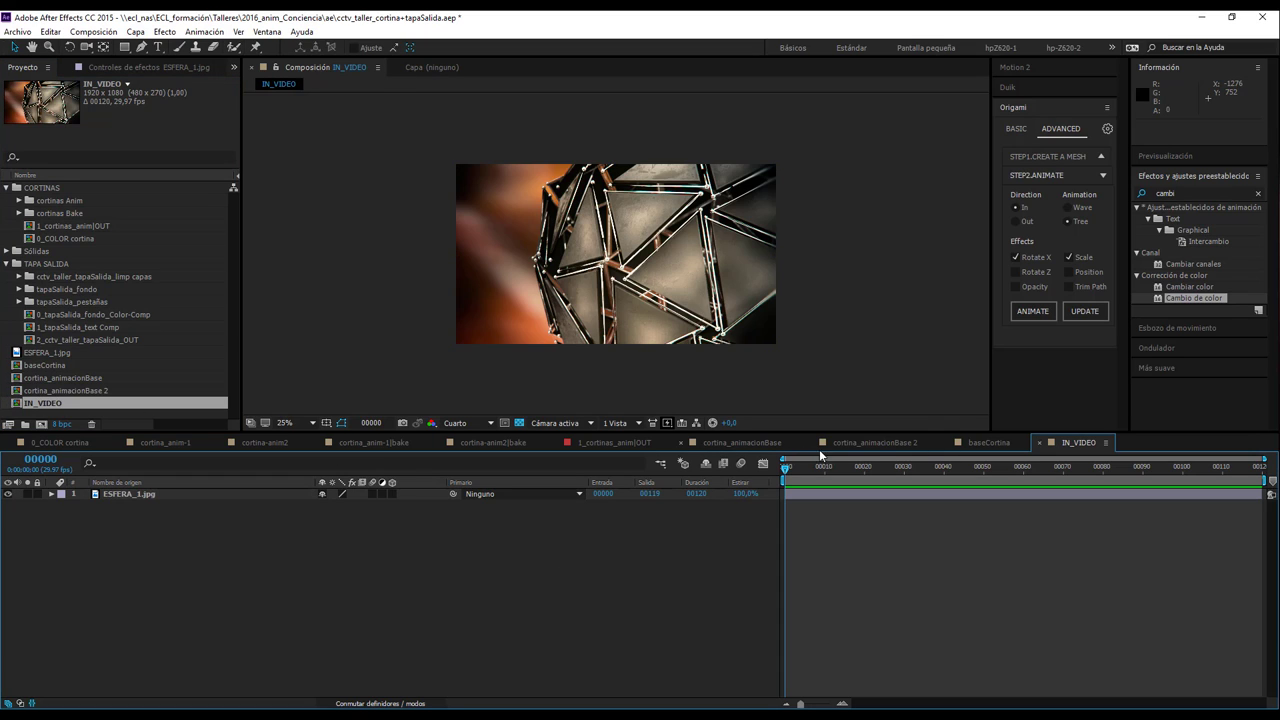
{"action": "left_click", "coordinate": [1012, 446]}
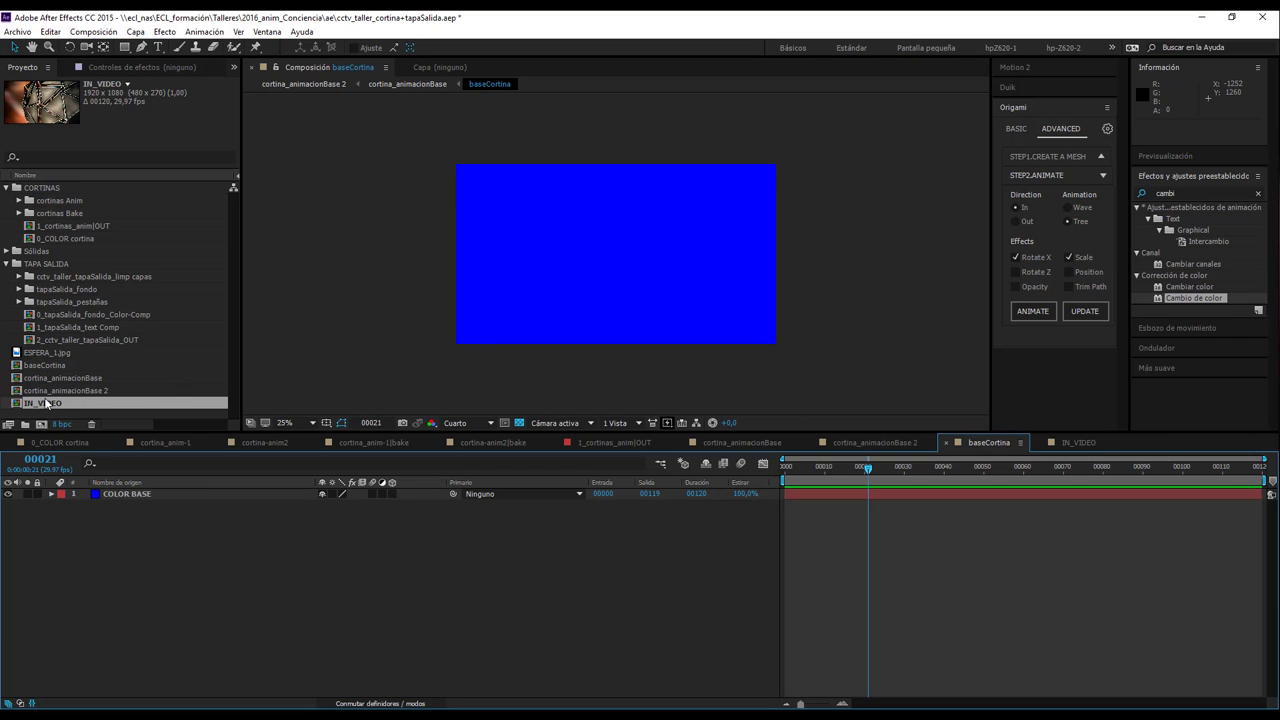
{"action": "left_click_drag", "start_coordinate": [50, 403], "coordinate": [97, 540]}
- Turn off COLOR BASE's visibility in baseCortina so the sphere image shows
{"action": "left_click", "coordinate": [109, 519]}
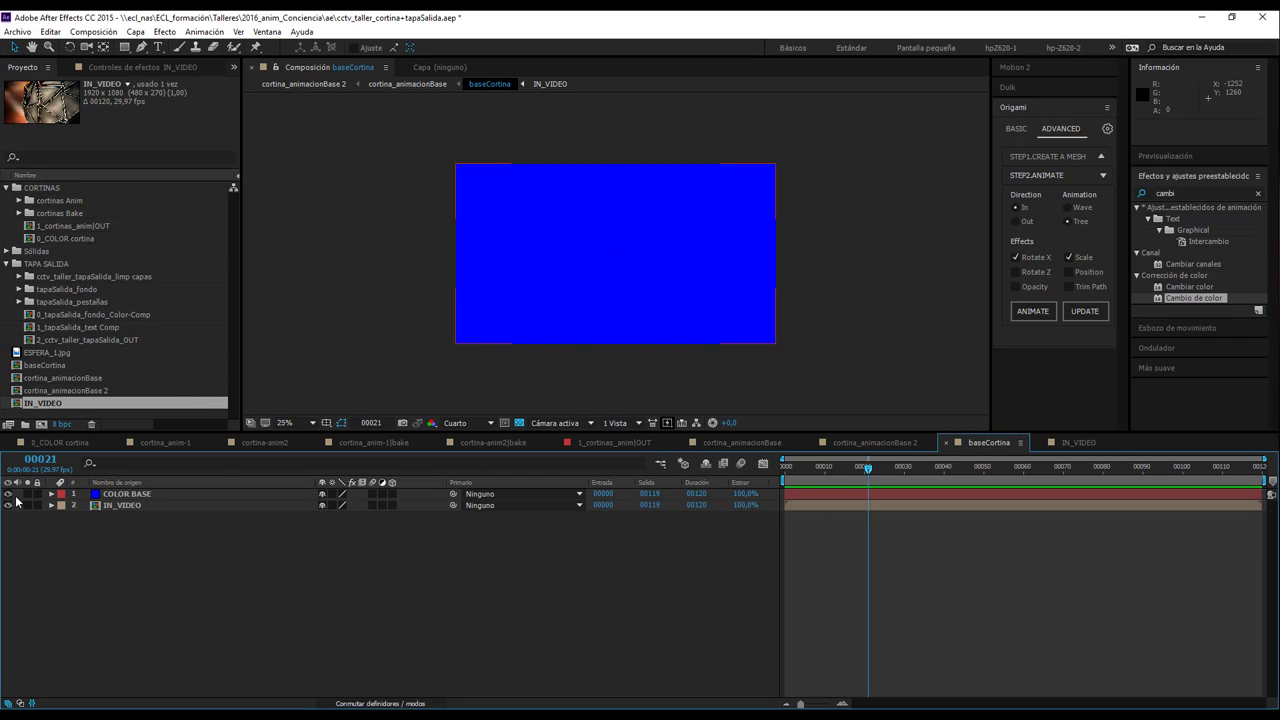
{"action": "left_click", "coordinate": [9, 494]}
{"action": "left_click", "coordinate": [9, 494]}
{"action": "left_click", "coordinate": [9, 494]}
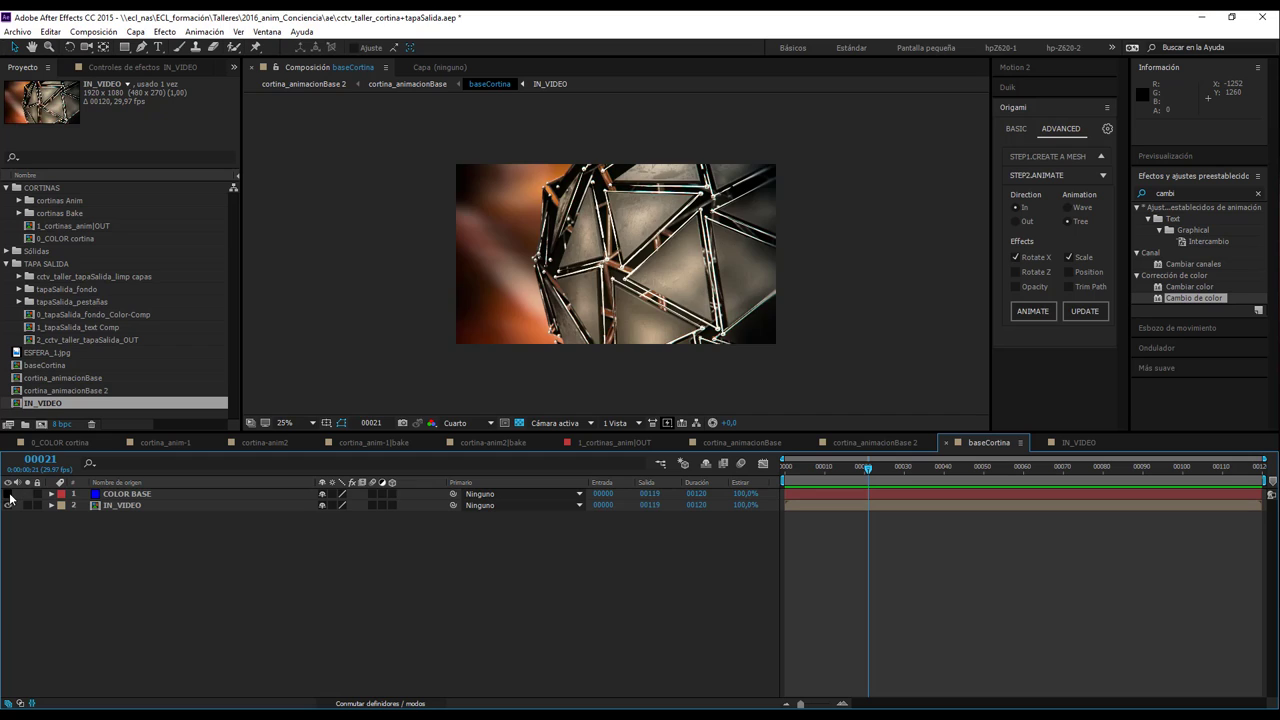
{"action": "left_click", "coordinate": [163, 503]}
{"action": "left_click", "coordinate": [780, 538]}
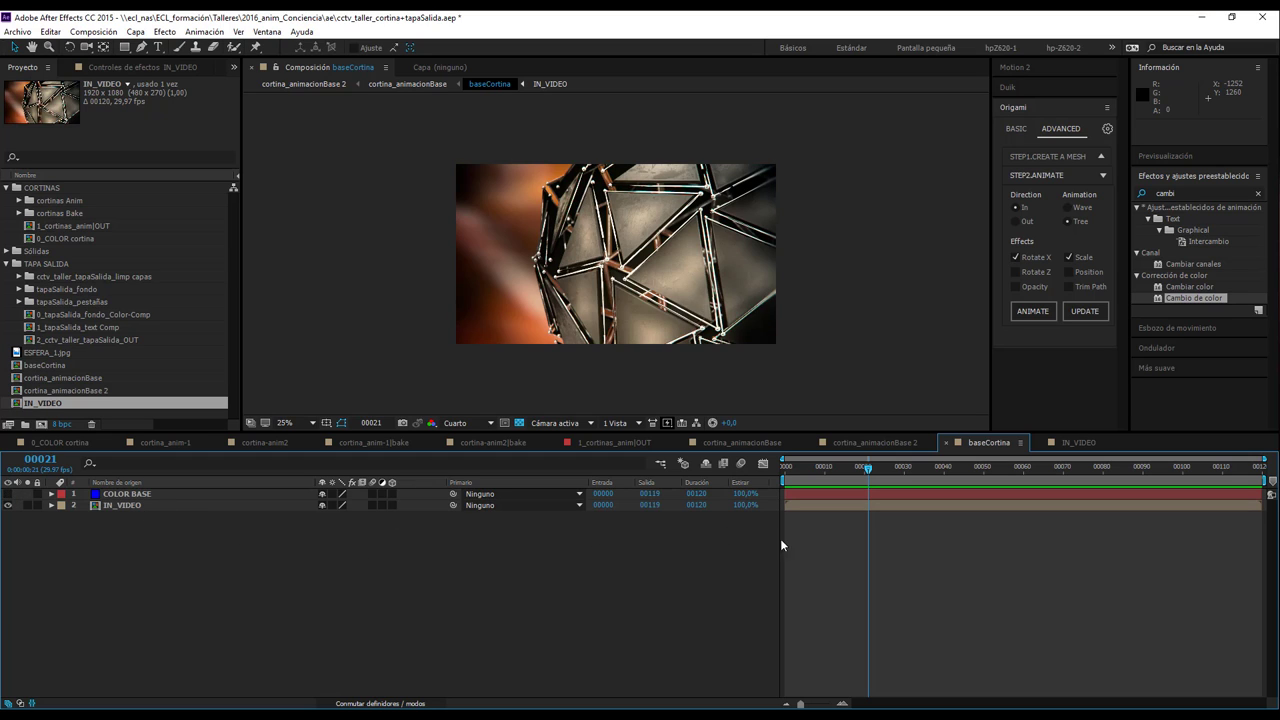
- Scrub the curtain animation in cortina_animacionBase 2 from frame 8 to 61 at 50% zoom
{"action": "left_click", "coordinate": [878, 443]}
{"action": "left_click", "coordinate": [820, 466]}
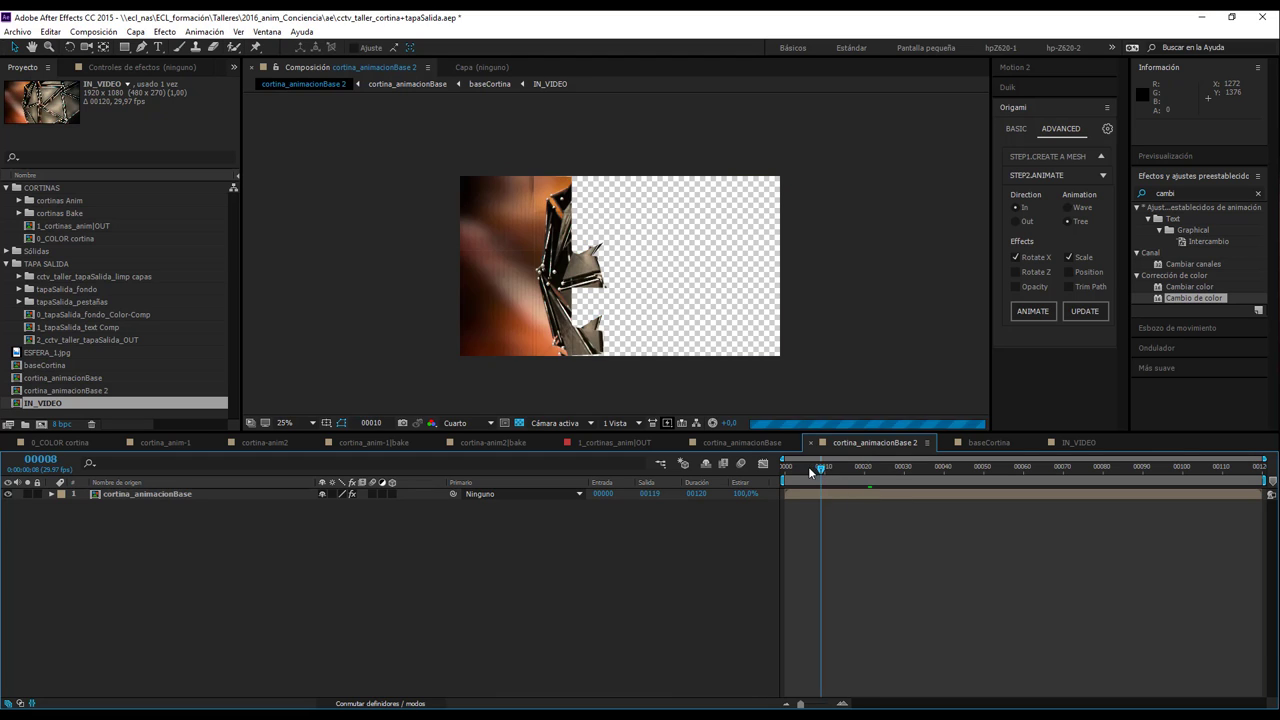
{"action": "left_click_drag", "start_coordinate": [809, 468], "coordinate": [1046, 464]}
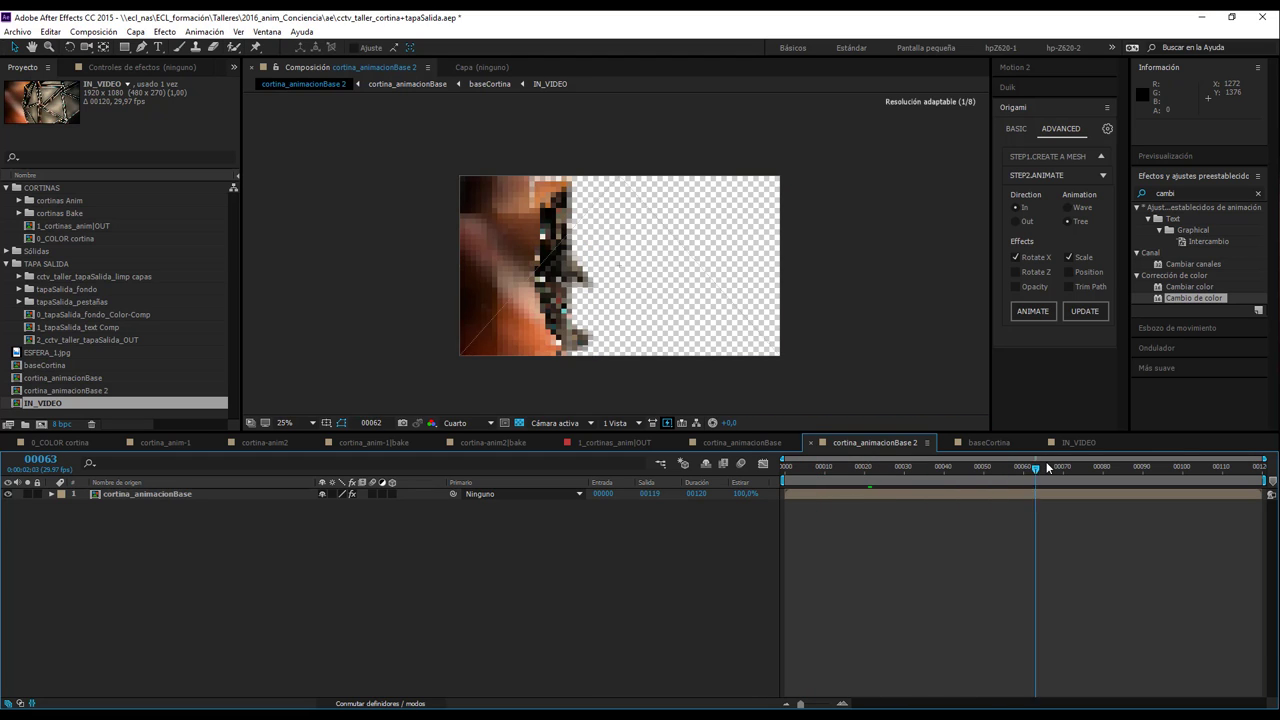
{"action": "left_click_drag", "start_coordinate": [1046, 468], "coordinate": [924, 474]}
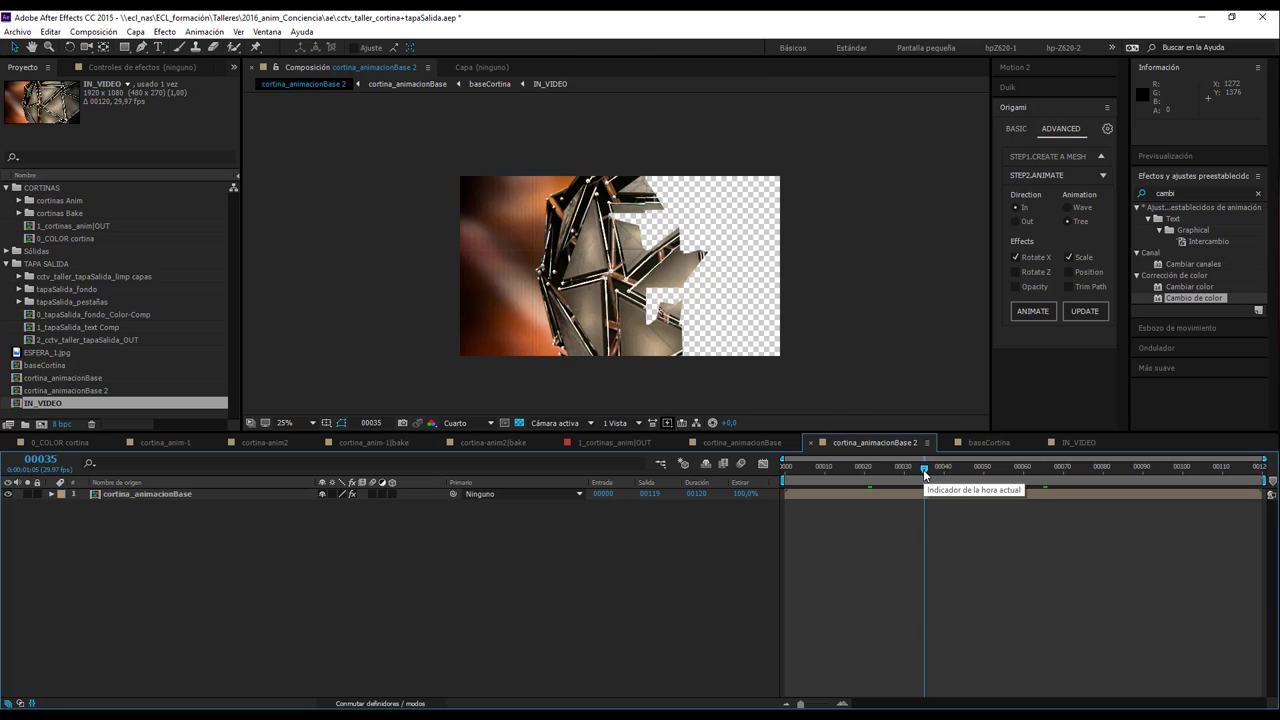
{"action": "key", "text": "period"}
{"action": "left_click", "coordinate": [985, 470]}
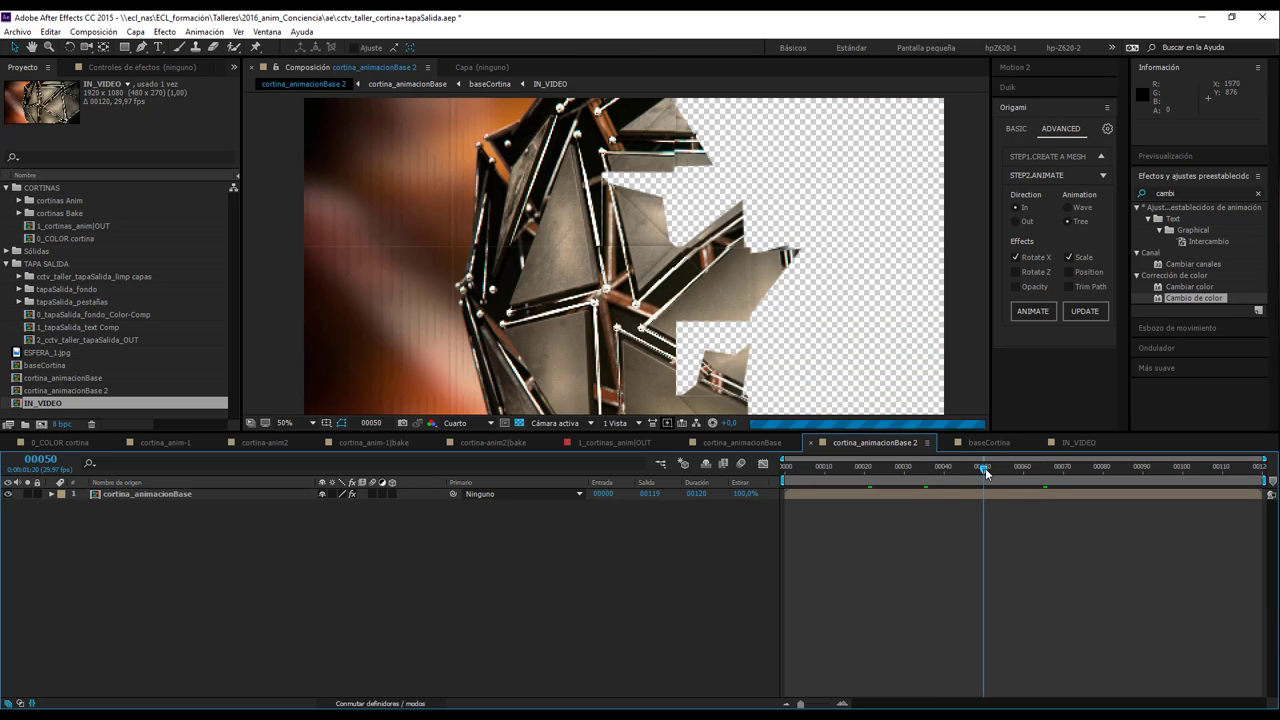
{"action": "left_click_drag", "start_coordinate": [985, 472], "coordinate": [1027, 468]}
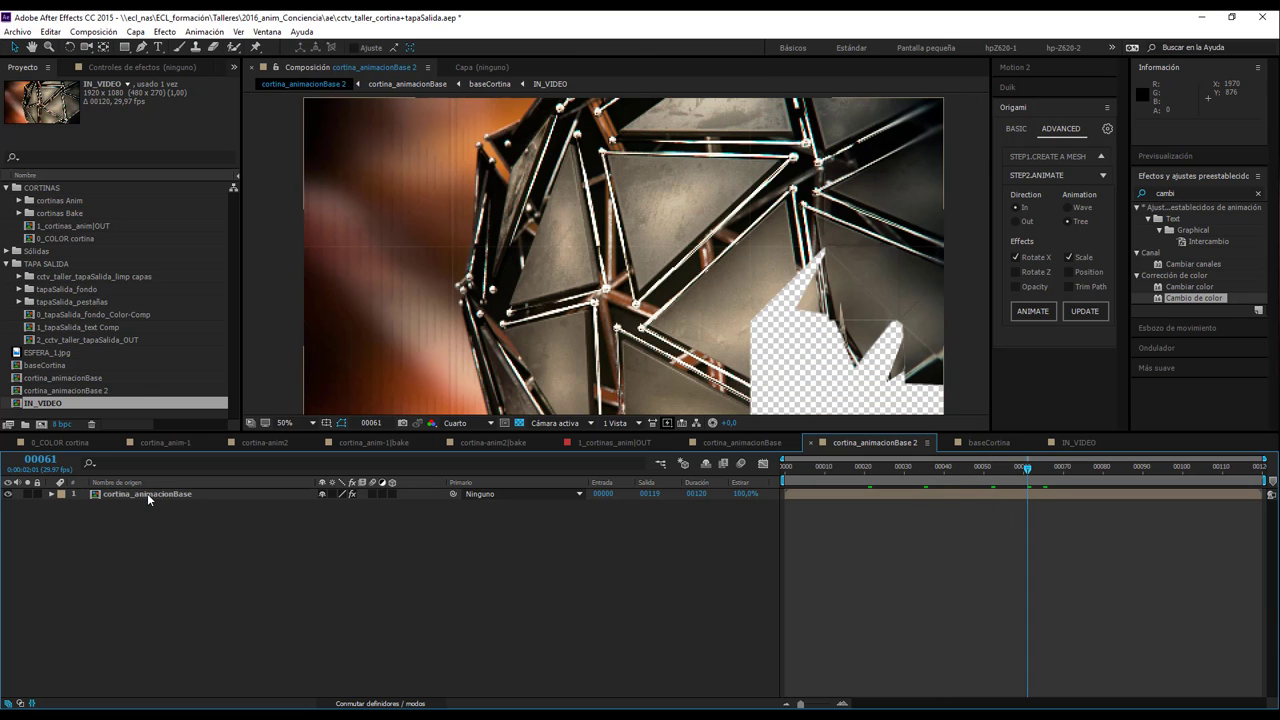
- Select the cortina_animacionBase layer and play a preview from frame 32
{"action": "left_click", "coordinate": [147, 493]}
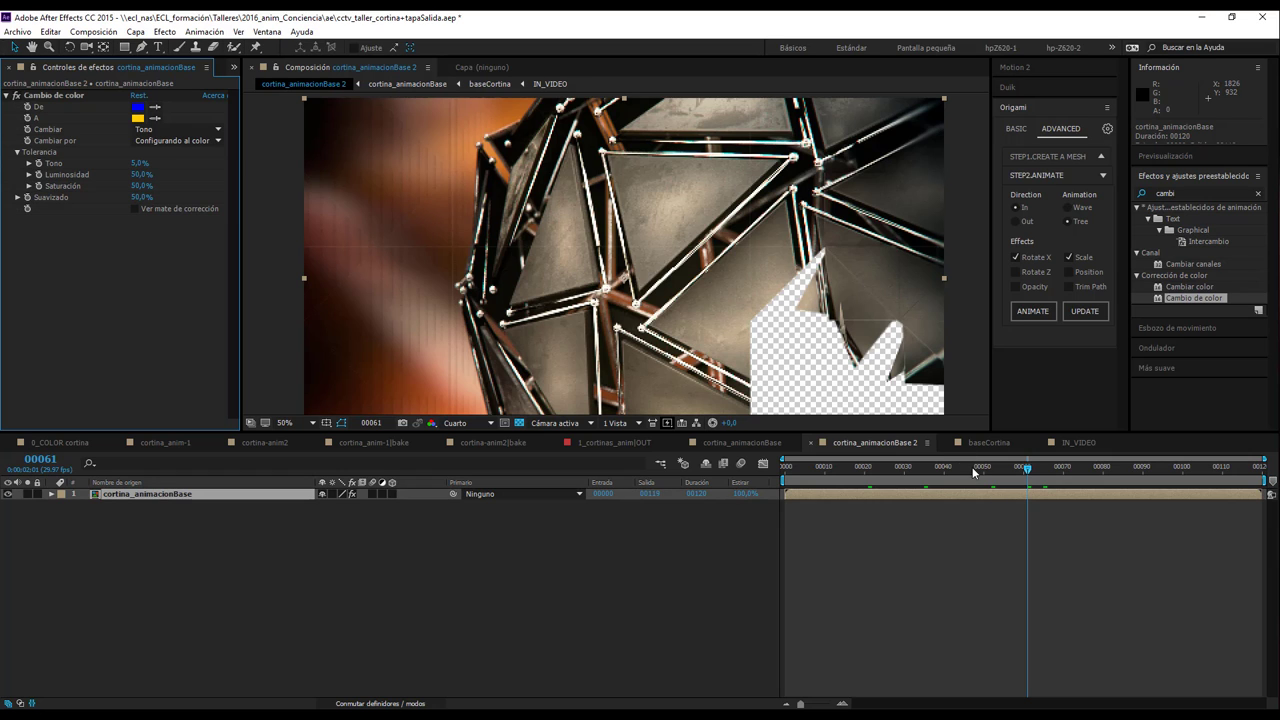
{"action": "left_click_drag", "start_coordinate": [957, 473], "coordinate": [912, 470]}
{"action": "key", "text": "space"}
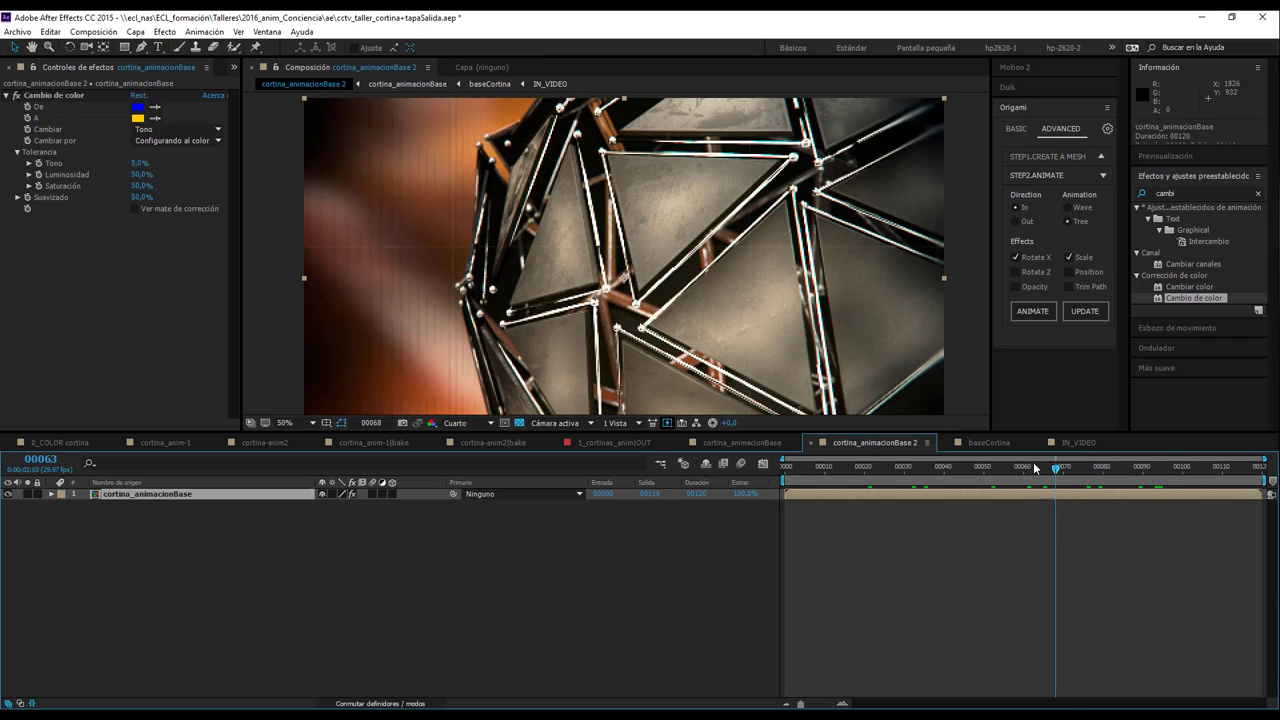
{"action": "key", "text": "space"}
{"action": "left_click_drag", "start_coordinate": [873, 477], "coordinate": [986, 487]}
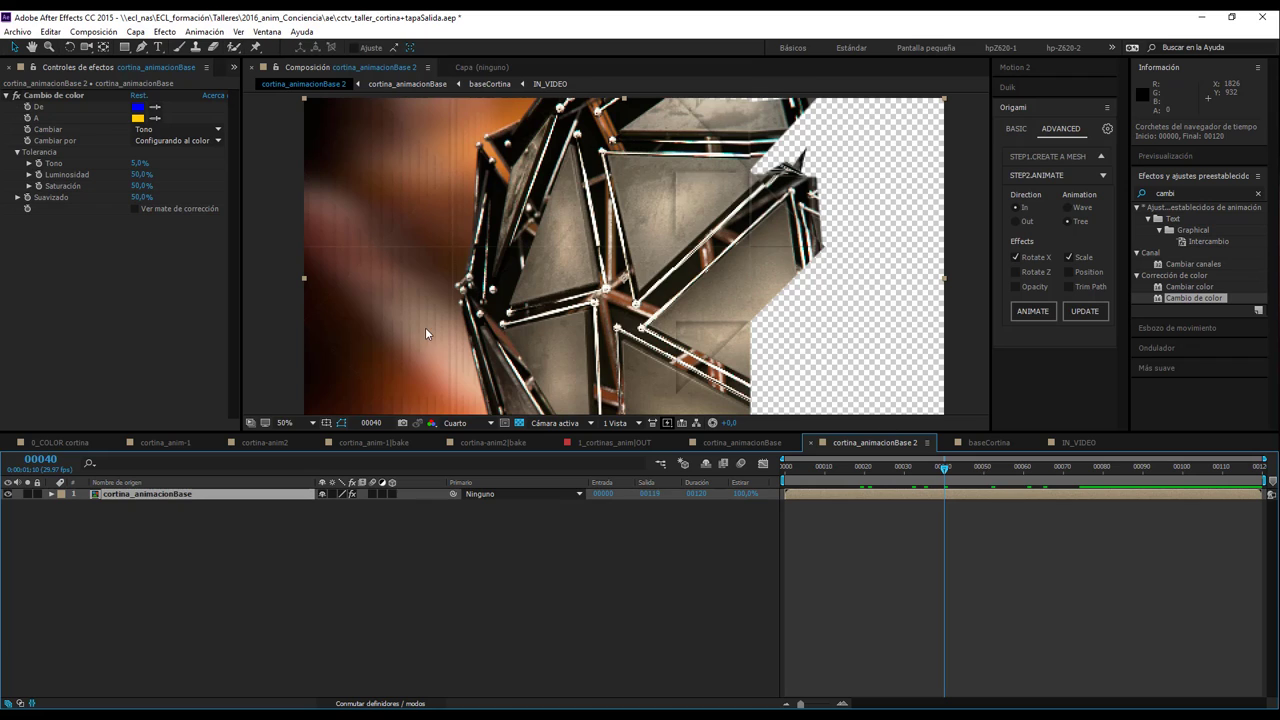
- Make COLOR BASE visible again in baseCortina and view the result in cortina_animacionBase 2
{"action": "left_click", "coordinate": [1050, 444]}
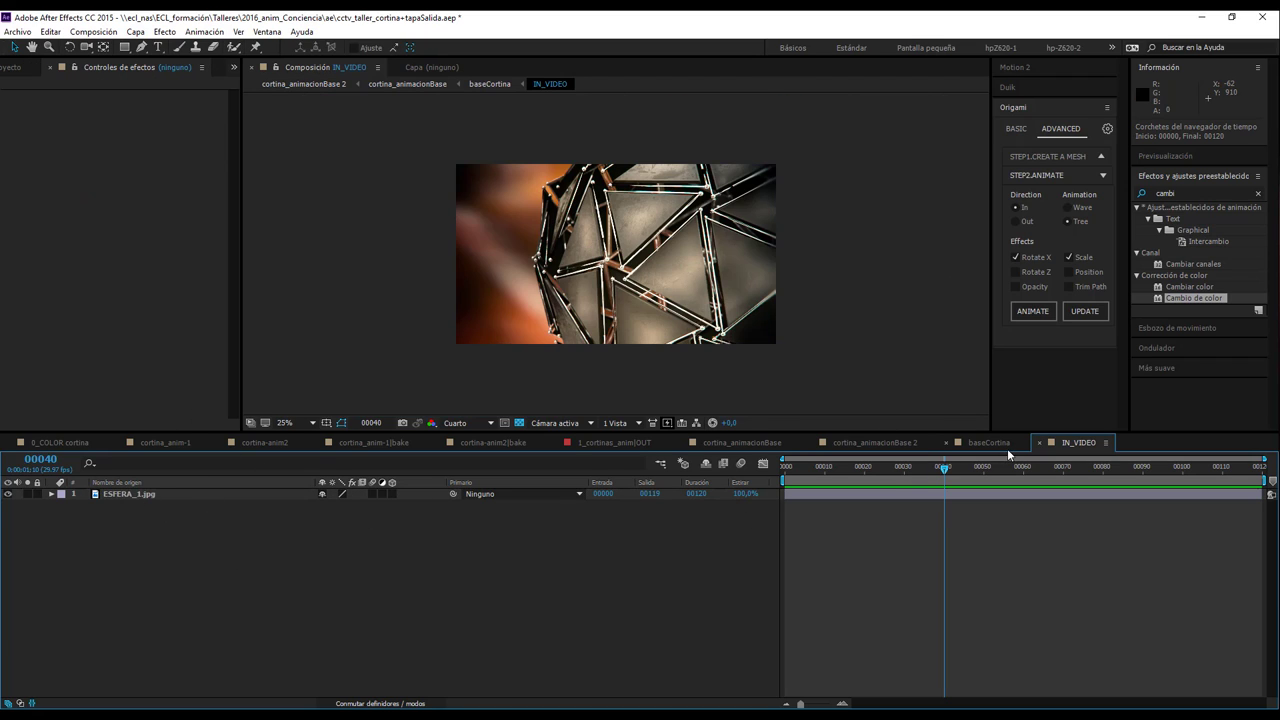
{"action": "left_click", "coordinate": [1007, 448]}
{"action": "left_click", "coordinate": [7, 505]}
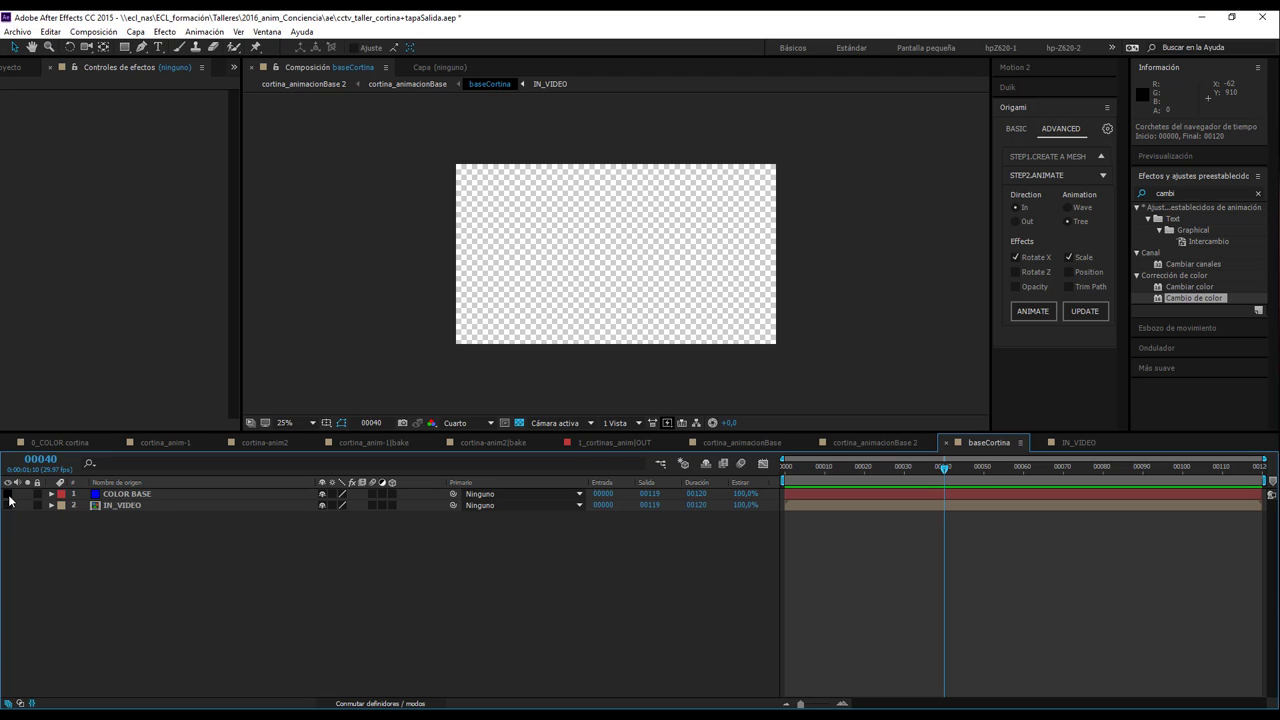
{"action": "left_click", "coordinate": [7, 494]}
{"action": "left_click", "coordinate": [7, 505]}
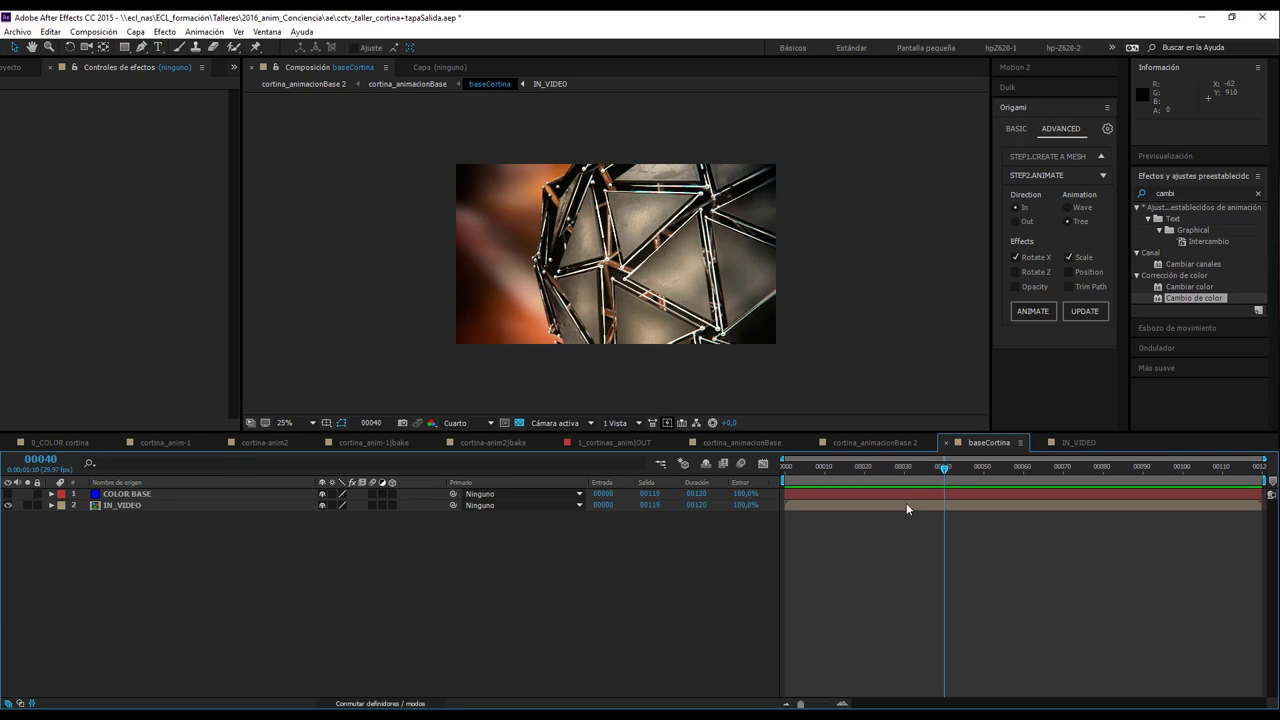
{"action": "left_click", "coordinate": [895, 444]}
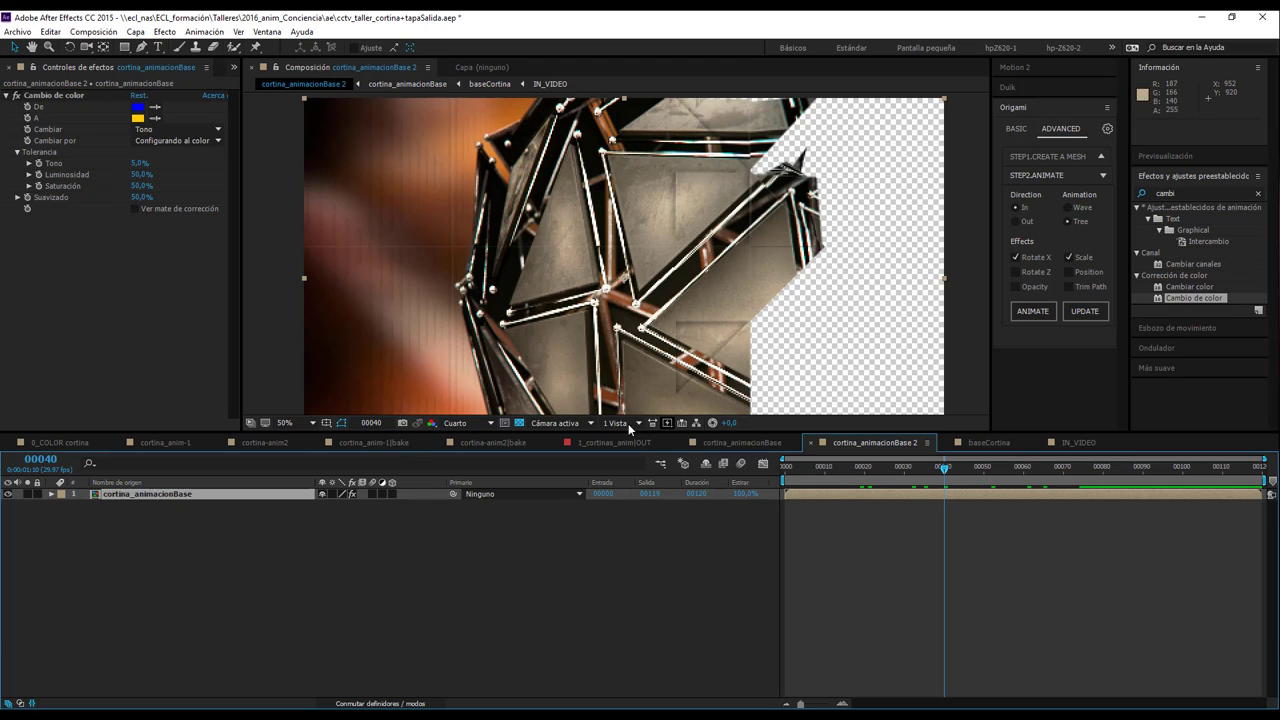
- Reveal Opacity for COLOR BASE and IN_VIDEO in baseCortina, then return to cortina_animacionBase 2
{"action": "left_click", "coordinate": [1082, 443]}
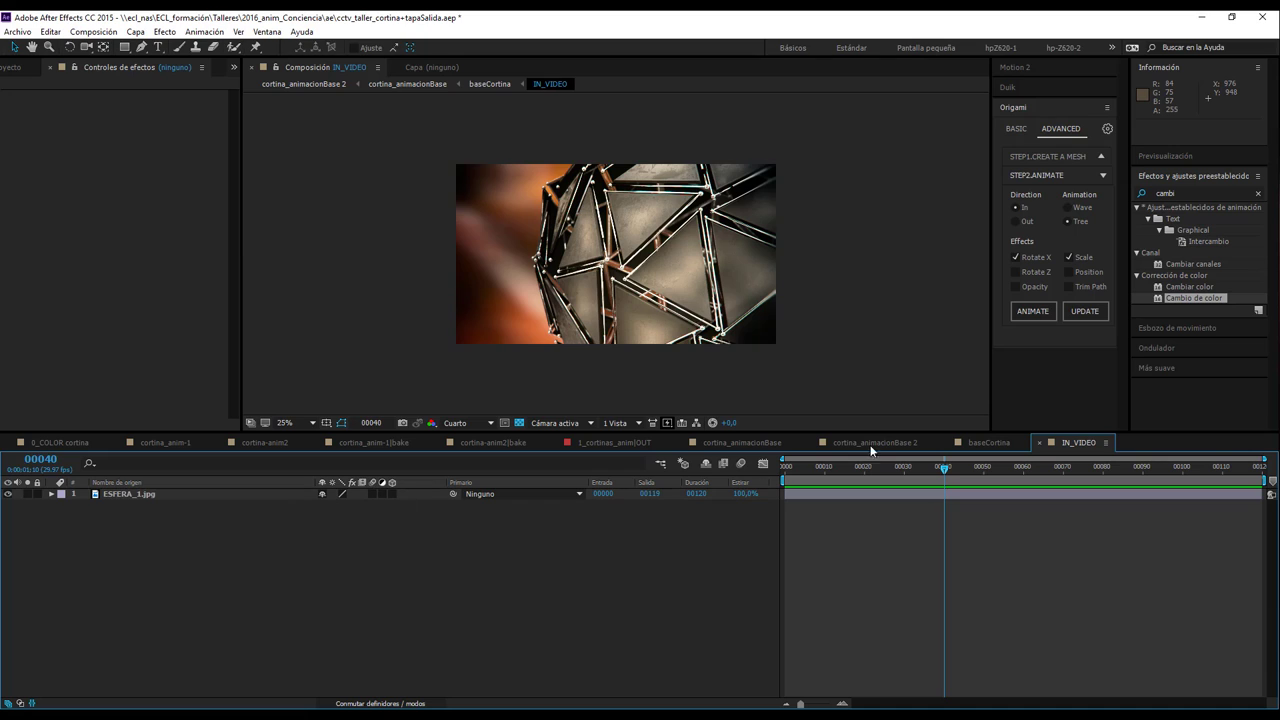
{"action": "left_click", "coordinate": [1000, 441]}
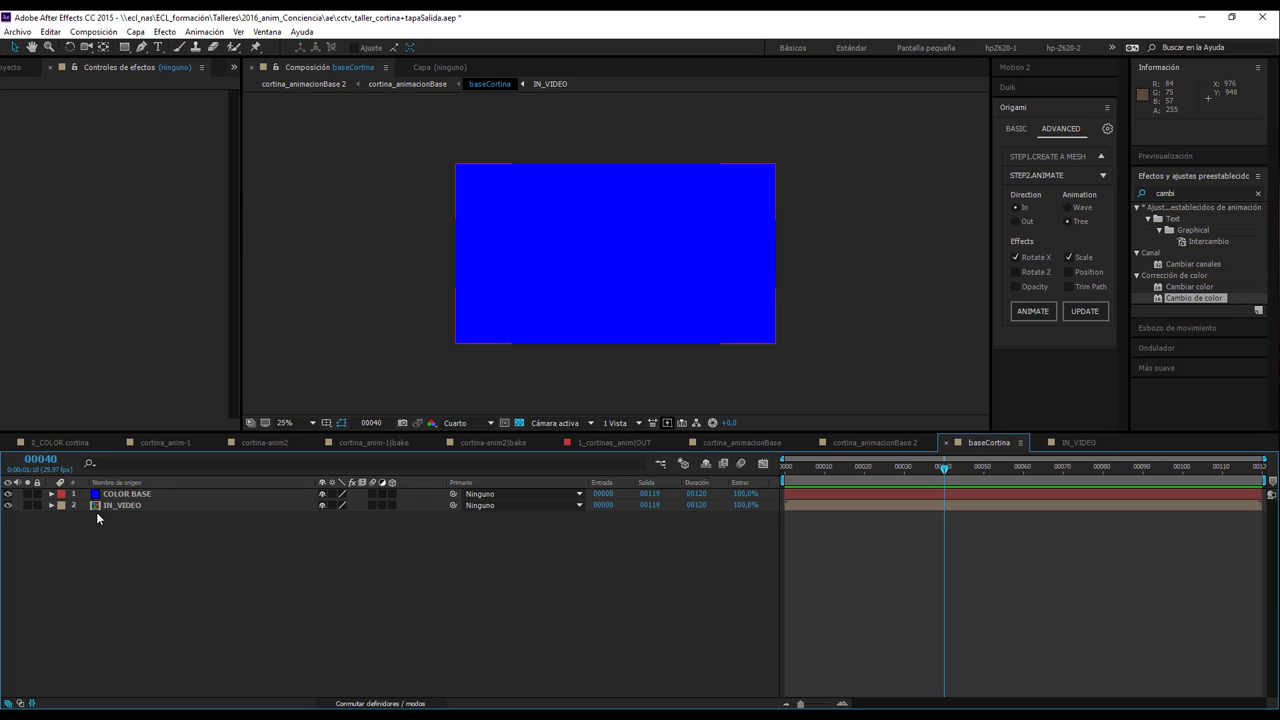
{"action": "left_click", "coordinate": [140, 494]}
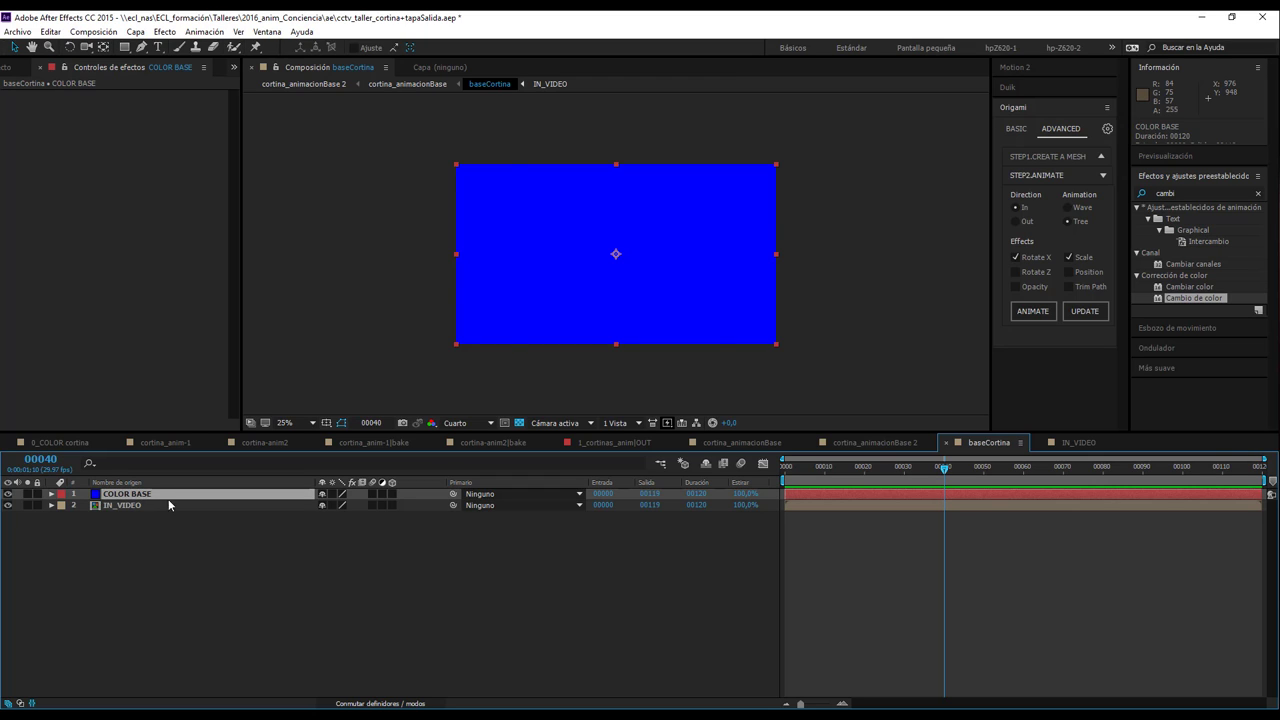
{"action": "key", "text": "t"}
{"action": "left_click", "coordinate": [112, 515]}
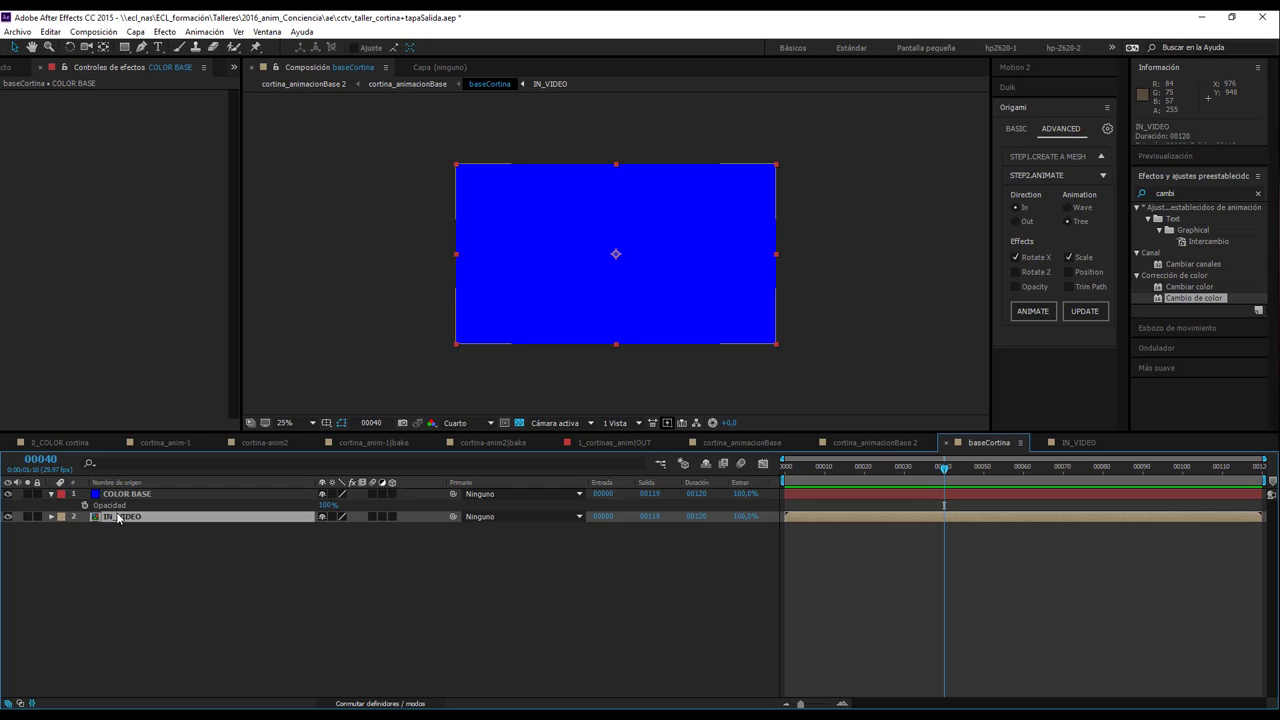
{"action": "key", "text": "t"}
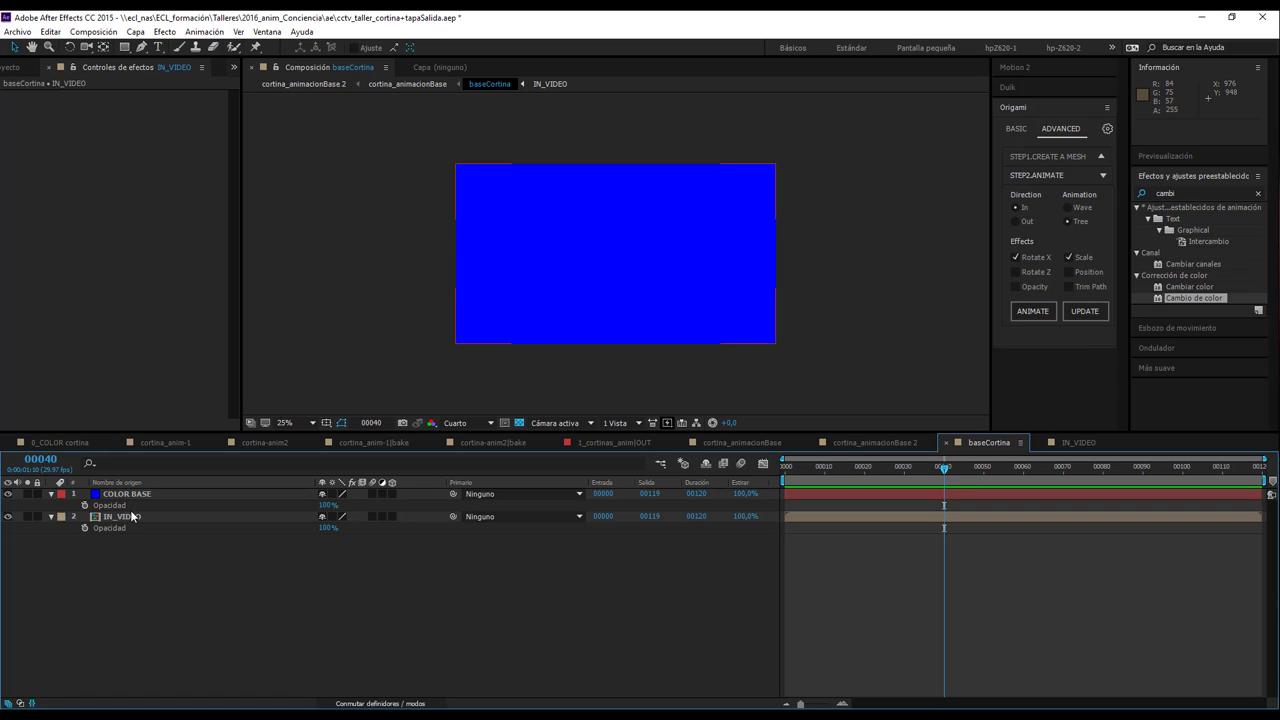
{"action": "left_click", "coordinate": [415, 579]}
{"action": "left_click", "coordinate": [894, 446]}
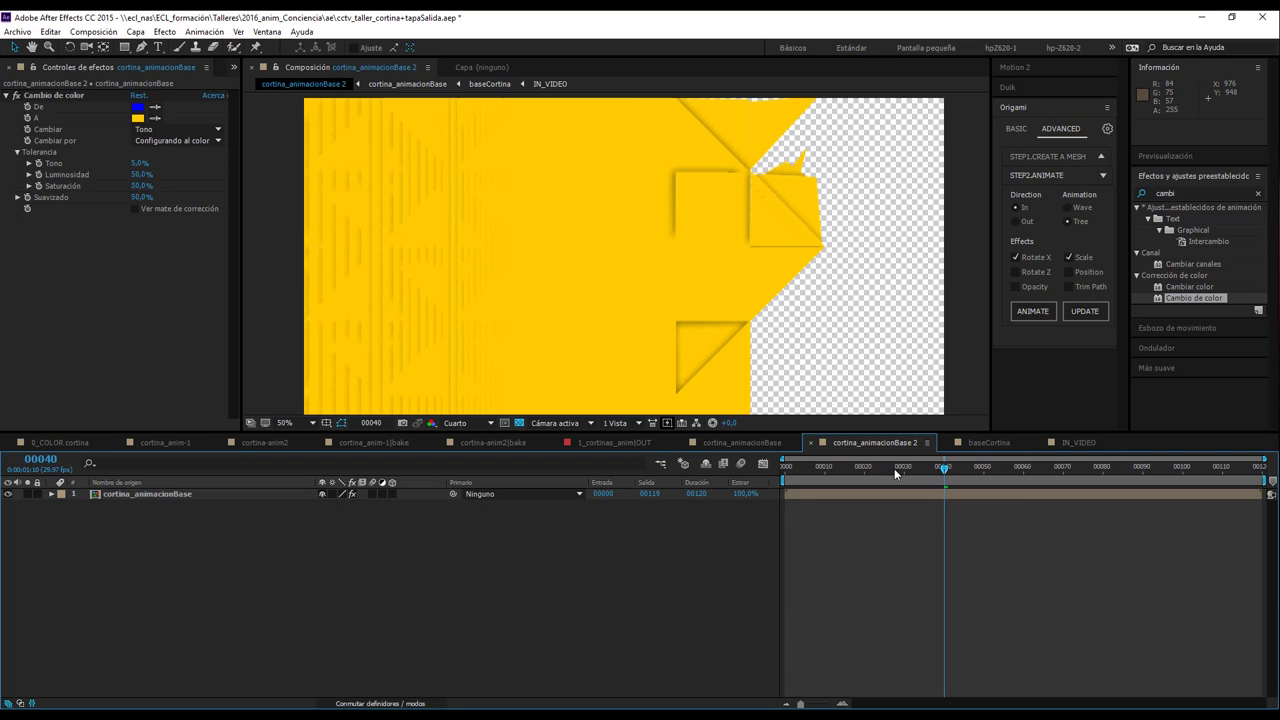
- Rename the cortina_animacionBase 2 composition to cortina_fx in Composition Settings
{"action": "key", "text": "ctrl+k"}
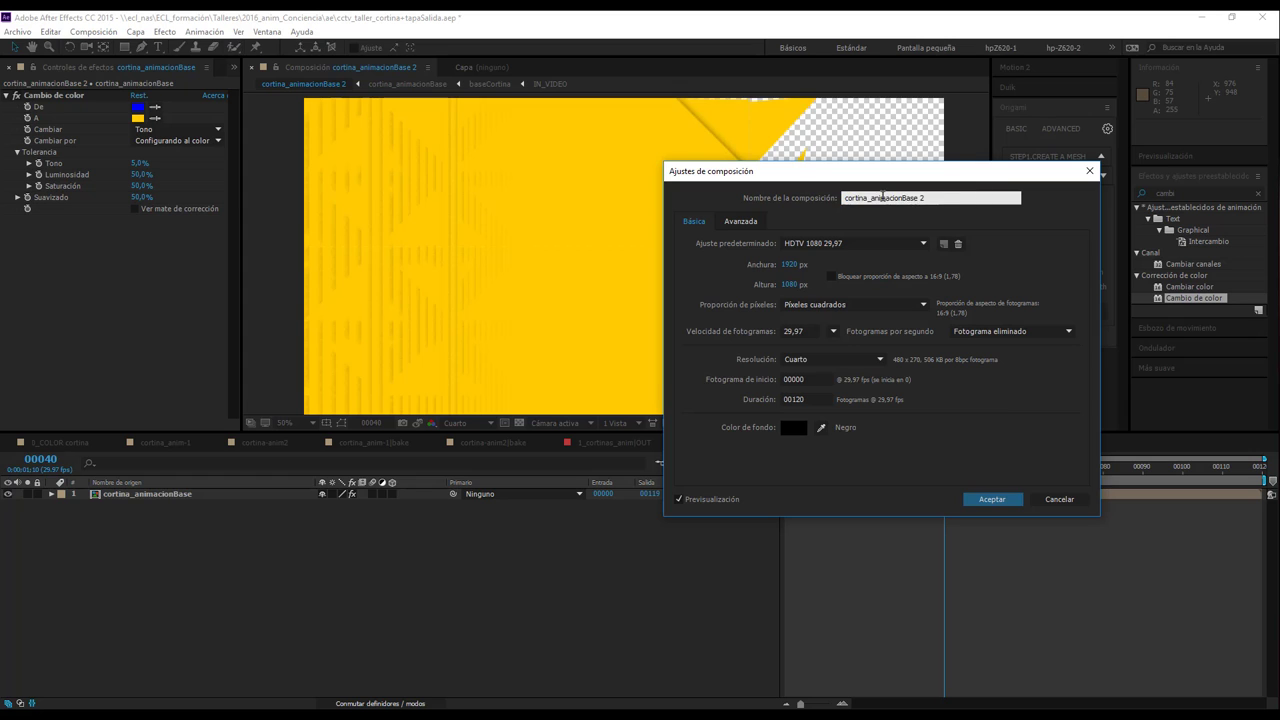
{"action": "left_click_drag", "start_coordinate": [871, 183], "coordinate": [880, 248]}
{"action": "key", "text": "shift+End"}
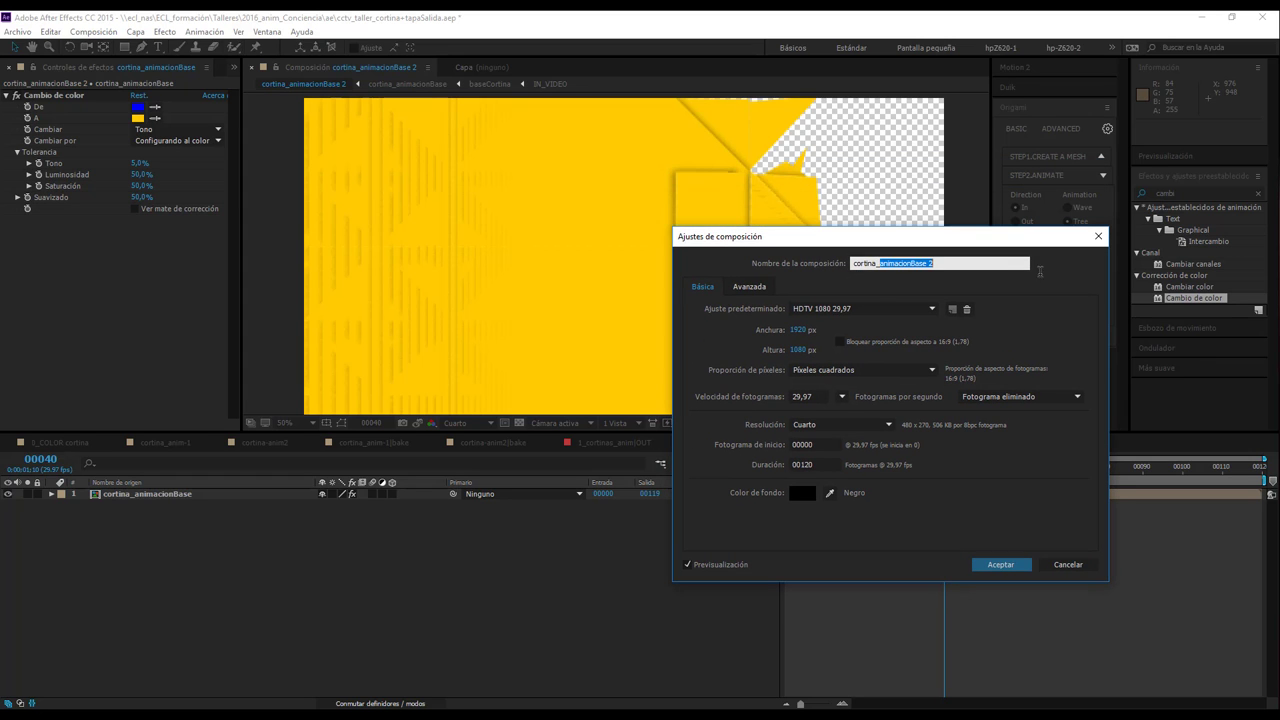
{"action": "key", "text": "BackSpace"}
{"action": "key", "text": "Escape"}
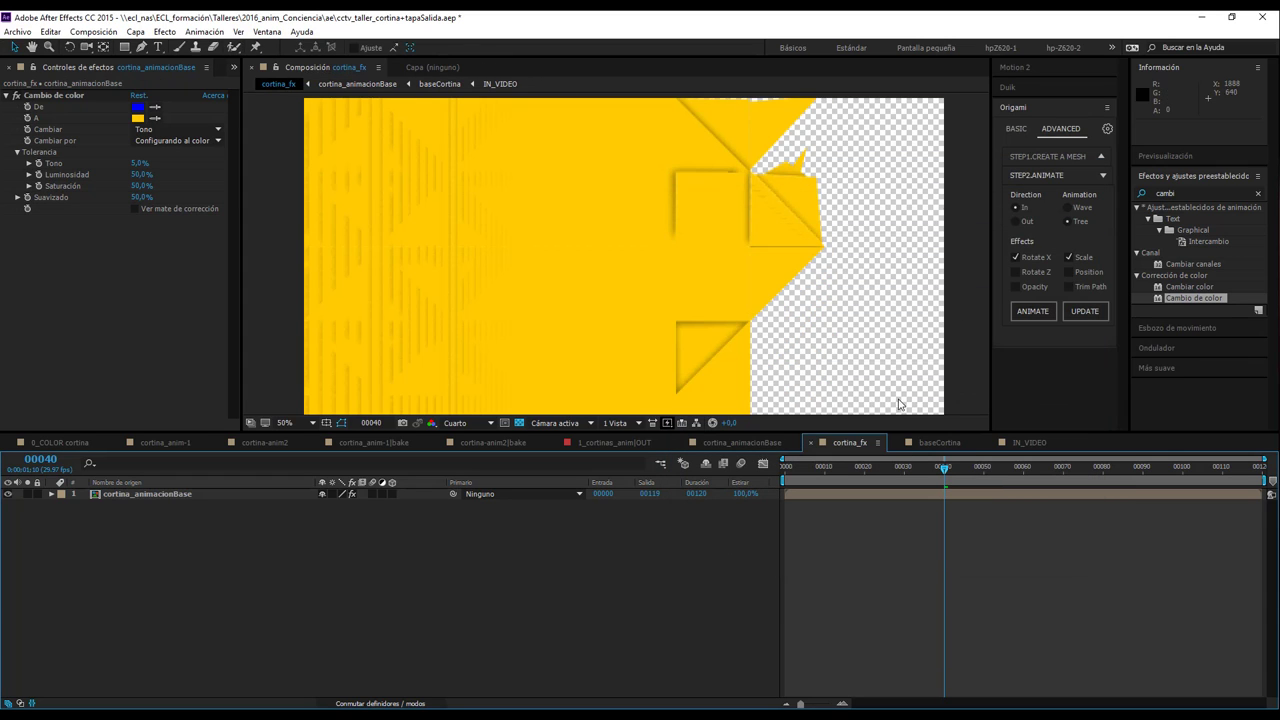
- Show the Project panel and select the cortina_fx composition
{"action": "left_click", "coordinate": [233, 67]}
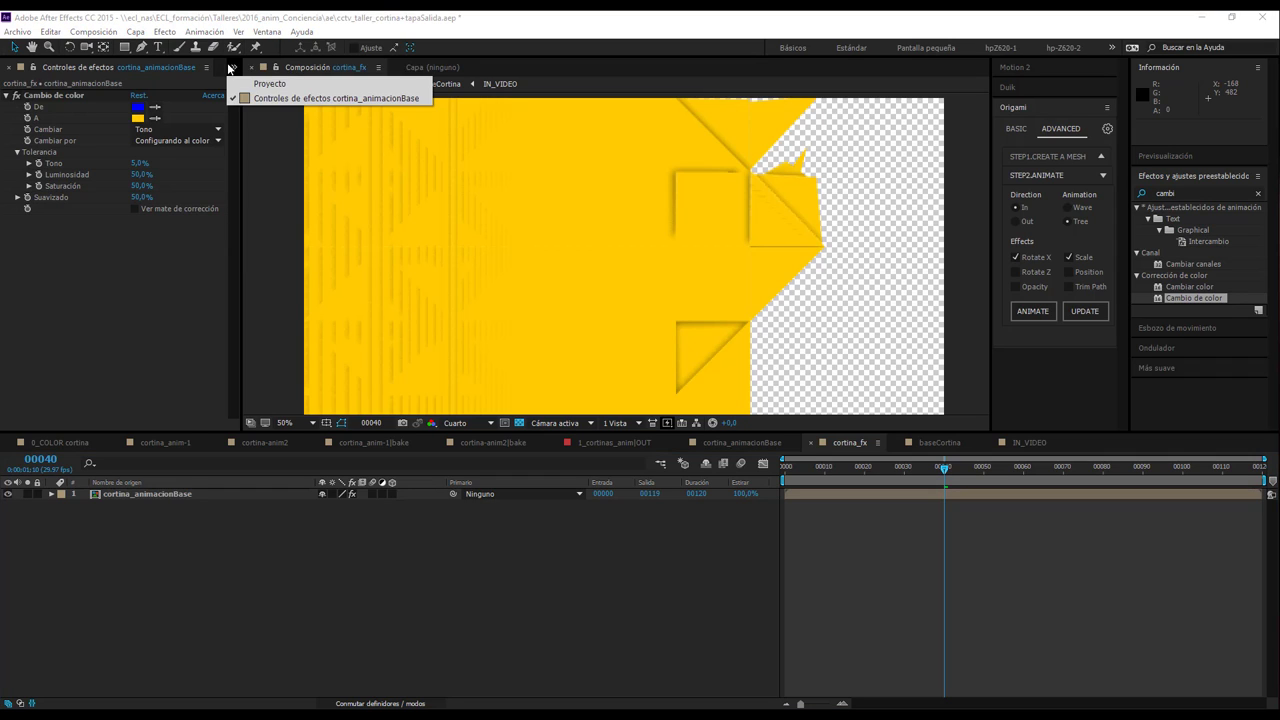
{"action": "left_click", "coordinate": [255, 81]}
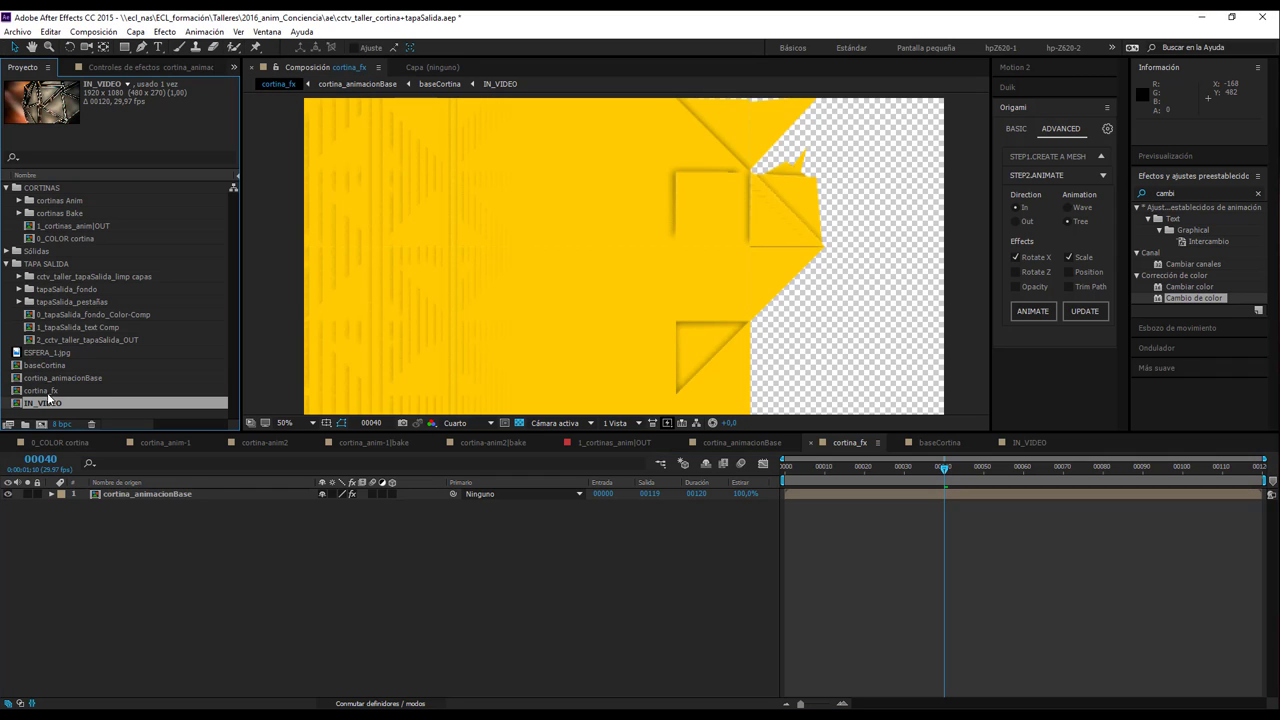
{"action": "left_click", "coordinate": [88, 391]}
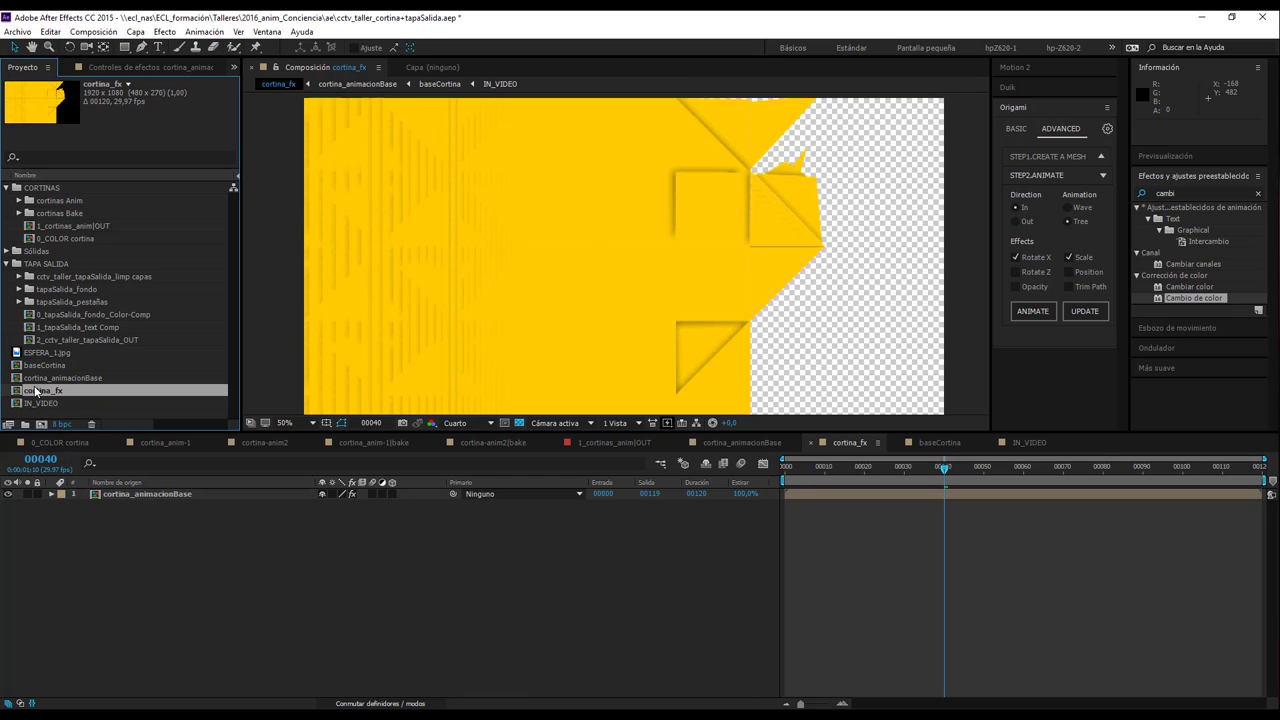
- Nest cortina_fx in a new composition and rename it cortina_OUT
{"action": "left_click_drag", "start_coordinate": [42, 393], "coordinate": [42, 424]}
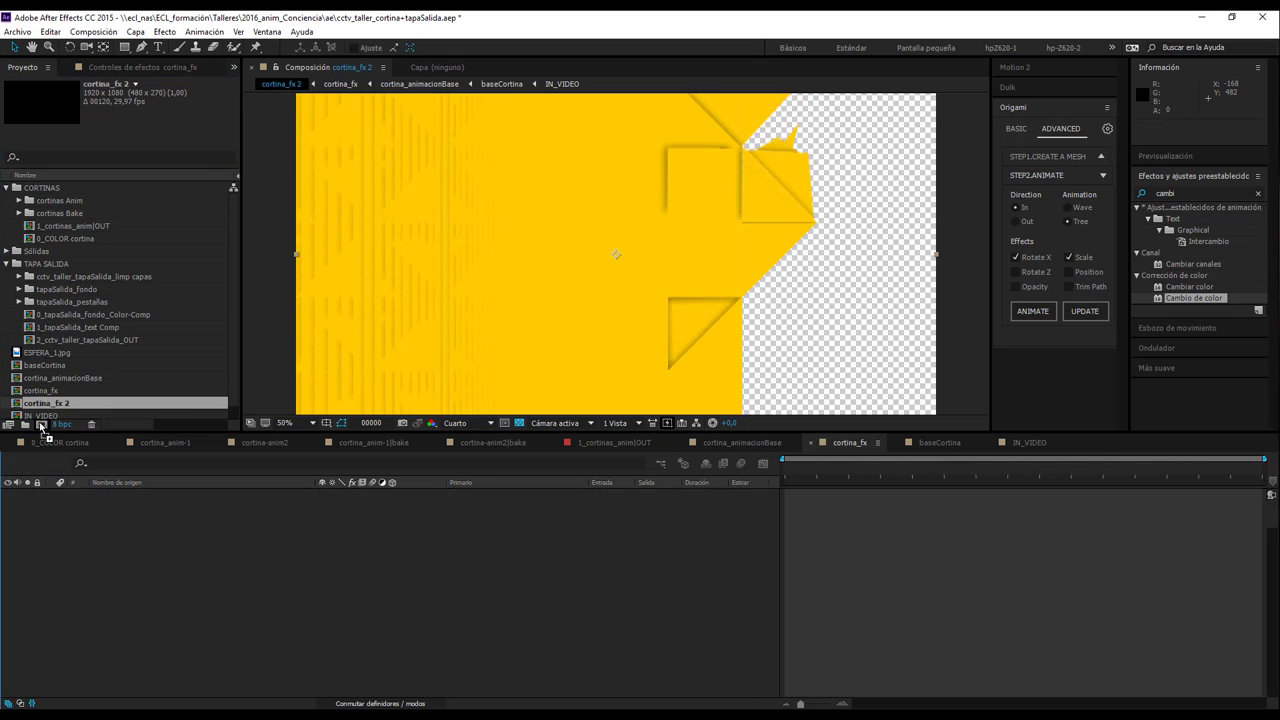
{"action": "key", "text": "ctrl+k"}
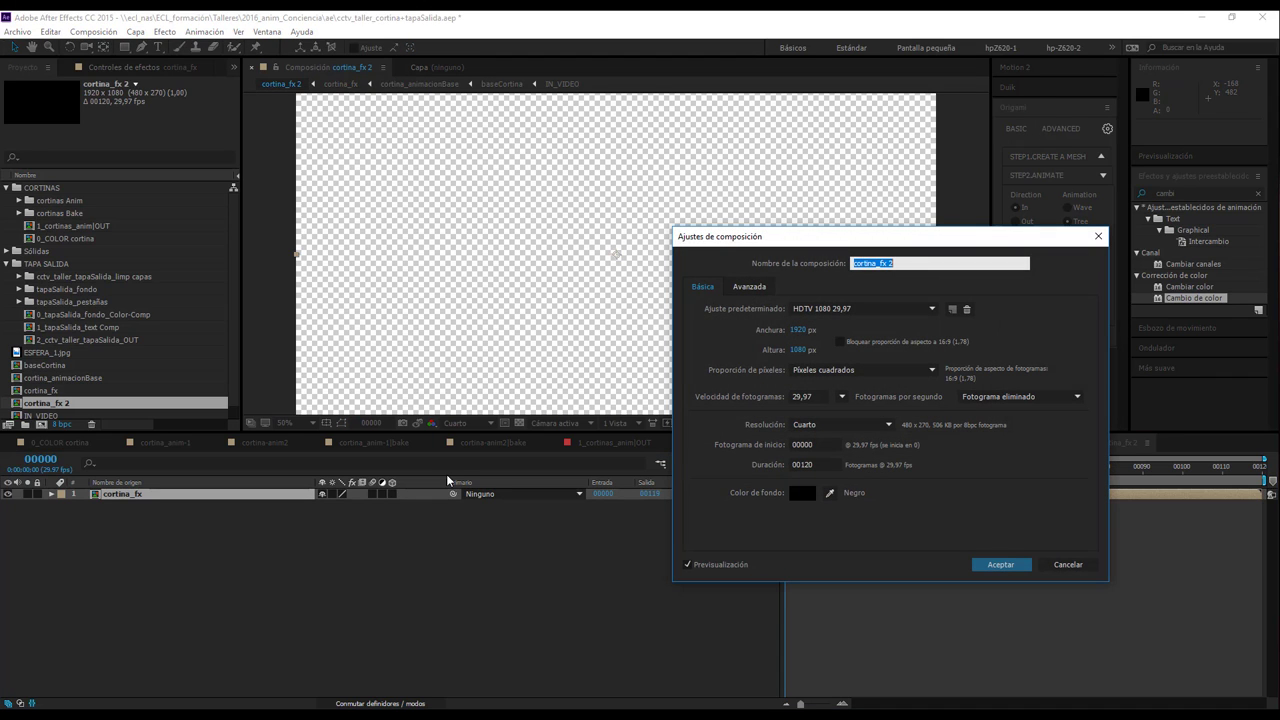
{"action": "key", "text": "End"}
{"action": "key", "text": "shift+Left"}
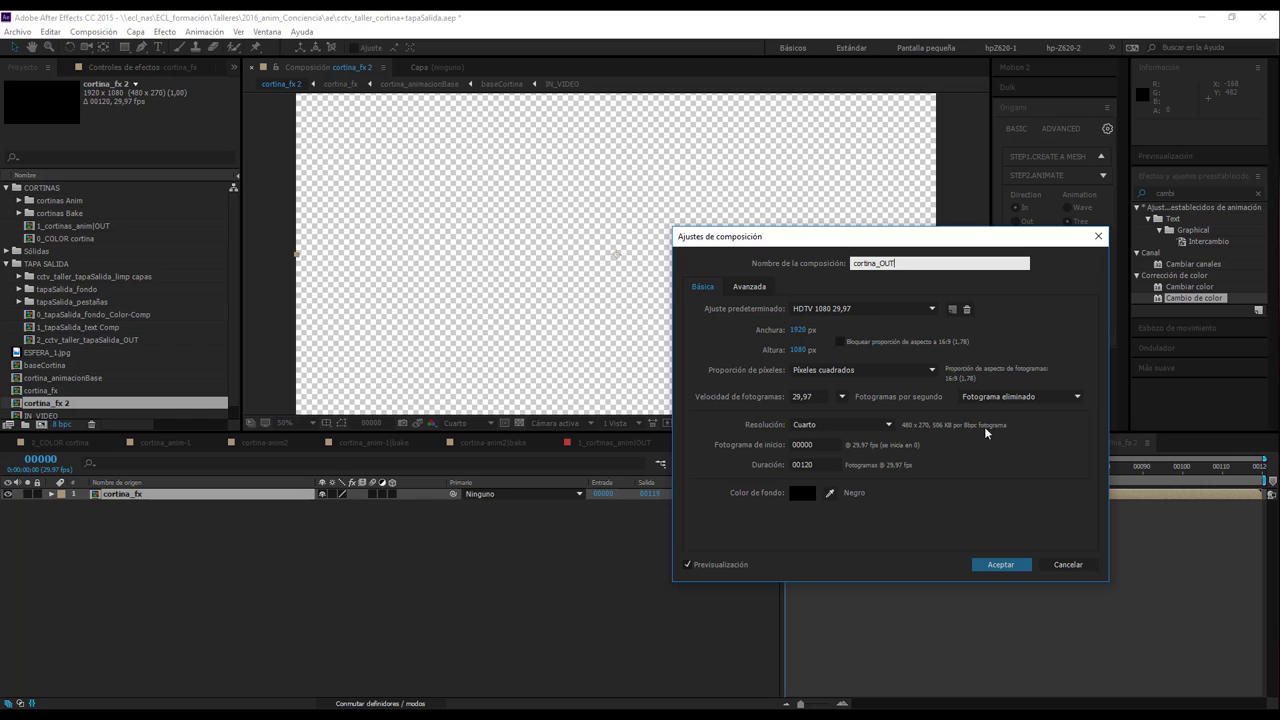
{"action": "left_click", "coordinate": [1001, 565]}
- Preview the yellow curtain animation in cortina_OUT
{"action": "key", "text": "space"}
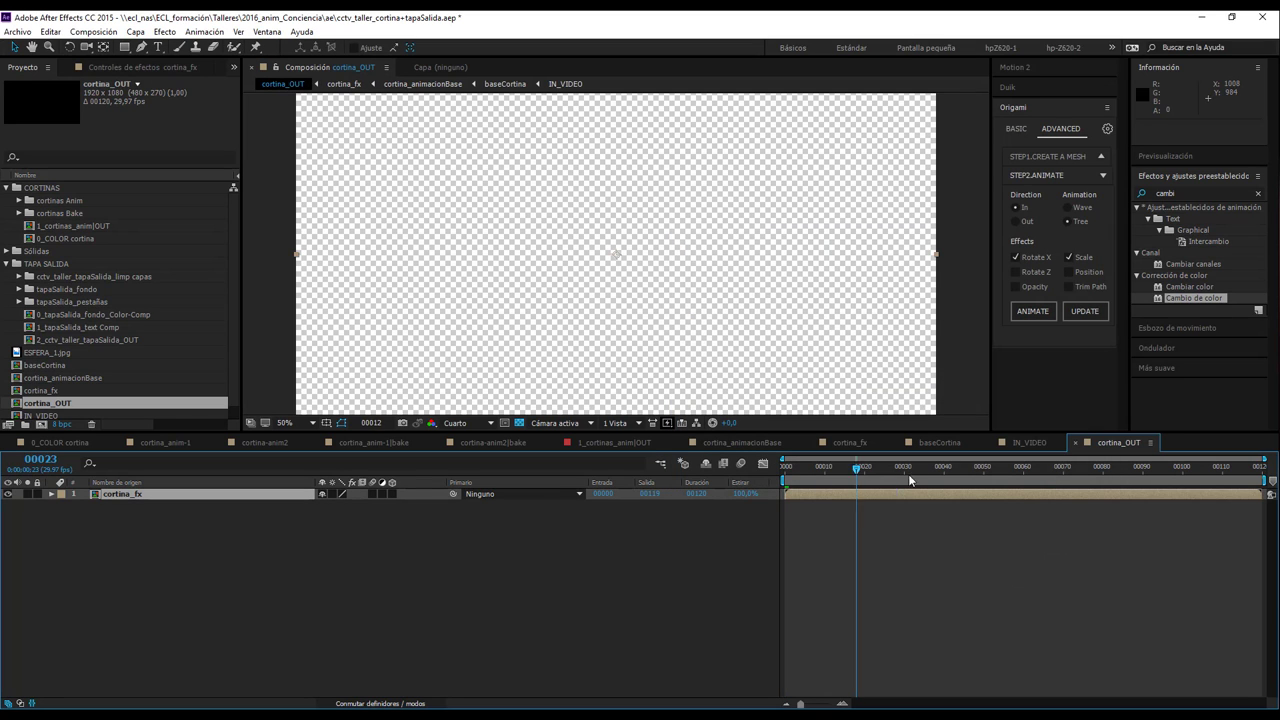
{"action": "scroll", "coordinate": [621, 244], "scroll_direction": "down", "scroll_amount": 2}
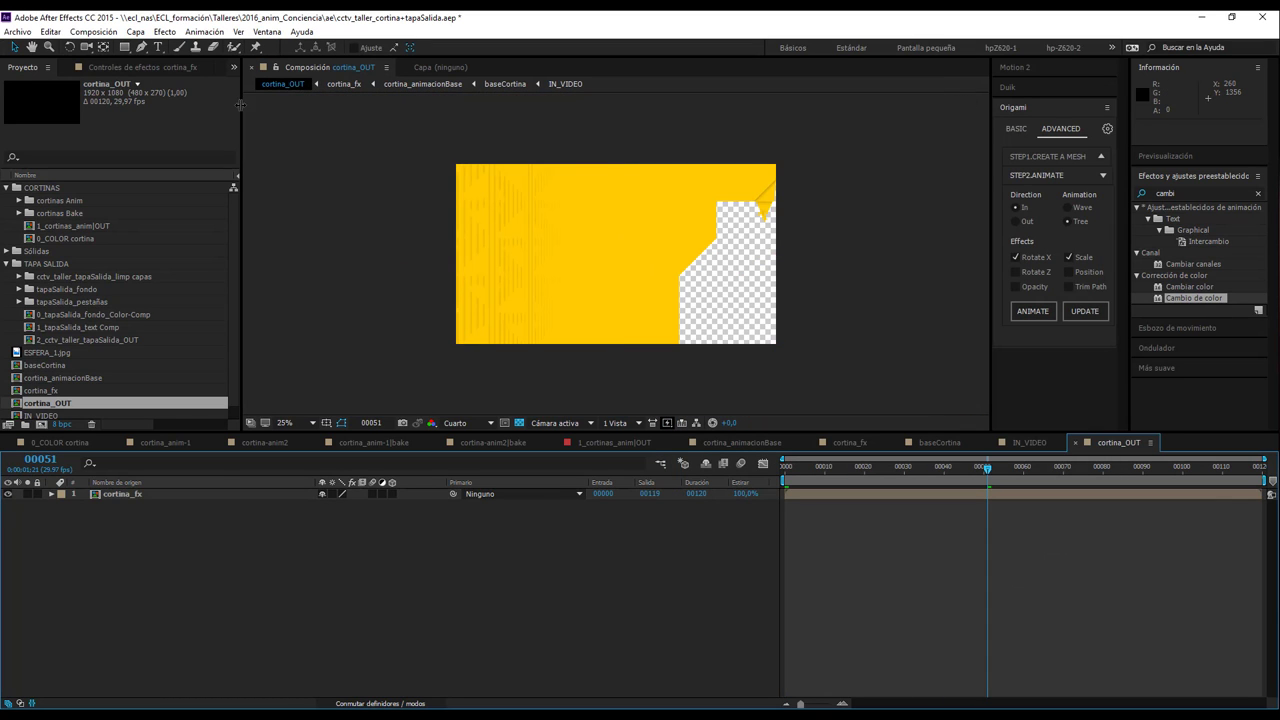
{"action": "left_click", "coordinate": [136, 32]}
{"action": "mouse_move", "coordinate": [140, 49]}
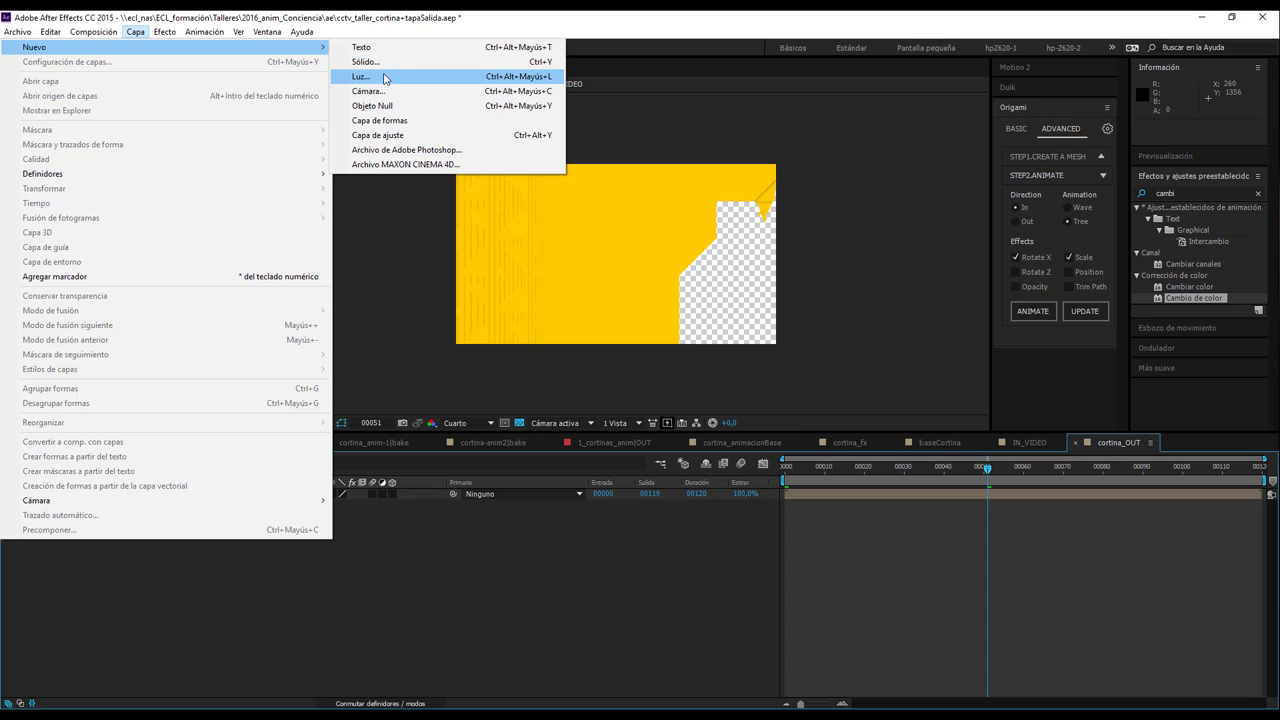
- Add a Null Object to cortina_OUT and rename it control_CORTINA
{"action": "left_click", "coordinate": [372, 105]}
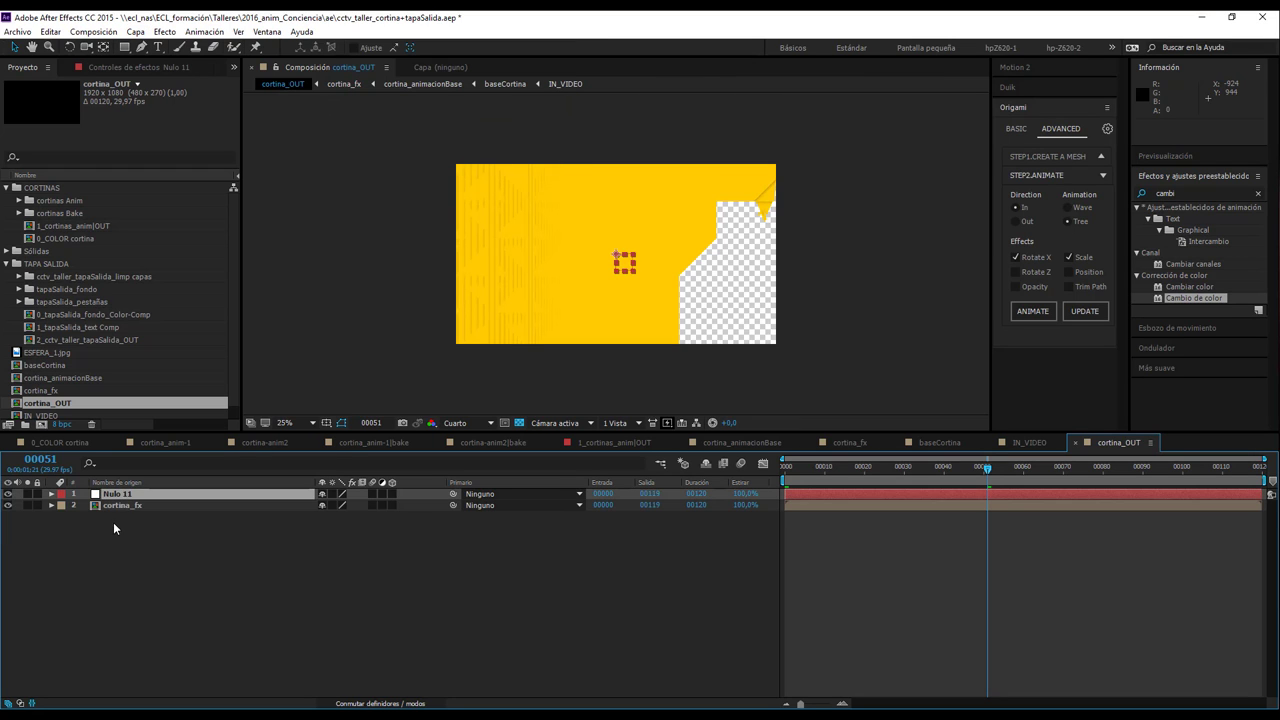
{"action": "left_click", "coordinate": [115, 494]}
{"action": "key", "text": "Return"}
{"action": "type", "text": "control_C"}
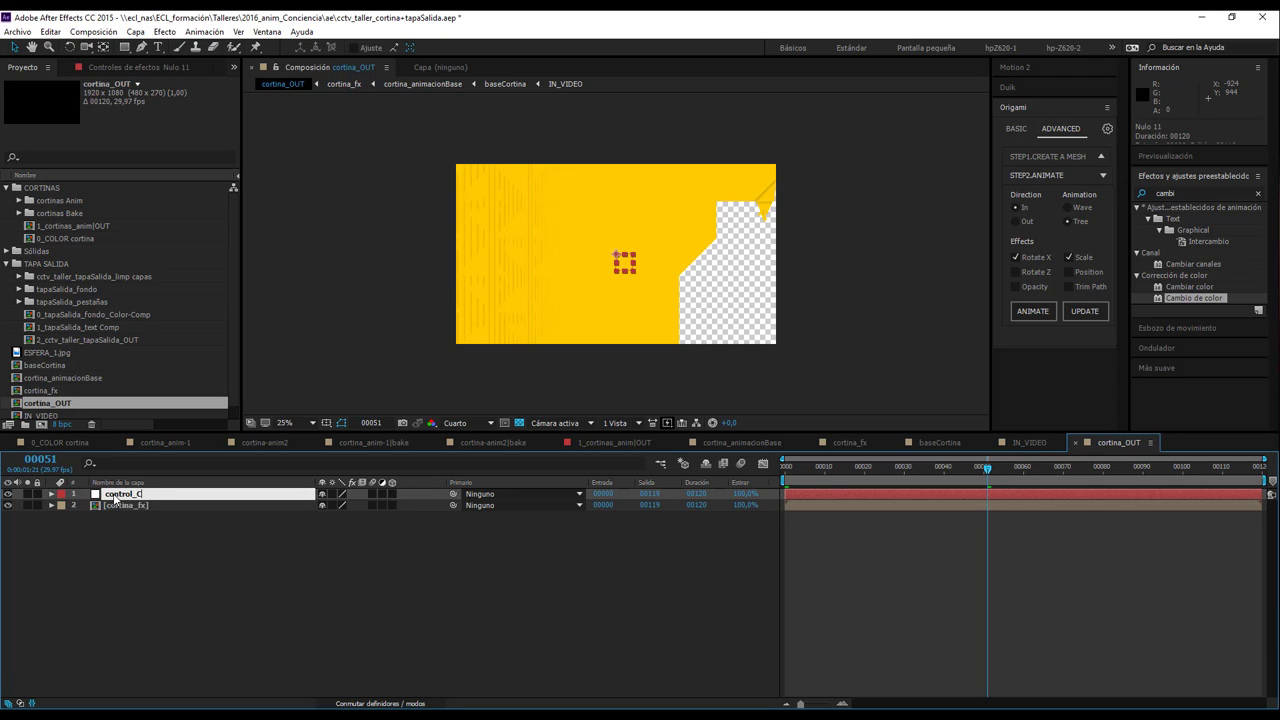
{"action": "type", "text": "ORTINA"}
{"action": "key", "text": "Return"}
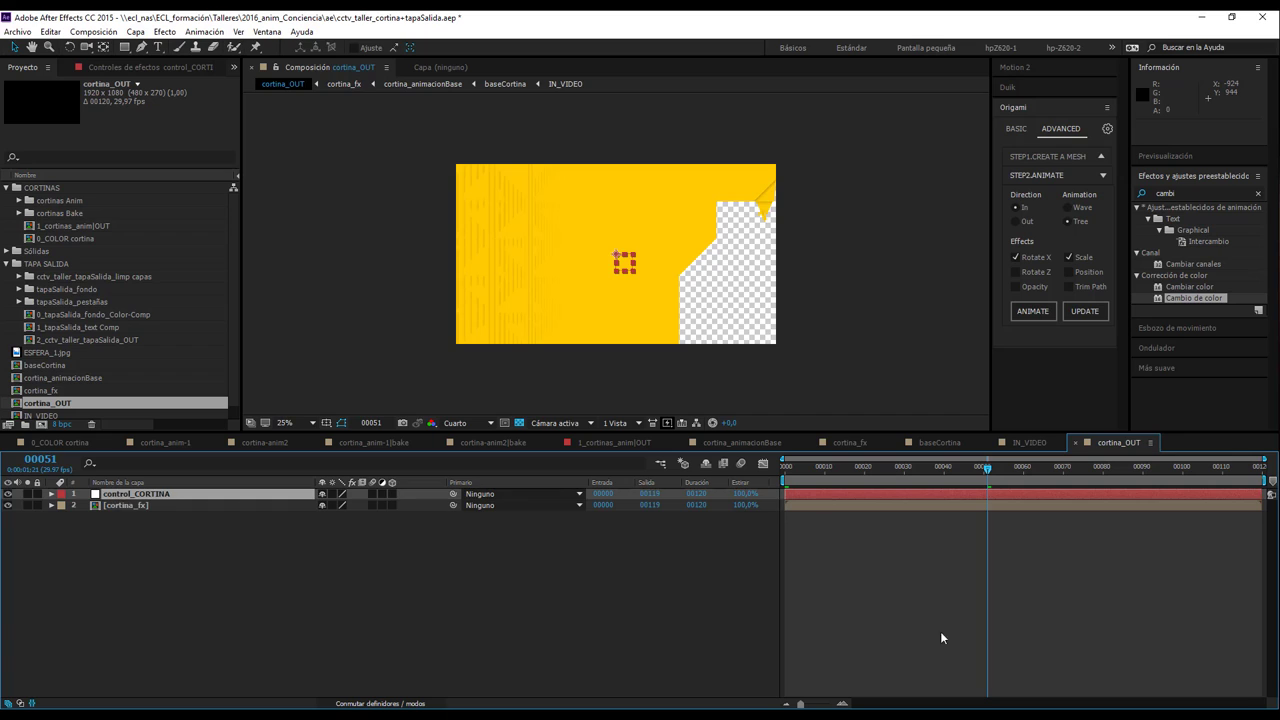
{"action": "left_click", "coordinate": [941, 638]}
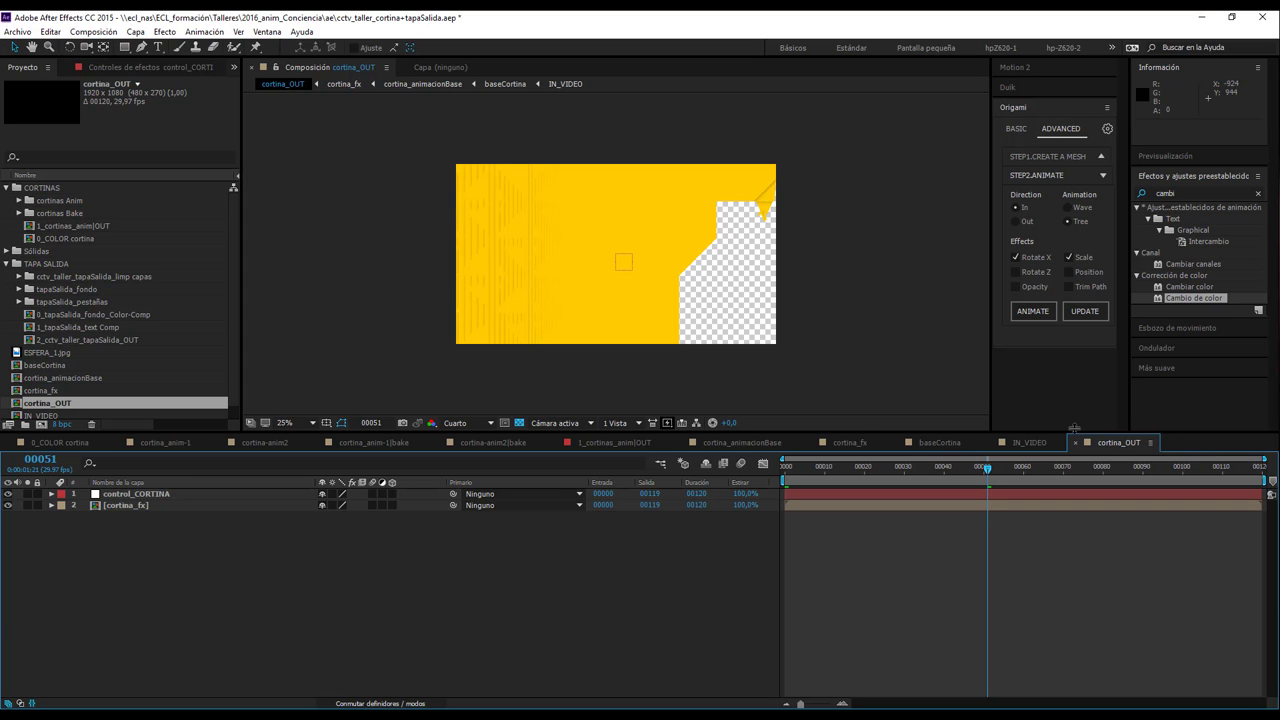
- Rename baseCortina to 0_baseCortina
{"action": "left_click", "coordinate": [864, 446]}
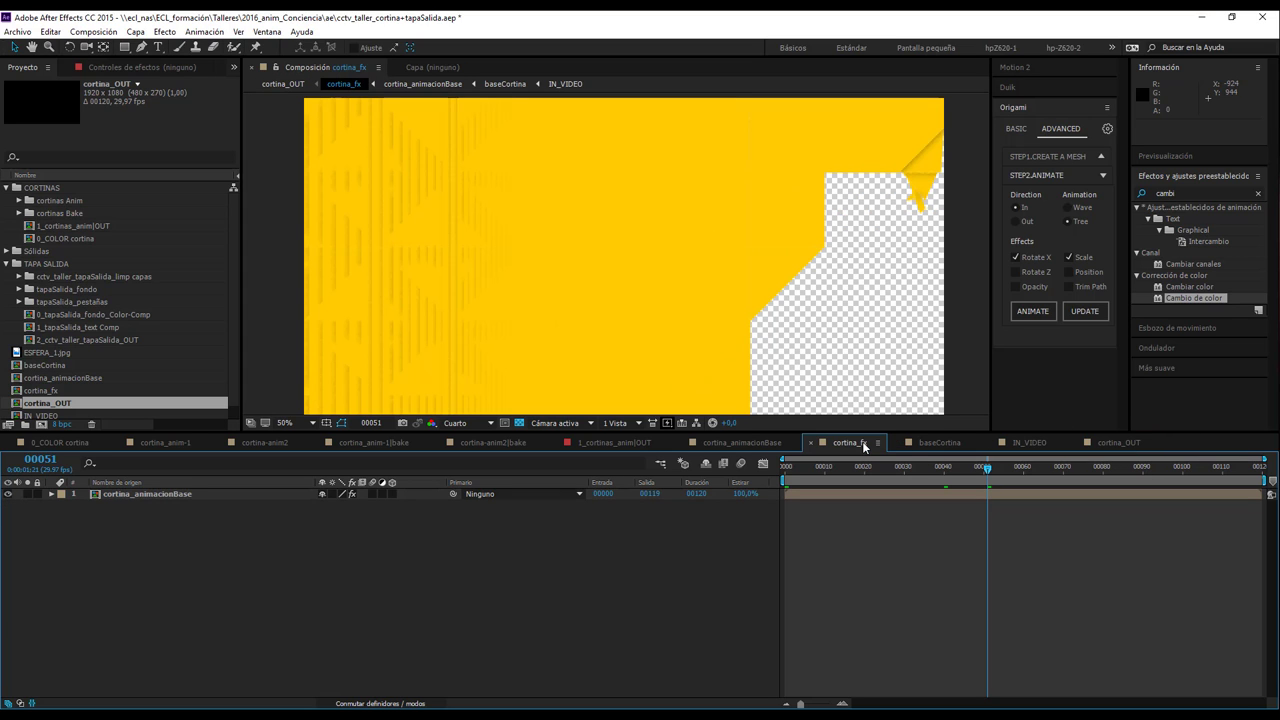
{"action": "left_click", "coordinate": [746, 441]}
{"action": "left_click", "coordinate": [950, 444]}
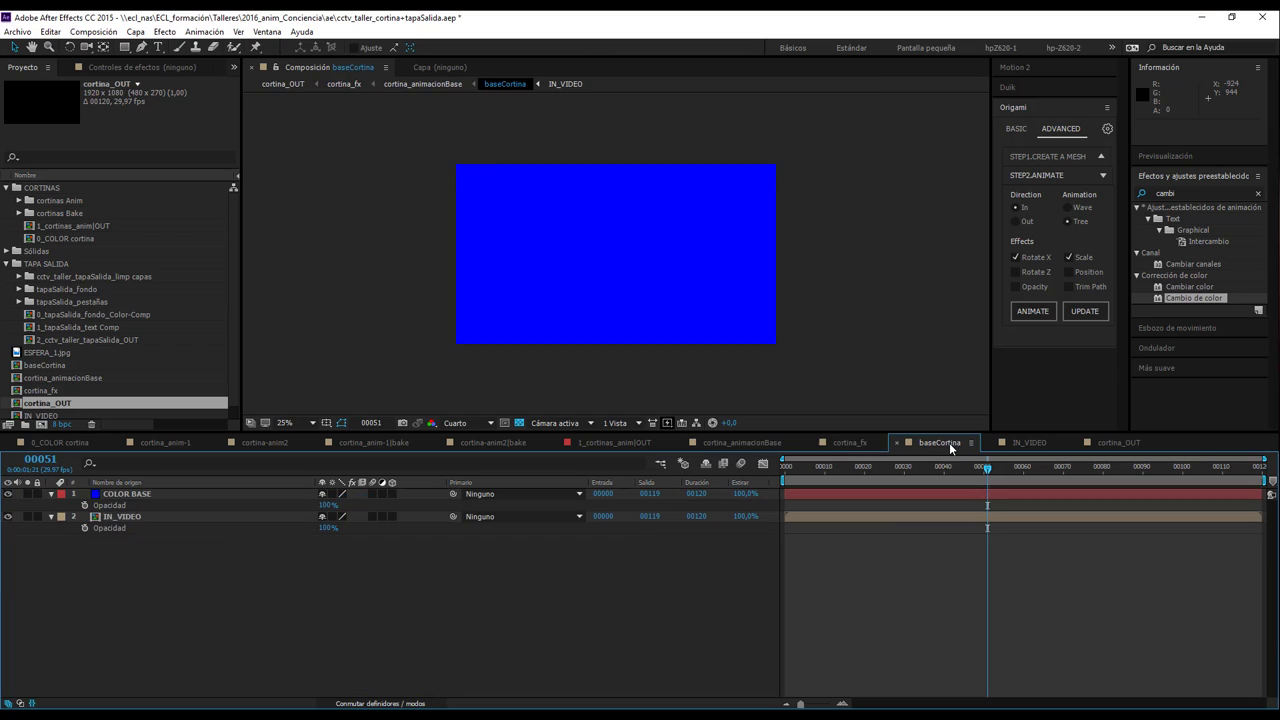
{"action": "key", "text": "ctrl+k"}
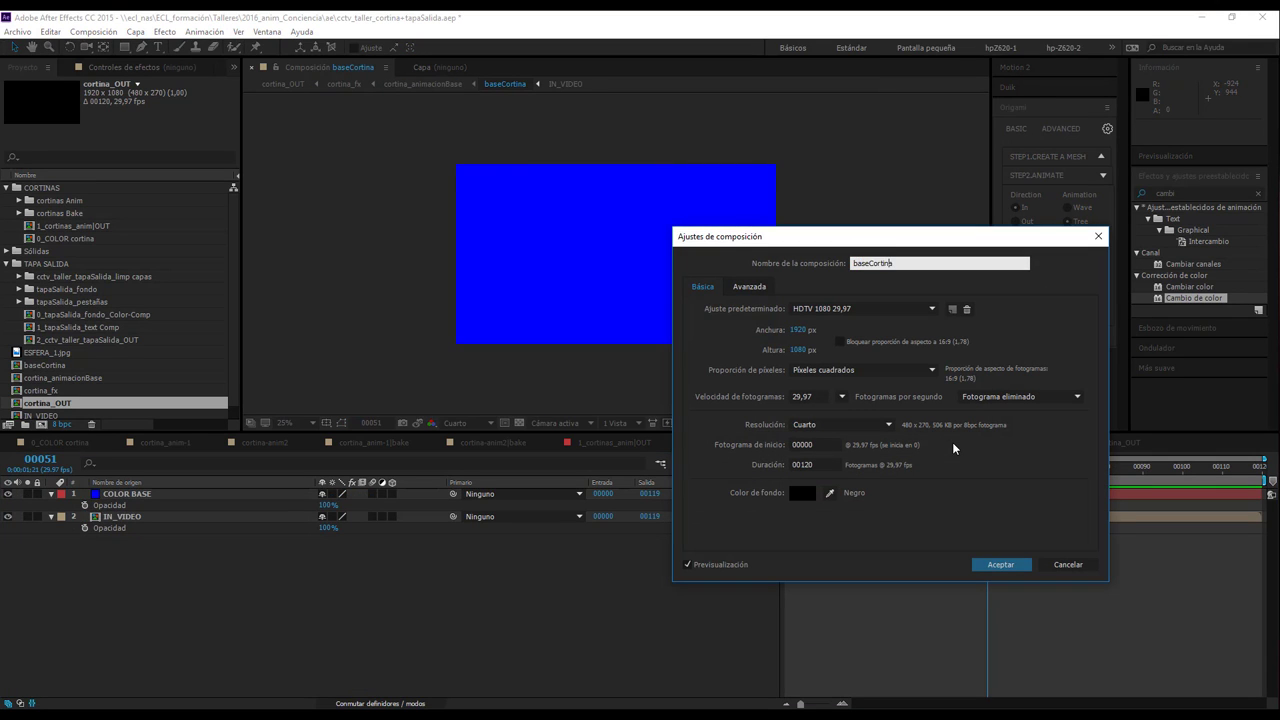
{"action": "key", "text": "Home"}
{"action": "type", "text": "0_"}
{"action": "key", "text": "Return"}
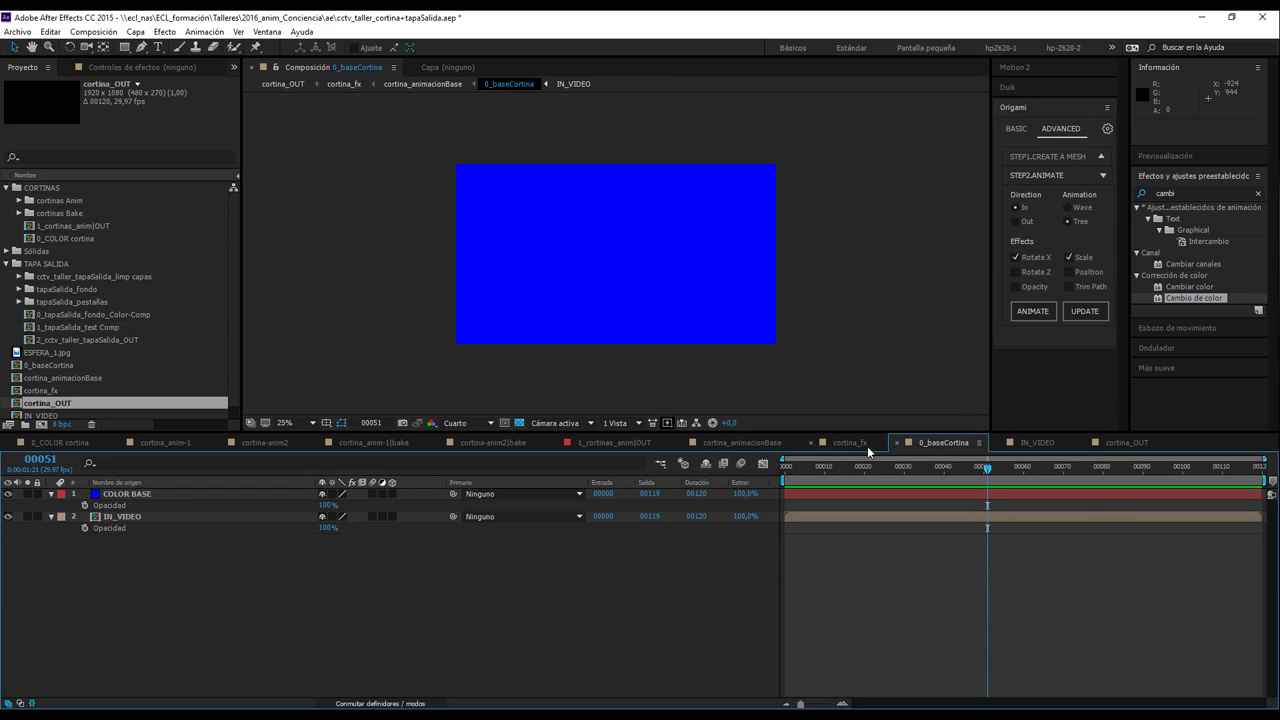
- Rename the next comps to 1_cortina_animacionBase and 2_cortina_fx
{"action": "left_click", "coordinate": [660, 463]}
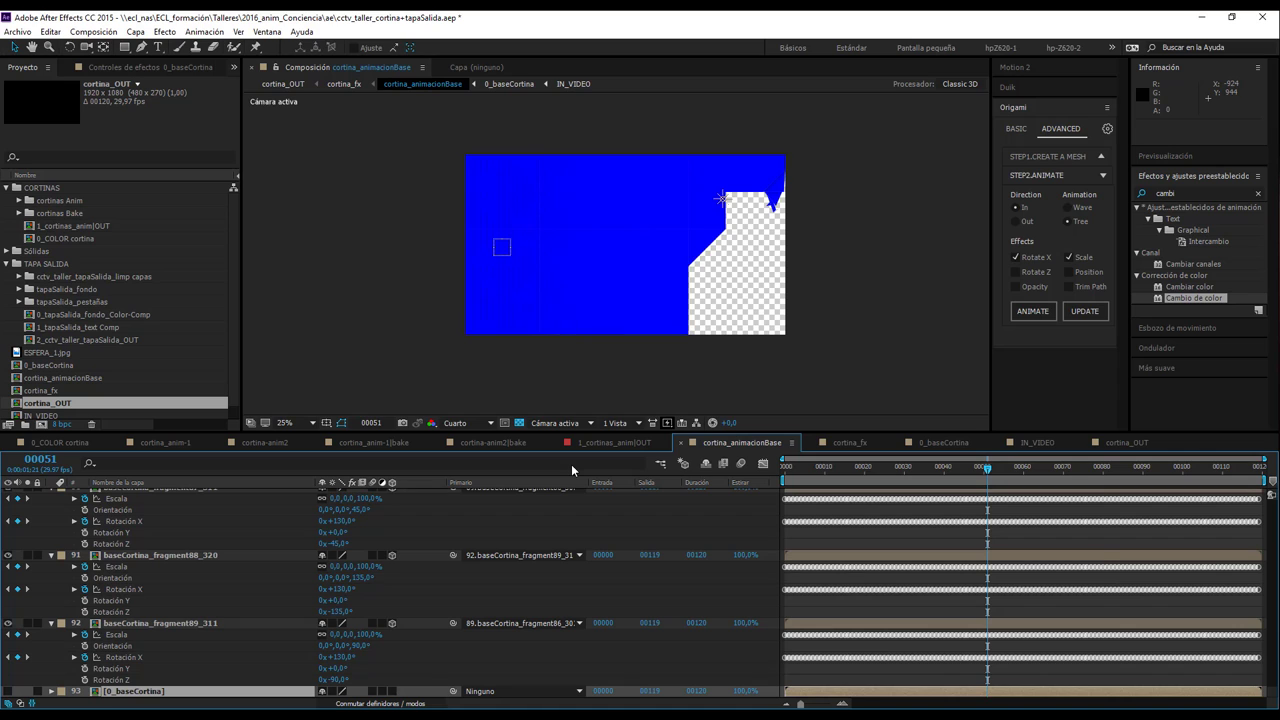
{"action": "key", "text": "ctrl+k"}
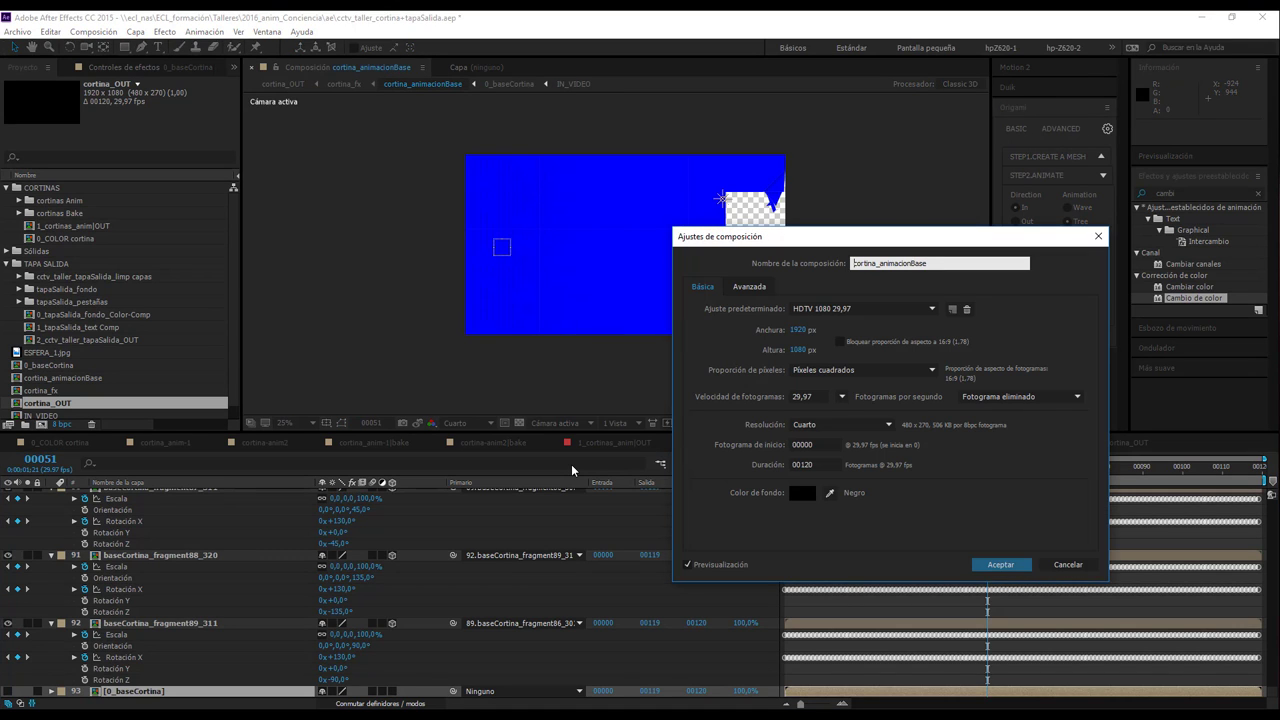
{"action": "type", "text": "1_"}
{"action": "key", "text": "Return"}
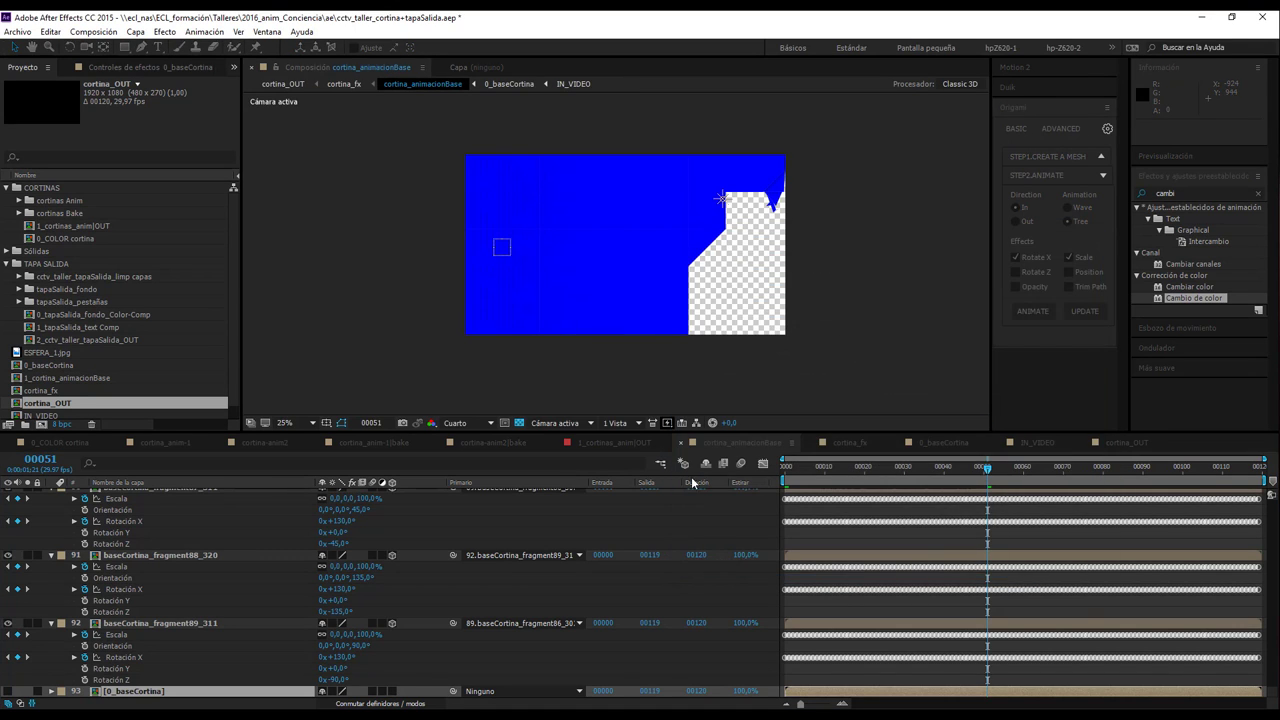
{"action": "left_click", "coordinate": [660, 464]}
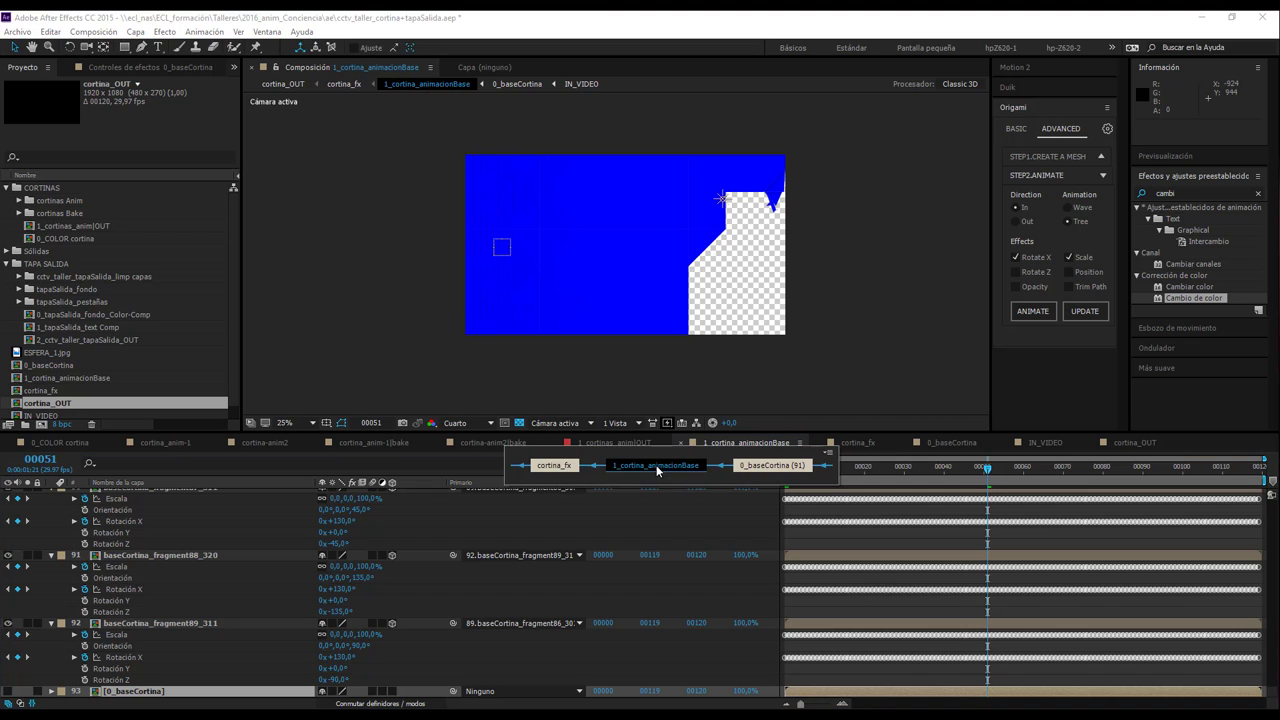
{"action": "left_click", "coordinate": [553, 466]}
{"action": "key", "text": "ctrl+k"}
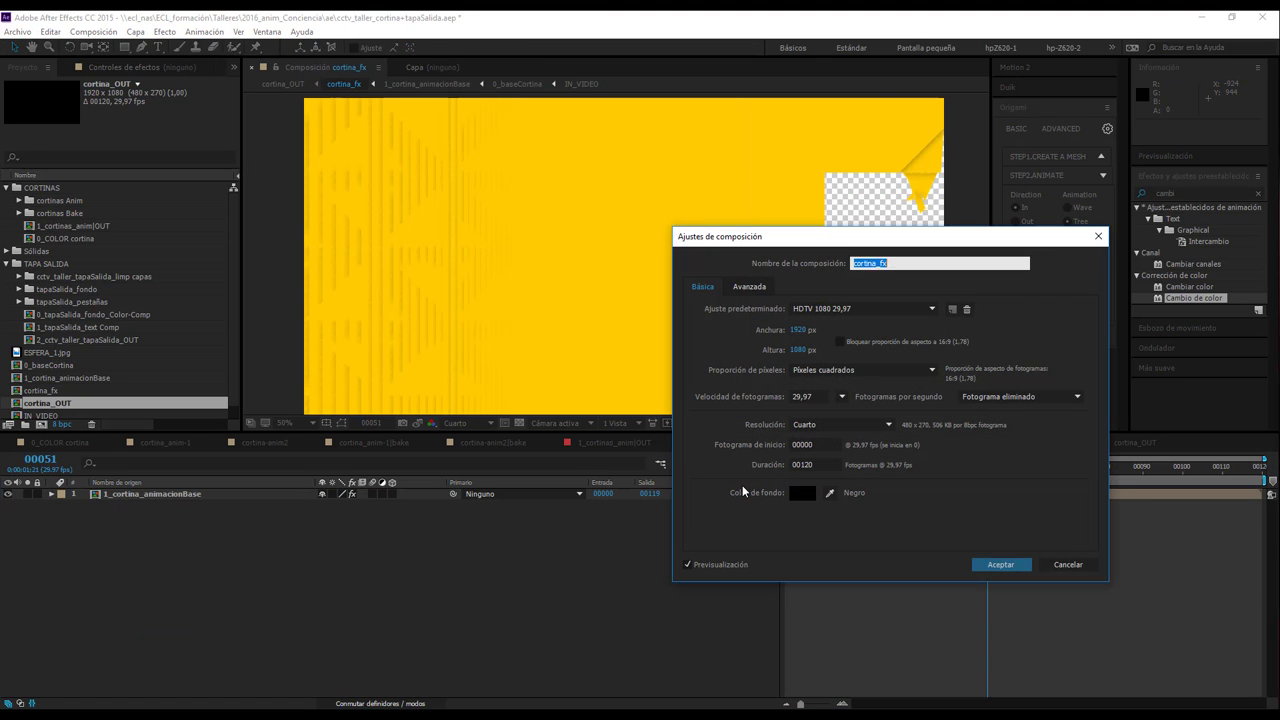
{"action": "type", "text": "2_"}
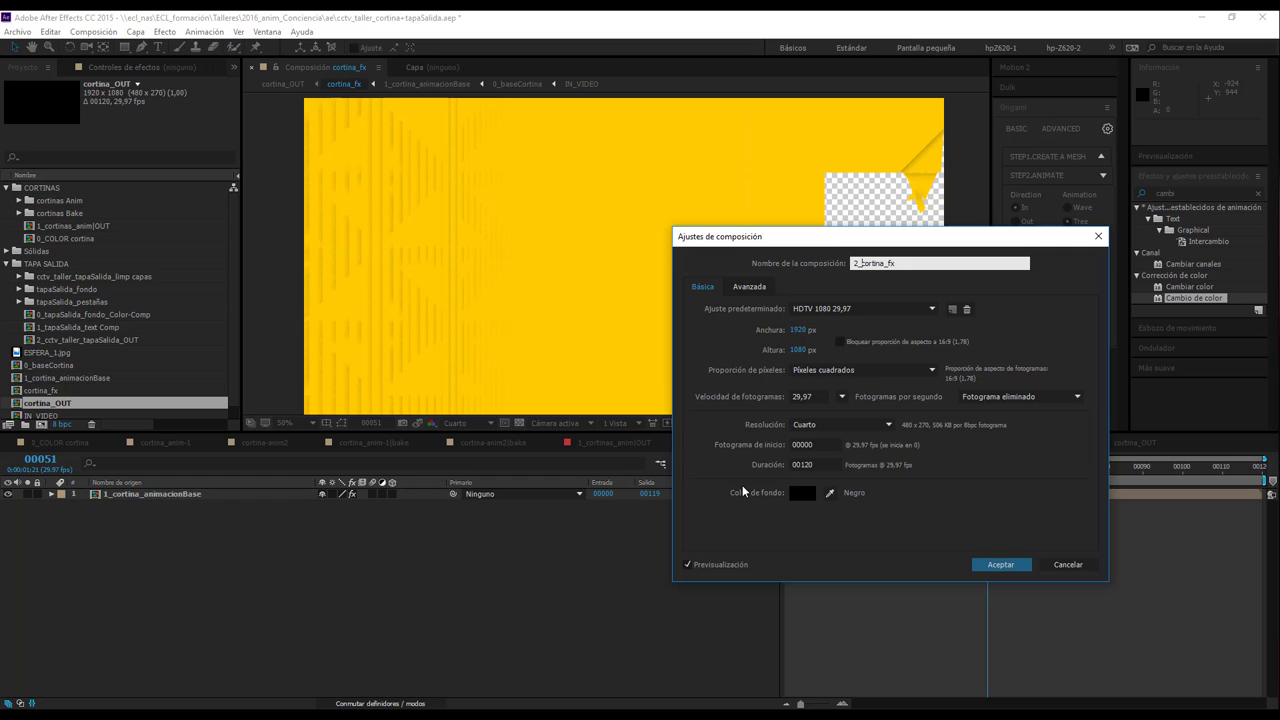
{"action": "key", "text": "Return"}
- Rename cortina_OUT to 4_cortina_OUT
{"action": "left_click", "coordinate": [658, 464]}
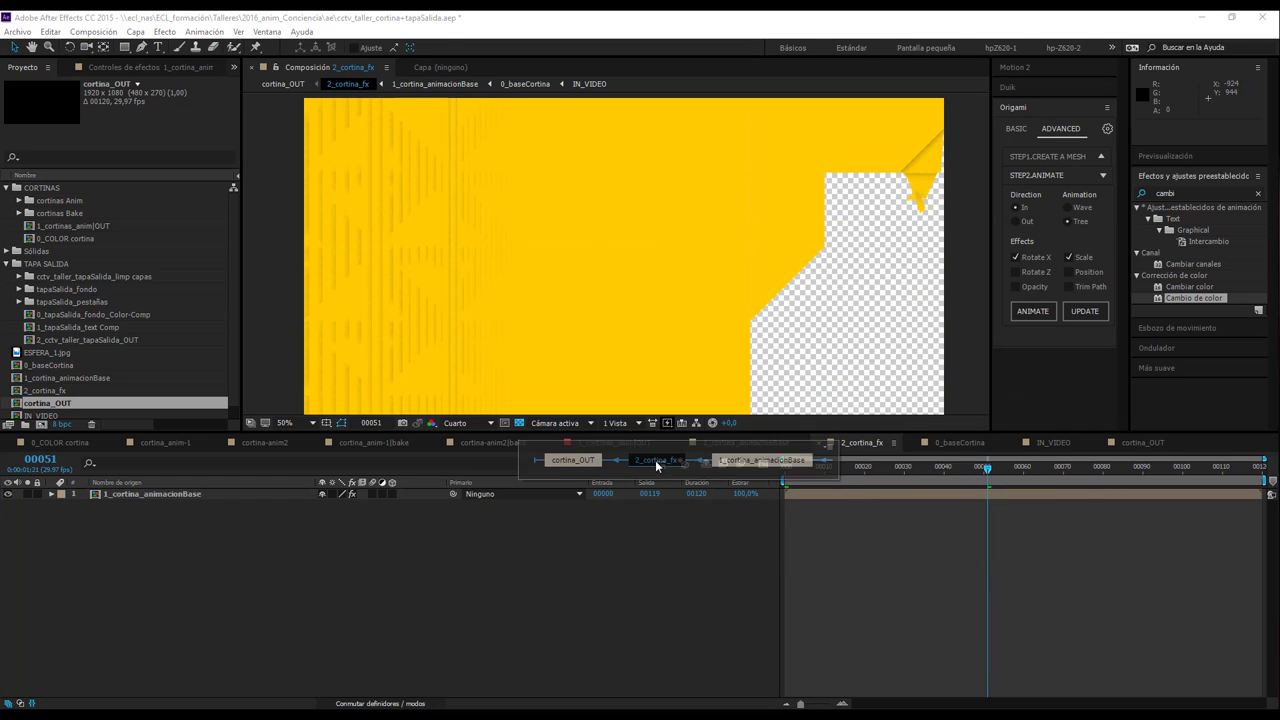
{"action": "left_click", "coordinate": [596, 457]}
{"action": "key", "text": "ctrl+k"}
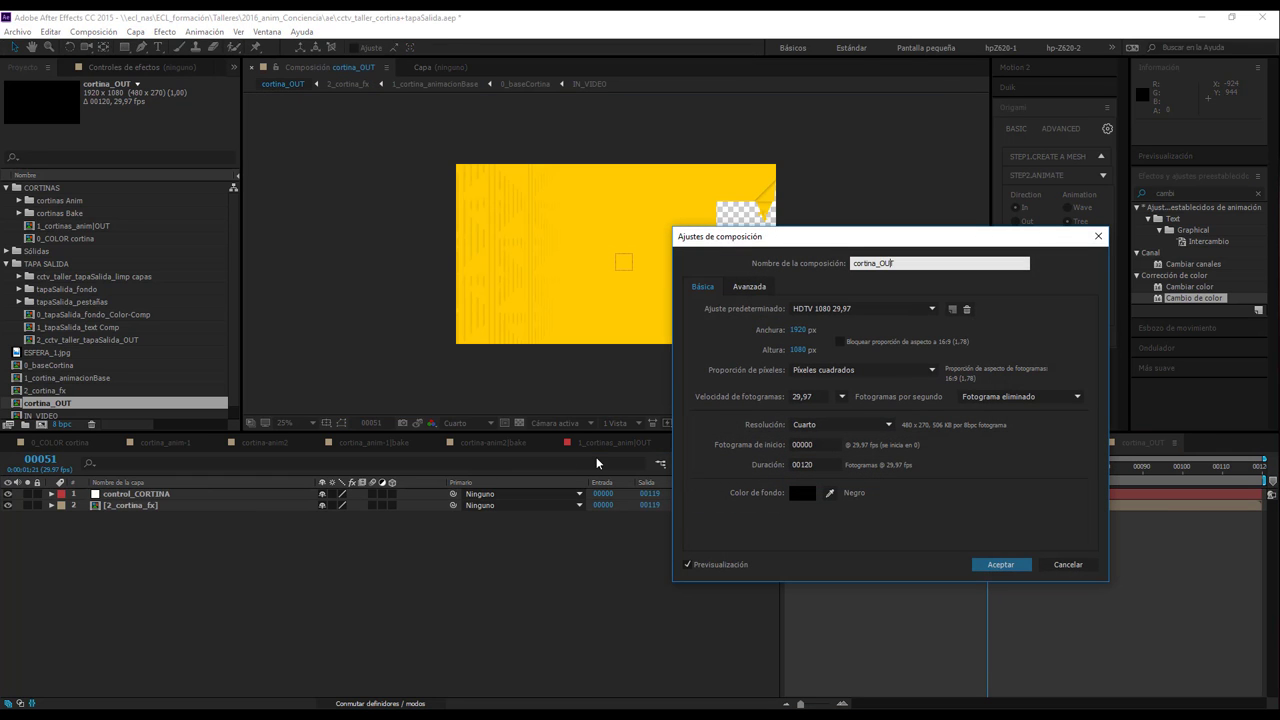
{"action": "key", "text": "Home"}
{"action": "type", "text": "_"}
{"action": "key", "text": "Return"}
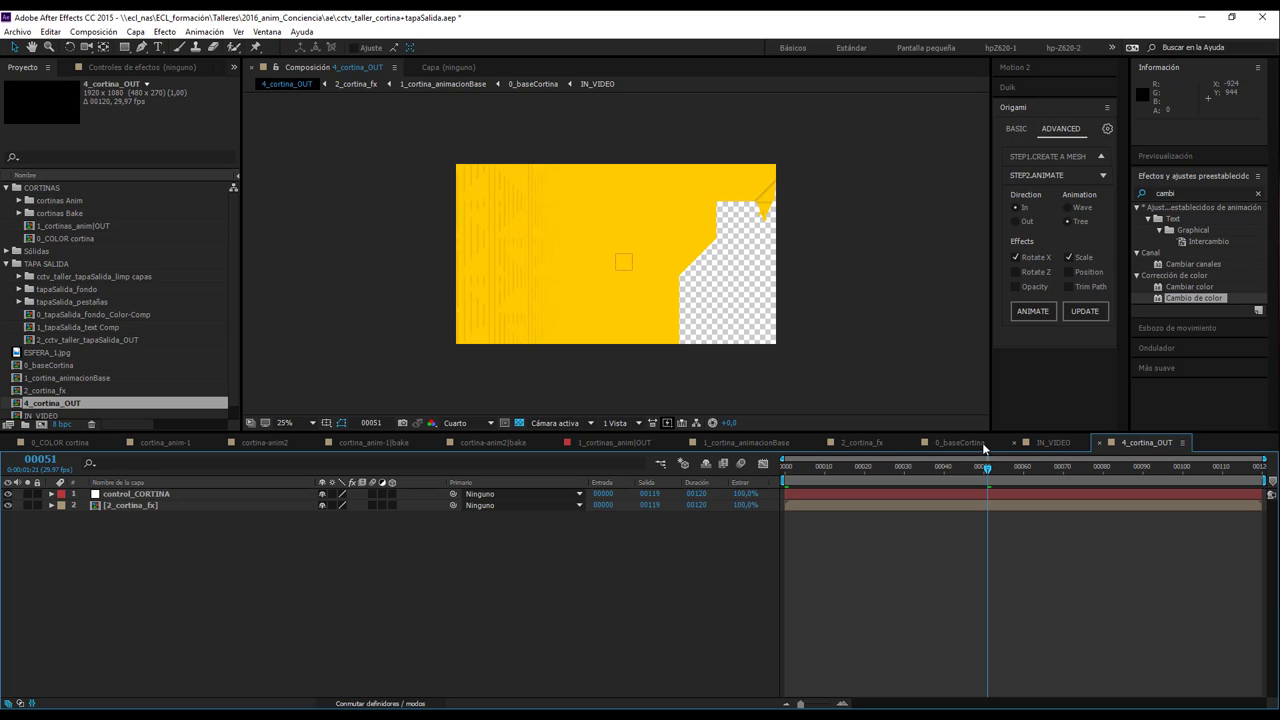
- Review the 0_baseCortina and IN_VIDEO comps, then scrub 4_cortina_OUT to frame 00042
{"action": "left_click", "coordinate": [963, 444]}
{"action": "left_click", "coordinate": [1057, 445]}
{"action": "left_click", "coordinate": [1135, 447]}
{"action": "left_click", "coordinate": [864, 467]}
{"action": "left_click_drag", "start_coordinate": [864, 467], "coordinate": [951, 467]}
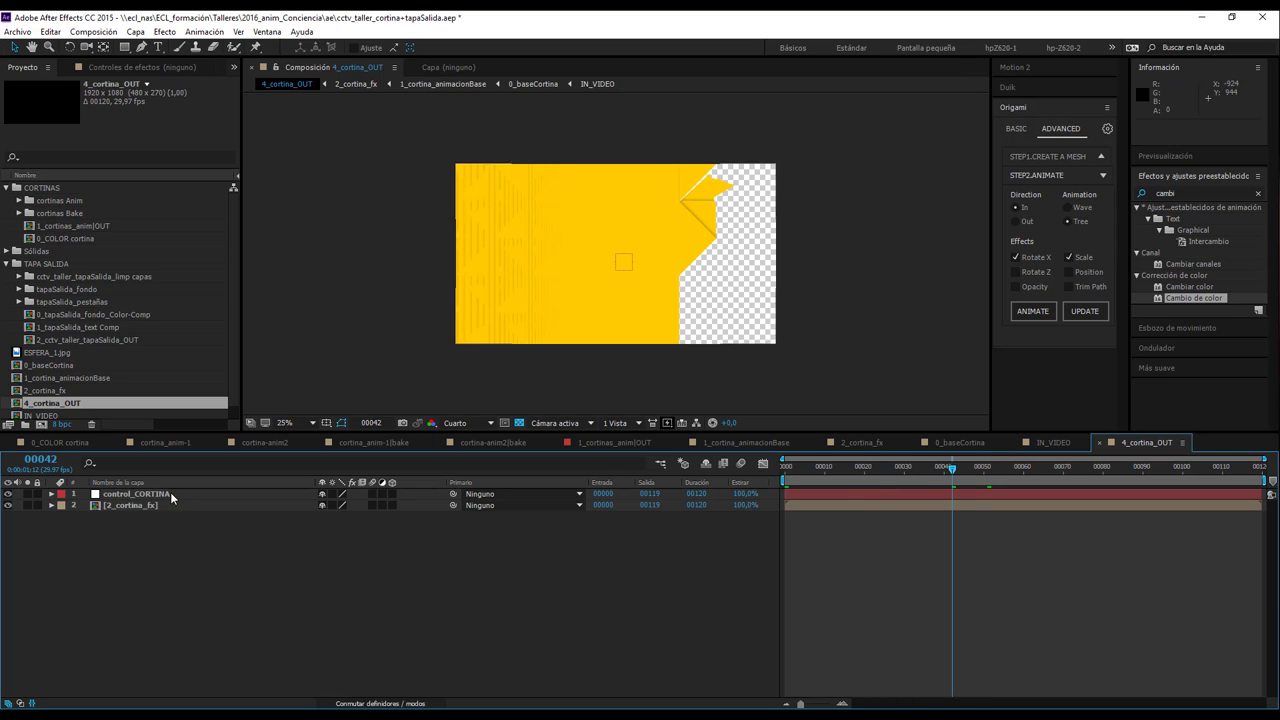
- Add a checkbox control effect to the control_CORTINA layer
{"action": "left_click", "coordinate": [136, 494]}
{"action": "left_click", "coordinate": [128, 65]}
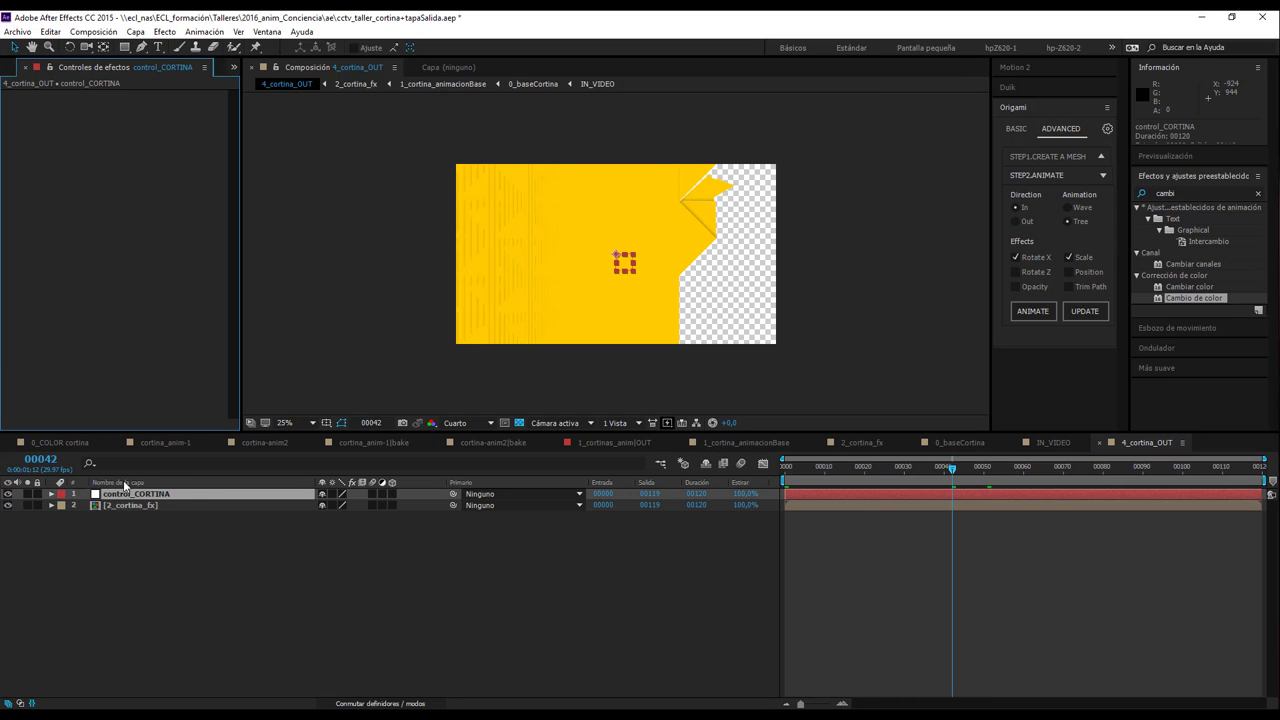
{"action": "left_click", "coordinate": [166, 32]}
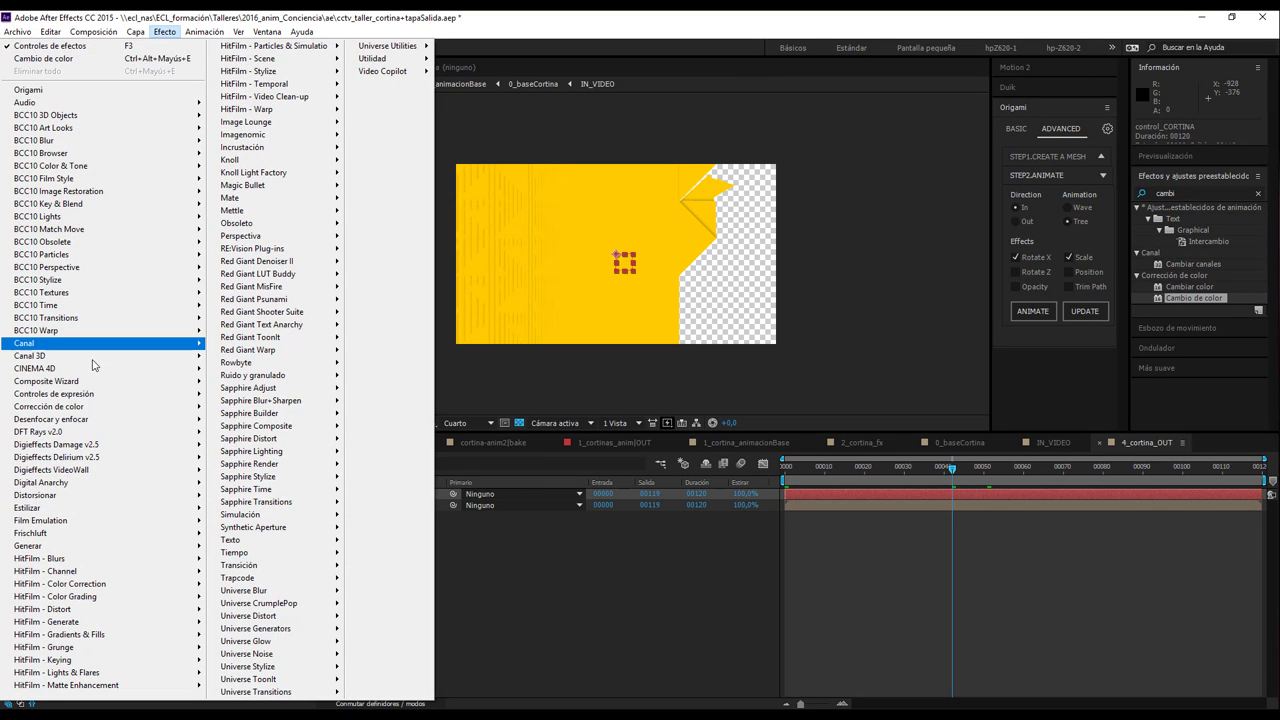
{"action": "mouse_move", "coordinate": [67, 398]}
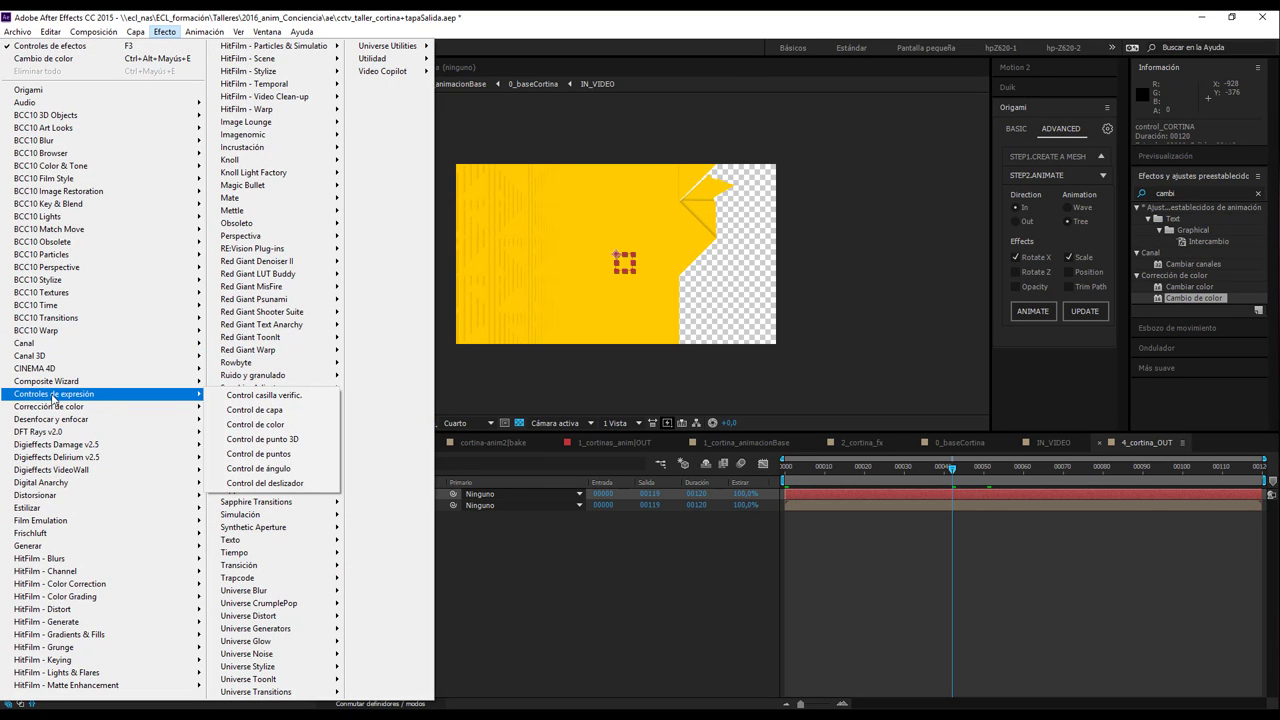
{"action": "left_click", "coordinate": [469, 531]}
{"action": "double_click", "coordinate": [165, 32]}
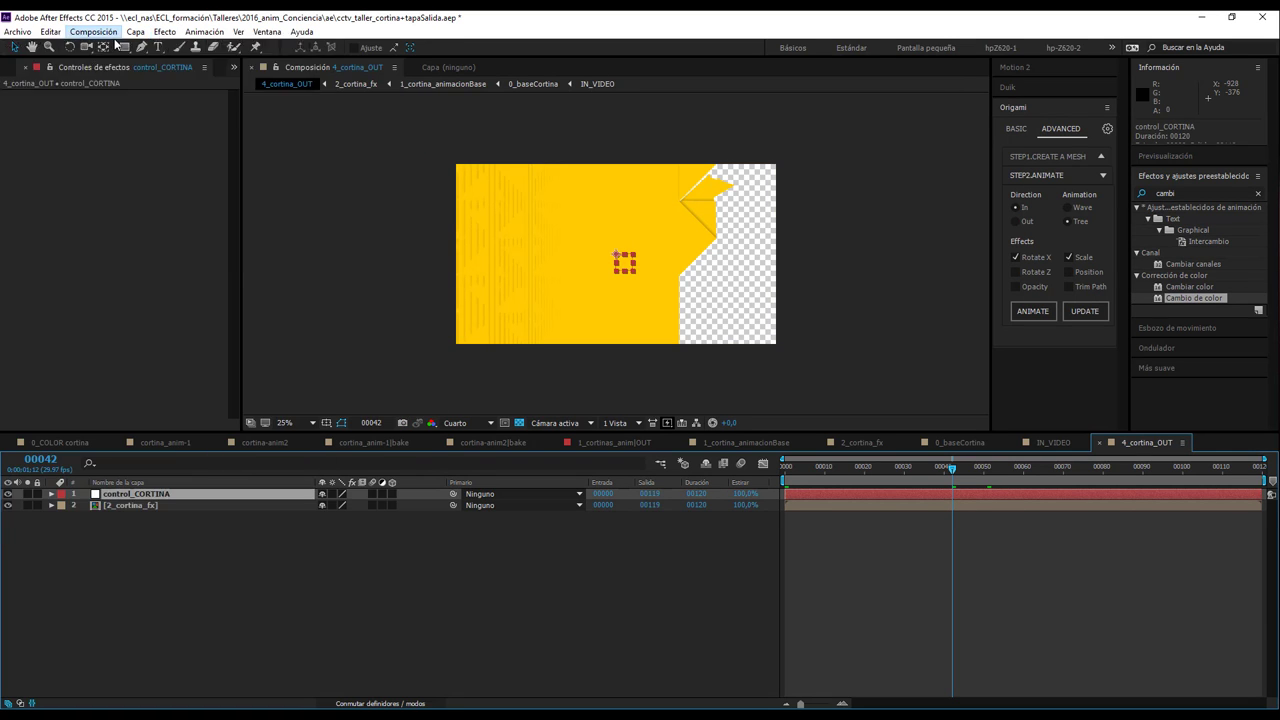
{"action": "left_click", "coordinate": [205, 32]}
{"action": "mouse_move", "coordinate": [165, 32]}
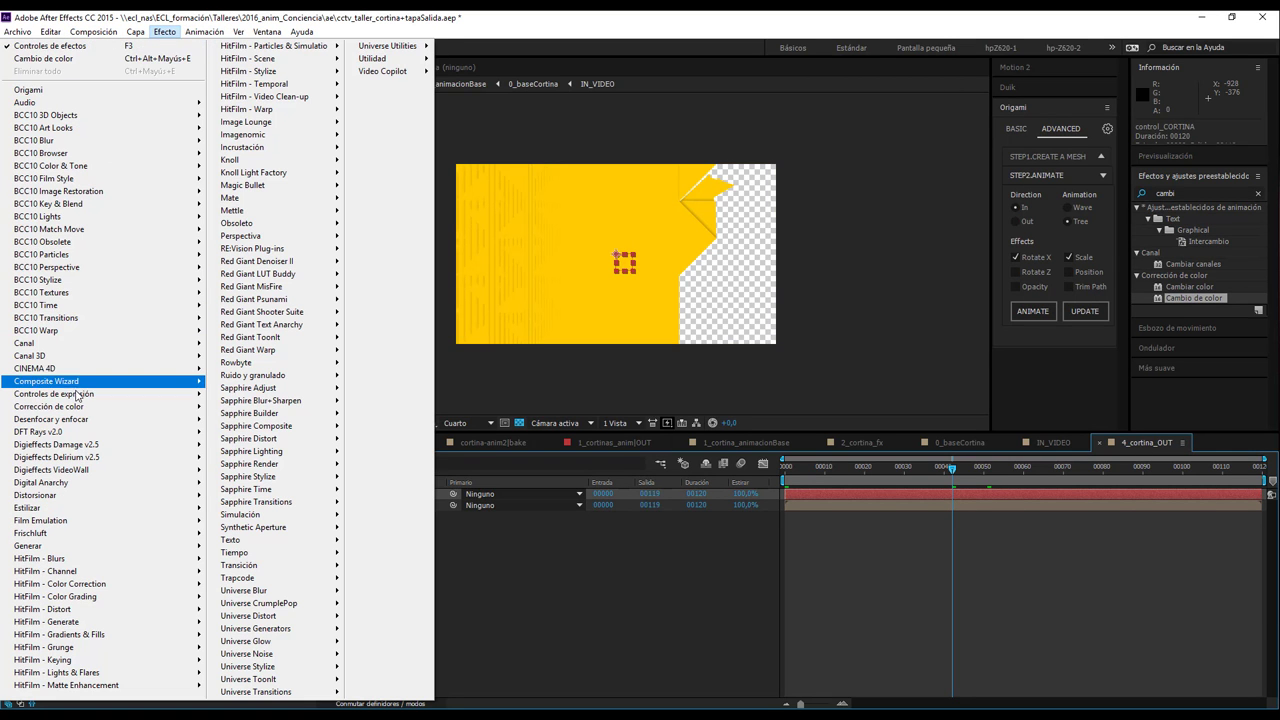
{"action": "mouse_move", "coordinate": [62, 394]}
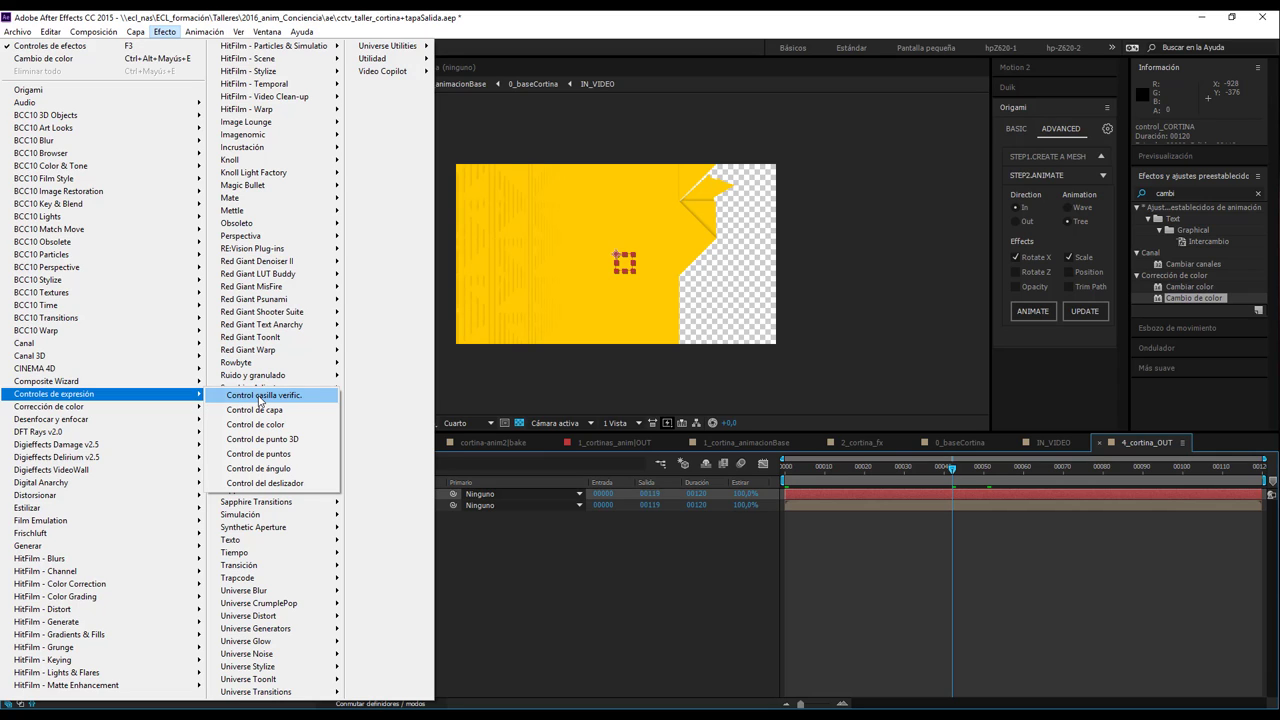
{"action": "left_click", "coordinate": [260, 398]}
- Rename the new checkbox effect to FOTO o SOLIDO
{"action": "left_click", "coordinate": [69, 140]}
{"action": "left_click", "coordinate": [61, 97]}
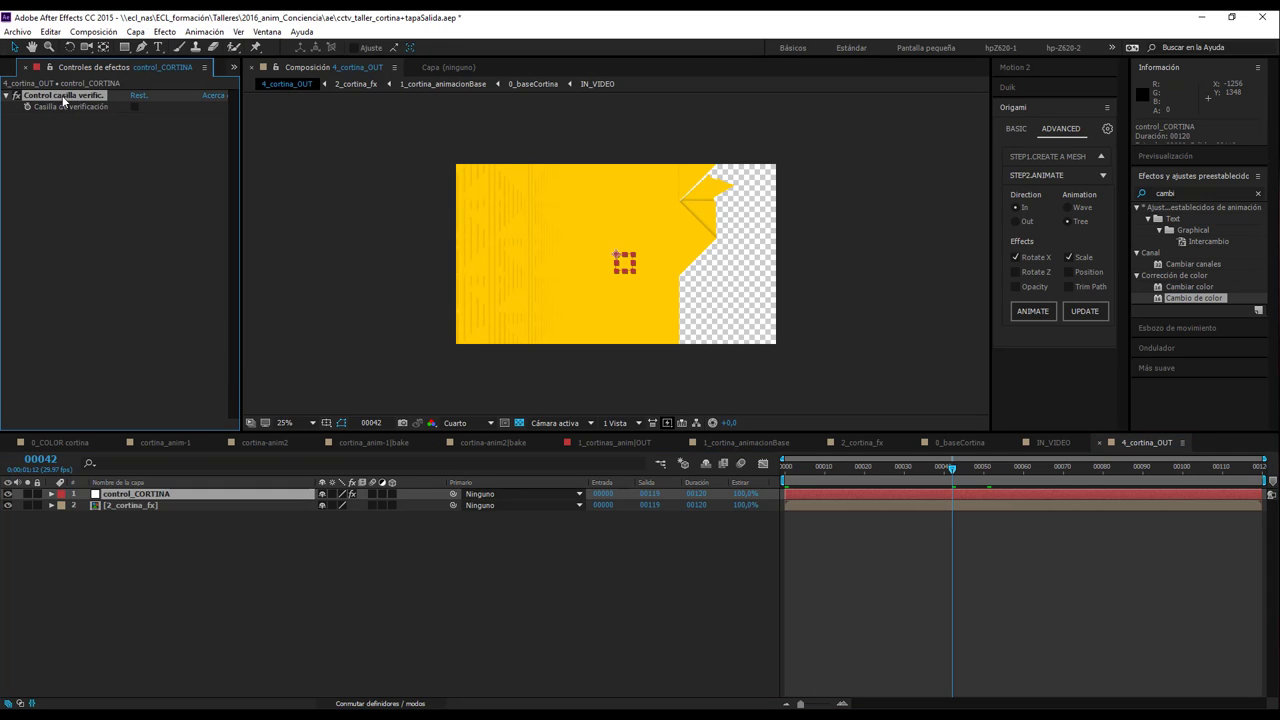
{"action": "key", "text": "Return"}
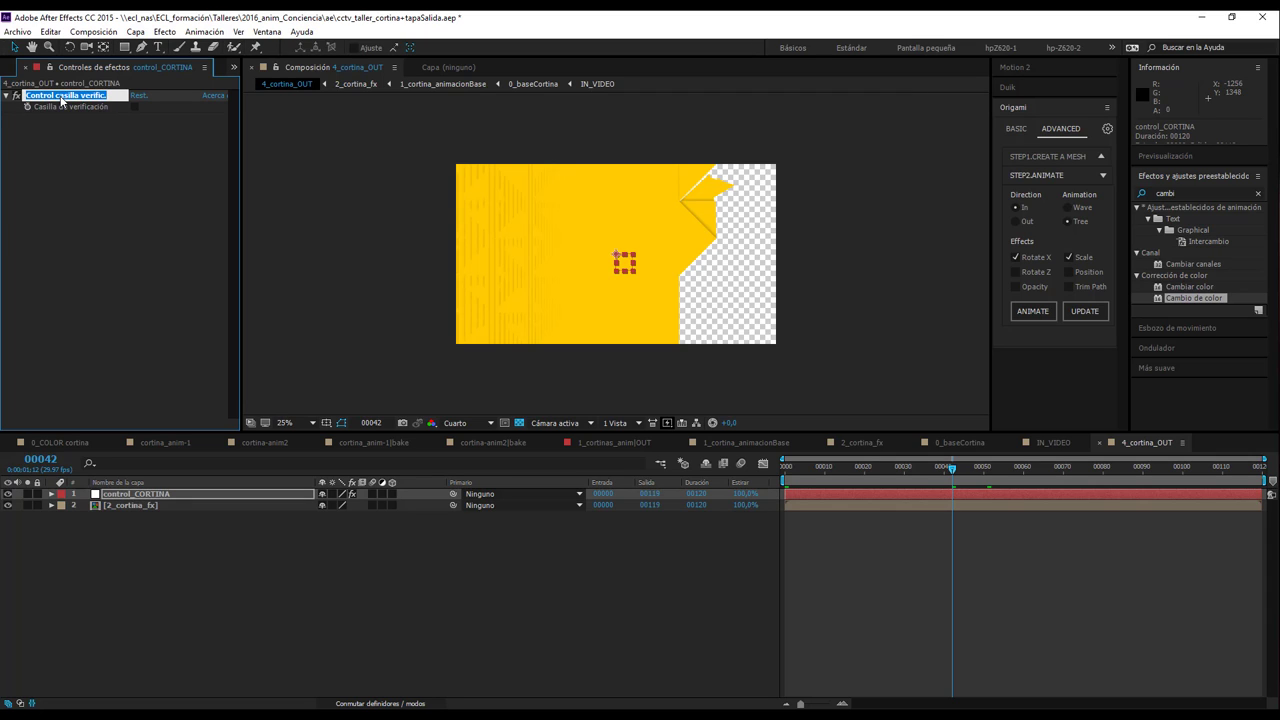
{"action": "type", "text": "FOTO o SOLI"}
{"action": "type", "text": "DO"}
{"action": "key", "text": "Return"}
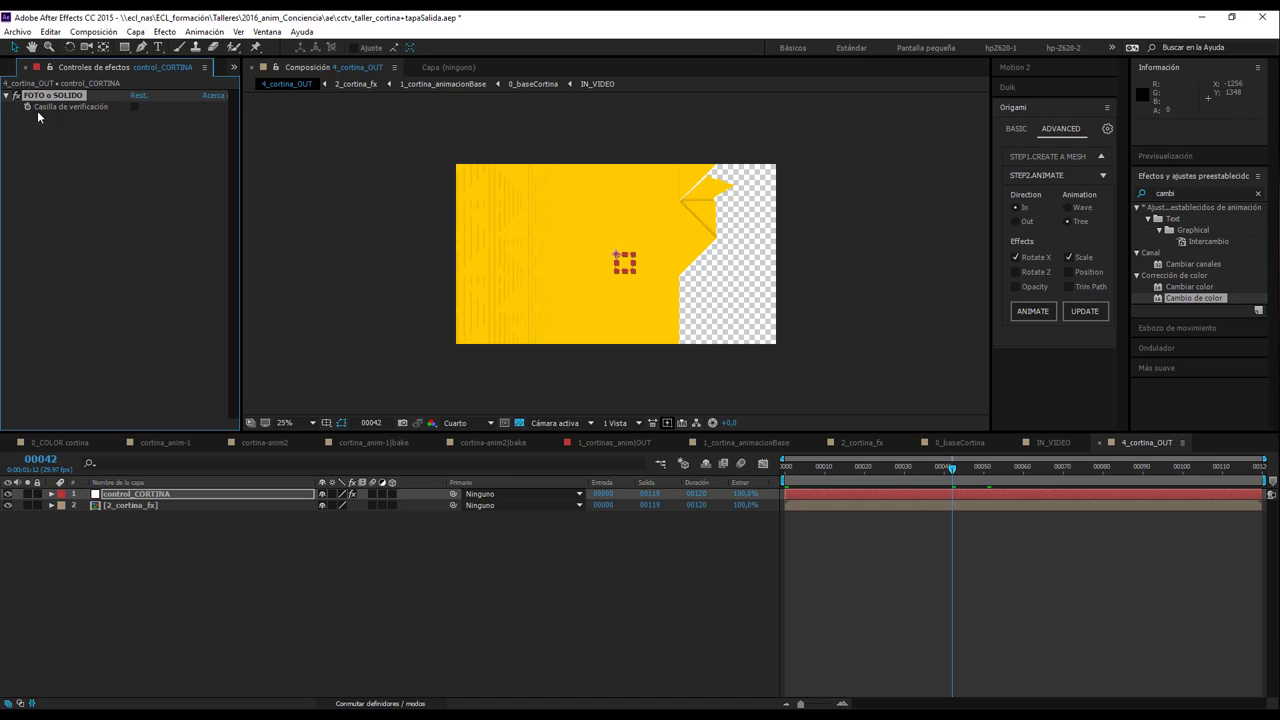
- Clear the selections and switch to the 0_baseCortina composition
{"action": "left_click", "coordinate": [160, 160]}
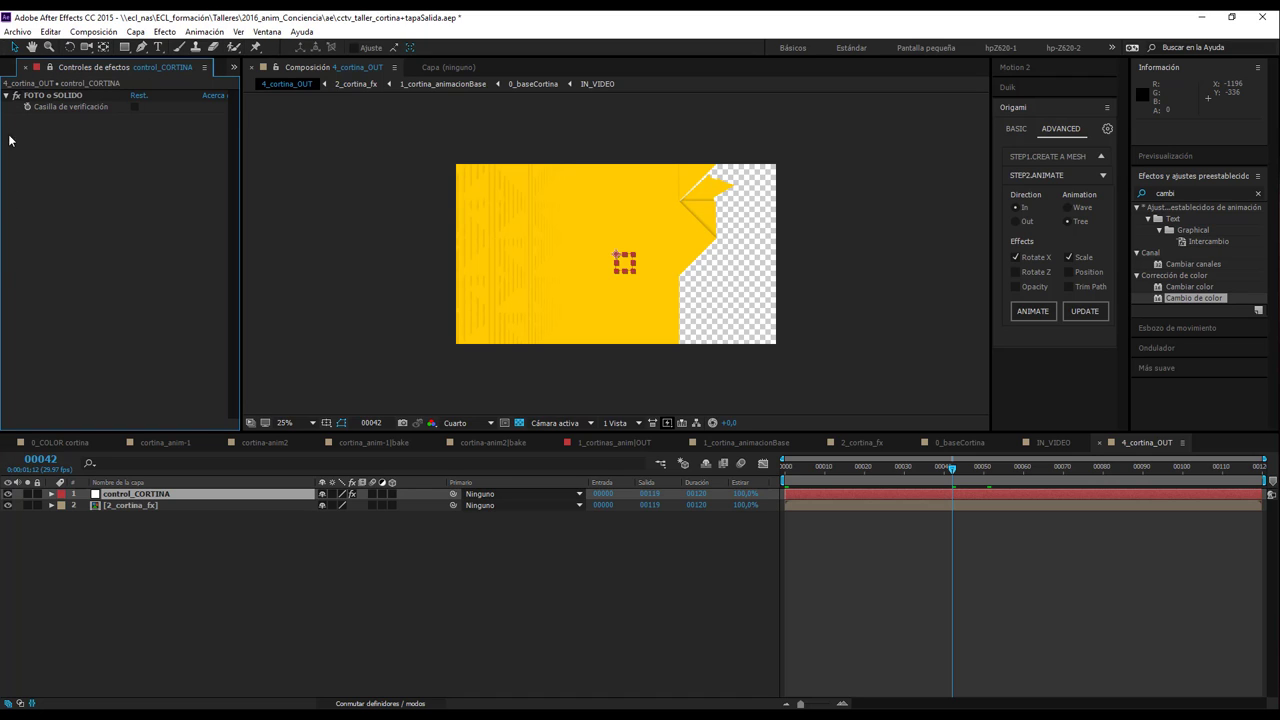
{"action": "left_click", "coordinate": [1036, 572]}
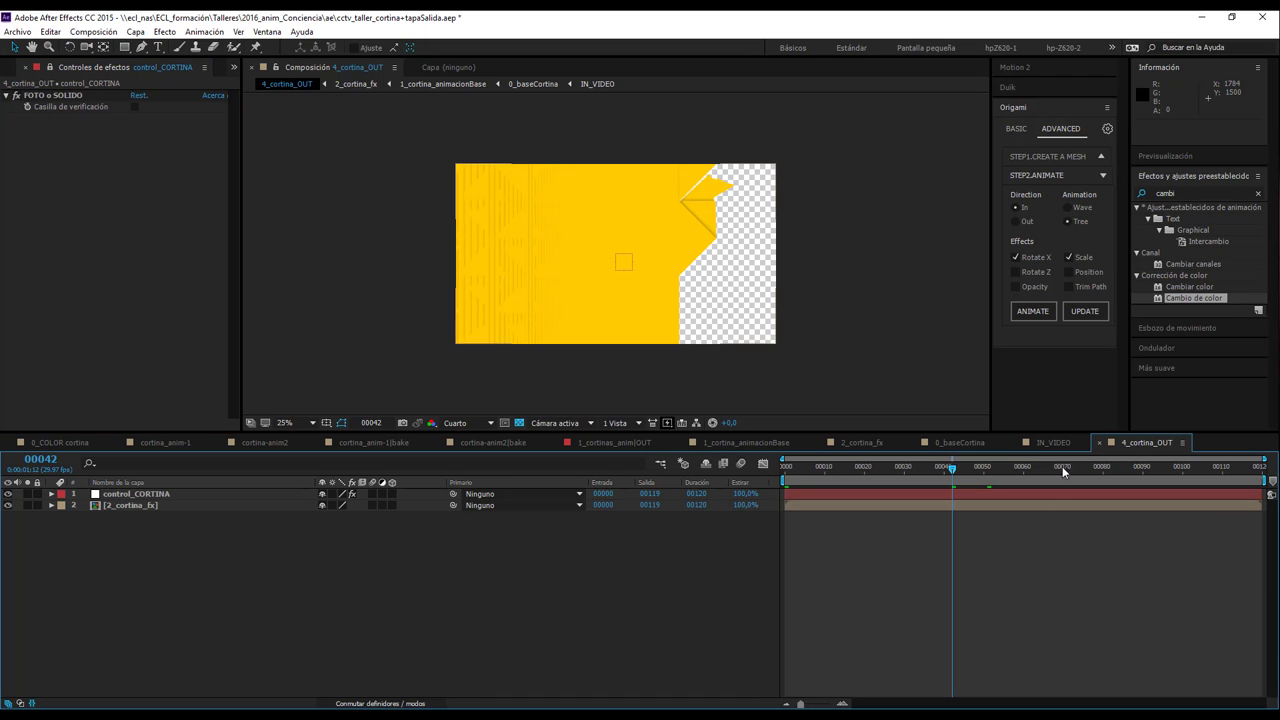
{"action": "left_click", "coordinate": [963, 443]}
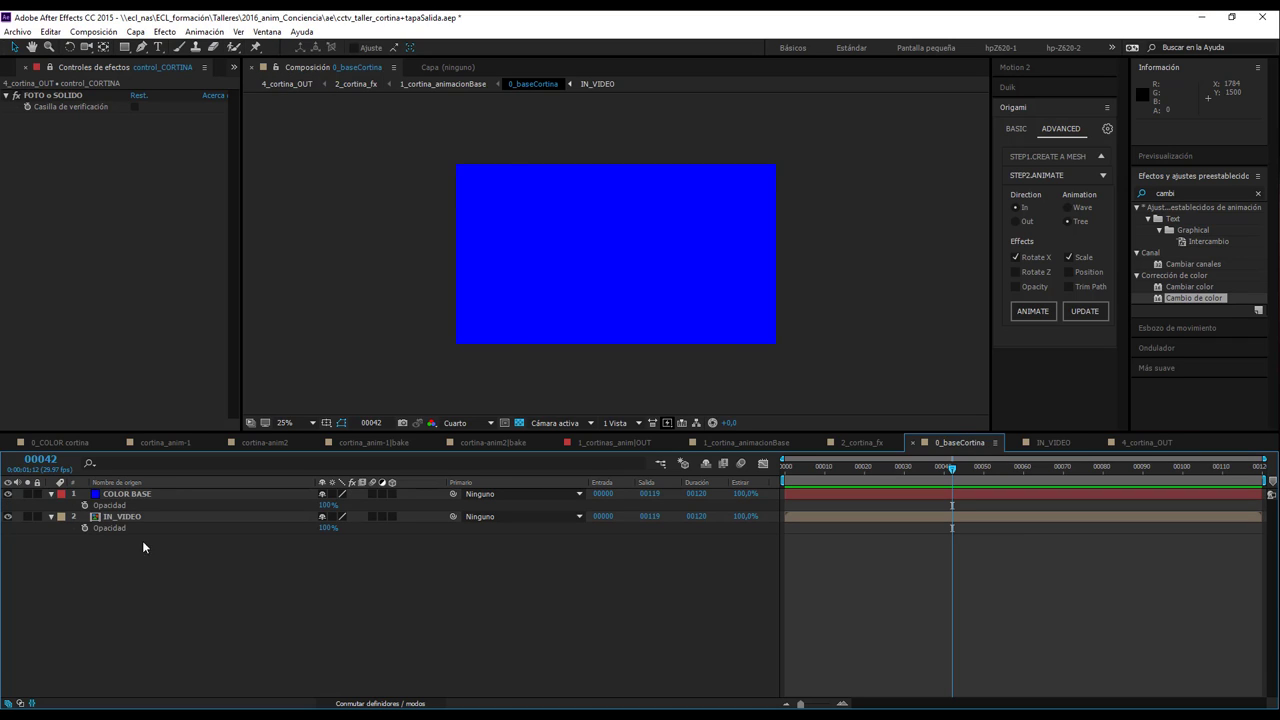
- Start an if() opacity expression on COLOR BASE referencing control_CORTINA's FOTO o SOLIDO checkbox
{"action": "left_click", "coordinate": [115, 503]}
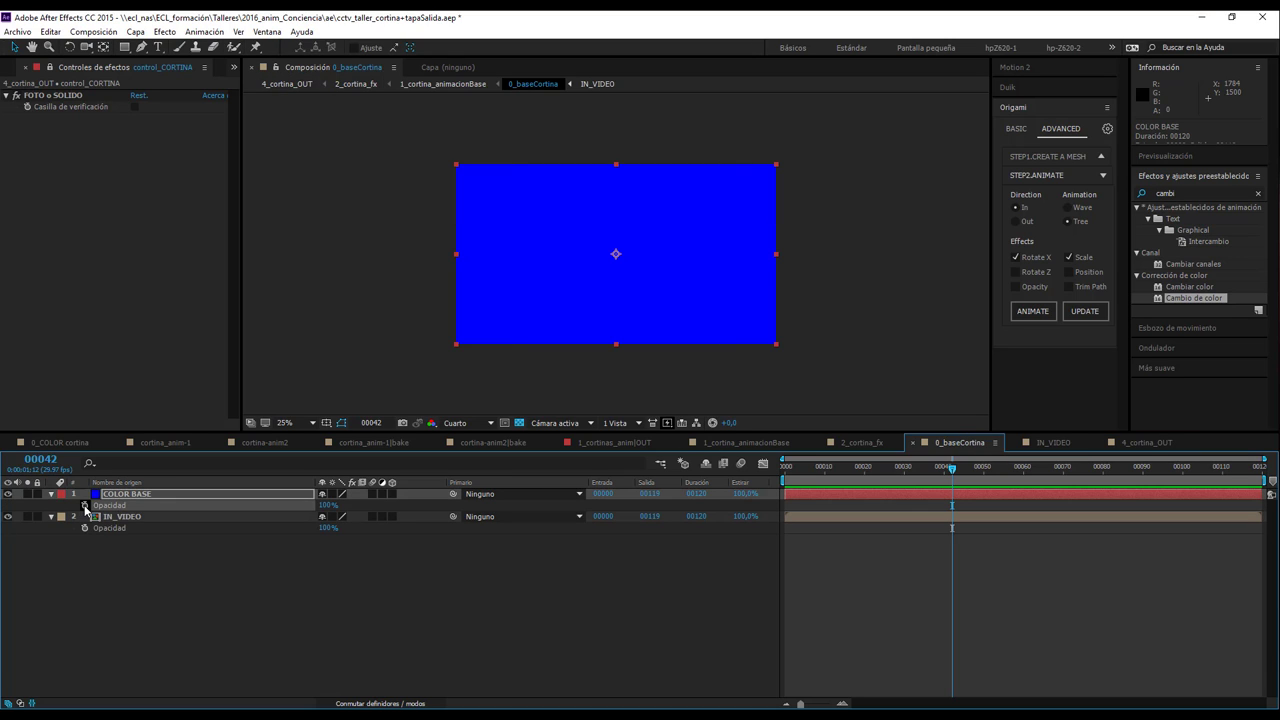
{"action": "left_click", "coordinate": [85, 505], "text": "alt"}
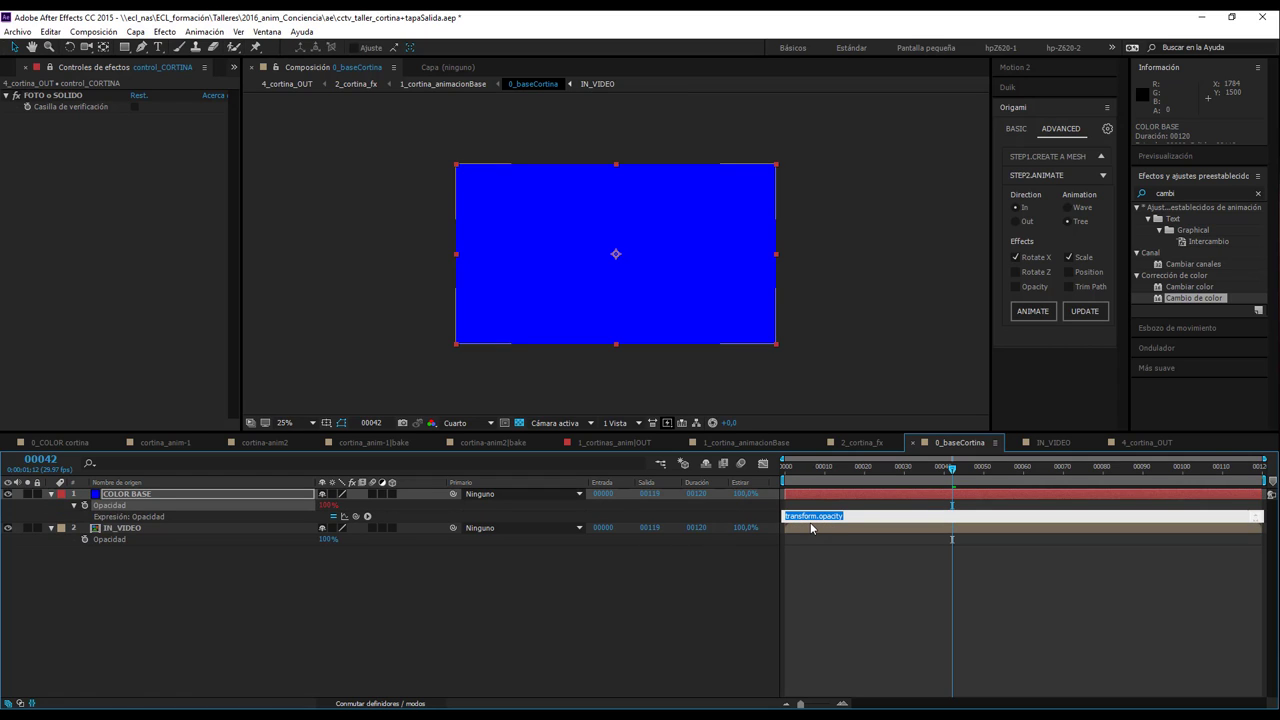
{"action": "type", "text": "if"}
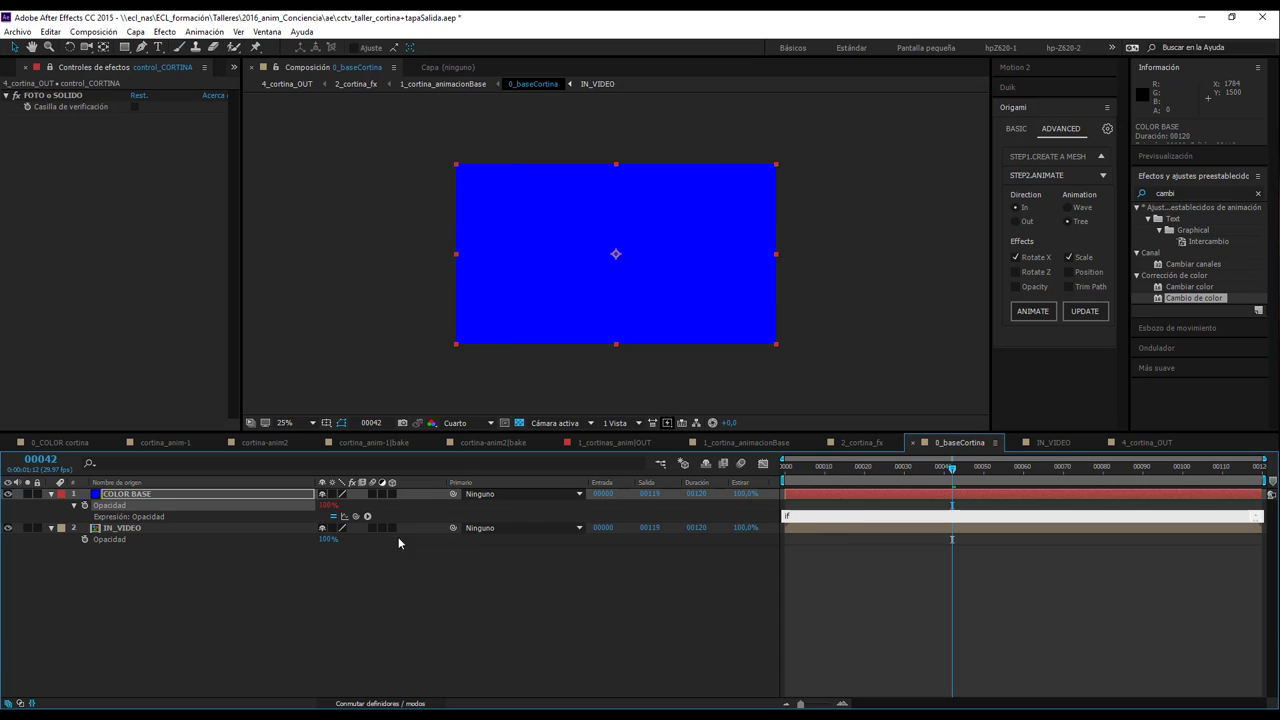
{"action": "mouse_move", "coordinate": [355, 516]}
{"action": "left_mouse_down"}
{"action": "mouse_move", "coordinate": [280, 338]}
{"action": "mouse_move", "coordinate": [77, 108]}
{"action": "left_mouse_up"}
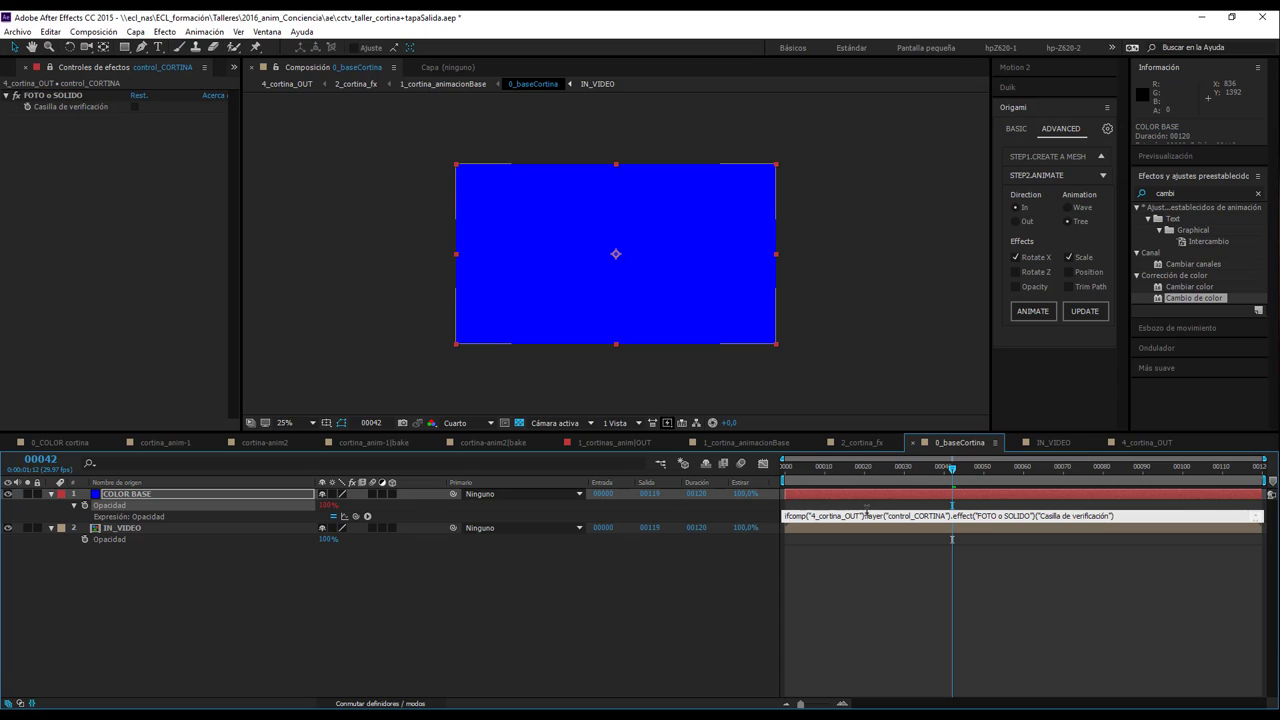
{"action": "type", "text": "("}
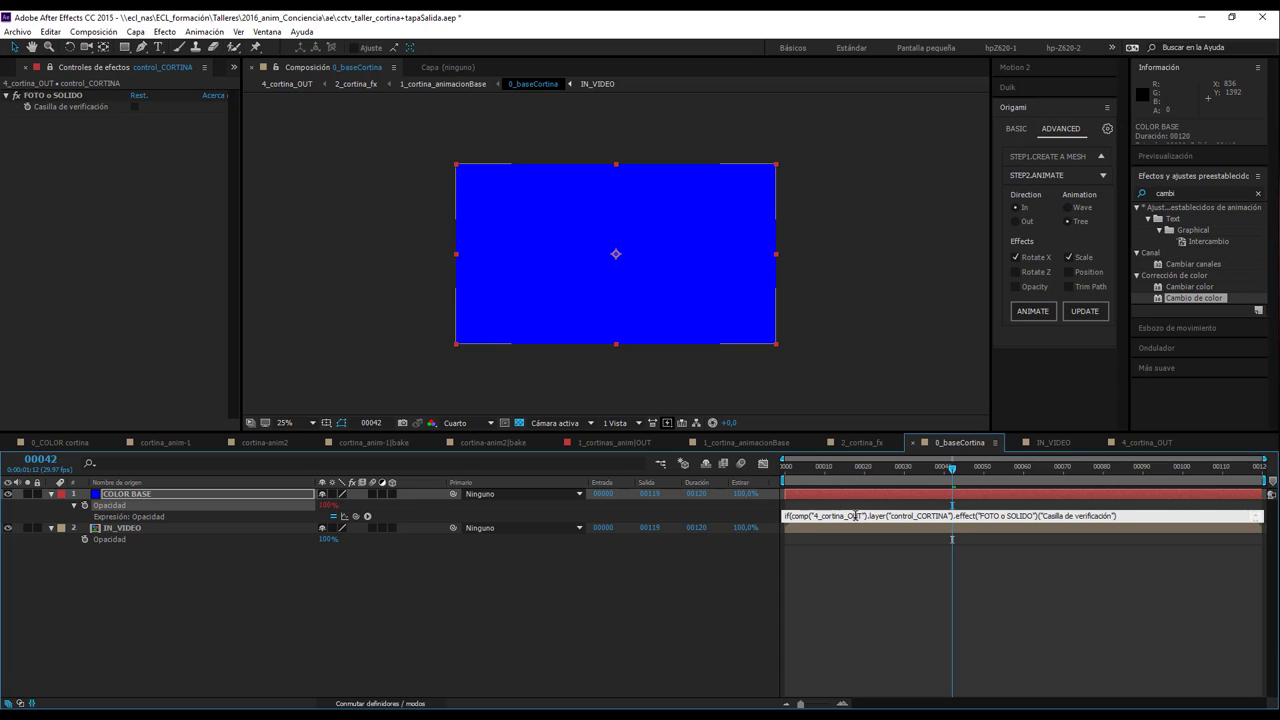
{"action": "left_click", "coordinate": [1167, 514]}
{"action": "type", "text": ") 0 else 100;"}
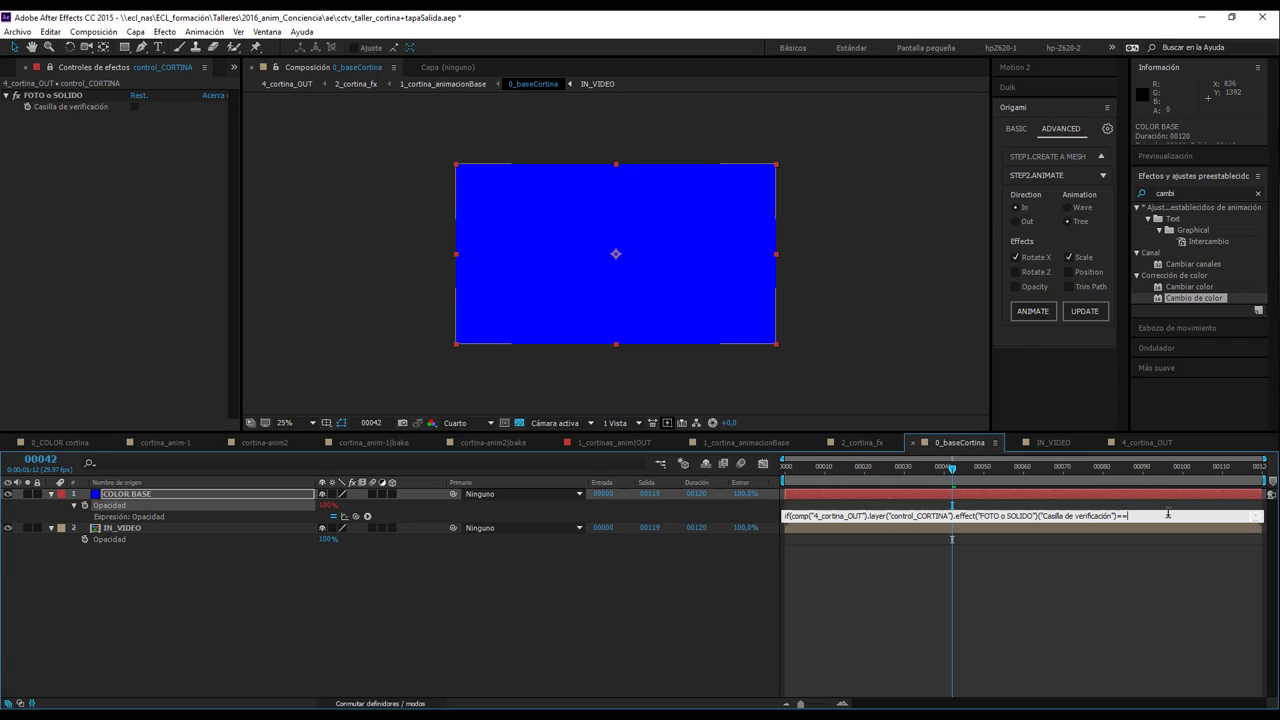
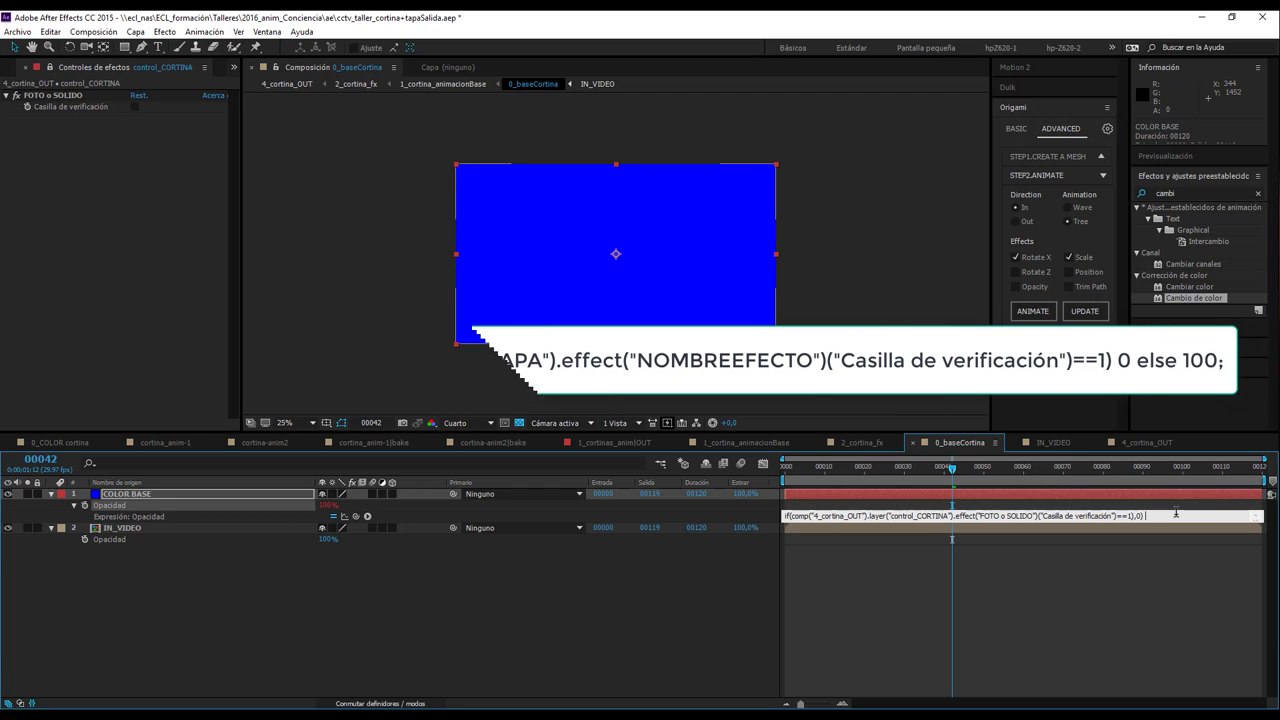
- Finish the COLOR BASE opacity expression with 'else 100;' and commit it
{"action": "type", "text": "else"}
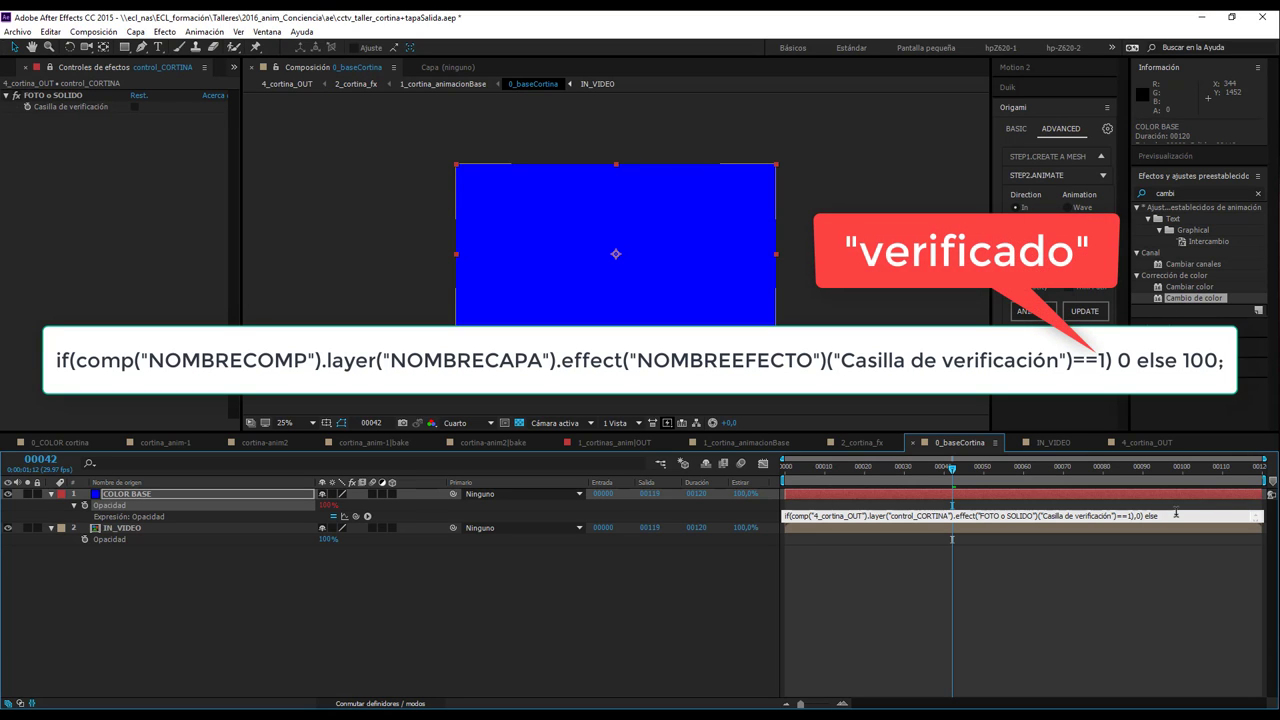
{"action": "type", "text": " 100"}
{"action": "type", "text": ";"}
{"action": "left_click", "coordinate": [1140, 578]}
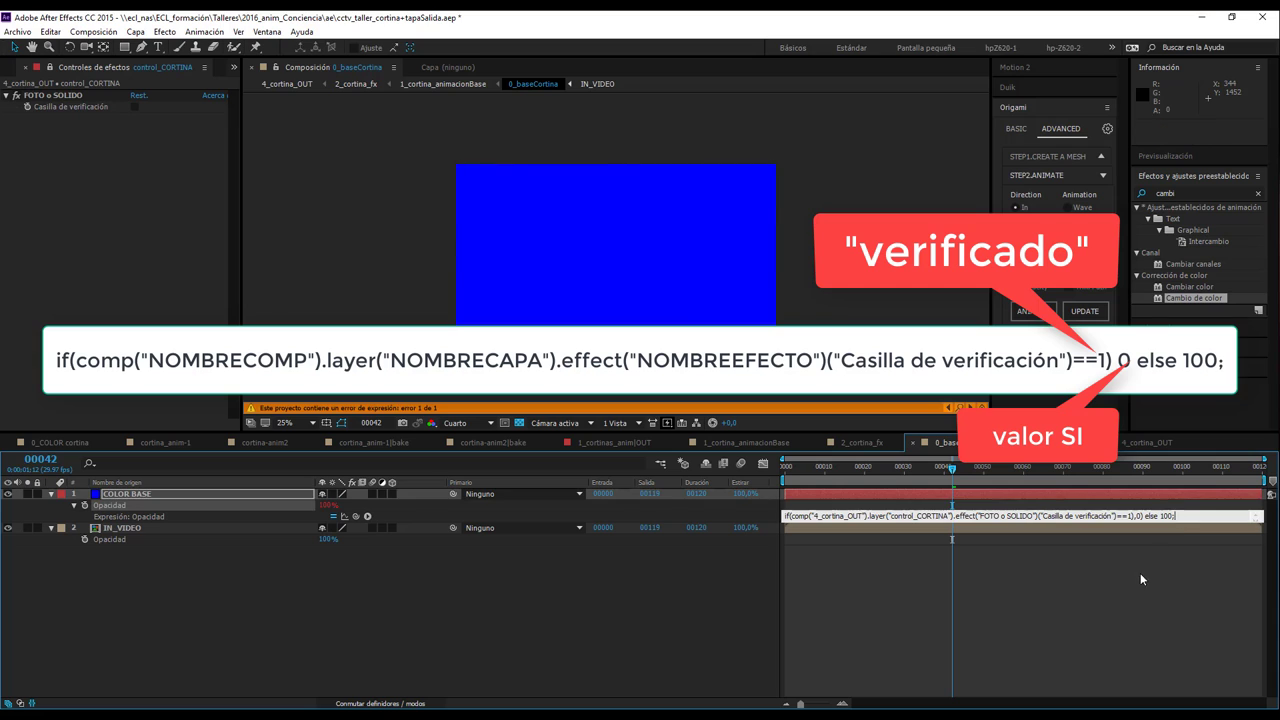
{"action": "left_click", "coordinate": [1140, 573]}
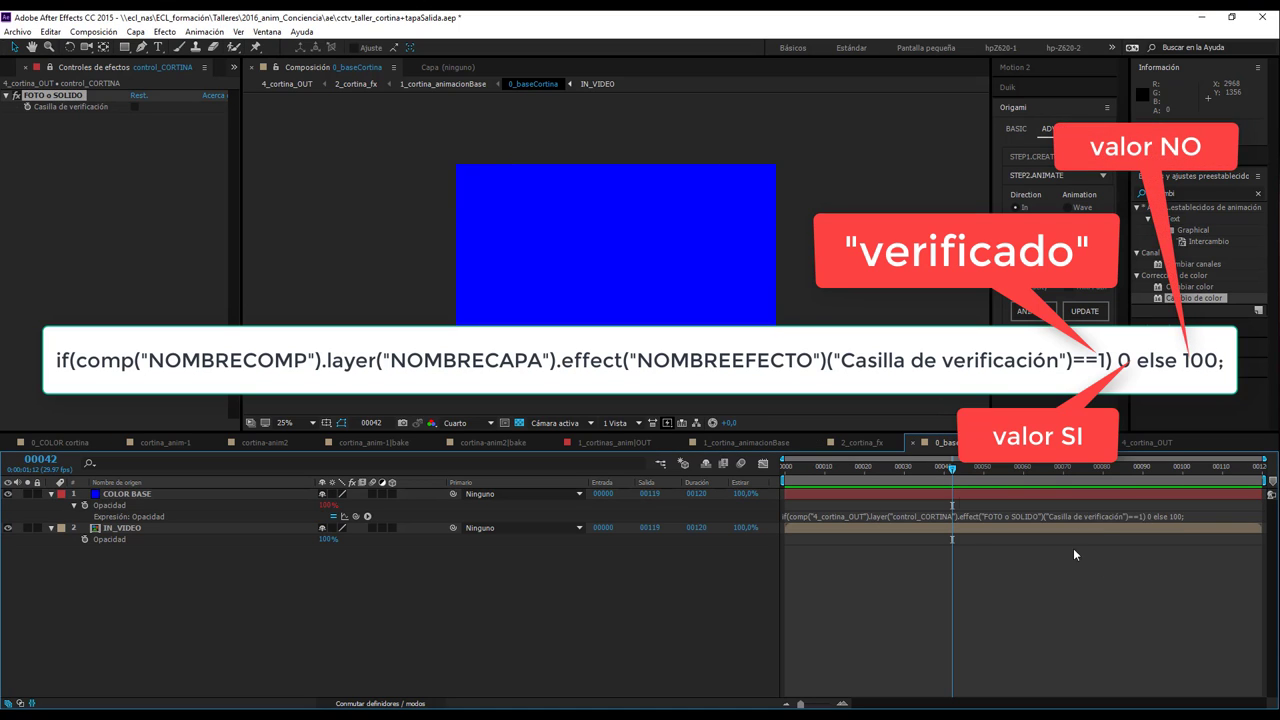
- Scrub to frame 00072 and tick the control checkbox to reveal the photo
{"action": "left_click_drag", "start_coordinate": [962, 472], "coordinate": [1081, 490]}
{"action": "left_click", "coordinate": [1132, 515]}
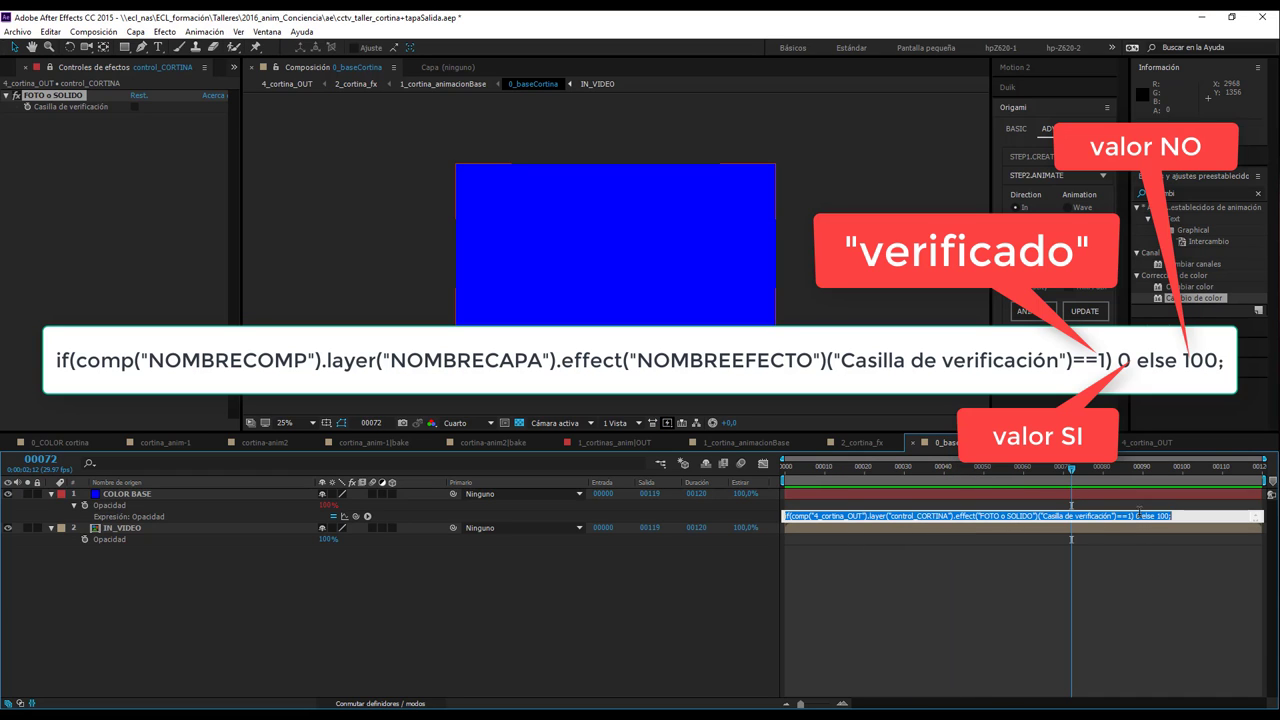
{"action": "left_click", "coordinate": [617, 602]}
{"action": "left_click", "coordinate": [40, 170]}
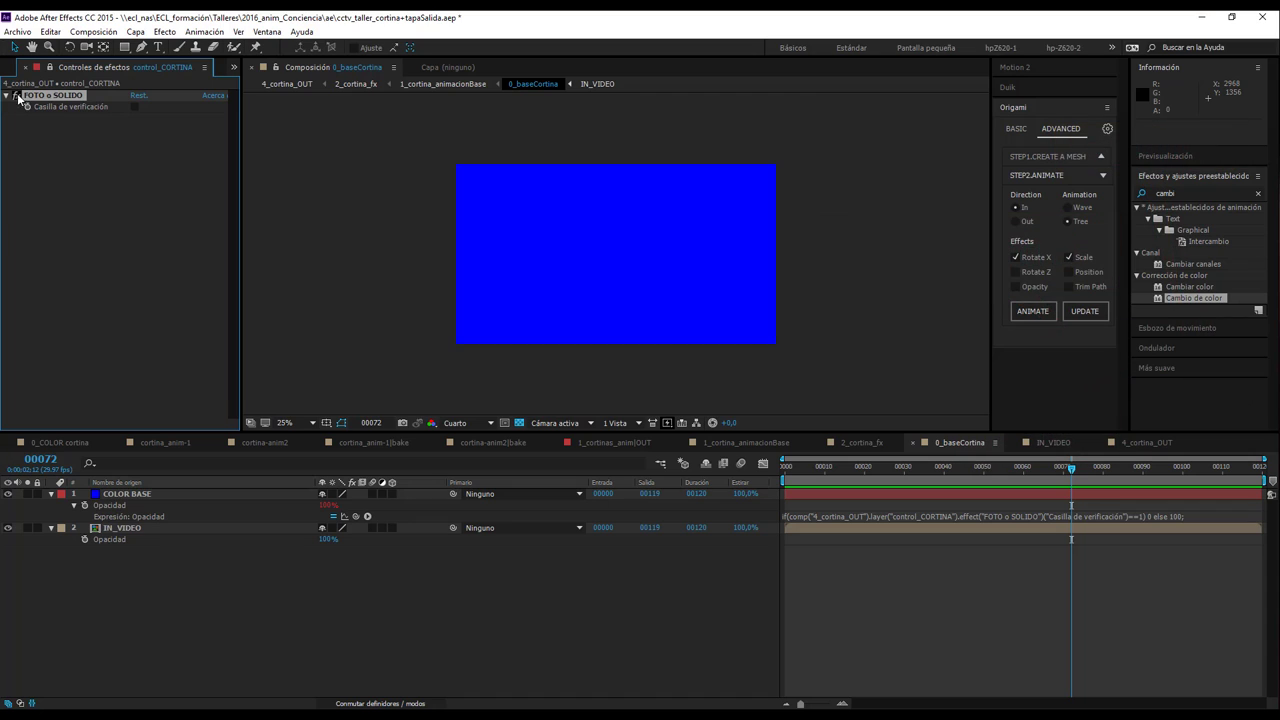
- Untick the checkbox to bring back the solid and deselect the control effect
{"action": "left_click", "coordinate": [133, 105]}
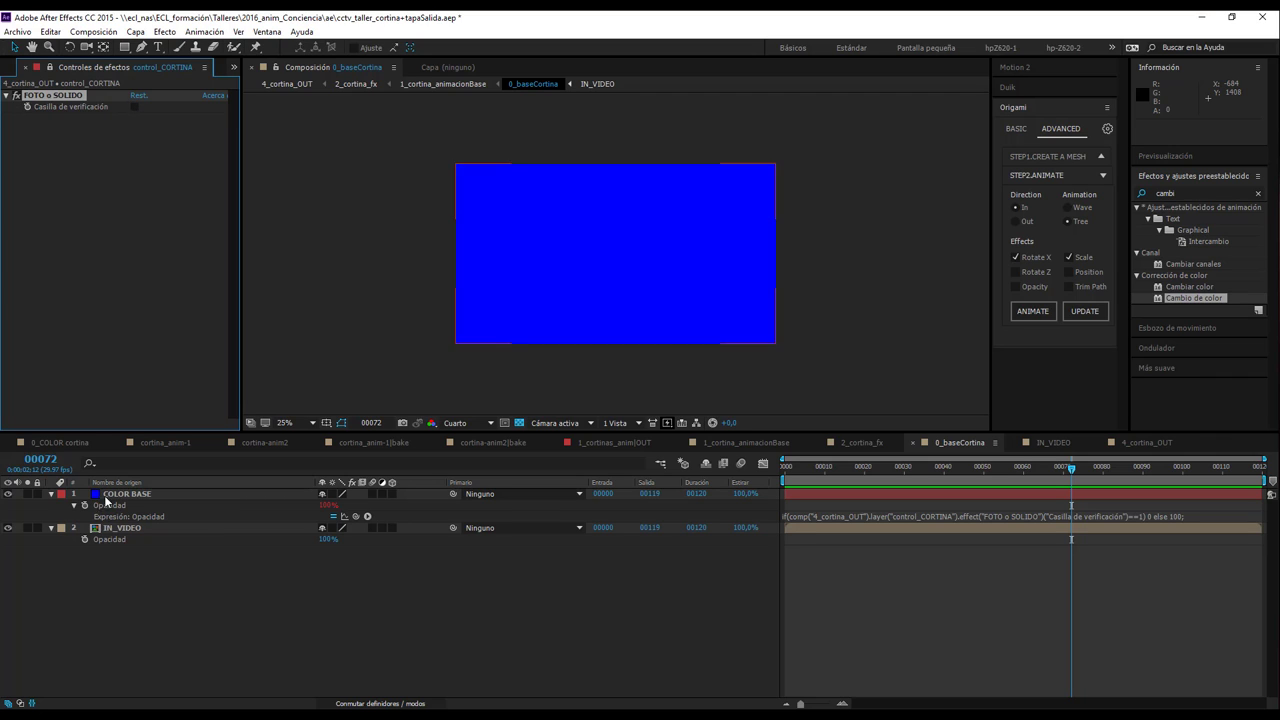
{"action": "left_click", "coordinate": [150, 227]}
{"action": "left_click", "coordinate": [891, 559]}
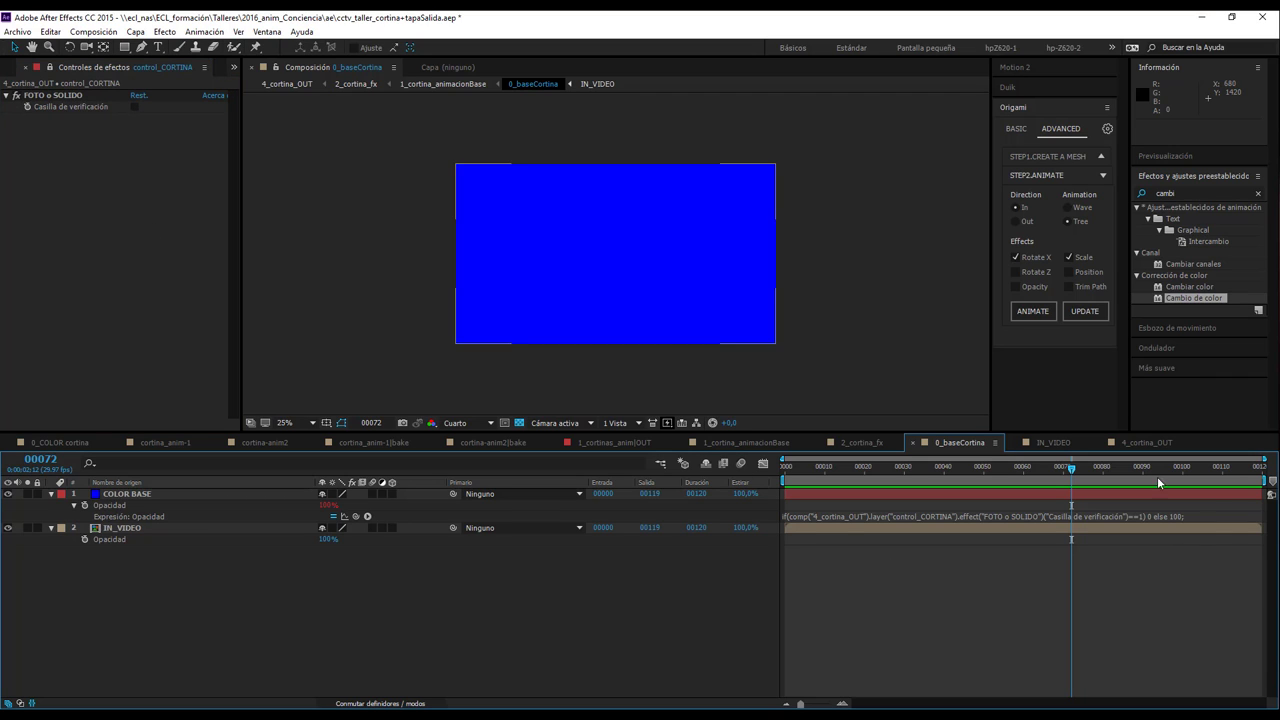
- In 4_cortina_OUT, rename the FOTO o SOLIDO effect to FOTO
{"action": "left_click", "coordinate": [1148, 442]}
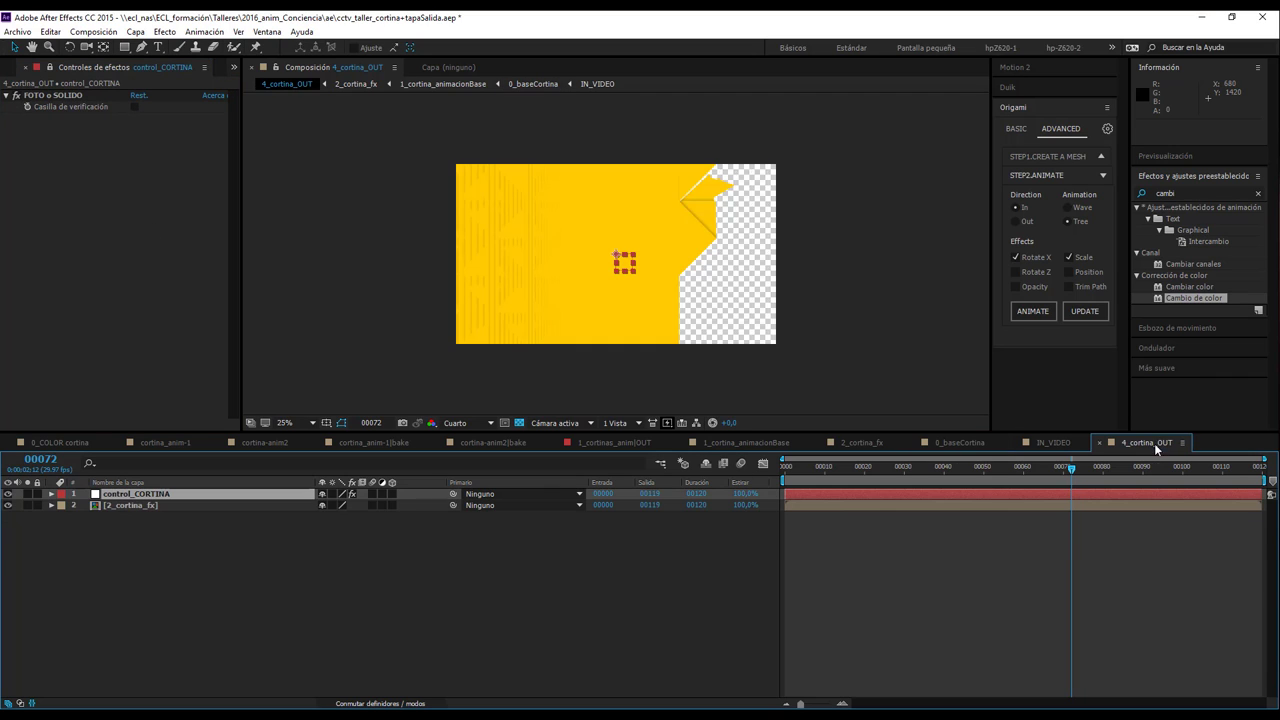
{"action": "left_click", "coordinate": [64, 97]}
{"action": "key", "text": "Return"}
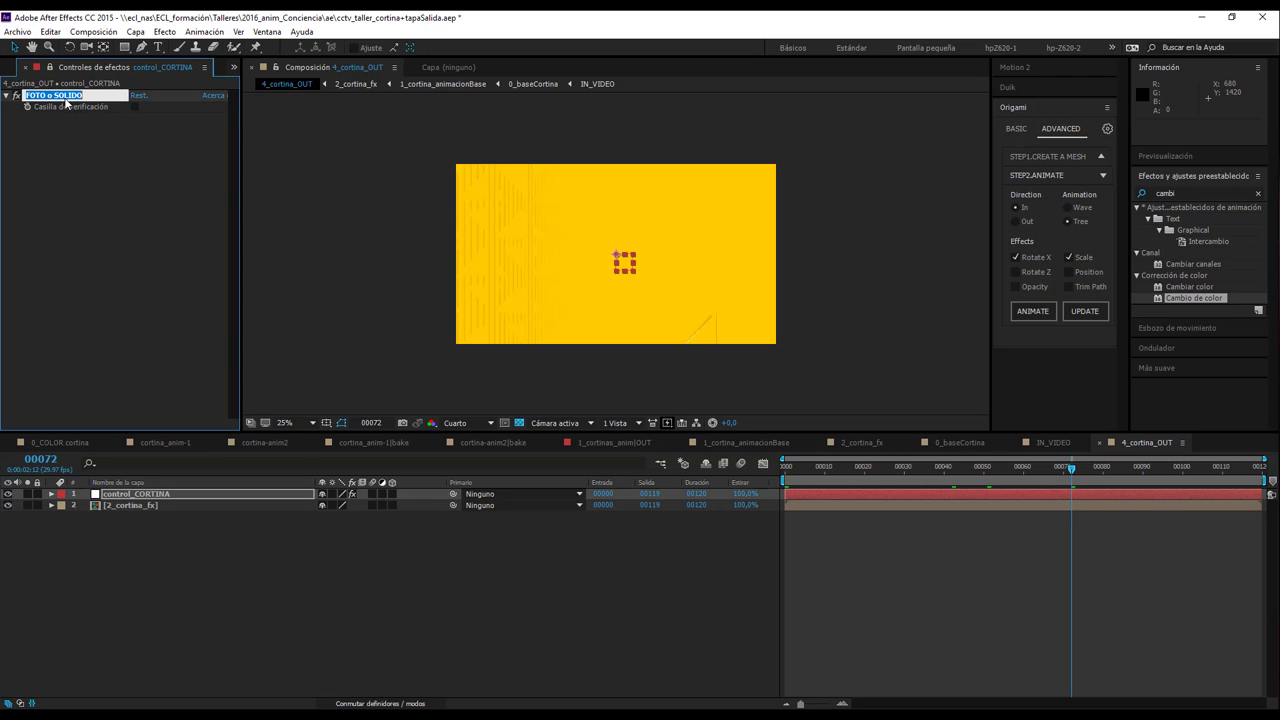
{"action": "key", "text": "End"}
{"action": "key", "text": "shift+Left"}
{"action": "key", "text": "shift+Left"}
{"action": "key", "text": "shift+Left"}
{"action": "key", "text": "shift+Left"}
{"action": "key", "text": "shift+Left"}
{"action": "key", "text": "BackSpace"}
{"action": "key", "text": "Return"}
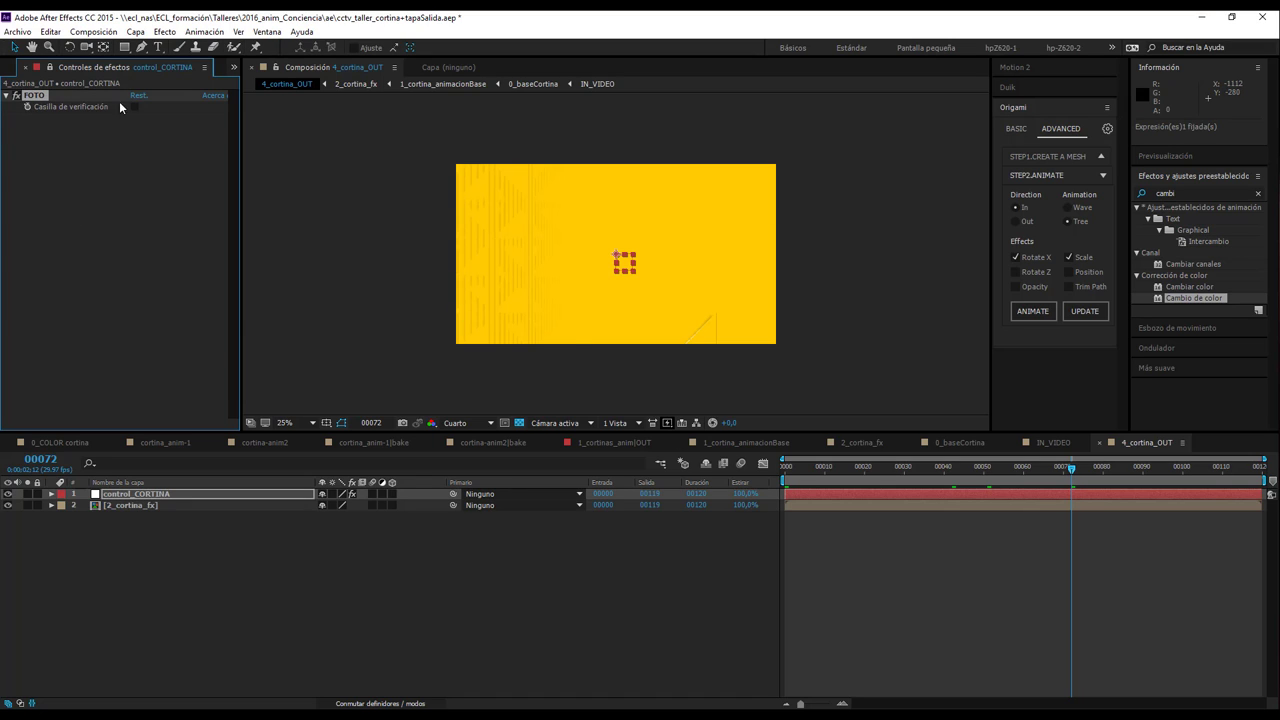
- Toggle the FOTO checkbox repeatedly to test the swap, leaving the yellow solid showing
{"action": "left_click", "coordinate": [204, 187]}
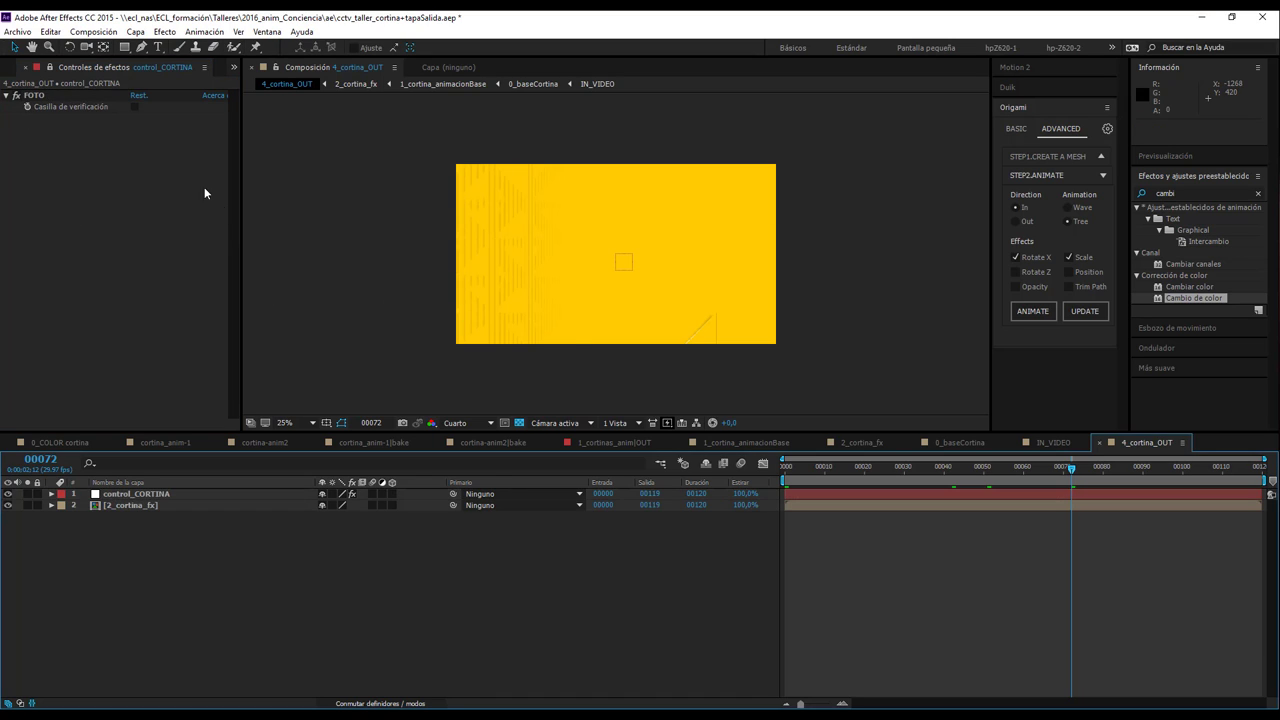
{"action": "left_click", "coordinate": [134, 106]}
{"action": "left_click", "coordinate": [134, 105]}
{"action": "left_click", "coordinate": [134, 106]}
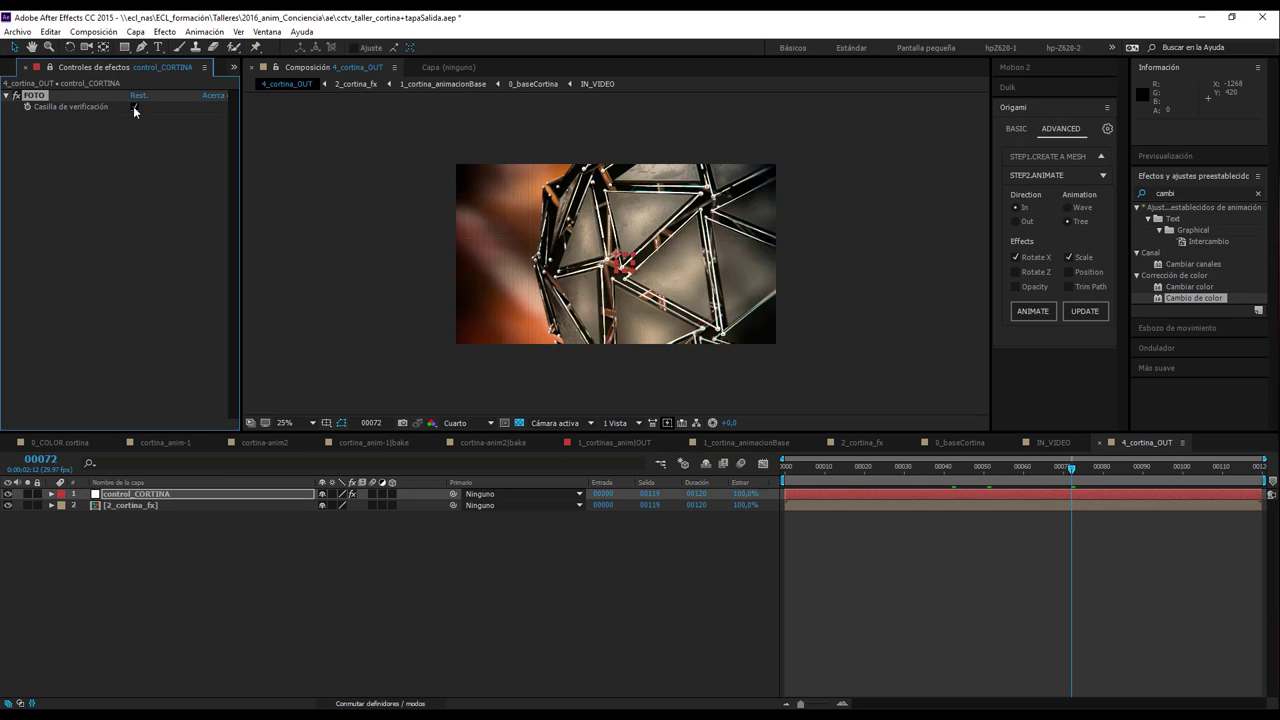
{"action": "left_click", "coordinate": [134, 106]}
{"action": "left_click", "coordinate": [95, 159]}
{"action": "left_click", "coordinate": [963, 660]}
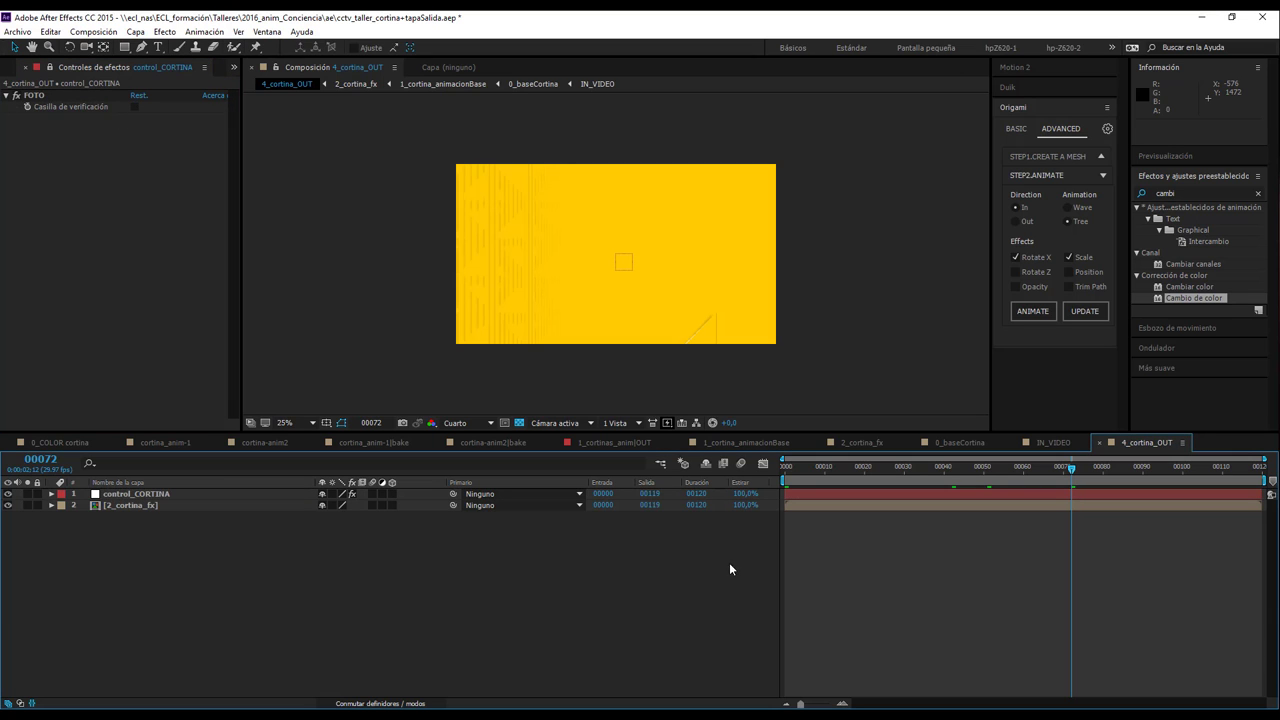
{"action": "left_click", "coordinate": [678, 464]}
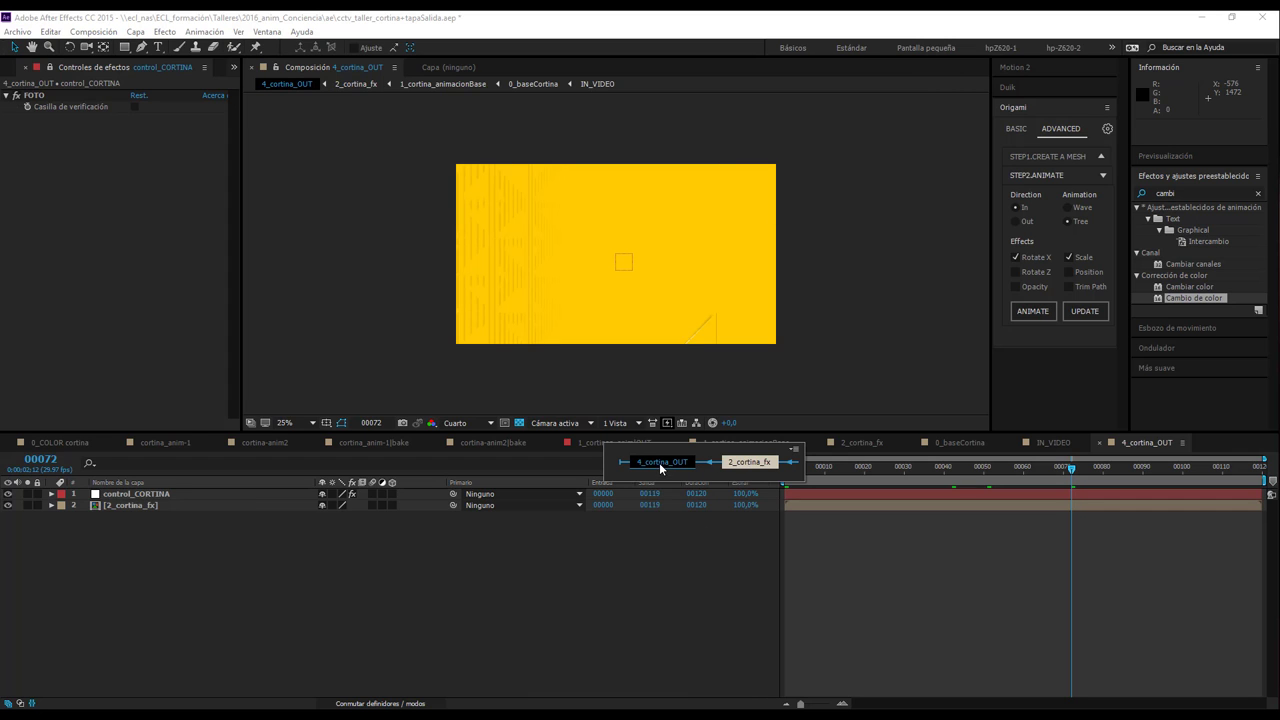
- Open 2_cortina_fx at frame 00027 and duplicate the 1_cortina_animacionBase layer
{"action": "left_click", "coordinate": [763, 463]}
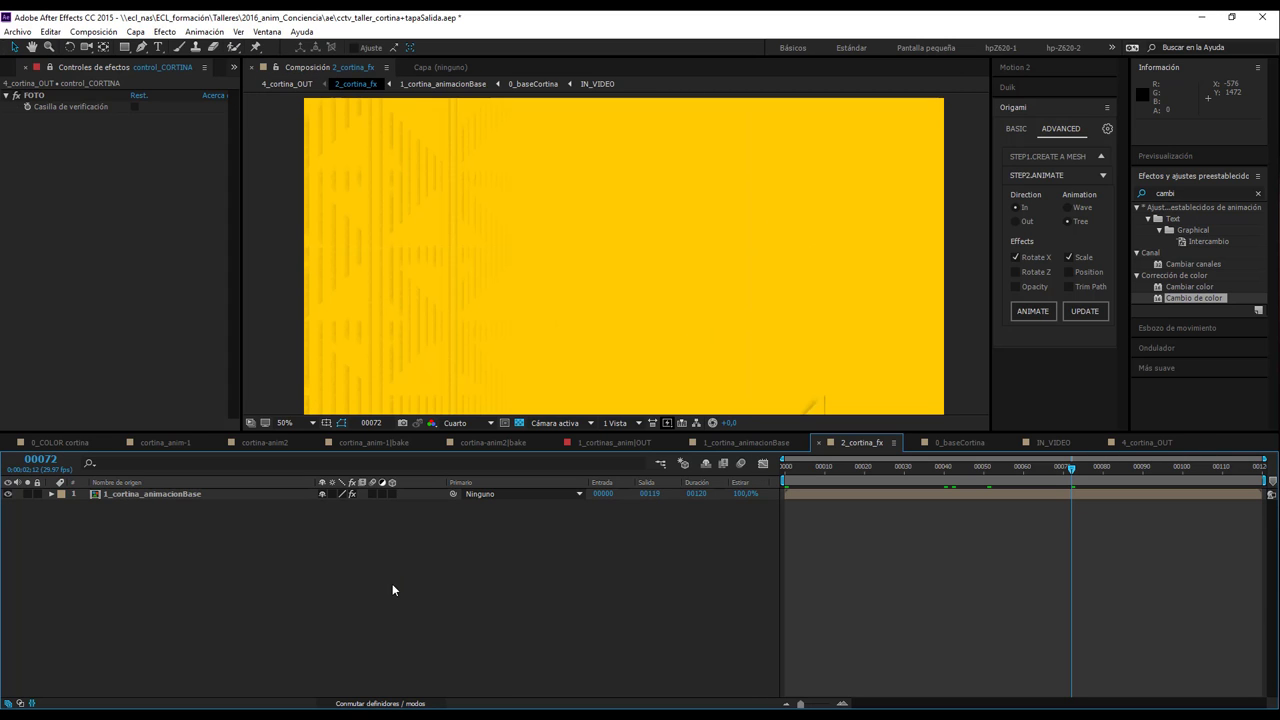
{"action": "left_click_drag", "start_coordinate": [880, 466], "coordinate": [1005, 470]}
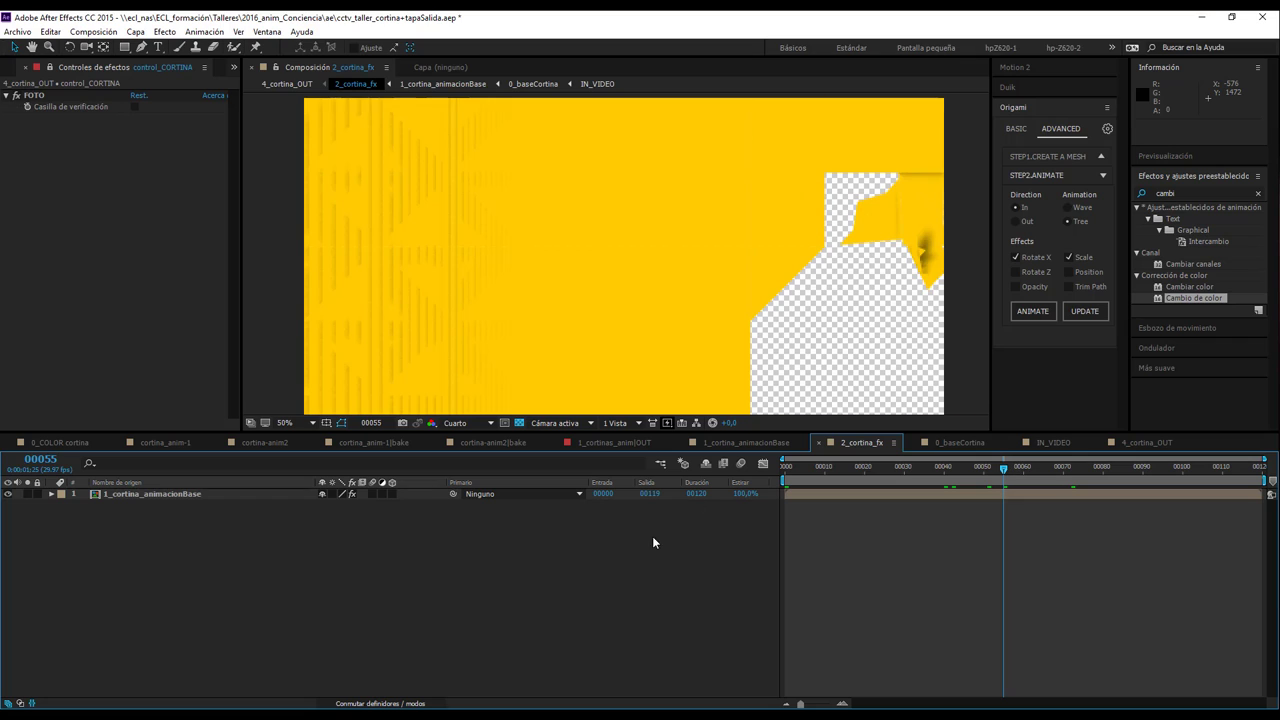
{"action": "left_click", "coordinate": [892, 466]}
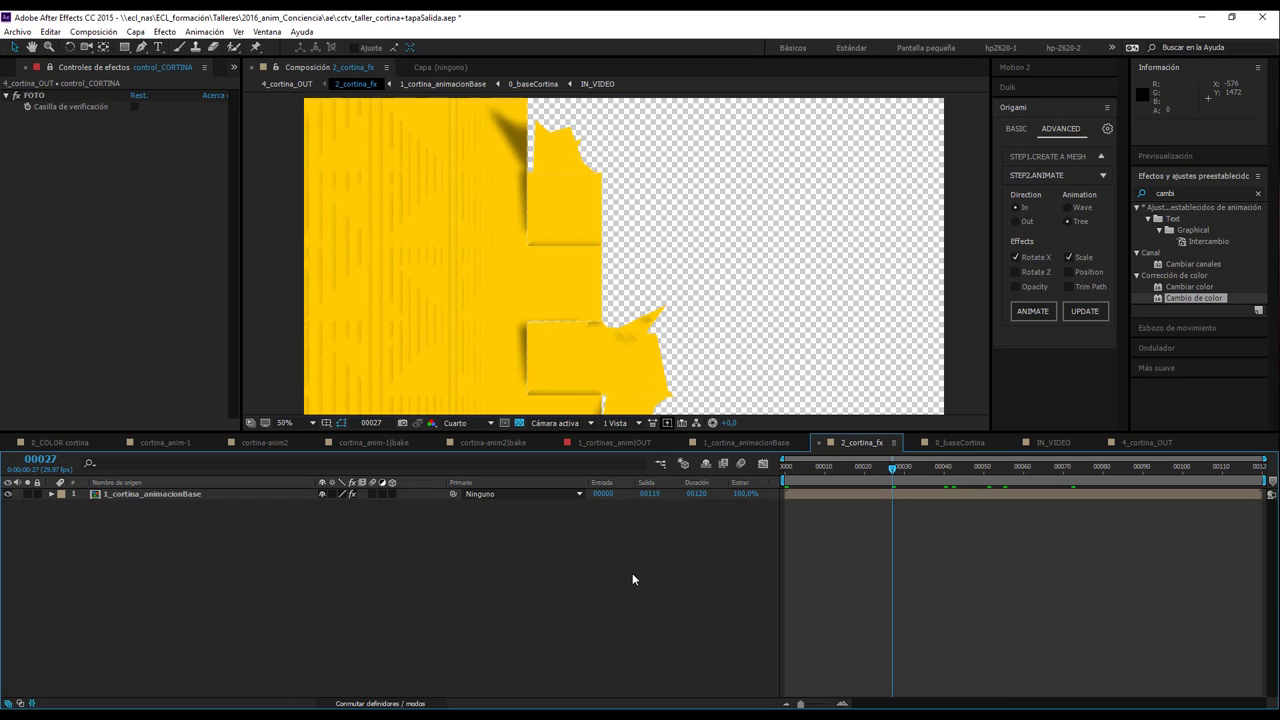
{"action": "left_click", "coordinate": [140, 494]}
{"action": "key", "text": "ctrl+d"}
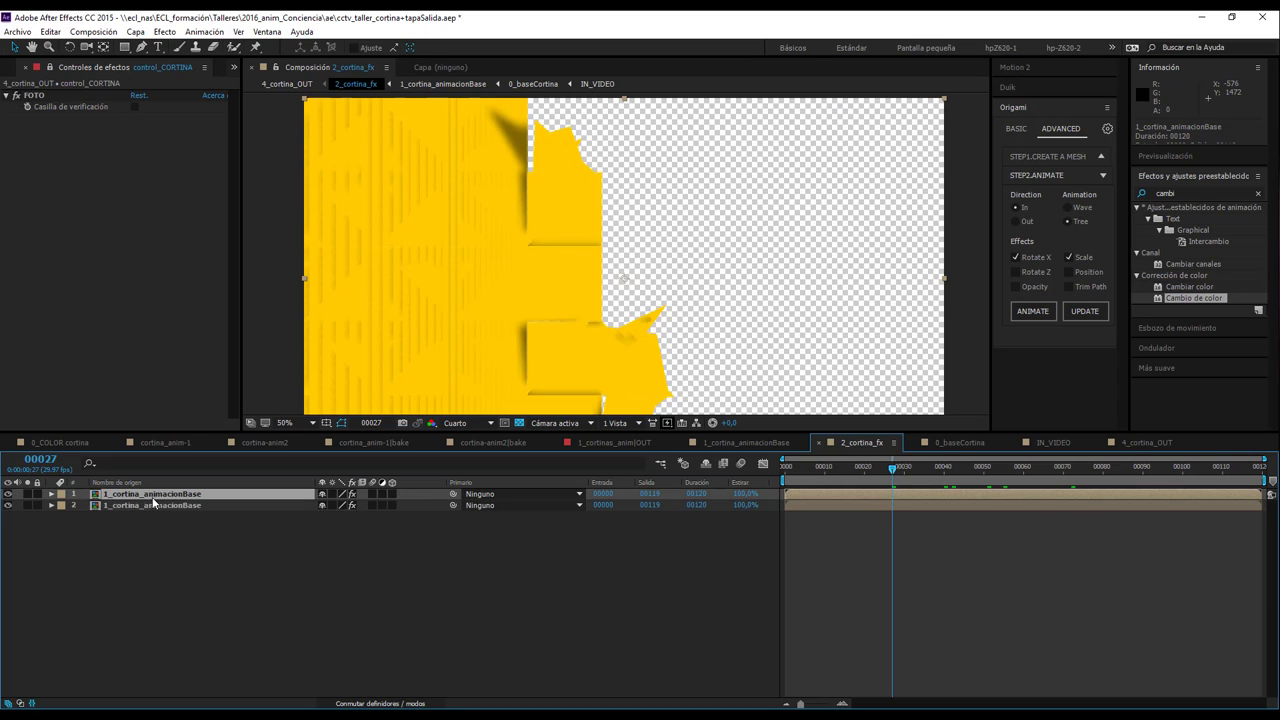
{"action": "left_click", "coordinate": [154, 508]}
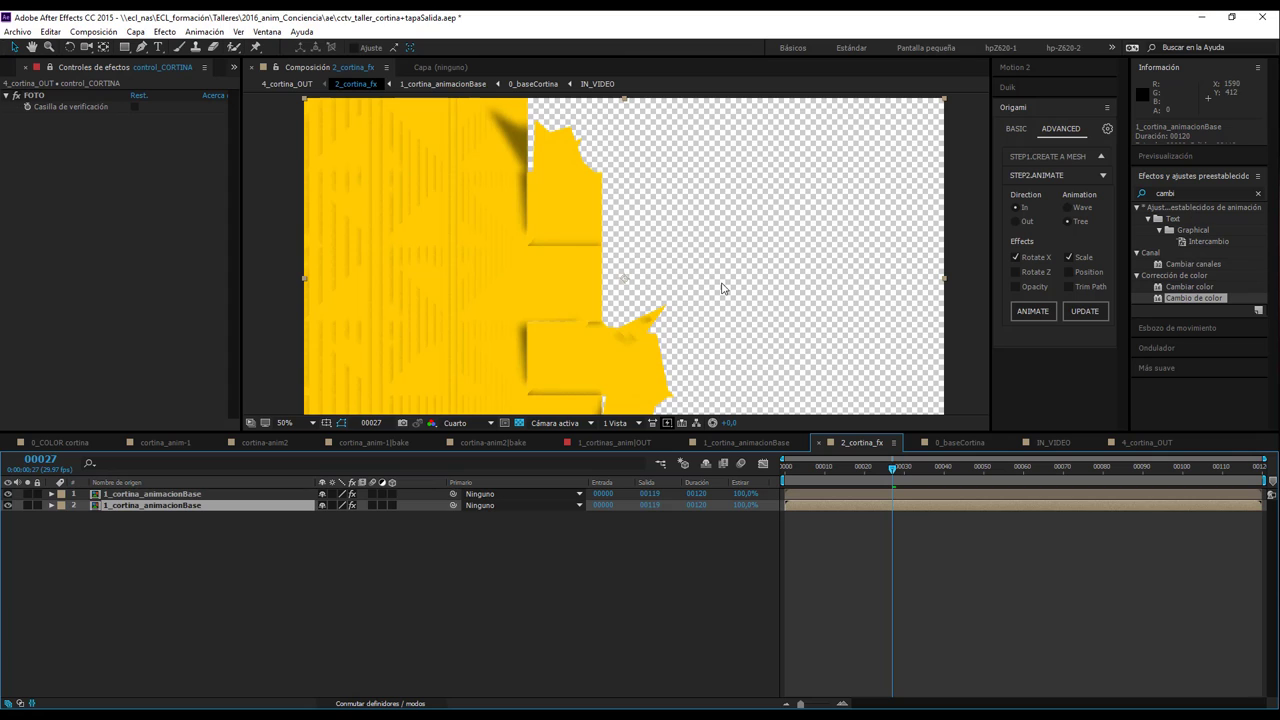
{"action": "scroll", "coordinate": [603, 303], "scroll_direction": "up", "scroll_amount": 2}
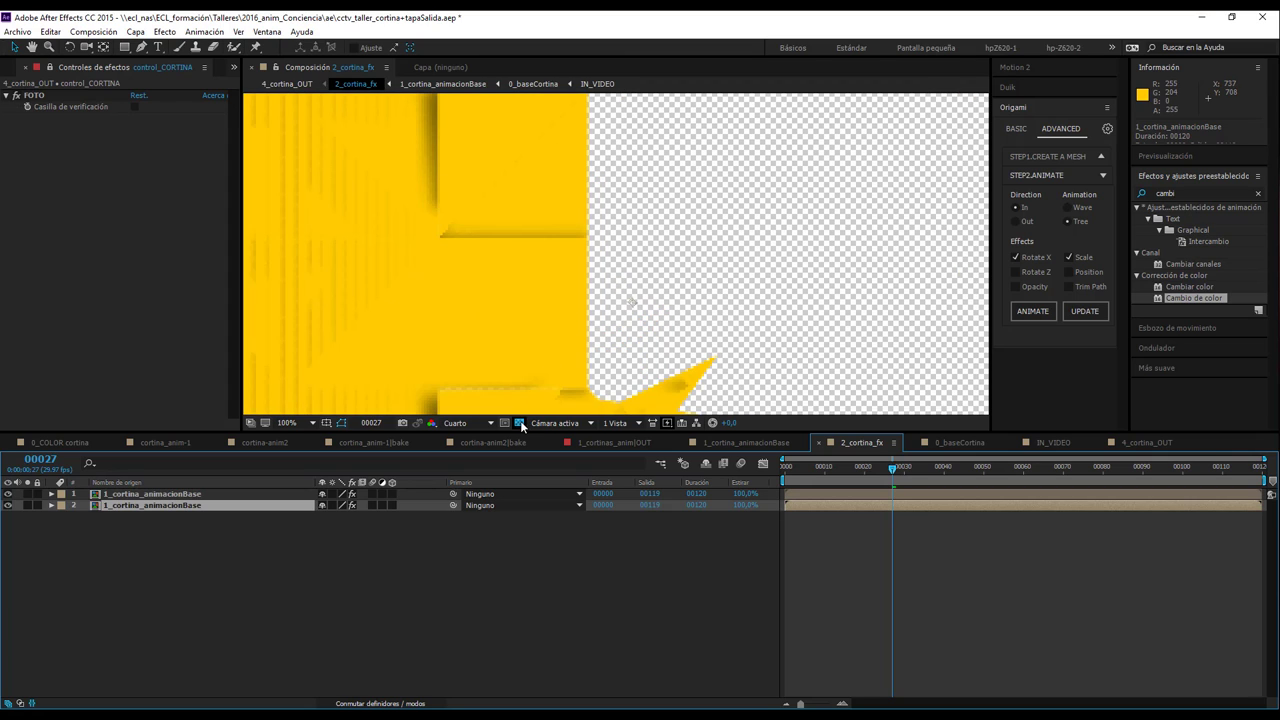
- Set the 2_cortina_fx composition background colour to white (ffffff)
{"action": "left_click", "coordinate": [519, 422]}
{"action": "key", "text": "ctrl+k"}
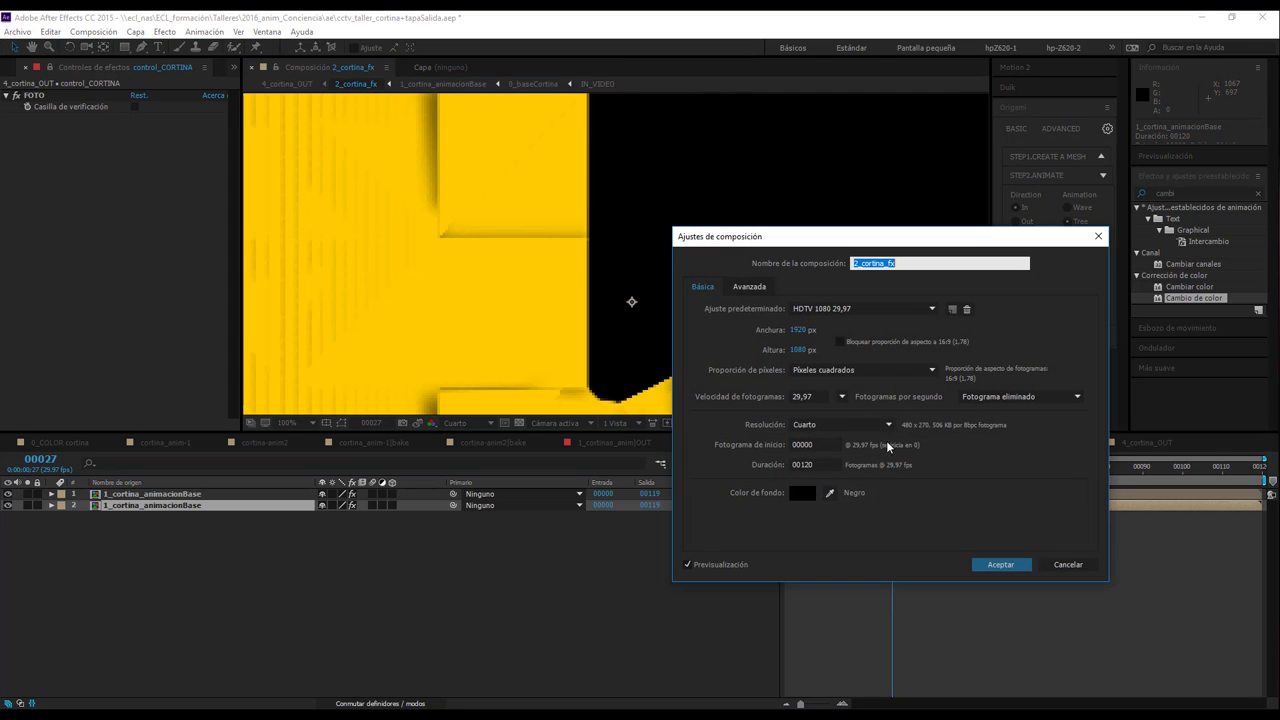
{"action": "left_click", "coordinate": [802, 492]}
{"action": "type", "text": "ffffff"}
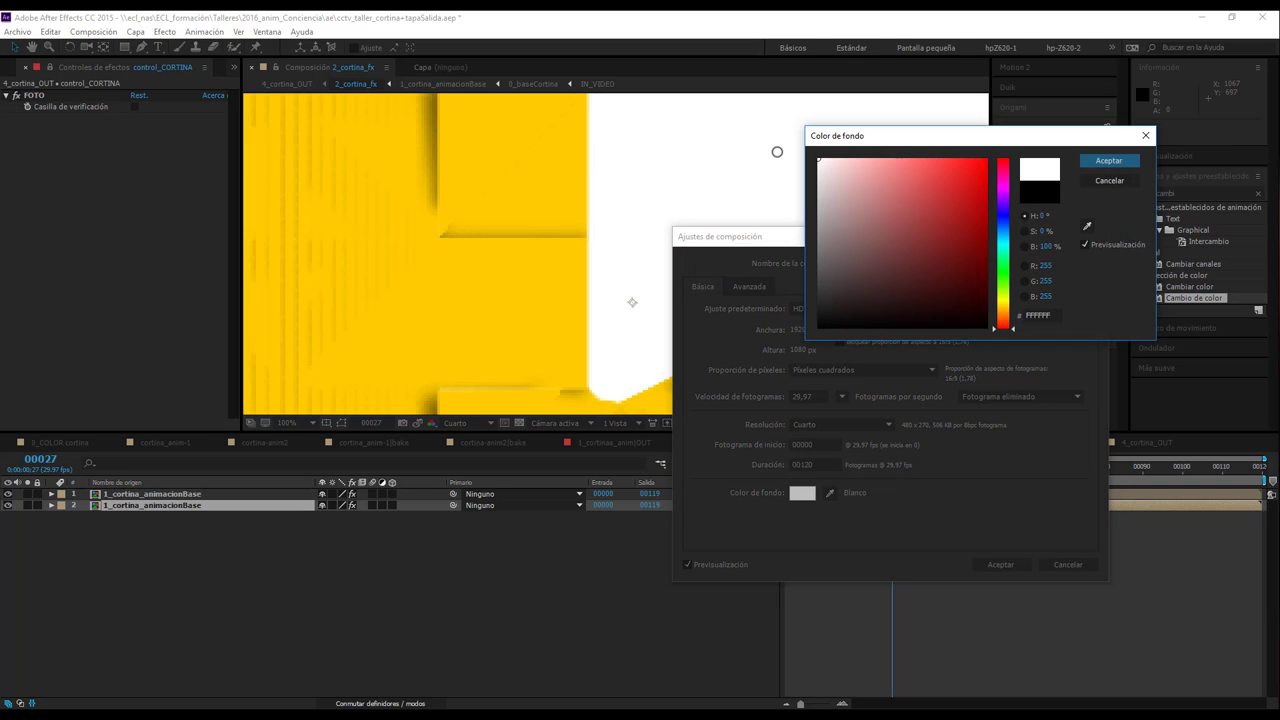
{"action": "key", "text": "Return"}
{"action": "left_click", "coordinate": [1028, 563]}
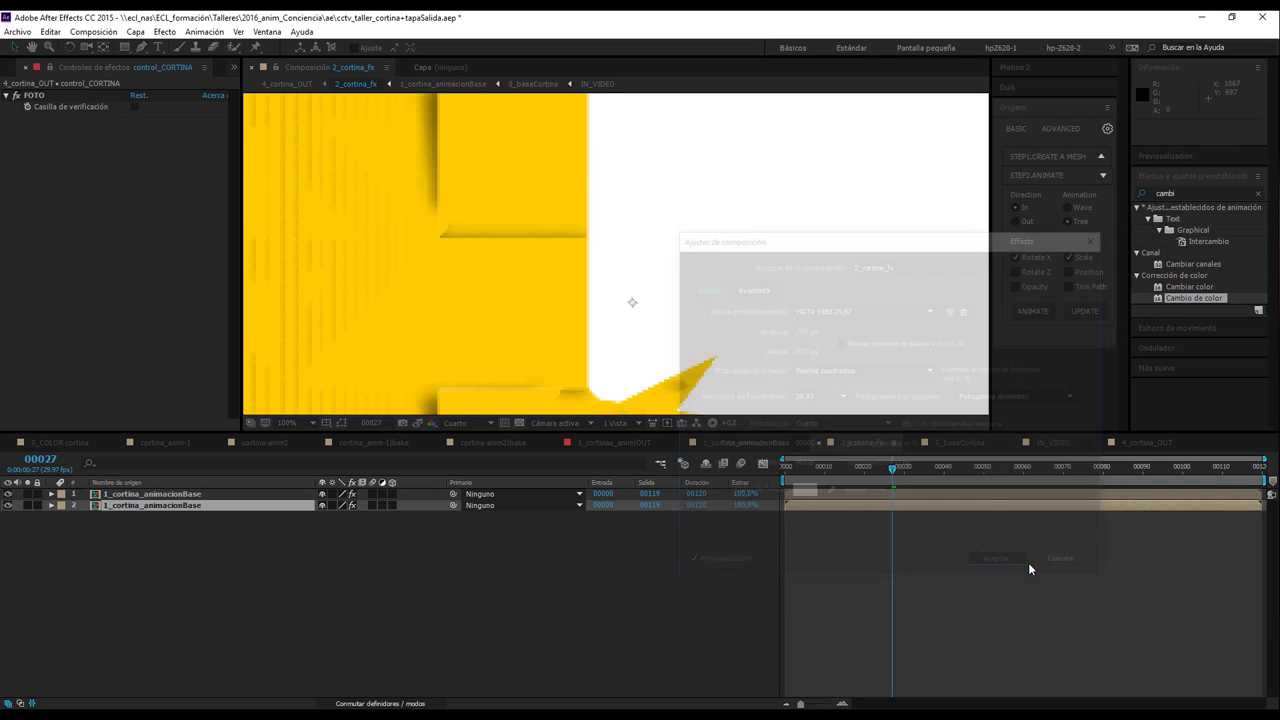
{"action": "double_click", "coordinate": [1189, 192]}
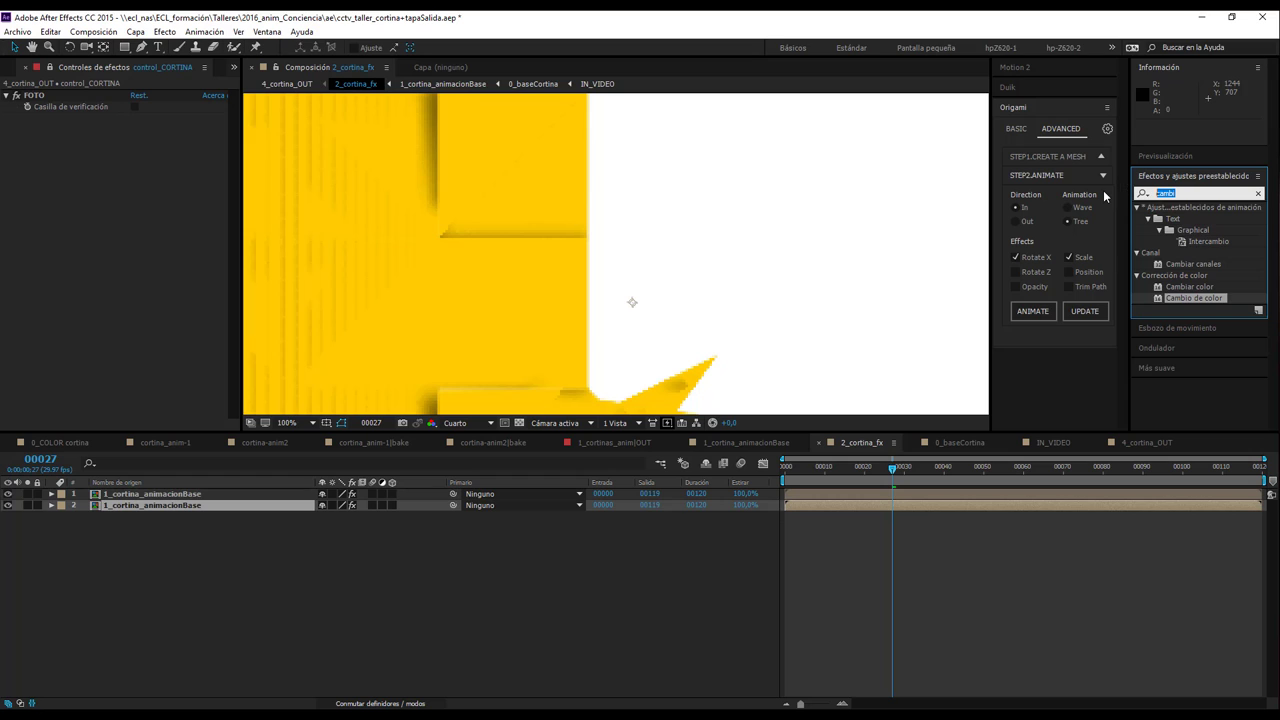
- Apply Sombra paralela to the duplicated curtain and set its shadow colour to dark brown #33280C
{"action": "type", "text": "sombra"}
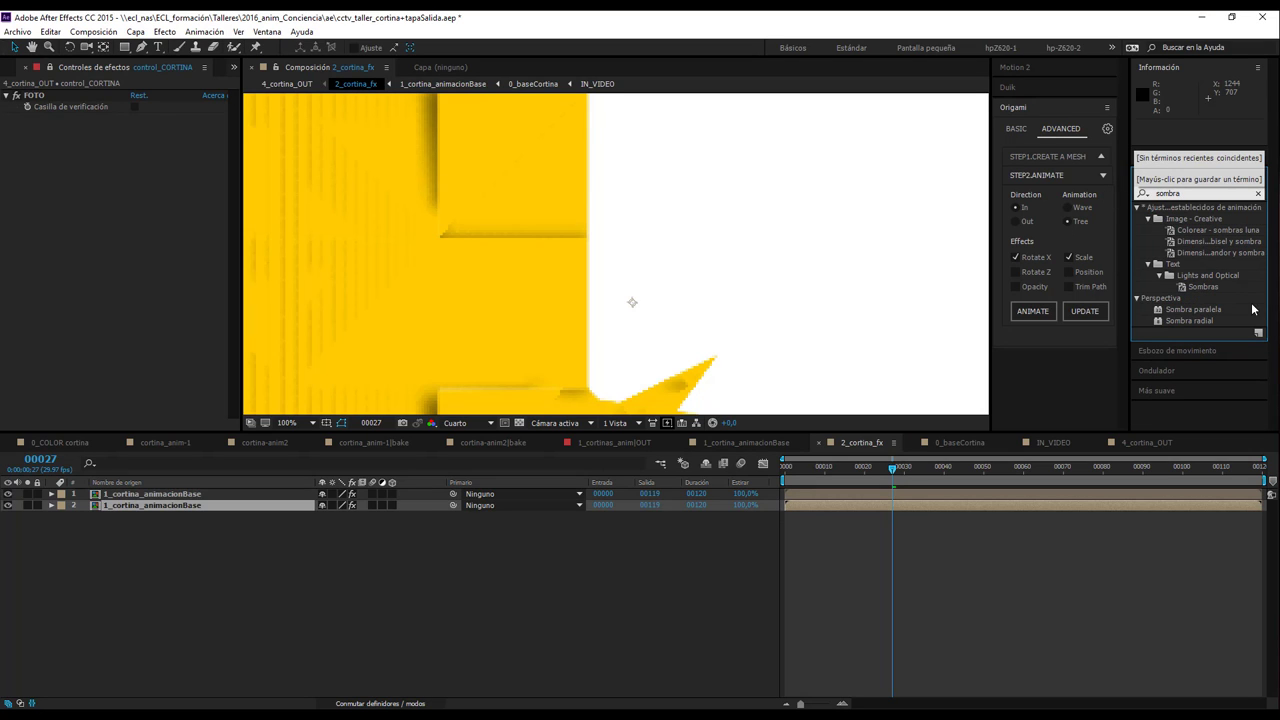
{"action": "double_click", "coordinate": [1204, 311]}
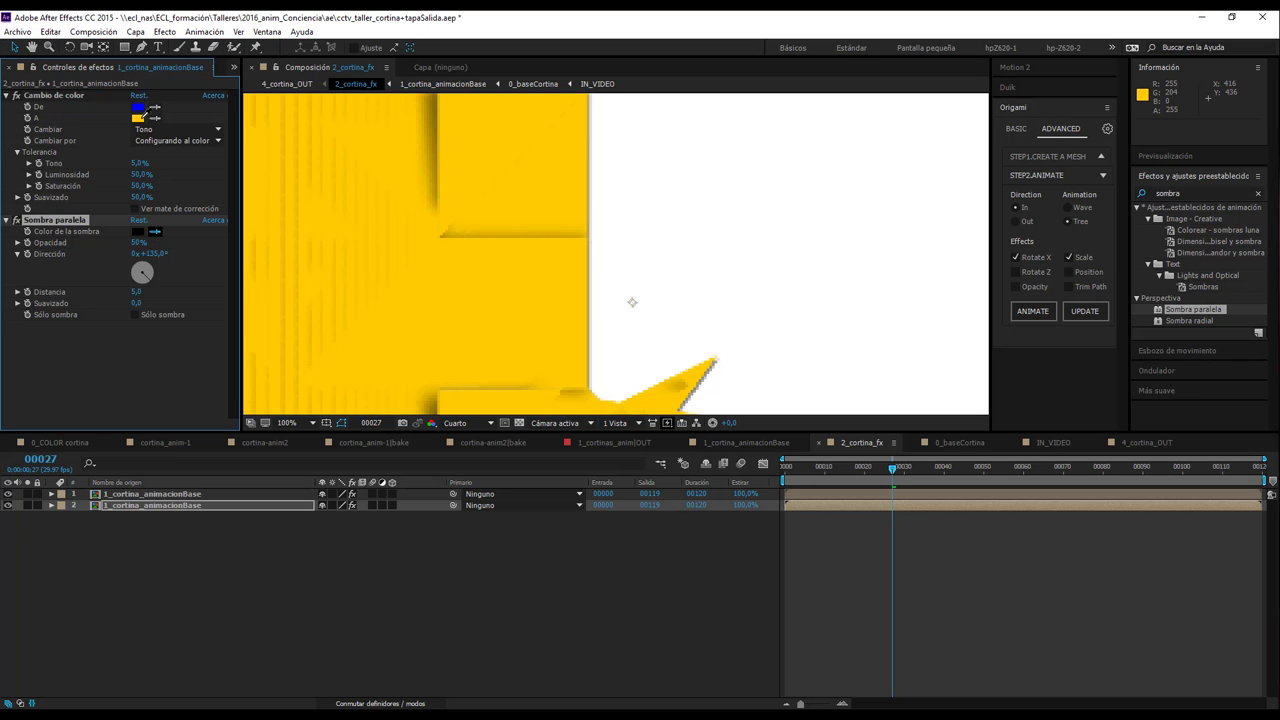
{"action": "left_click", "coordinate": [139, 118]}
{"action": "left_click", "coordinate": [138, 231]}
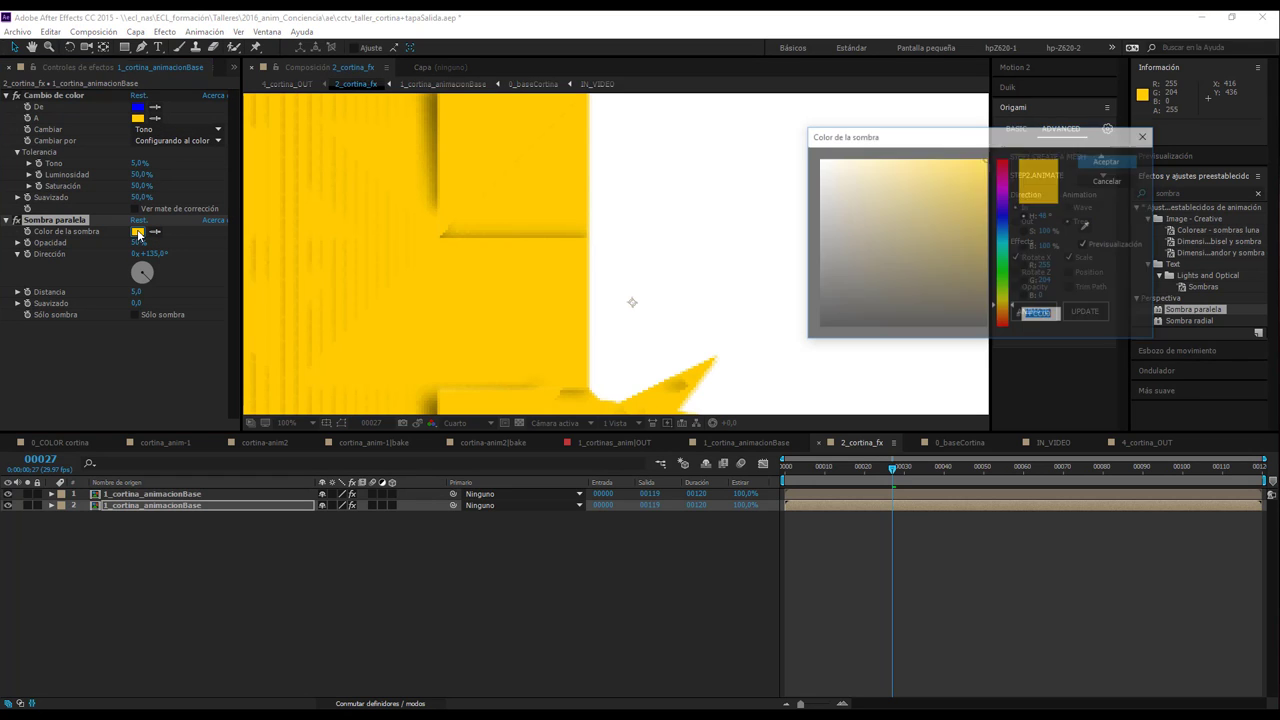
{"action": "left_click_drag", "start_coordinate": [1052, 246], "coordinate": [1004, 251]}
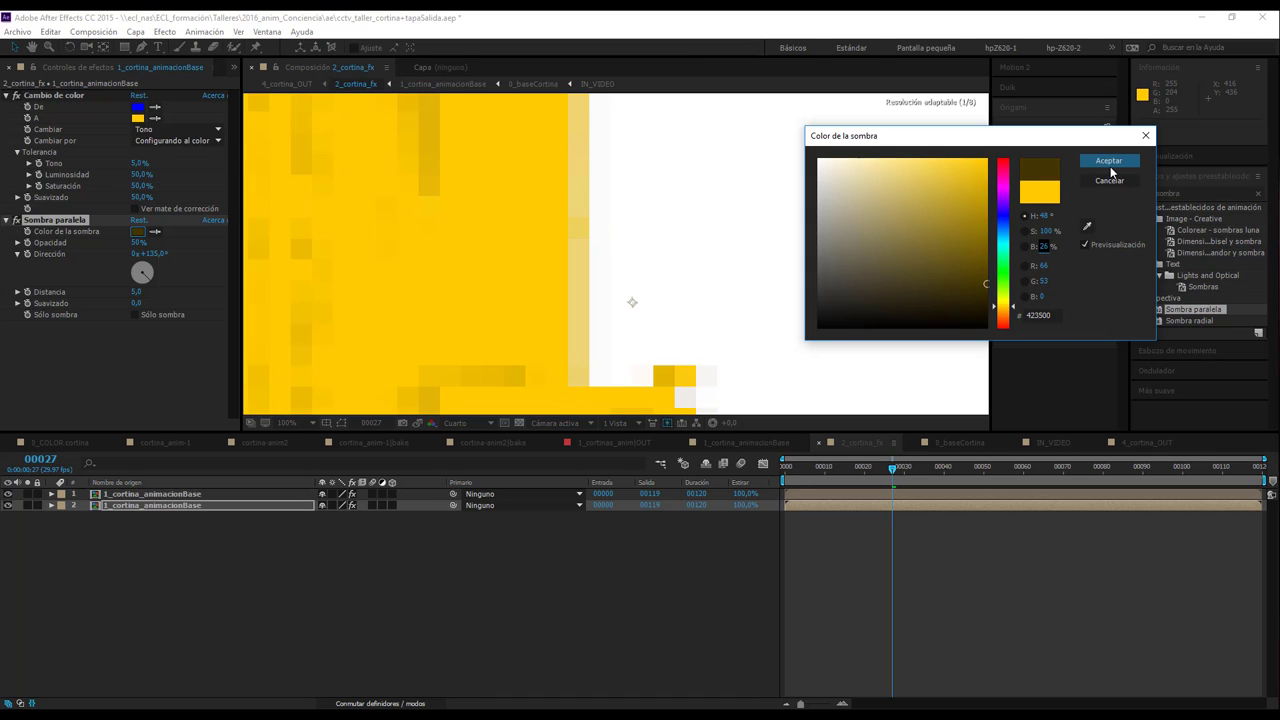
{"action": "mouse_move", "coordinate": [1045, 231]}
{"action": "left_mouse_down"}
{"action": "mouse_move", "coordinate": [1030, 232]}
{"action": "mouse_move", "coordinate": [1040, 246]}
{"action": "left_mouse_up"}
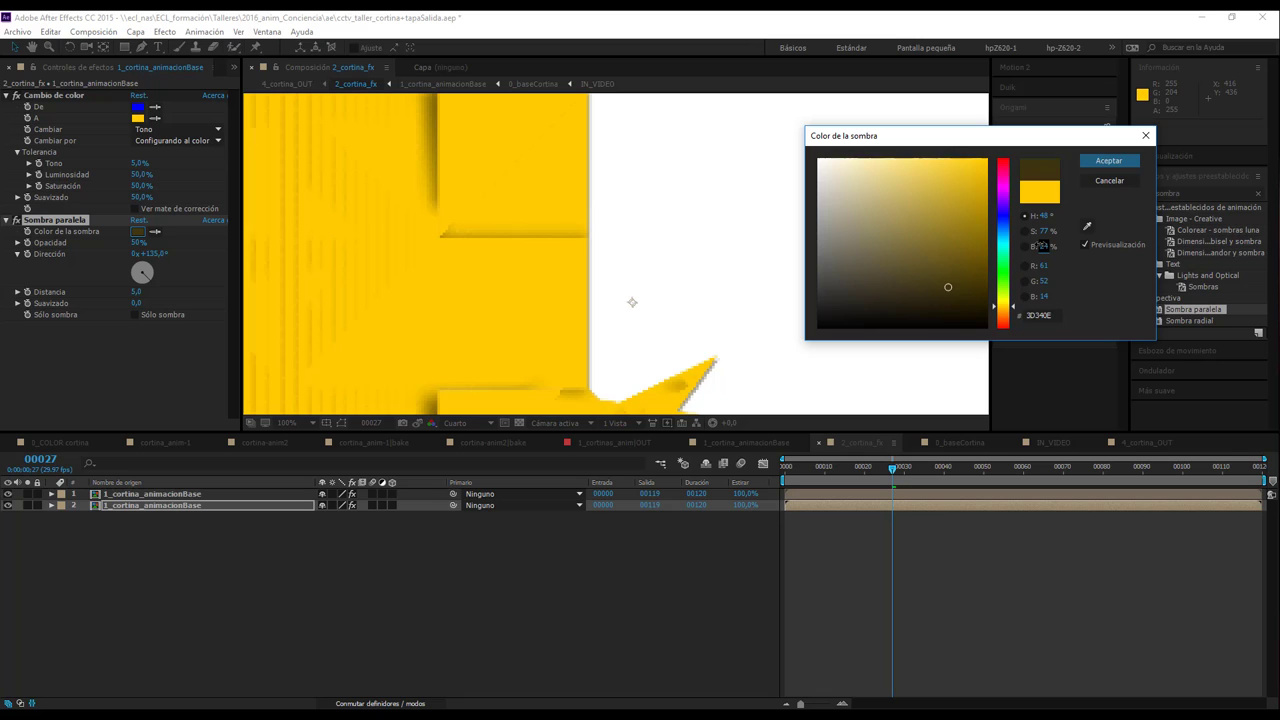
{"action": "left_click", "coordinate": [1121, 162]}
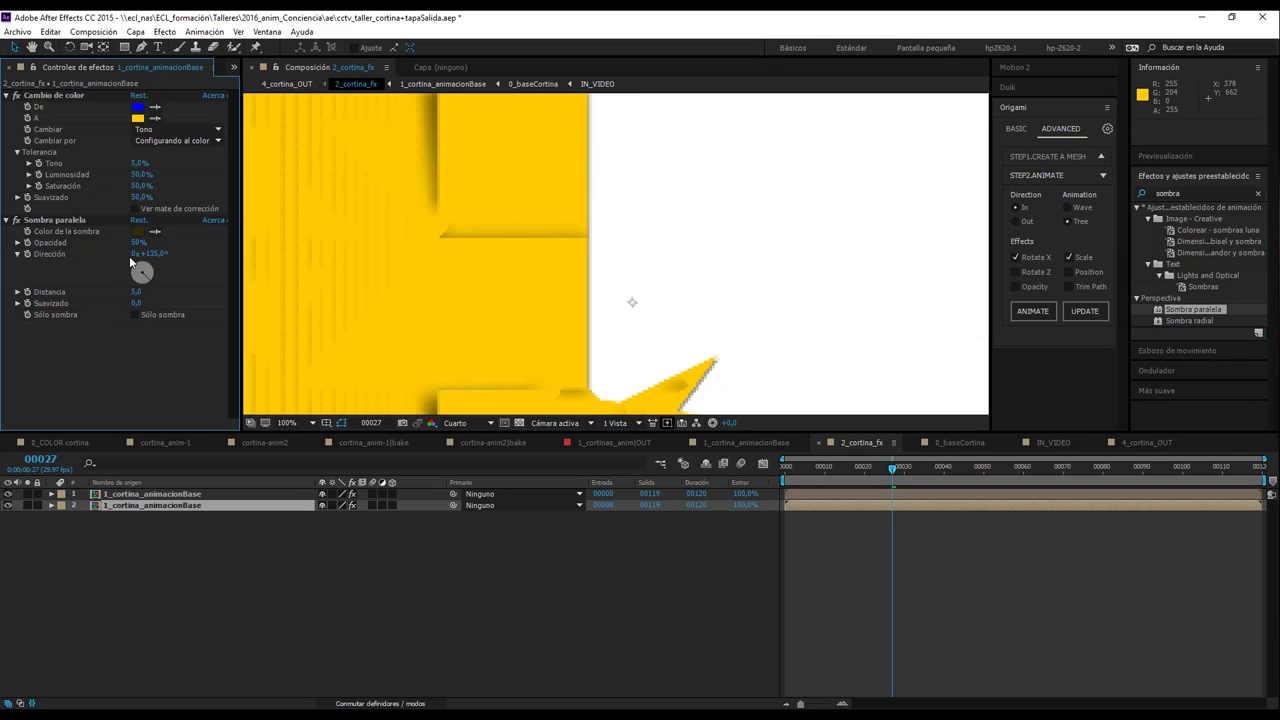
- Set the first shadow to direction 171°, distance 11, softness 16, with Sólo sombra on
{"action": "left_click_drag", "start_coordinate": [142, 268], "coordinate": [134, 291]}
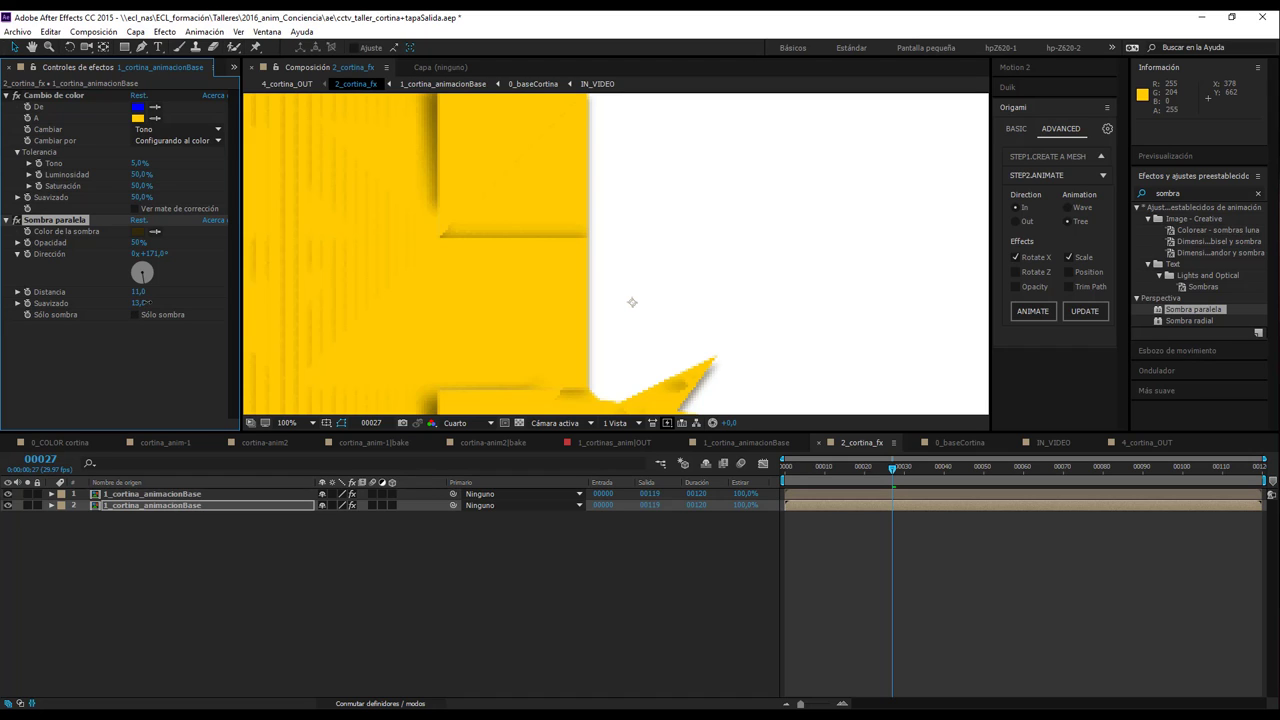
{"action": "left_click", "coordinate": [136, 315]}
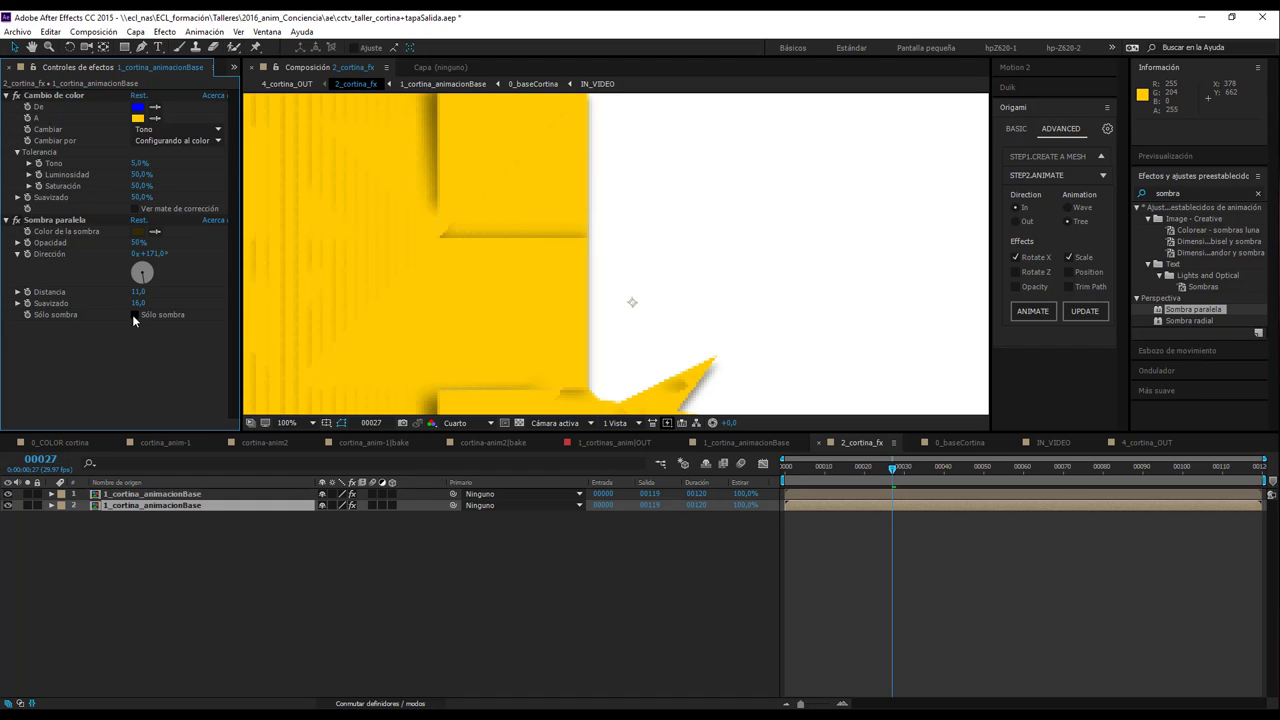
{"action": "left_click", "coordinate": [134, 314]}
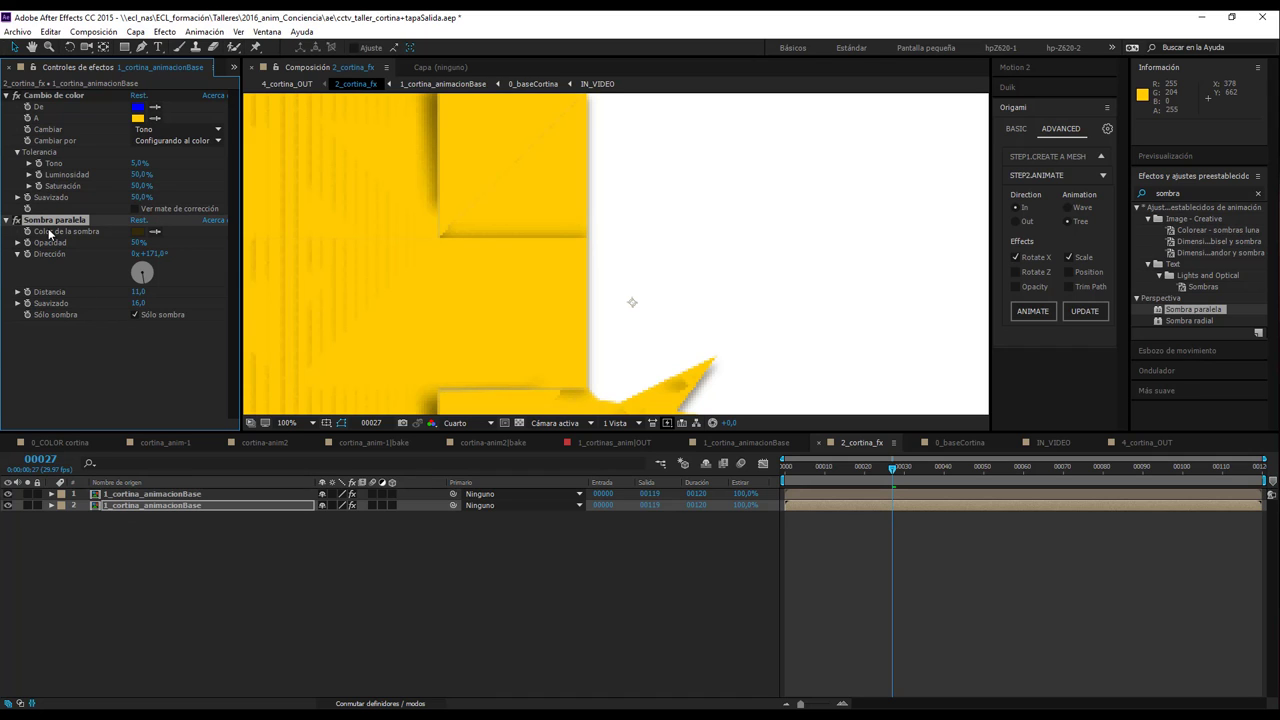
- Duplicate the shadow and turn the copy to about 62° with a new distance, previewing at full resolution
{"action": "key", "text": "ctrl+d"}
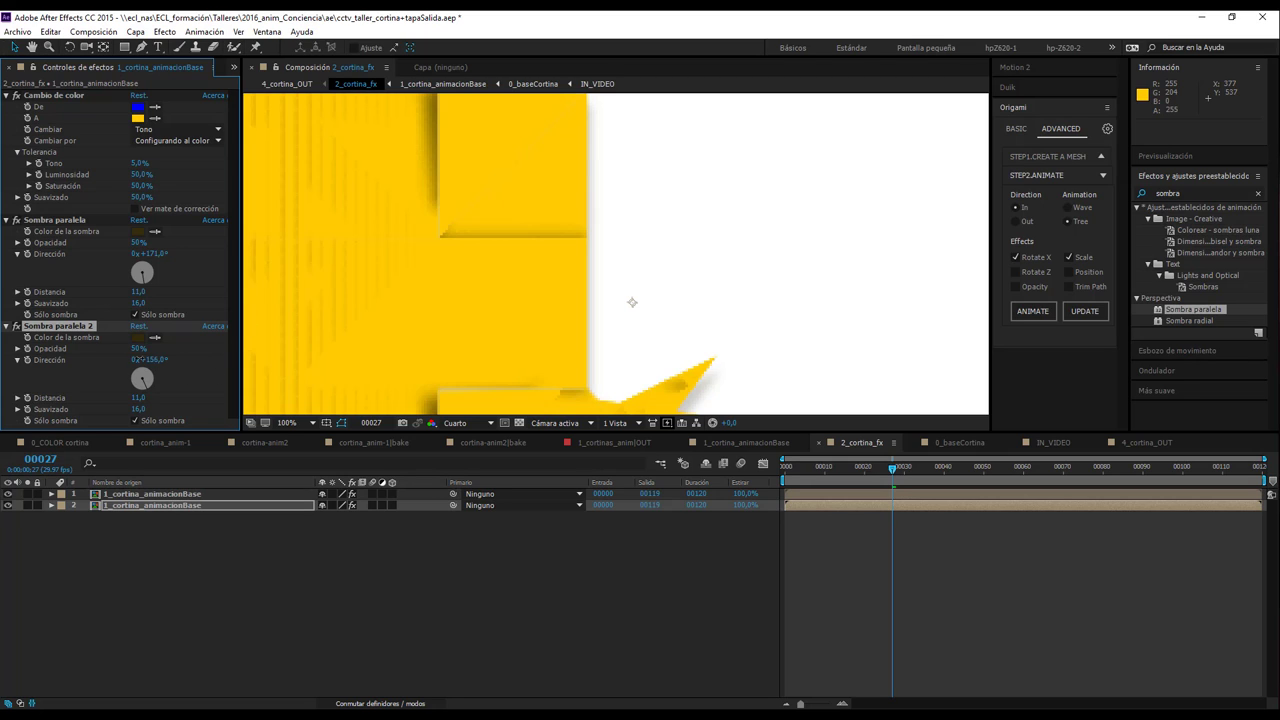
{"action": "left_click_drag", "start_coordinate": [92, 360], "coordinate": [79, 360]}
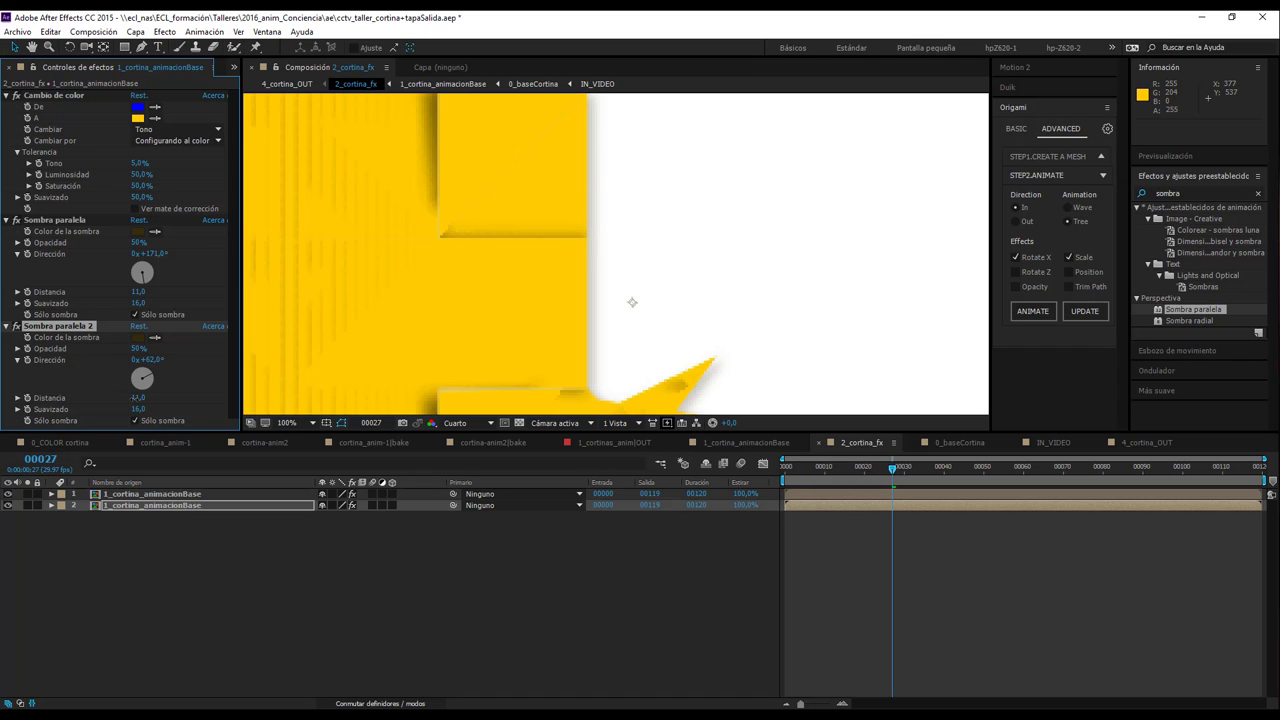
{"action": "left_click_drag", "start_coordinate": [136, 397], "coordinate": [142, 412]}
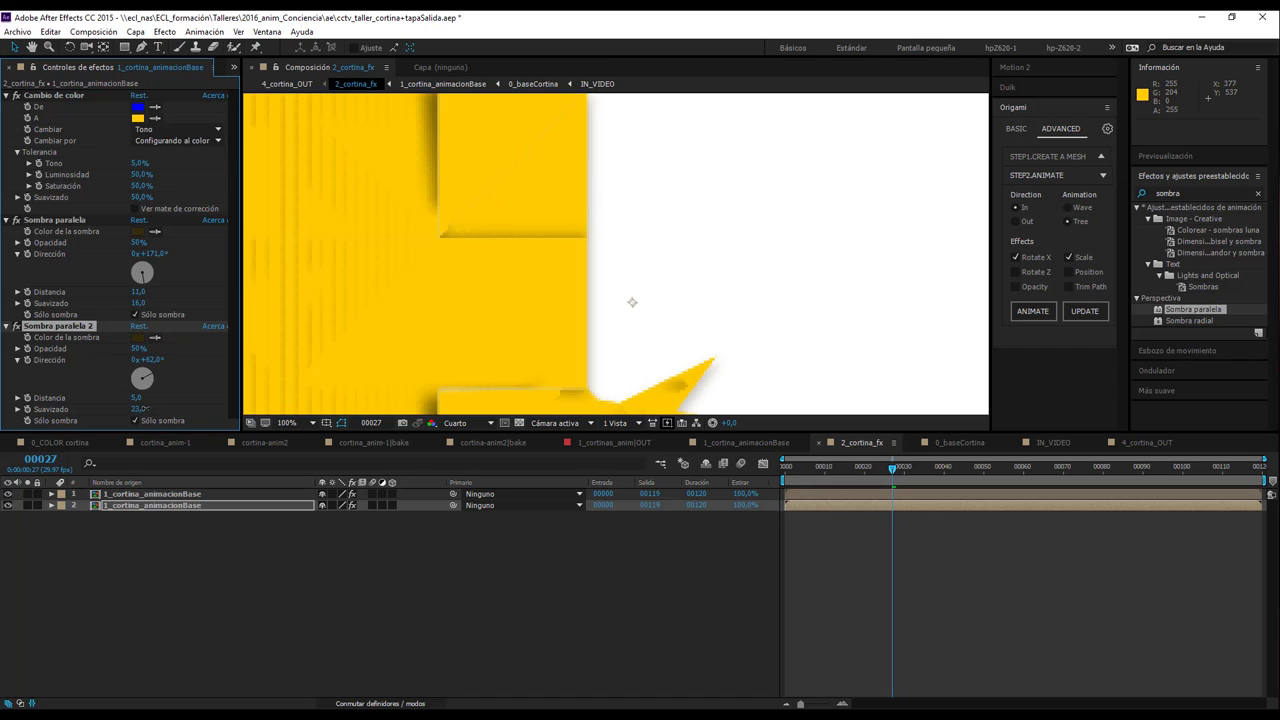
{"action": "left_click", "coordinate": [466, 425]}
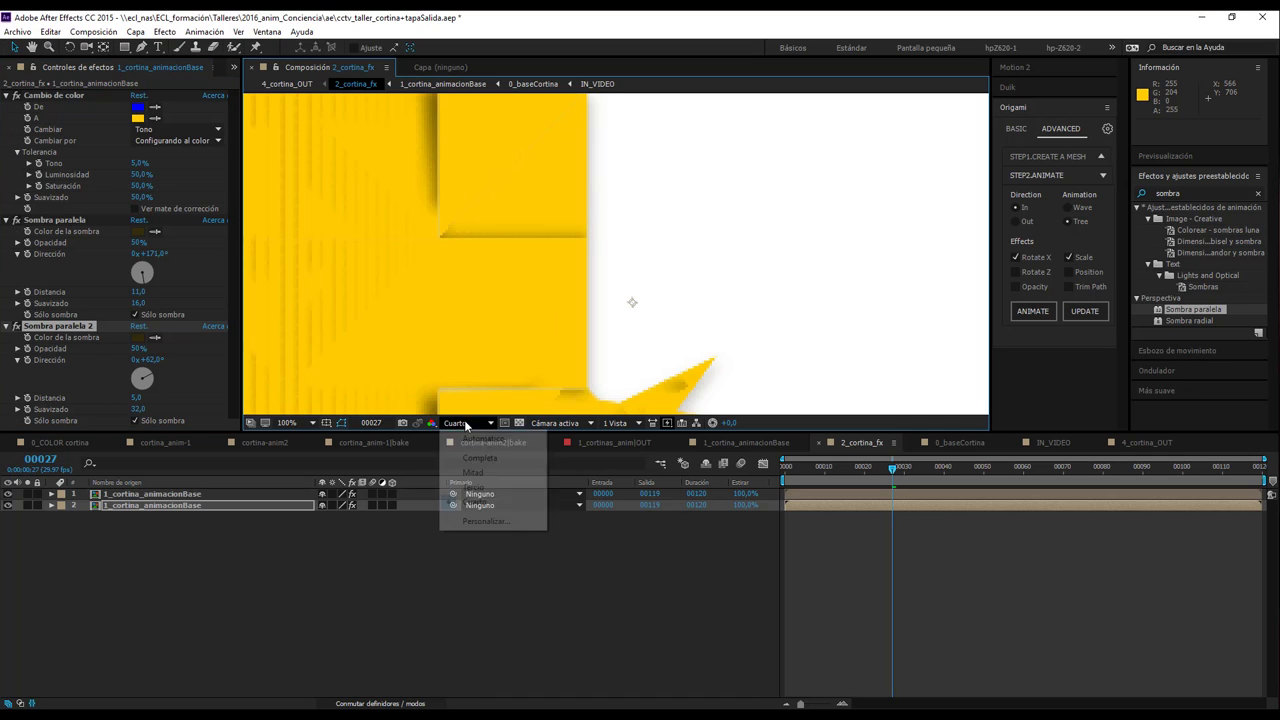
{"action": "left_click", "coordinate": [480, 457]}
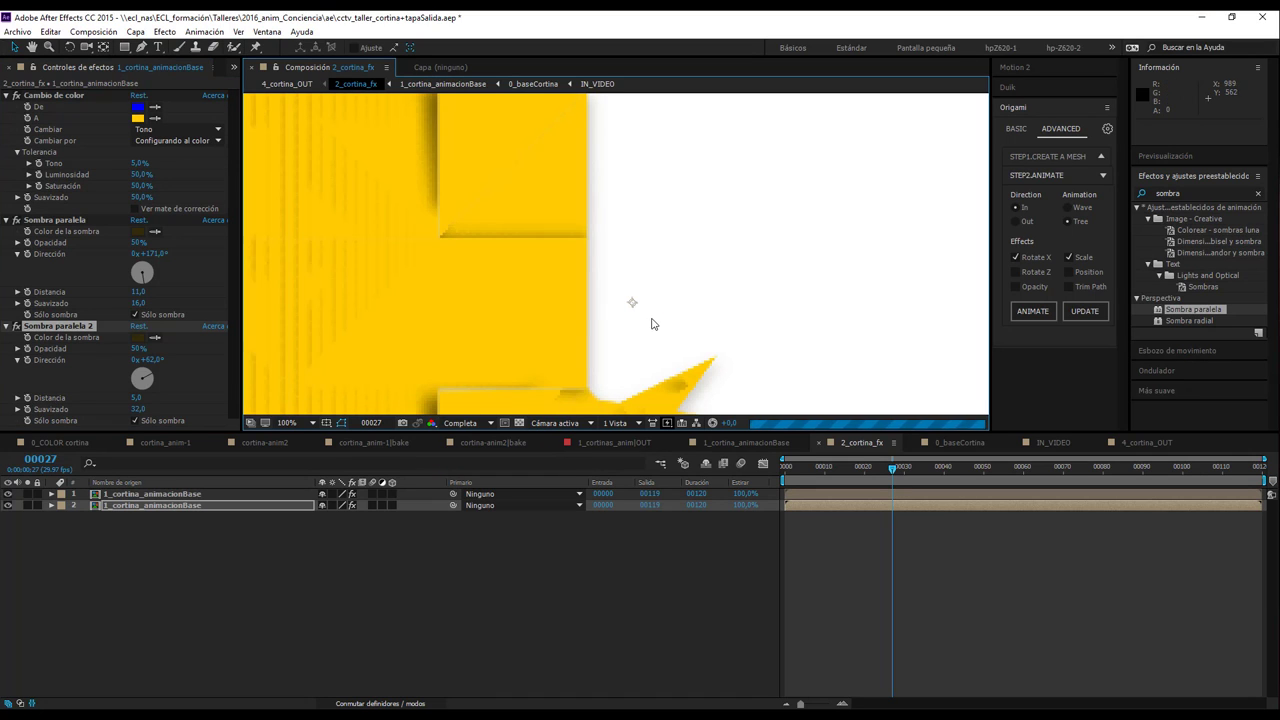
{"action": "key", "text": "comma"}
{"action": "key", "text": "comma"}
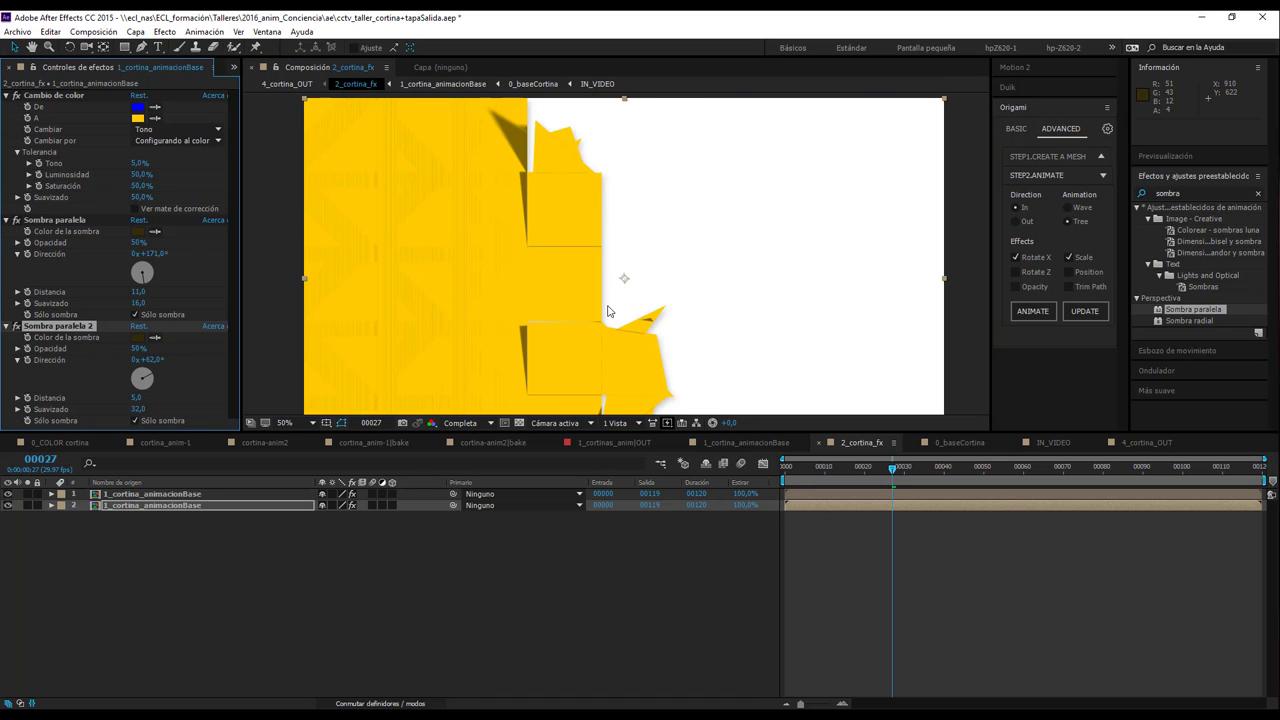
{"action": "scroll", "coordinate": [610, 312], "scroll_direction": "up", "scroll_amount": 2}
{"action": "left_click_drag", "start_coordinate": [620, 317], "coordinate": [535, 199]}
{"action": "key", "text": "v"}
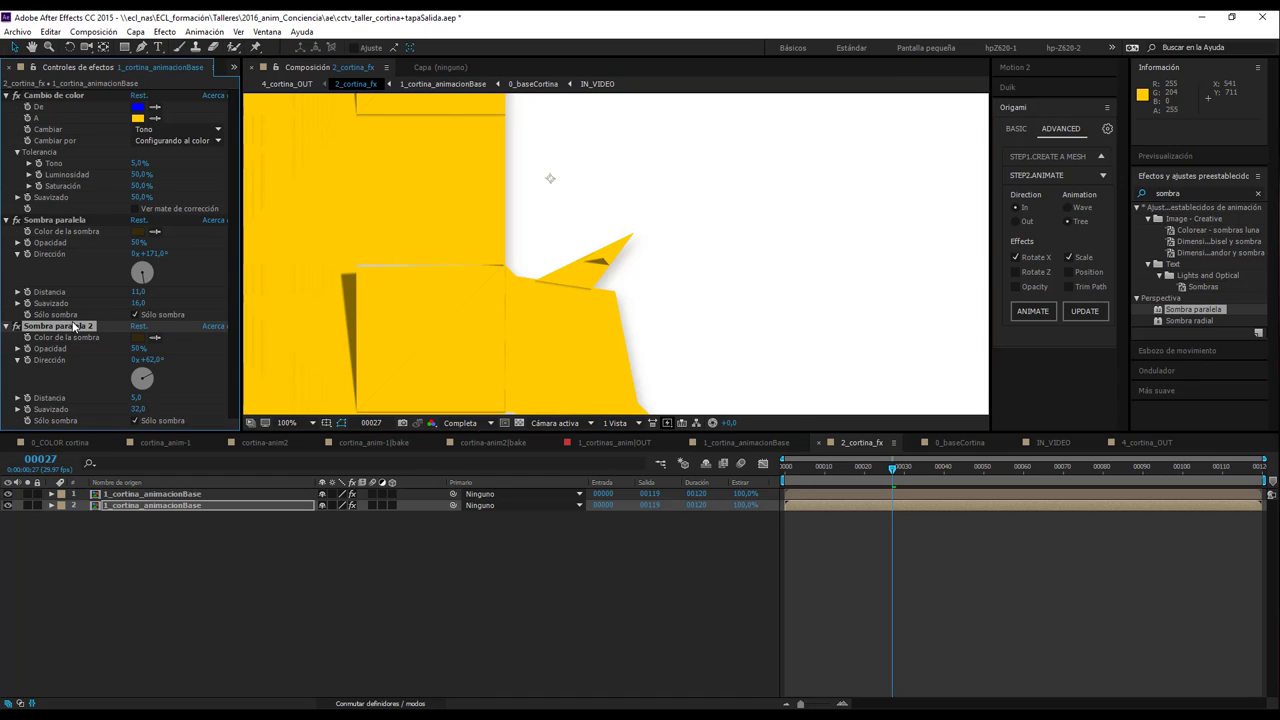
- Add a third shadow copy with softness 58 and opacity raised to 74%
{"action": "key", "text": "ctrl+d"}
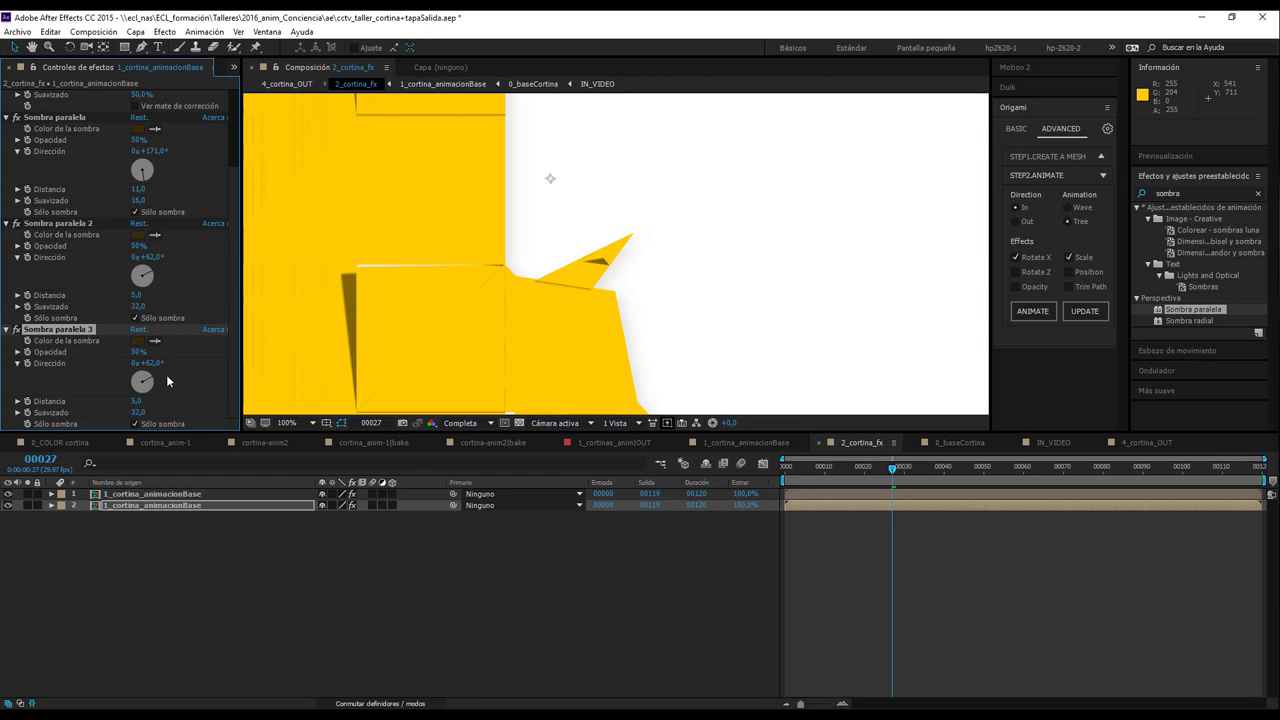
{"action": "left_click", "coordinate": [144, 412]}
{"action": "left_click_drag", "start_coordinate": [118, 410], "coordinate": [146, 412]}
{"action": "scroll", "coordinate": [657, 309], "scroll_direction": "down", "scroll_amount": 2}
{"action": "scroll", "coordinate": [657, 314], "scroll_direction": "up", "scroll_amount": 4}
{"action": "scroll", "coordinate": [640, 314], "scroll_direction": "up", "scroll_amount": 2}
{"action": "scroll", "coordinate": [610, 312], "scroll_direction": "down", "scroll_amount": 2}
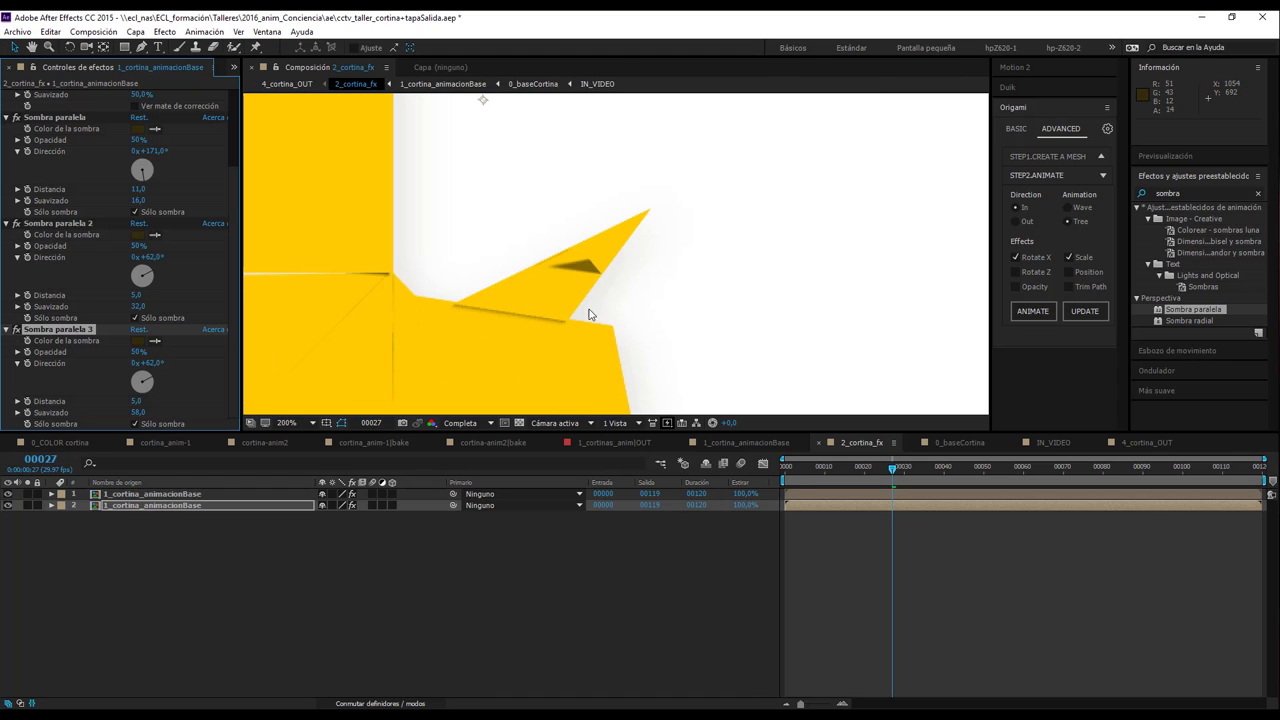
{"action": "left_click_drag", "start_coordinate": [138, 412], "coordinate": [160, 411]}
{"action": "key", "text": "ctrl+z"}
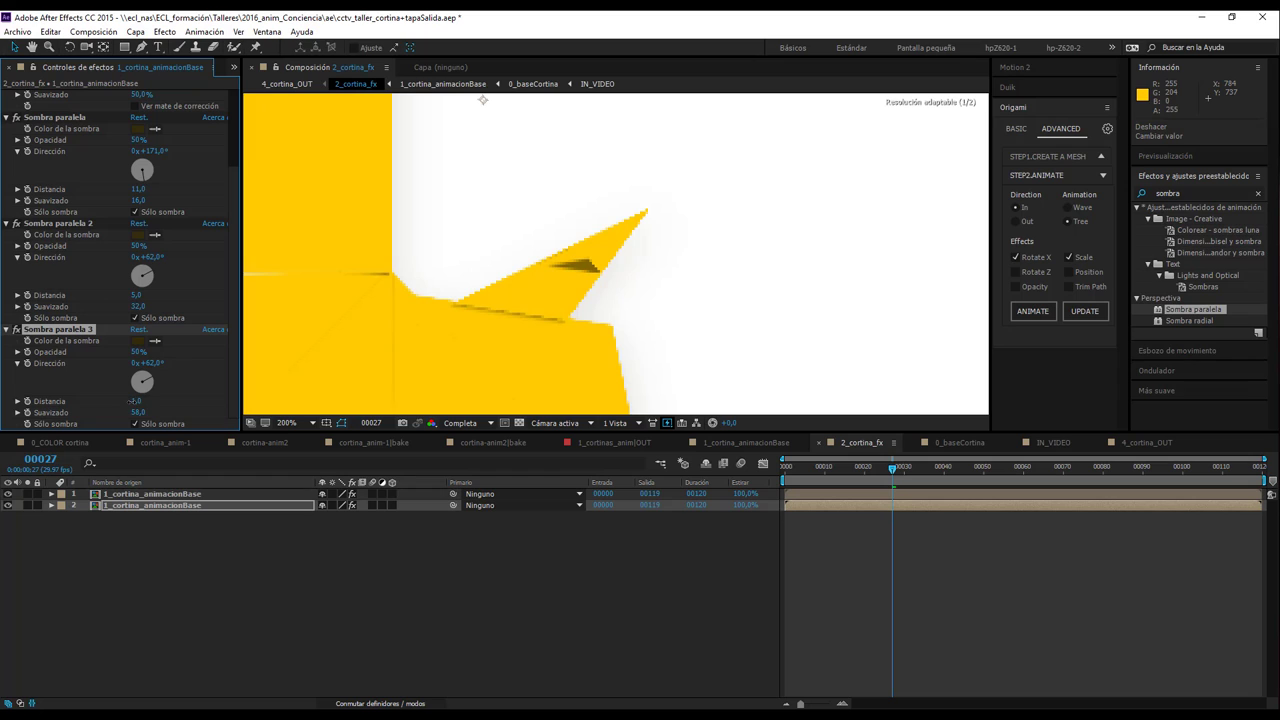
{"action": "left_click_drag", "start_coordinate": [137, 352], "coordinate": [159, 353]}
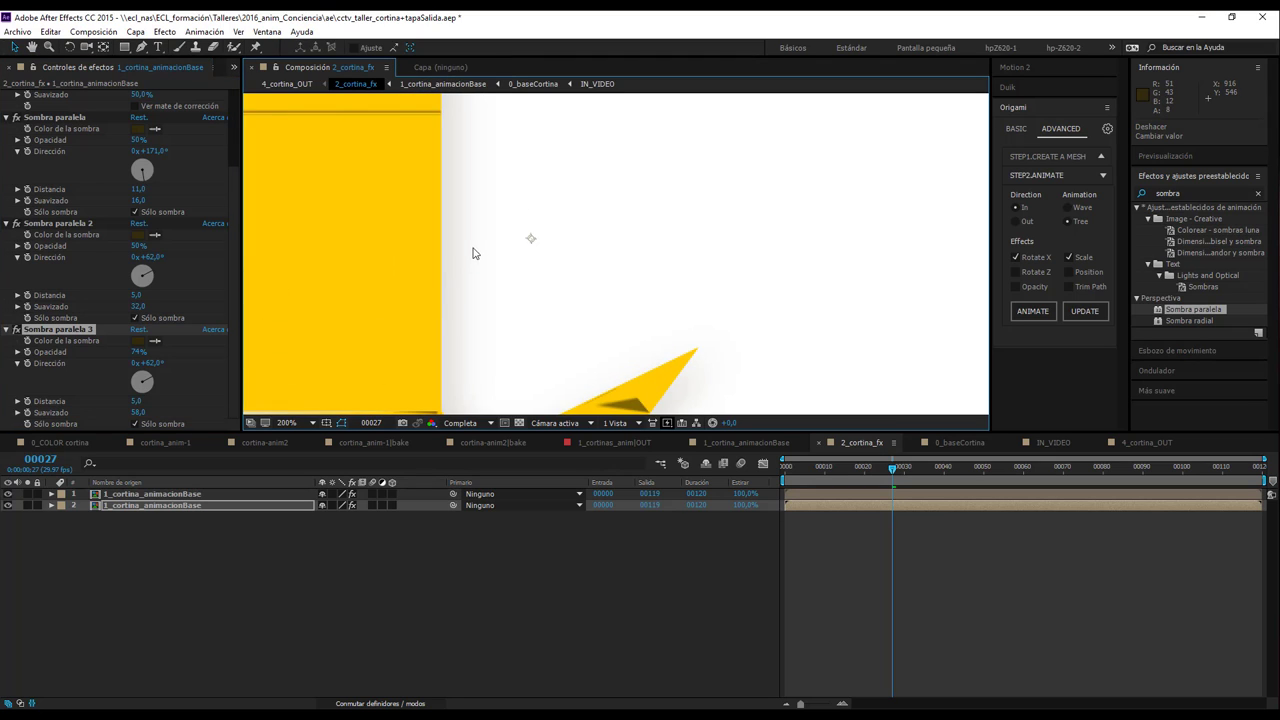
{"action": "scroll", "coordinate": [480, 196], "scroll_direction": "down", "scroll_amount": 4}
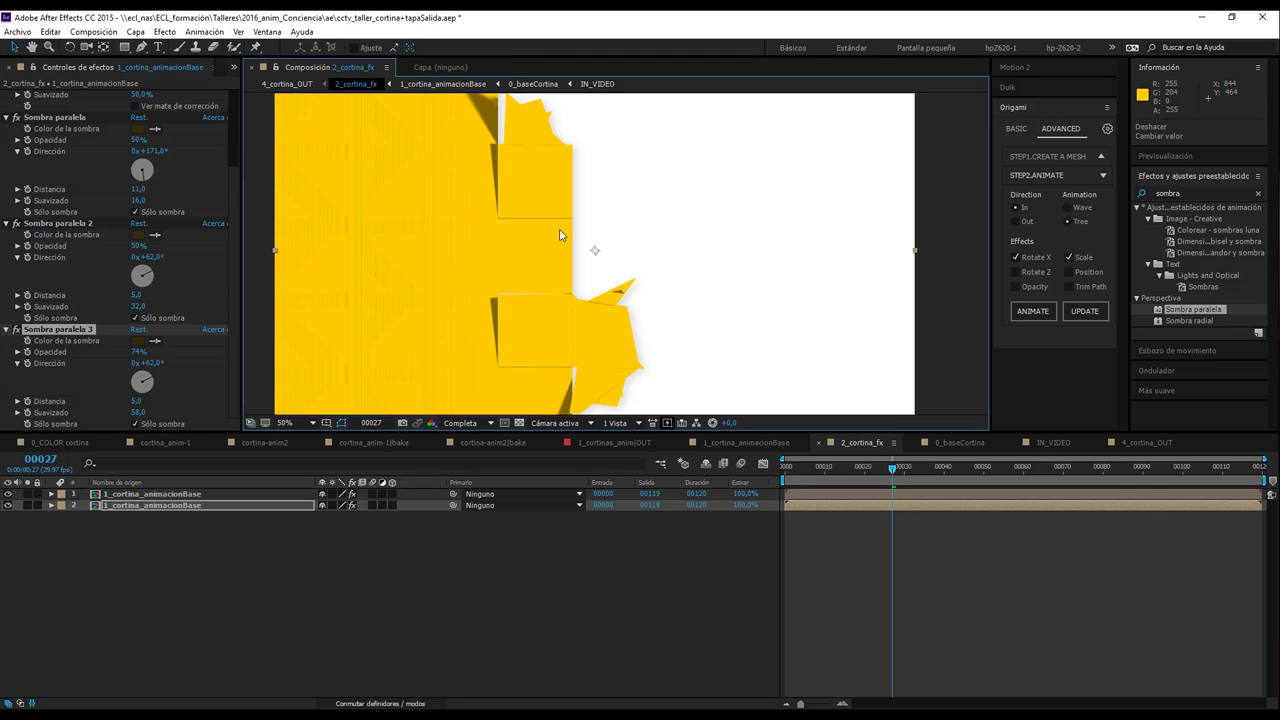
- Preview the shadowed curtain fold at frames 00091, 00060, 00058 and back to 00034
{"action": "left_click", "coordinate": [1146, 479]}
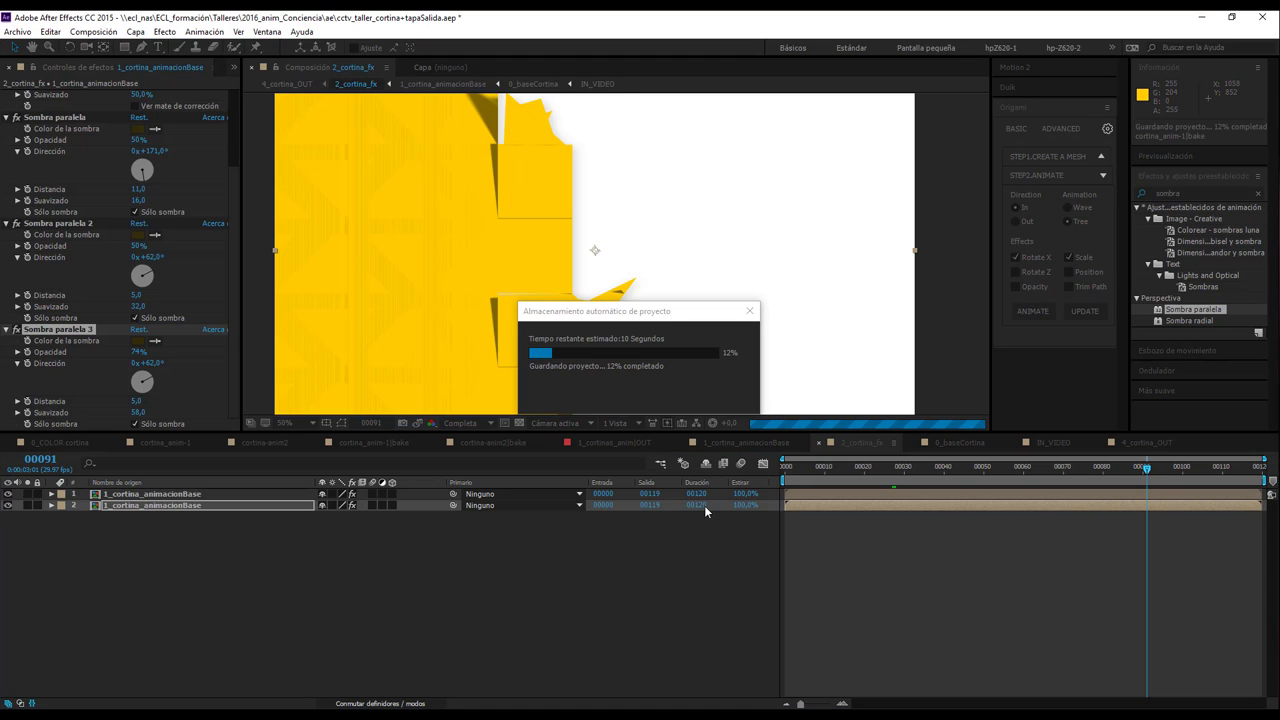
{"action": "left_click", "coordinate": [1021, 468]}
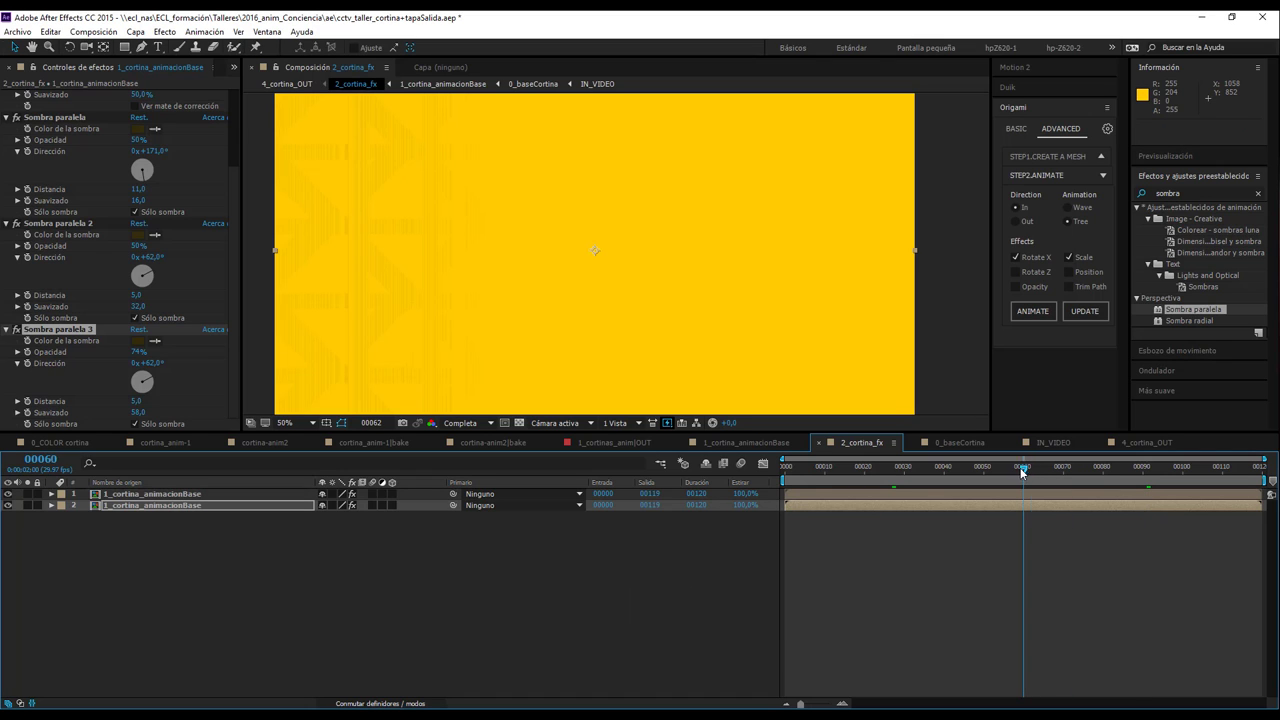
{"action": "left_click", "coordinate": [1015, 468]}
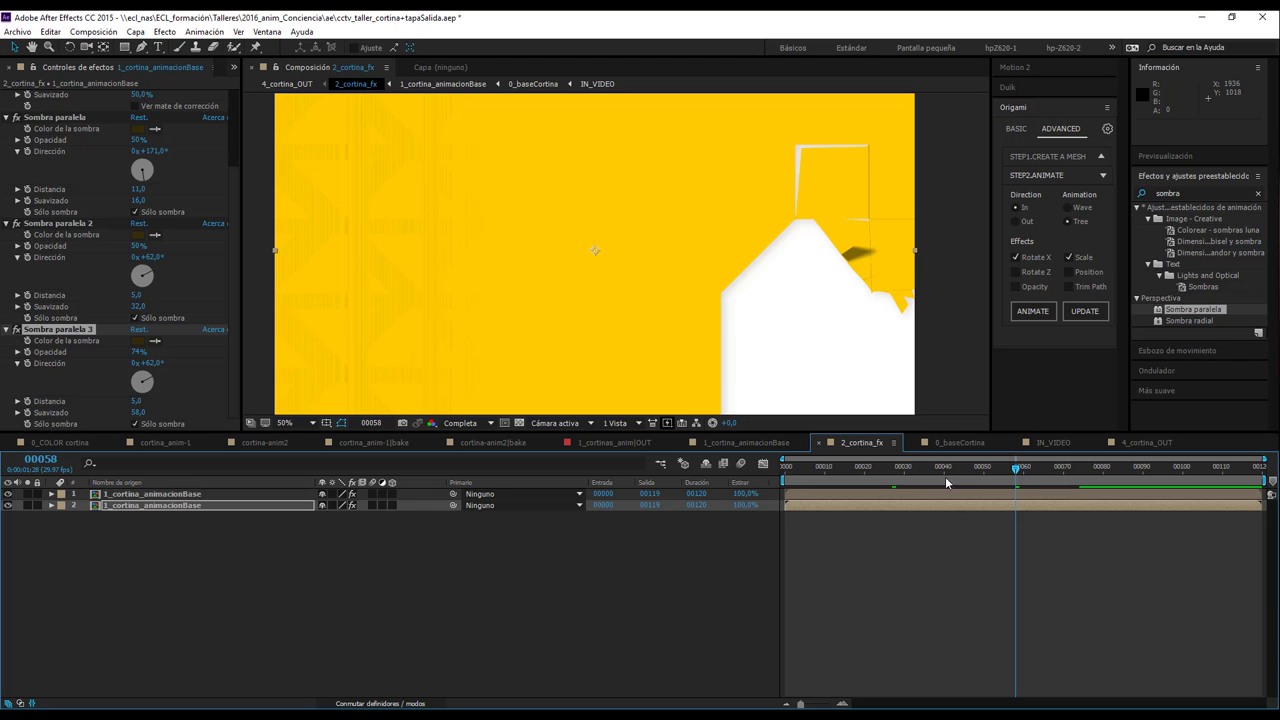
{"action": "left_click_drag", "start_coordinate": [945, 468], "coordinate": [920, 468]}
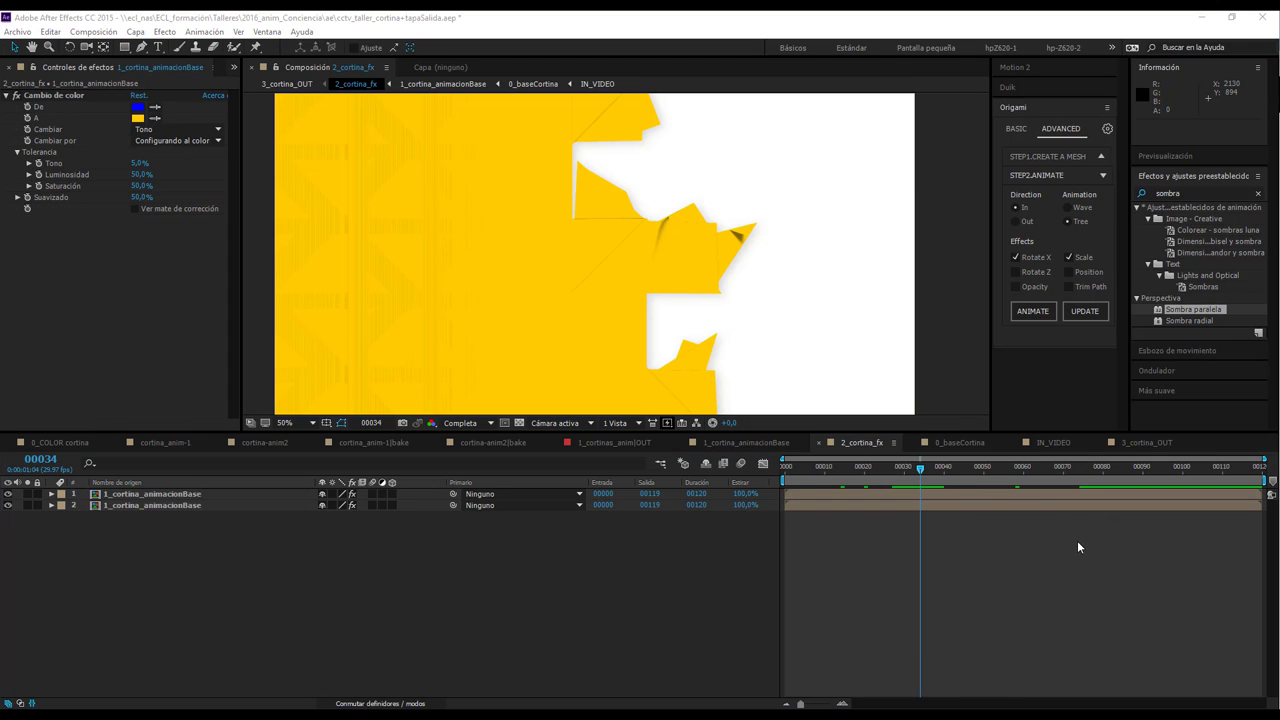
{"action": "left_click", "coordinate": [1148, 442]}
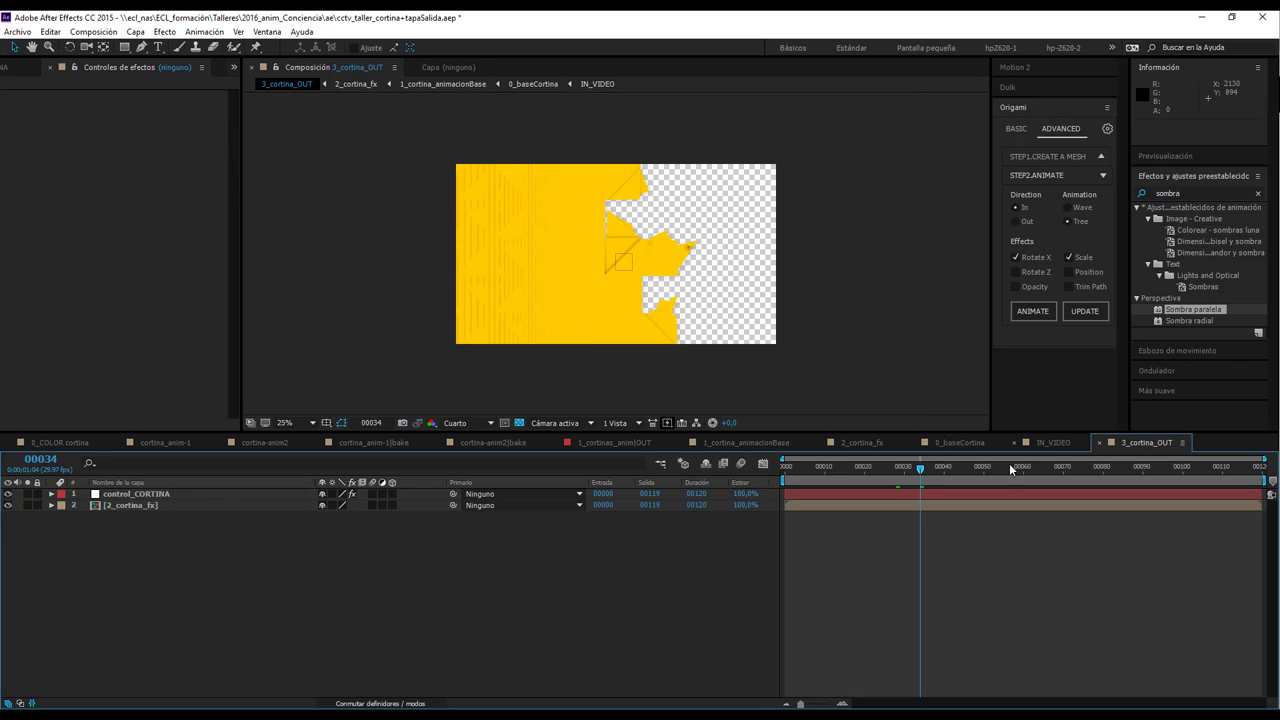
{"action": "left_click_drag", "start_coordinate": [975, 467], "coordinate": [916, 462]}
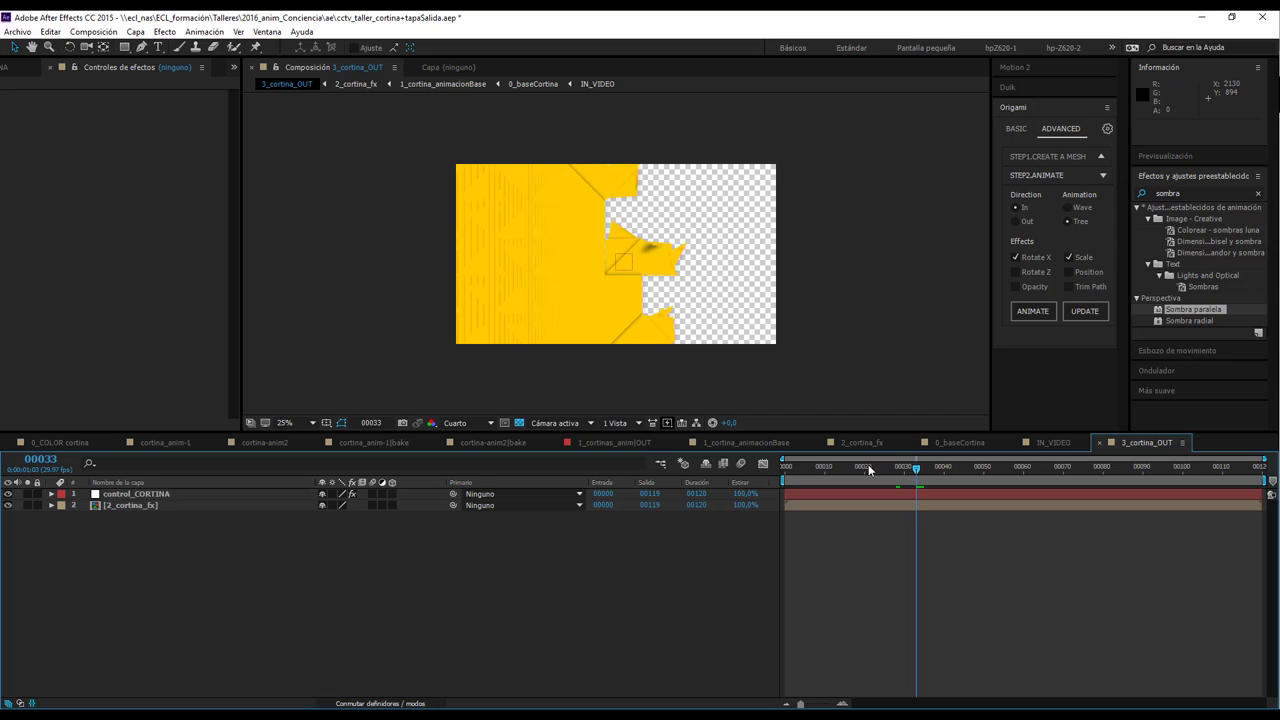
{"action": "left_click", "coordinate": [958, 442]}
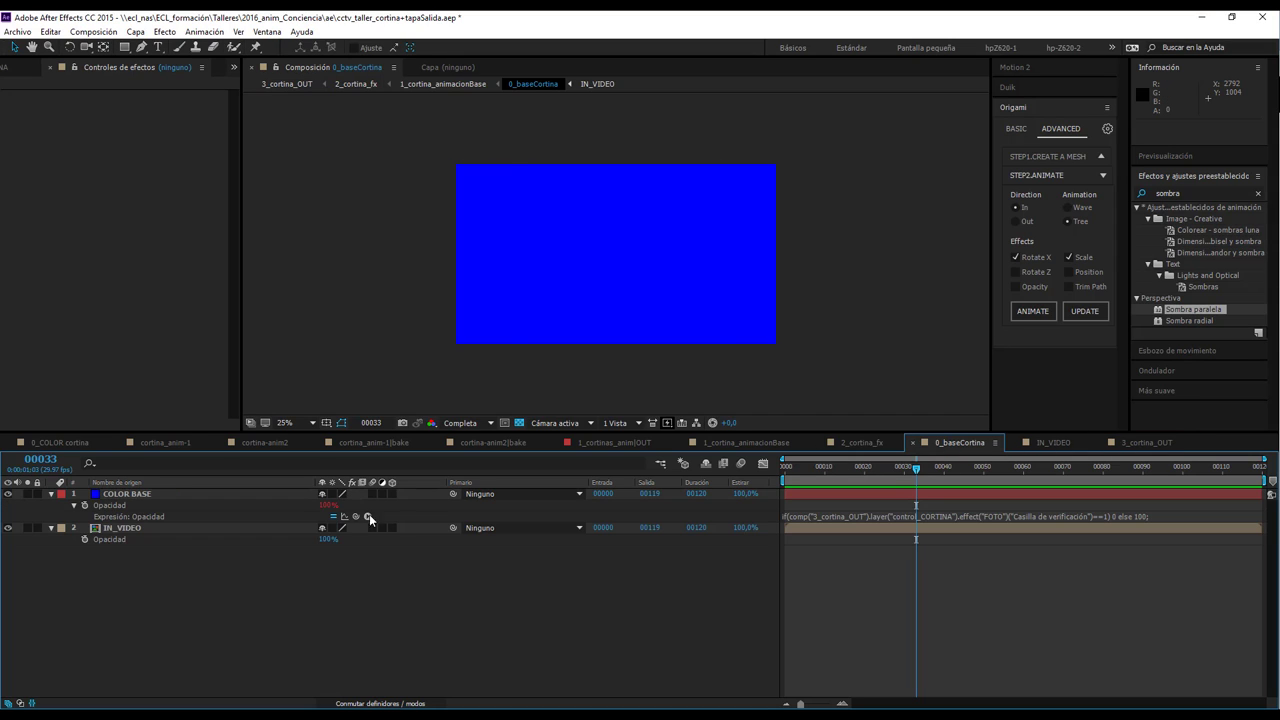
{"action": "left_click", "coordinate": [121, 531]}
{"action": "left_click", "coordinate": [121, 495]}
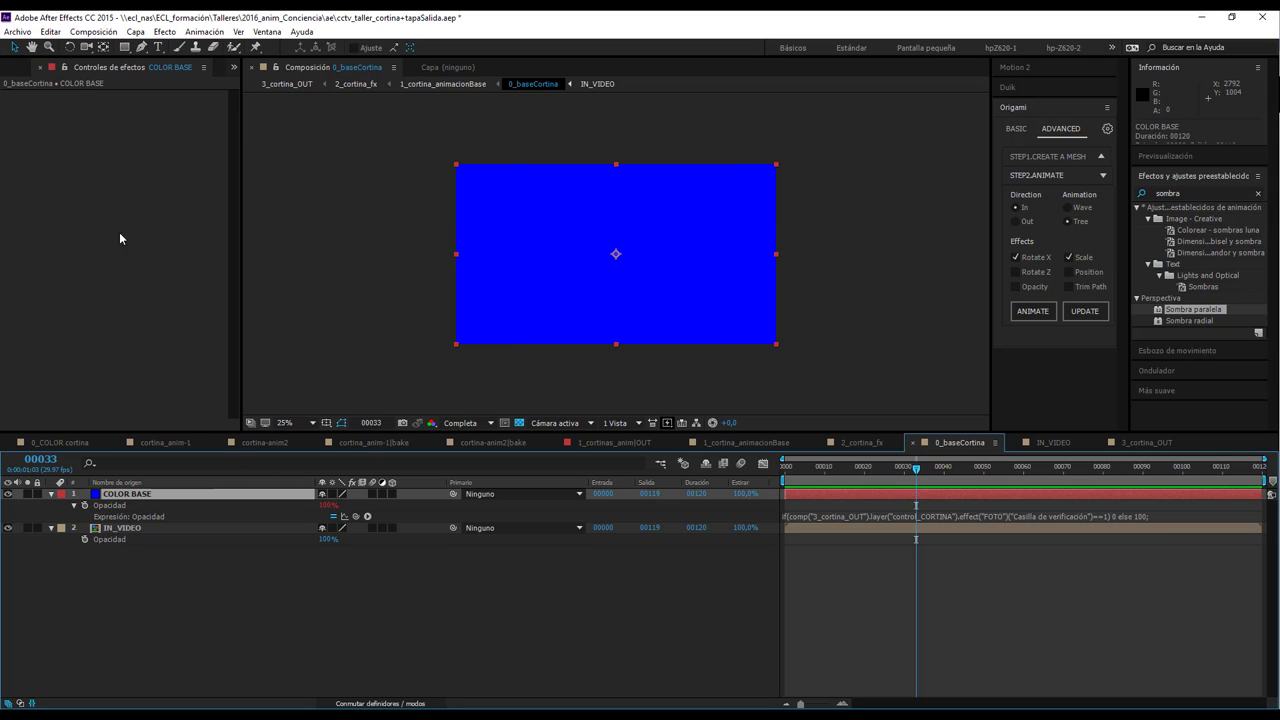
{"action": "left_click", "coordinate": [930, 516]}
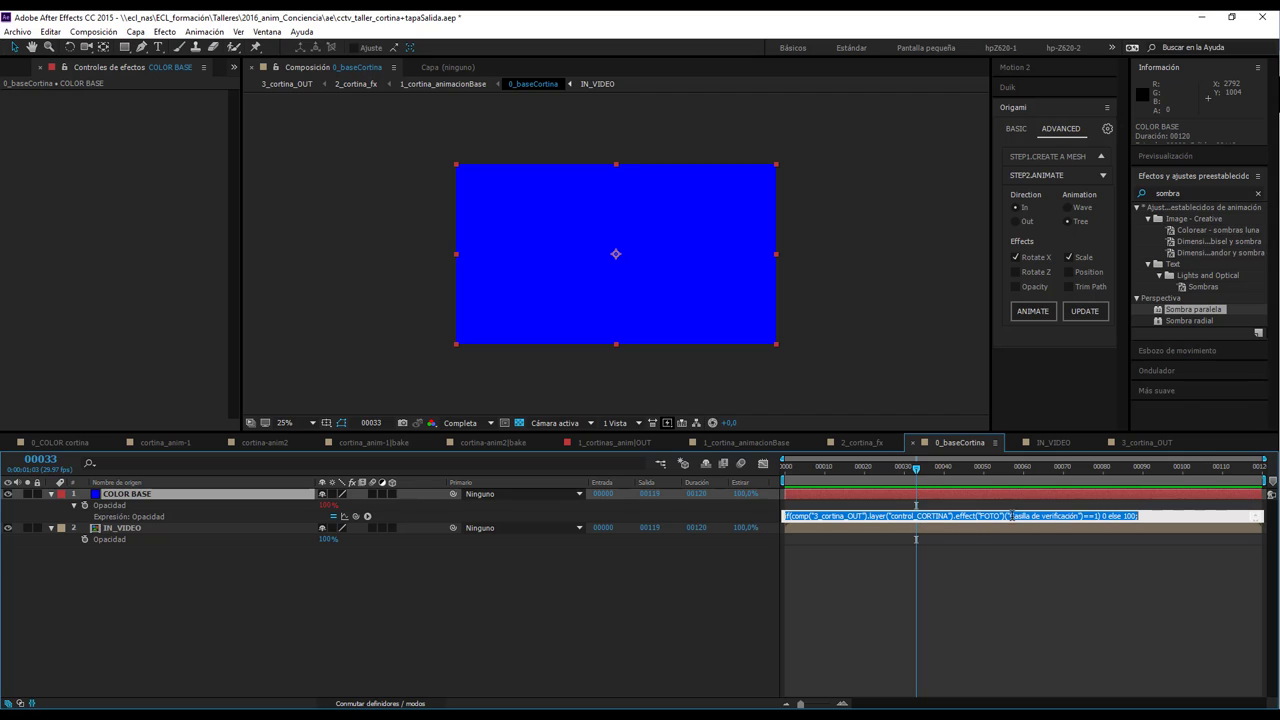
{"action": "left_click", "coordinate": [1060, 564]}
- Back in 2_cortina_fx, duplicate the top 1_cortina_animacionBase layer
{"action": "left_click", "coordinate": [866, 442]}
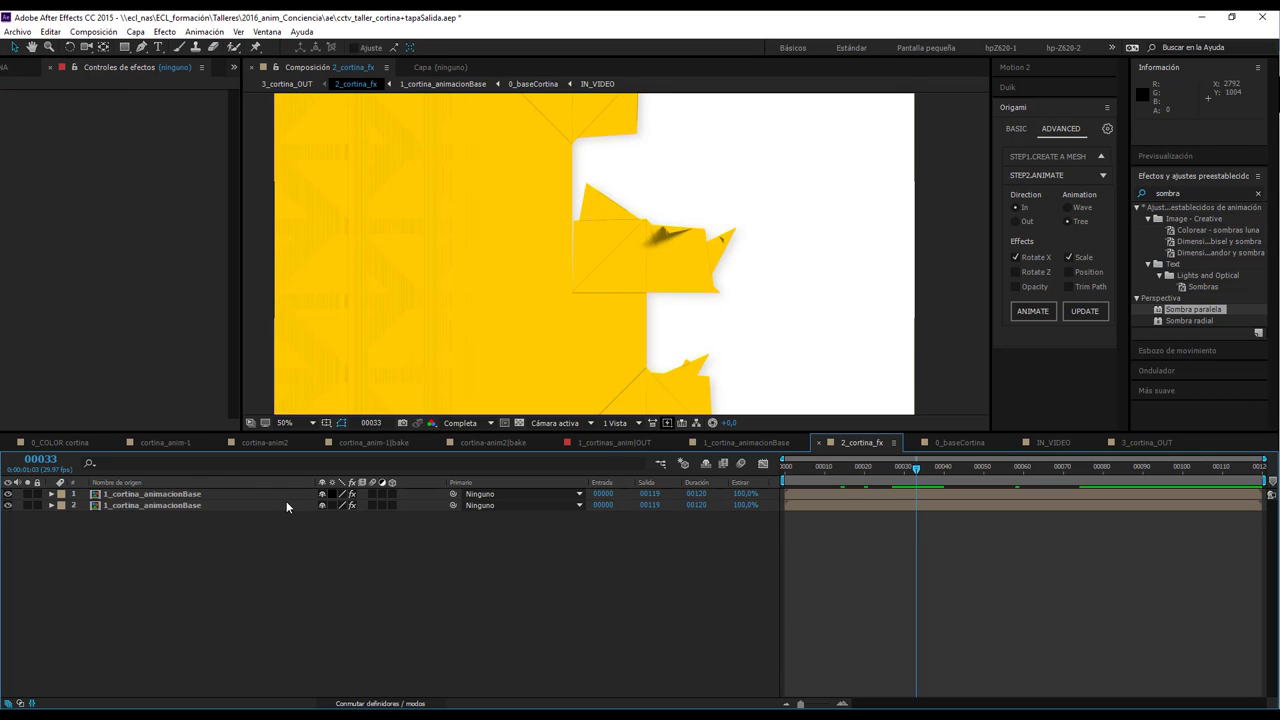
{"action": "left_click", "coordinate": [188, 494]}
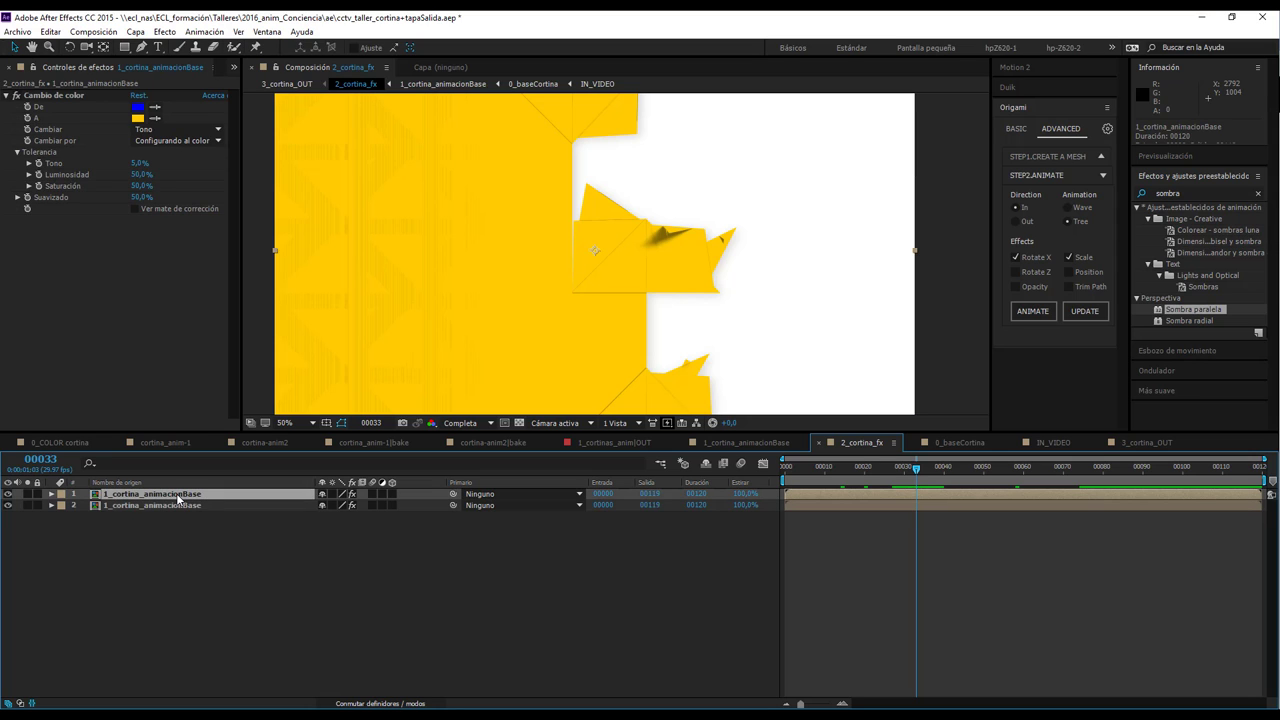
{"action": "key", "text": "ctrl+d"}
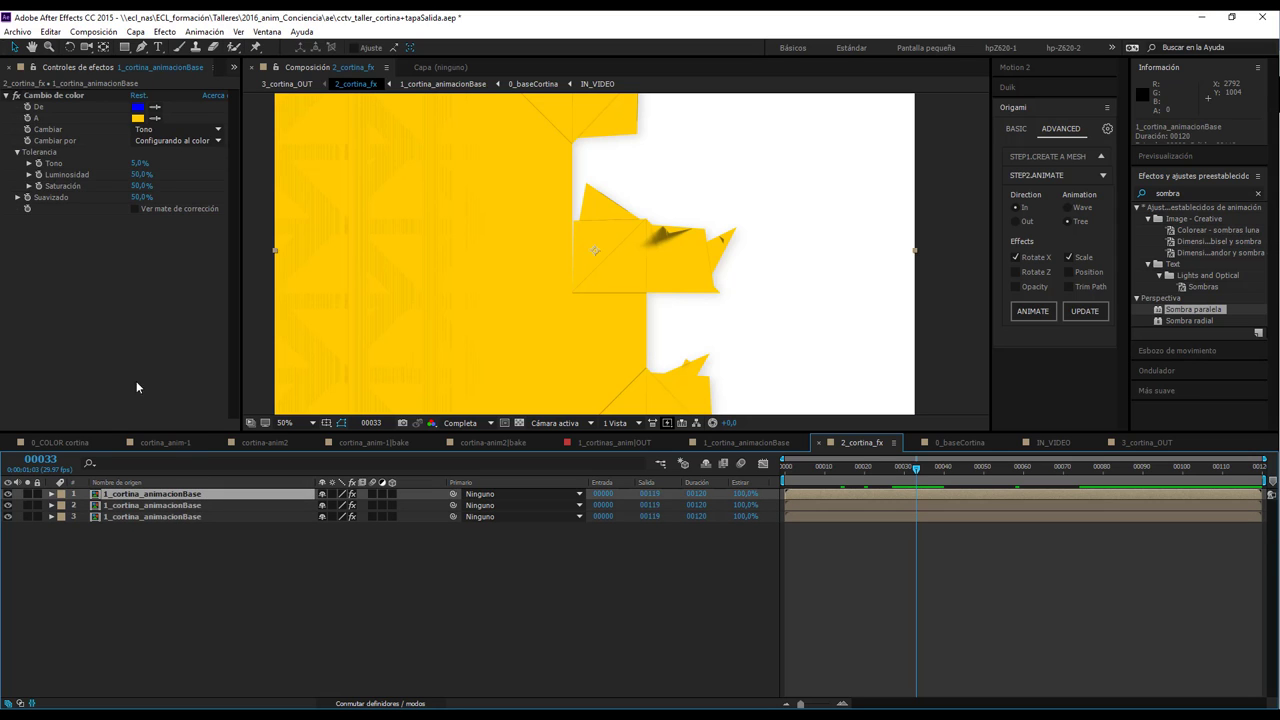
- Change the Cambio de color target colour to orange (#D98242)
{"action": "left_click", "coordinate": [138, 118]}
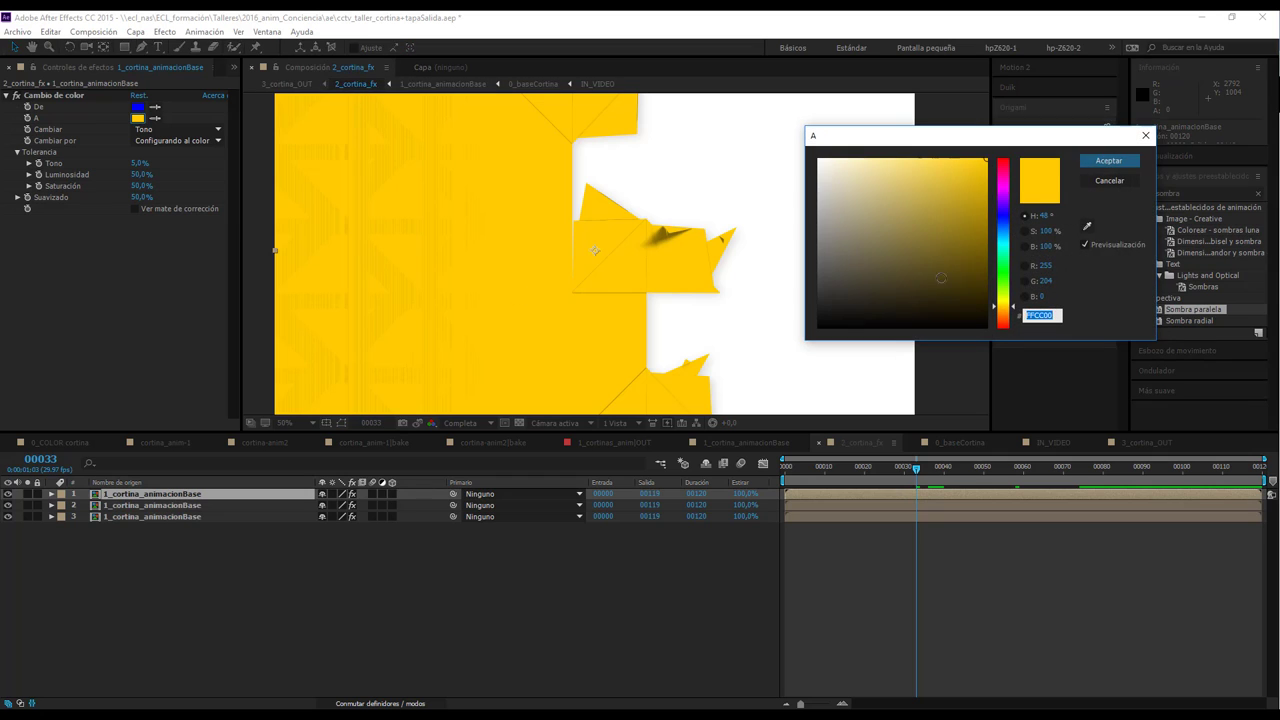
{"action": "left_click", "coordinate": [1002, 204]}
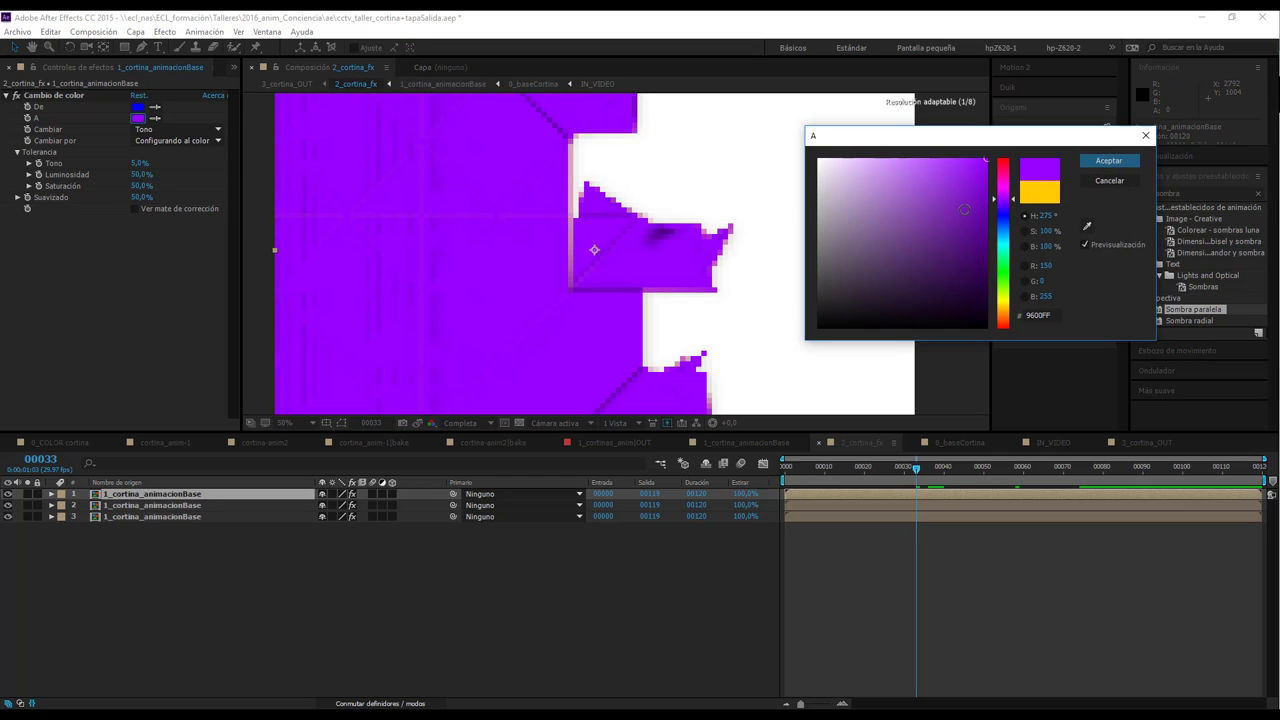
{"action": "left_click", "coordinate": [1010, 284]}
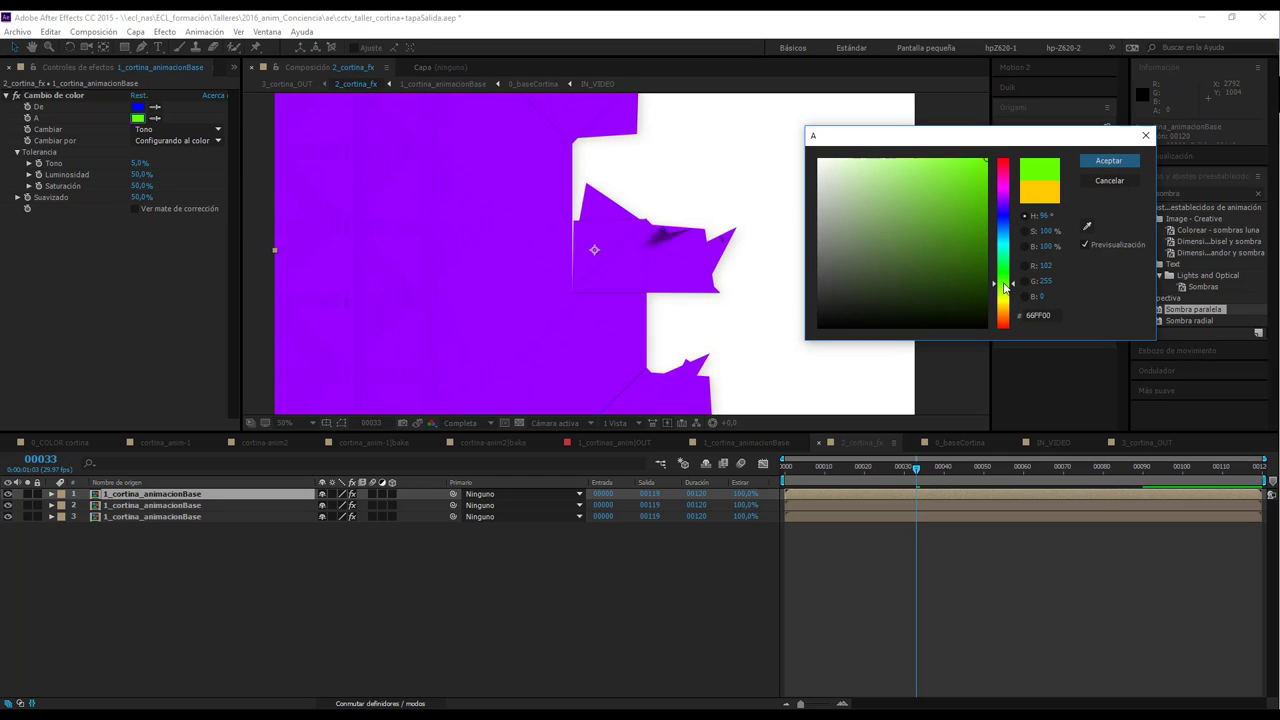
{"action": "left_click_drag", "start_coordinate": [937, 217], "coordinate": [935, 183]}
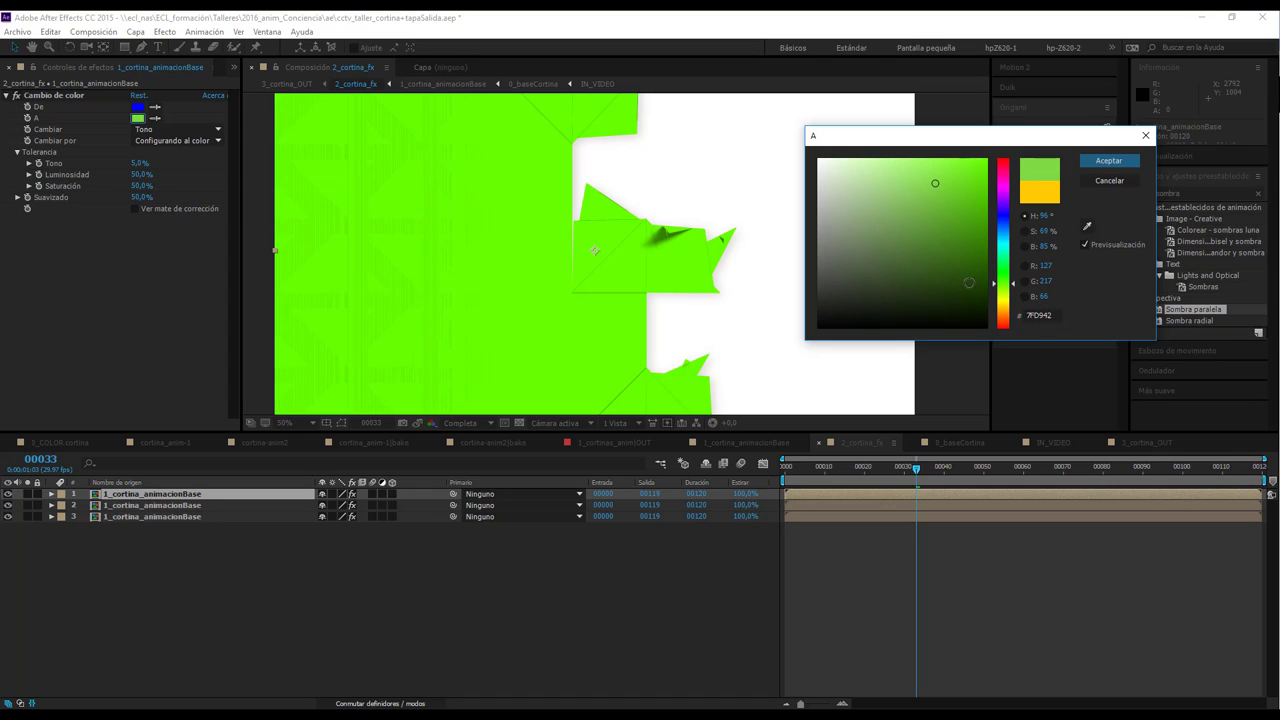
{"action": "left_click", "coordinate": [1003, 316]}
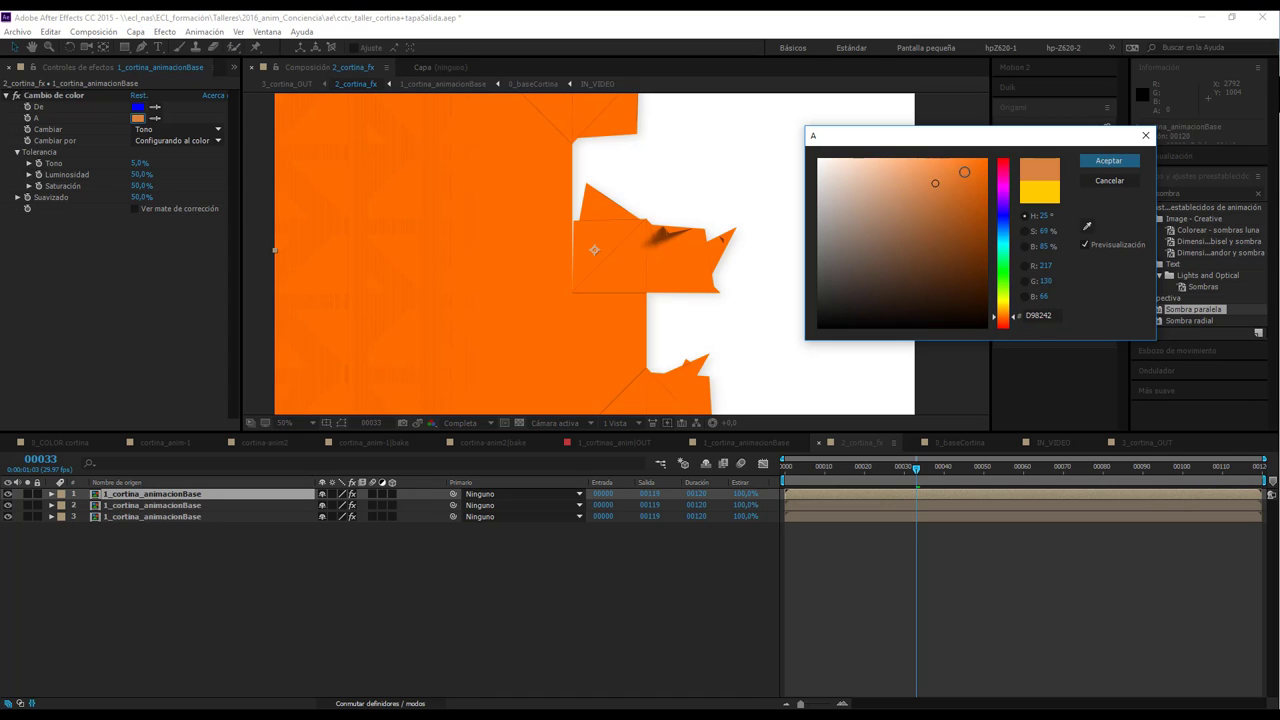
{"action": "left_click", "coordinate": [1098, 163]}
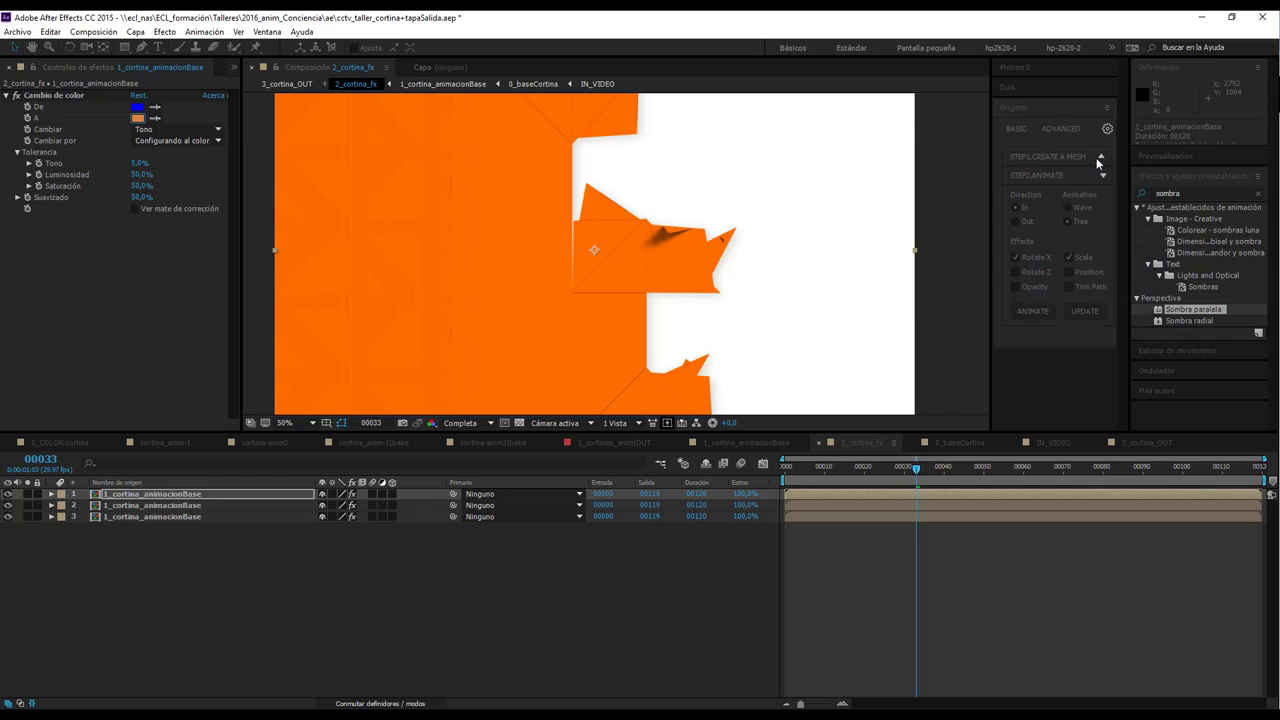
- Reveal the Opacity property of the top two curtain layers
{"action": "left_click", "coordinate": [160, 494]}
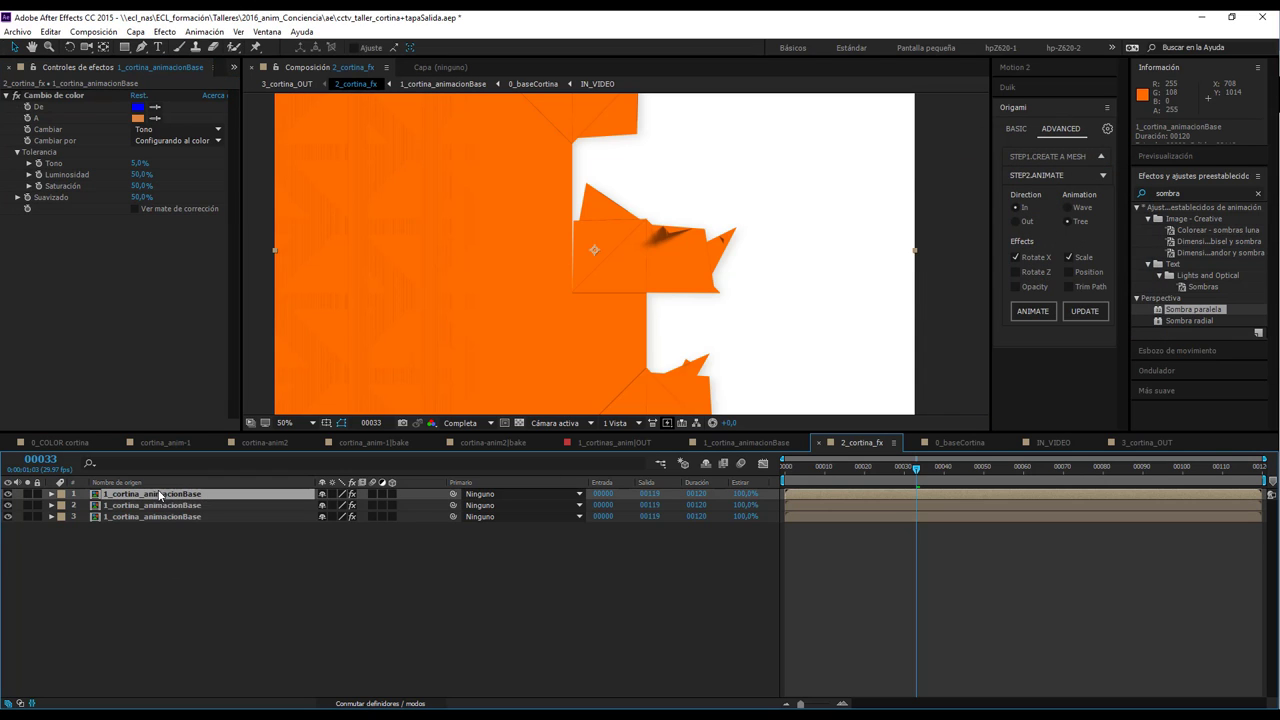
{"action": "key", "text": "t"}
{"action": "left_click", "coordinate": [150, 516]}
{"action": "key", "text": "t"}
{"action": "left_click", "coordinate": [112, 506]}
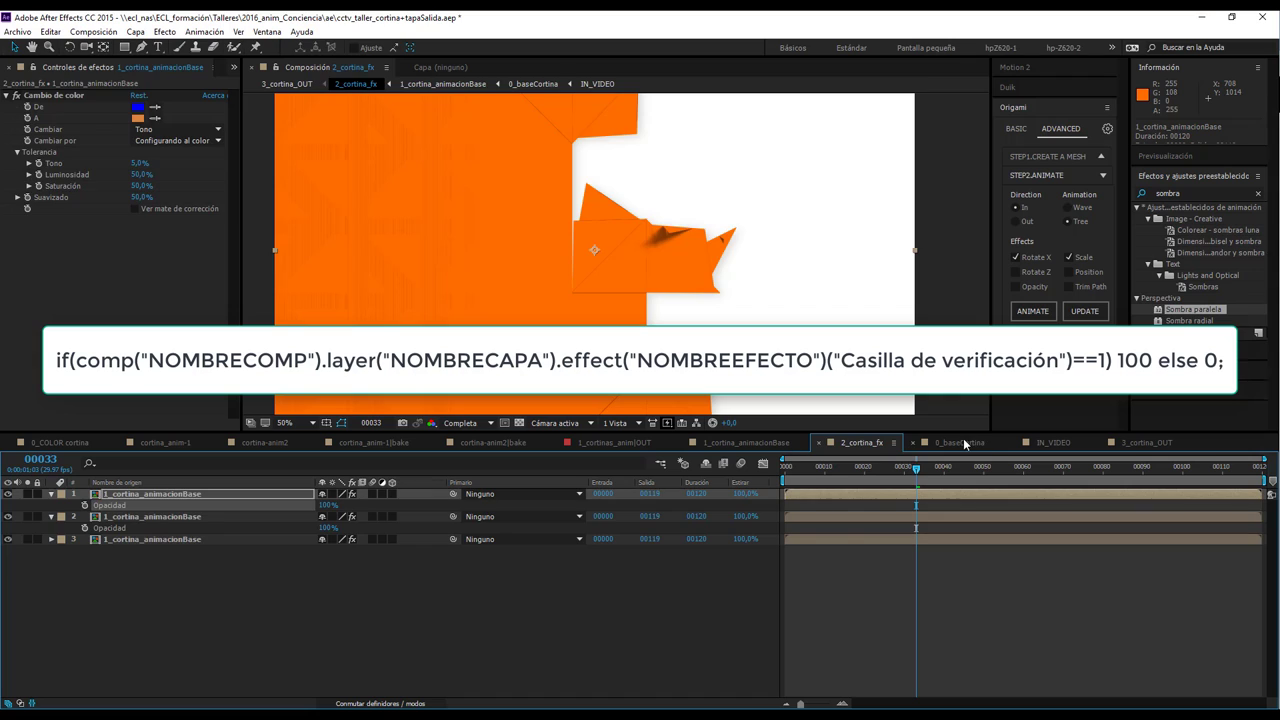
- Copy COLOR BASE's opacity expression in 0_baseCortina and paste it onto the top layer's Opacity in 2_cortina_fx
{"action": "left_click", "coordinate": [960, 442]}
{"action": "left_click", "coordinate": [114, 506]}
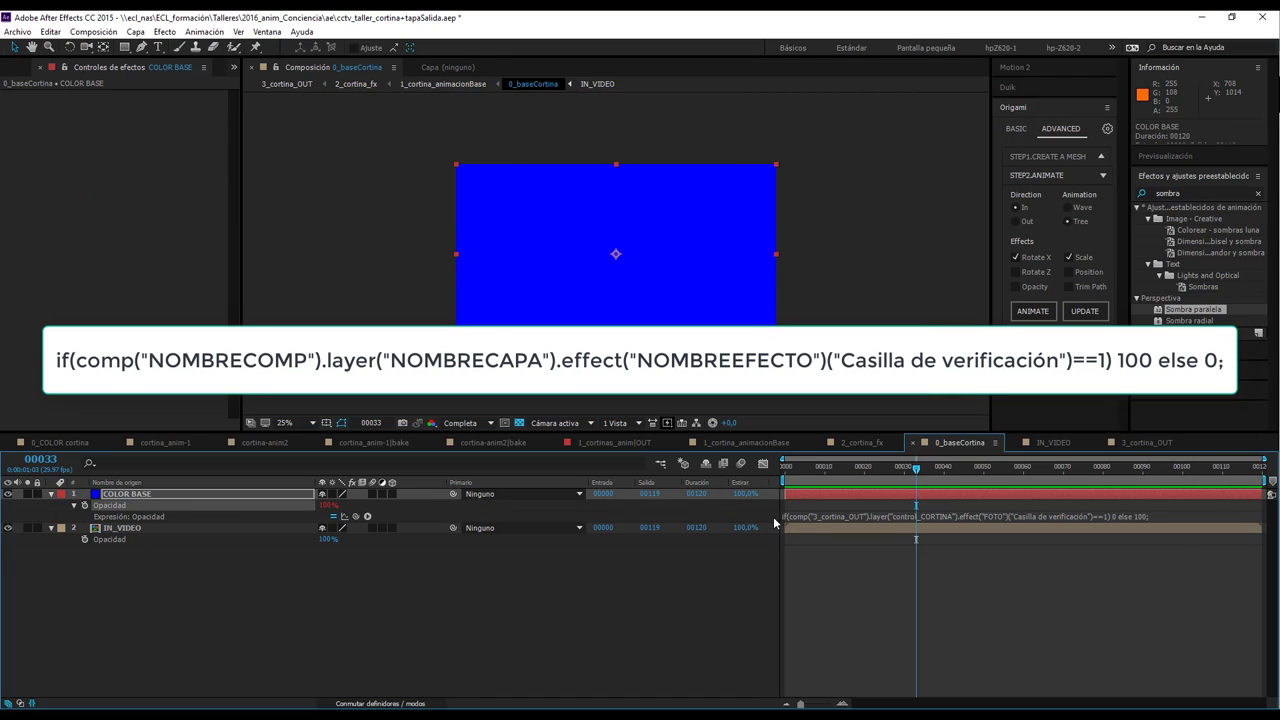
{"action": "left_click", "coordinate": [916, 517]}
{"action": "left_click", "coordinate": [1000, 565]}
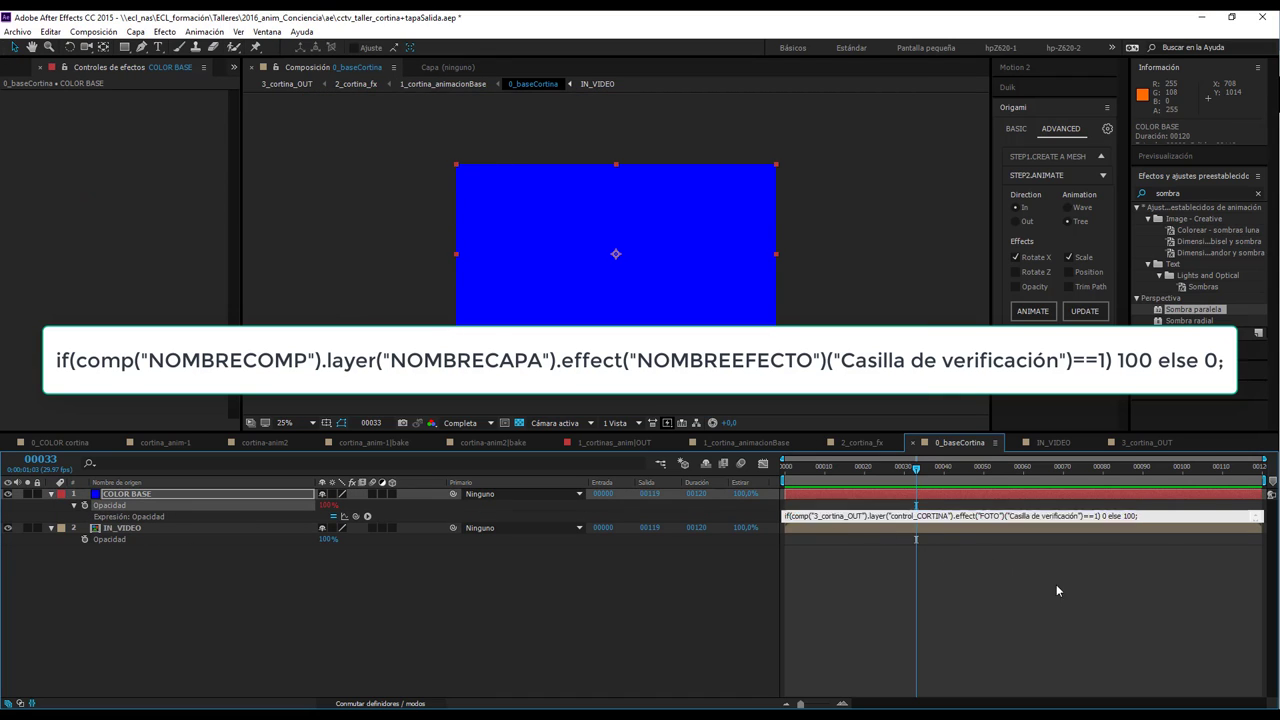
{"action": "left_click", "coordinate": [1132, 443]}
{"action": "left_click", "coordinate": [1056, 443]}
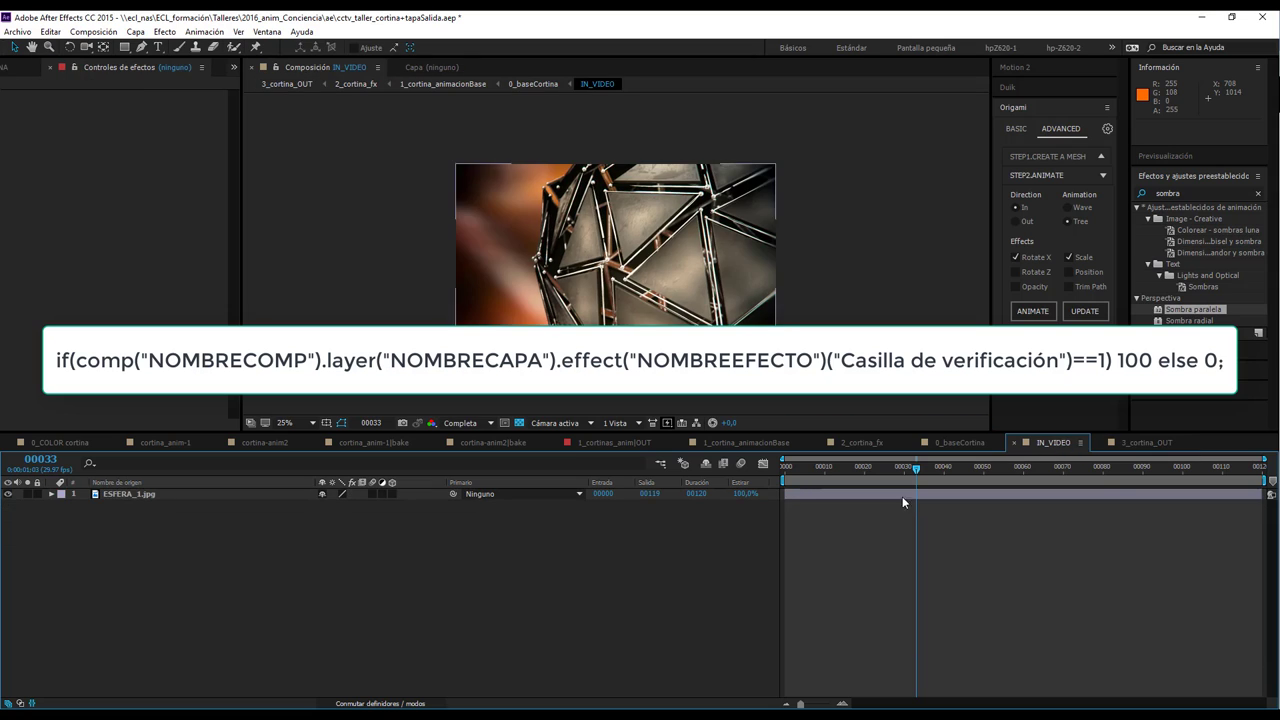
{"action": "left_click", "coordinate": [1143, 443]}
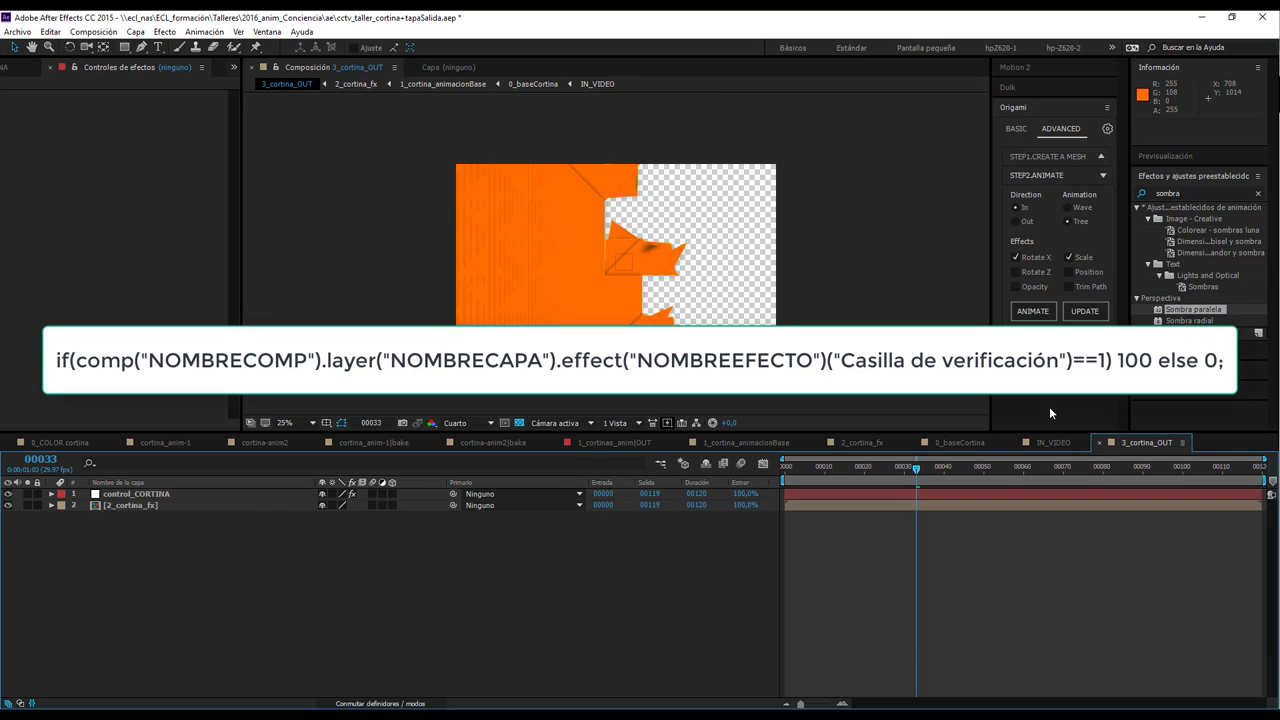
{"action": "left_click", "coordinate": [1052, 442]}
{"action": "left_click", "coordinate": [858, 443]}
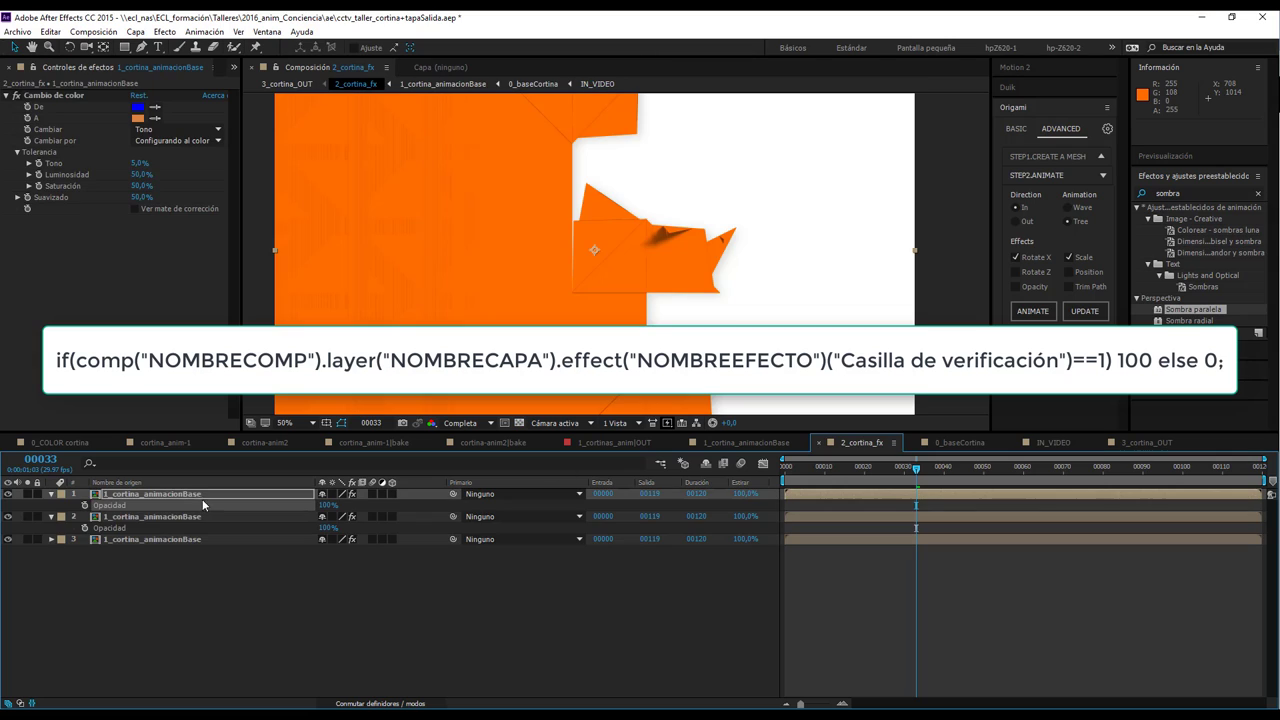
{"action": "left_click", "coordinate": [74, 505]}
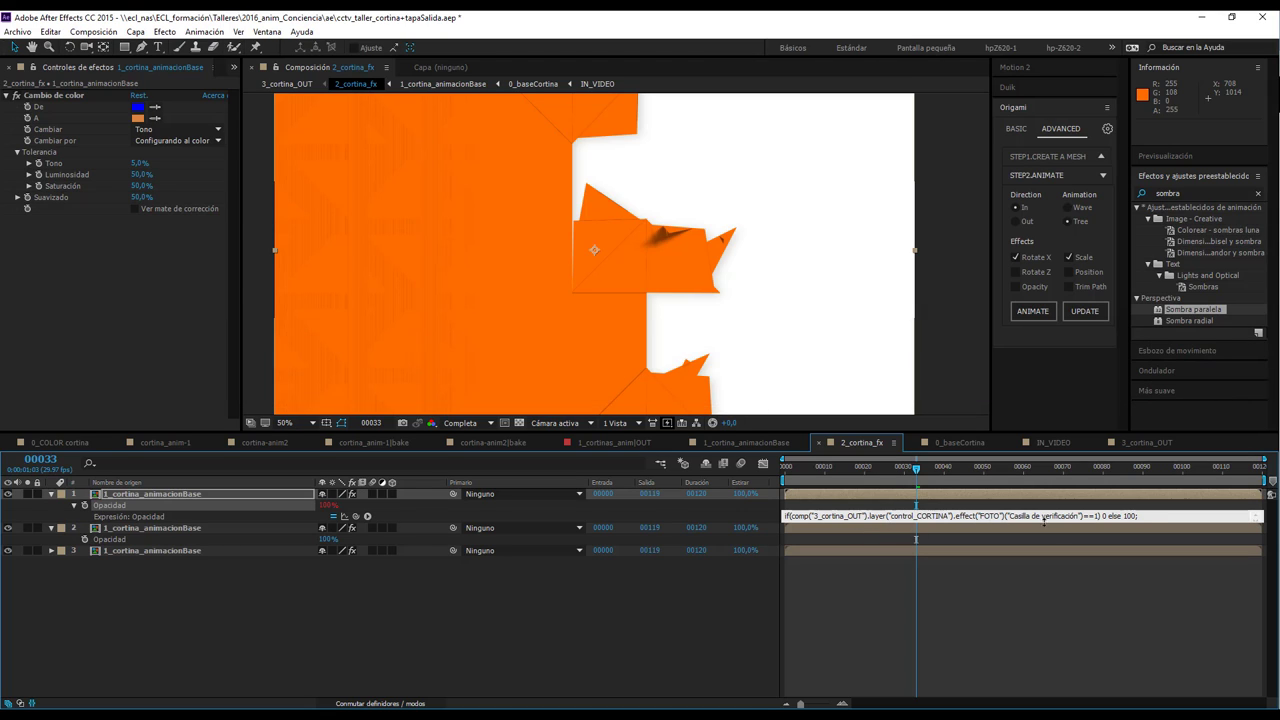
- Edit the orange layer's expression to test effect 'X' and return 100 else 0
{"action": "double_click", "coordinate": [994, 517]}
{"action": "type", "text": "X(f)"}
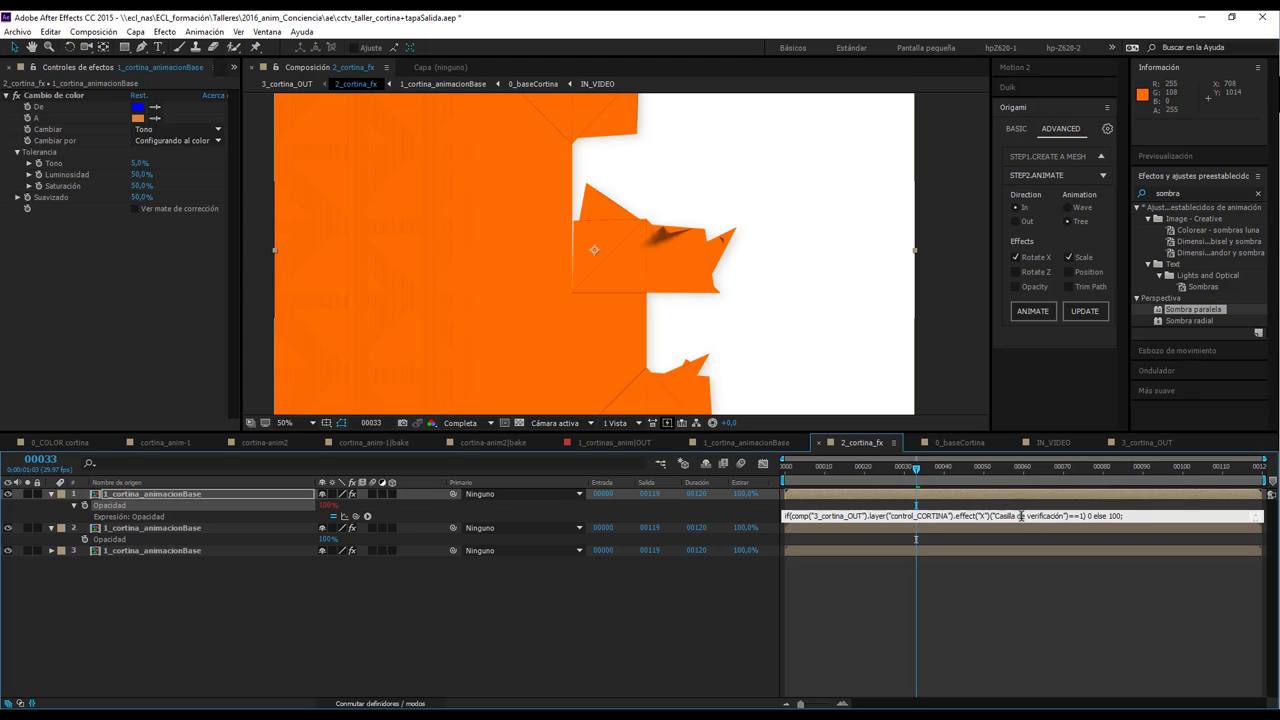
{"action": "double_click", "coordinate": [1091, 516]}
{"action": "type", "text": "100"}
{"action": "double_click", "coordinate": [1121, 516]}
{"action": "key", "text": "KP_Enter"}
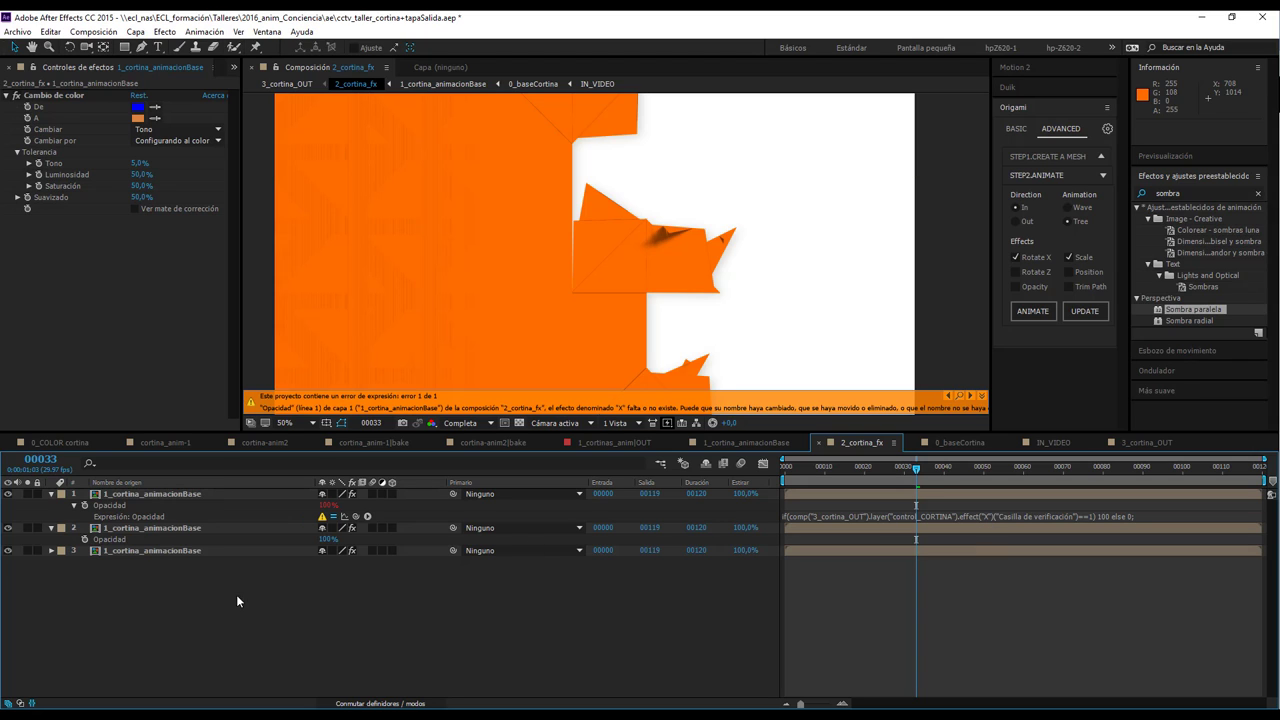
- Duplicate the orange curtain layer and recolour the copy fuchsia
{"action": "left_click", "coordinate": [183, 495]}
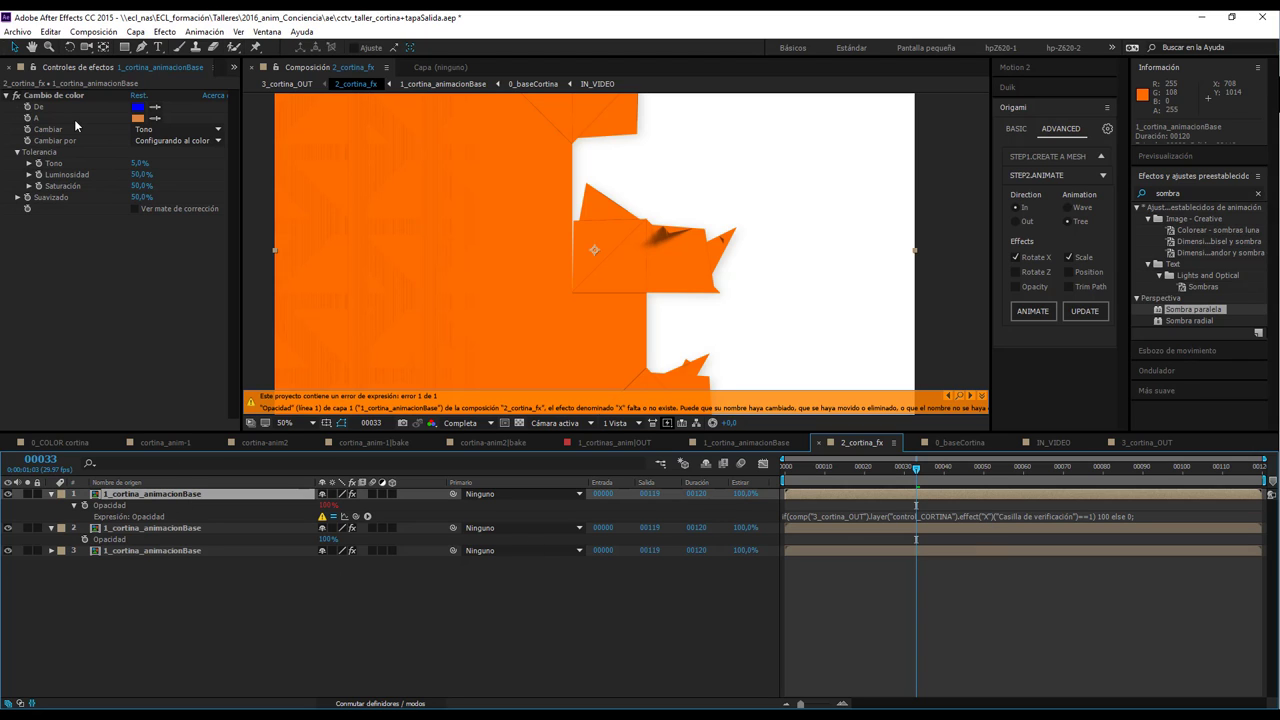
{"action": "key", "text": "ctrl+d"}
{"action": "left_click", "coordinate": [137, 118]}
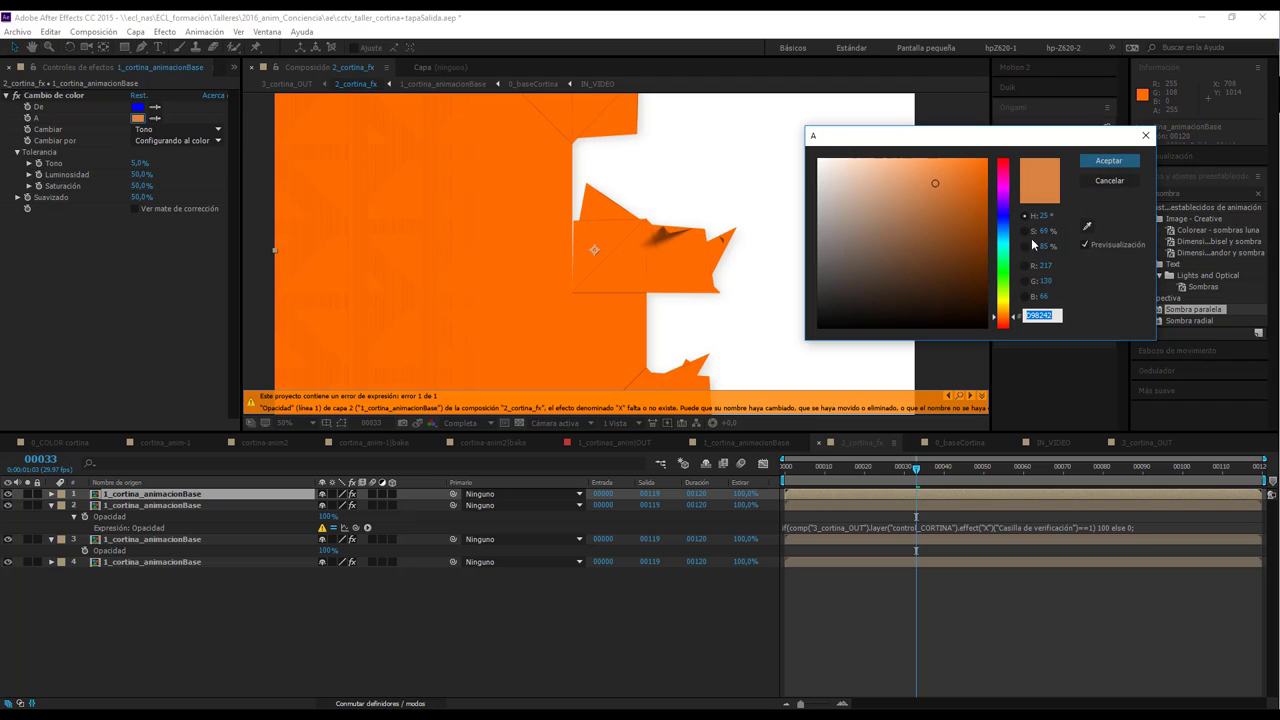
{"action": "left_click", "coordinate": [1003, 188]}
{"action": "left_click", "coordinate": [952, 183]}
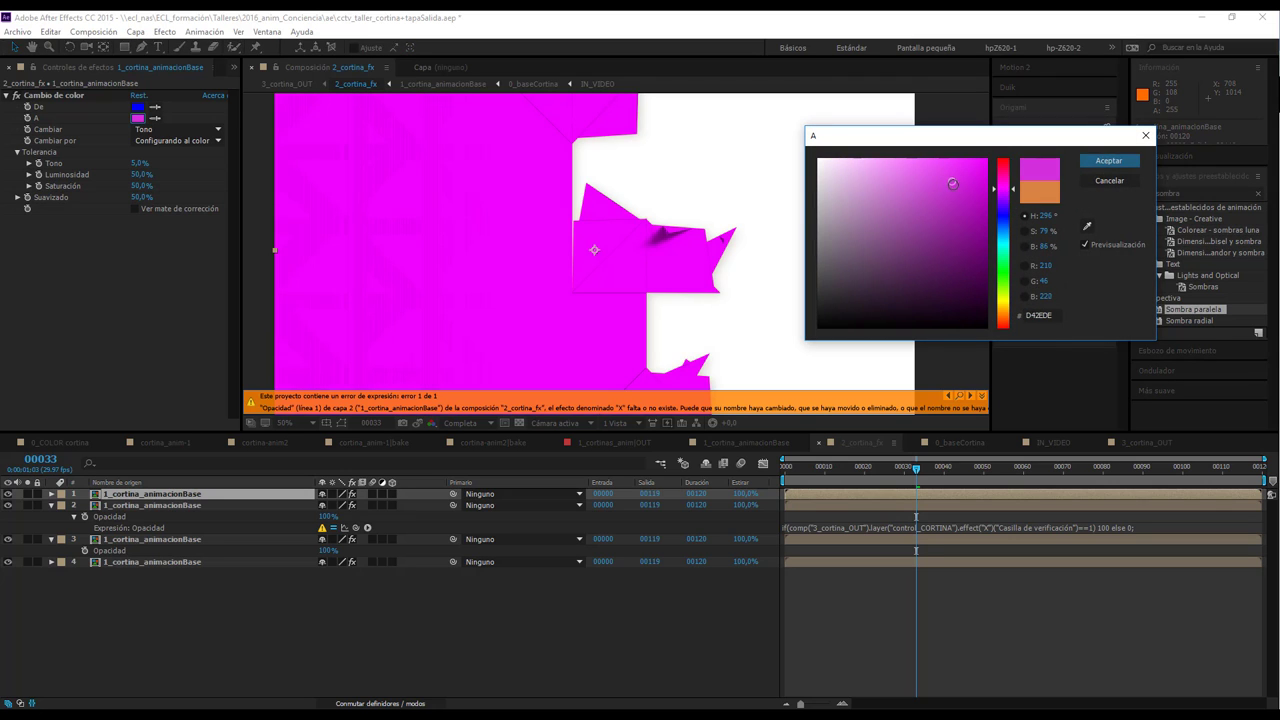
{"action": "left_click", "coordinate": [1108, 160]}
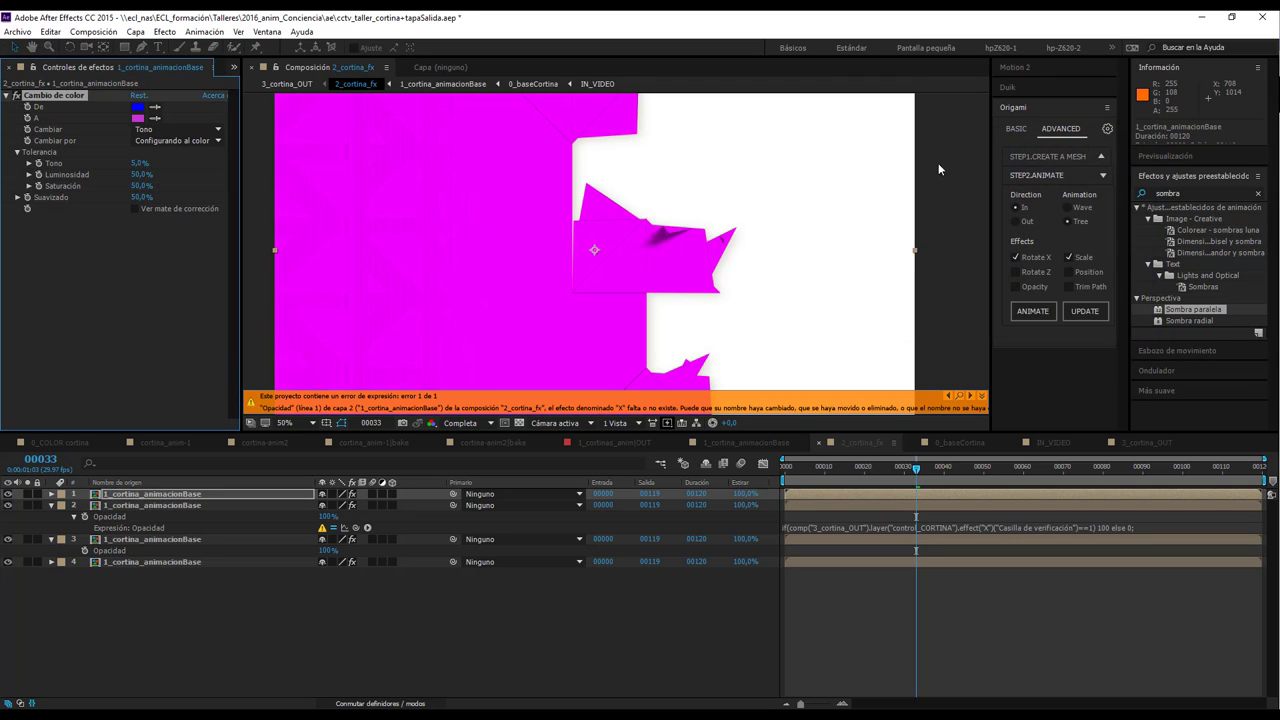
- Show both curtain layers' opacity expressions and open the top one for editing
{"action": "left_click", "coordinate": [135, 467]}
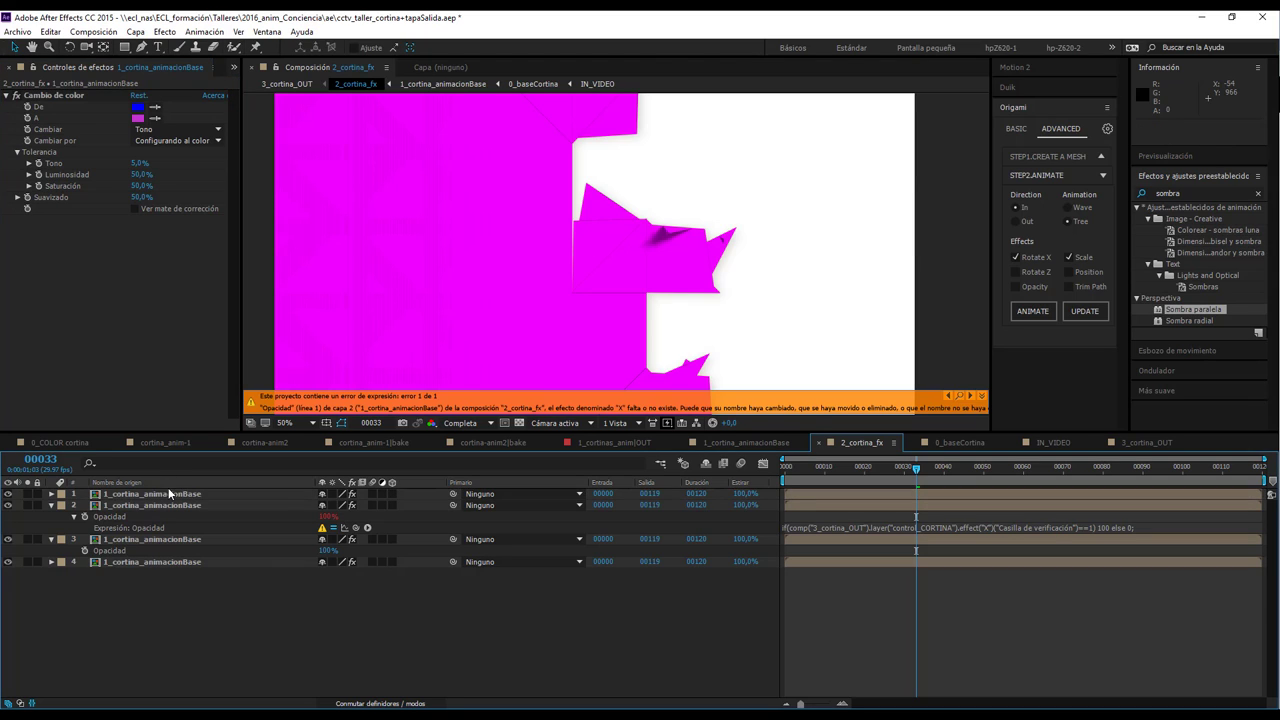
{"action": "left_click", "coordinate": [168, 489]}
{"action": "key", "text": "t"}
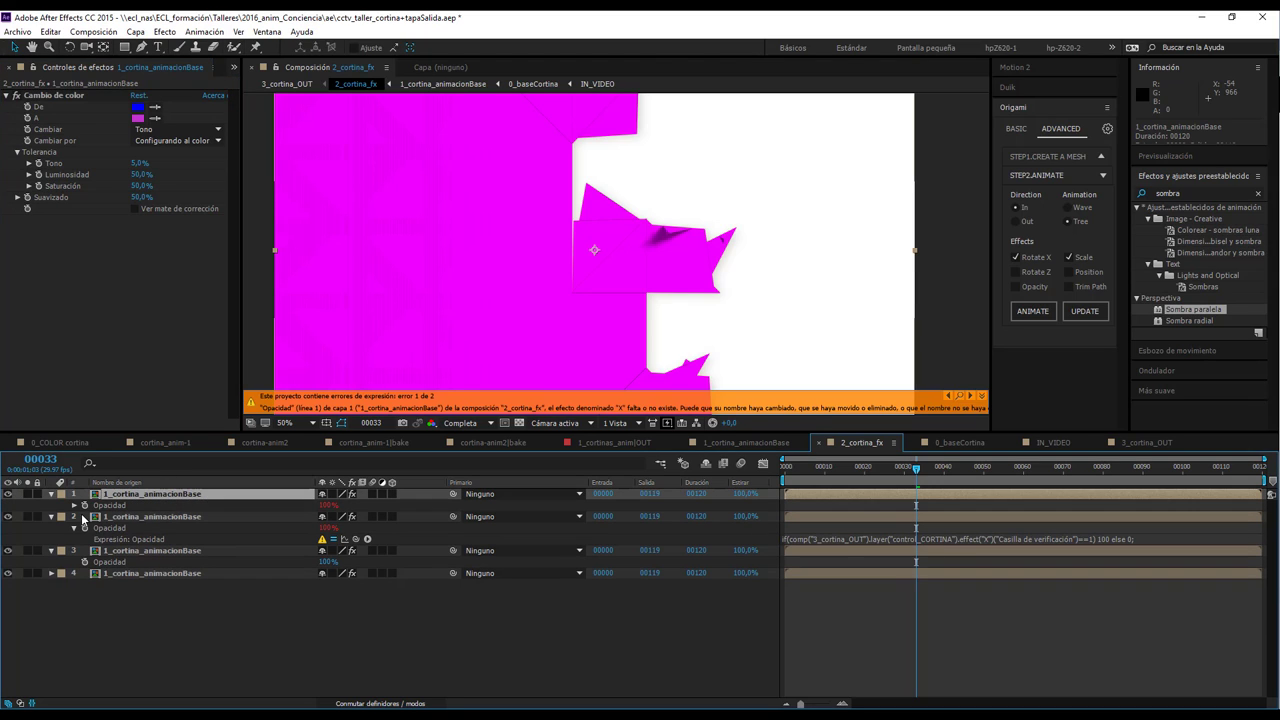
{"action": "left_click", "coordinate": [73, 506]}
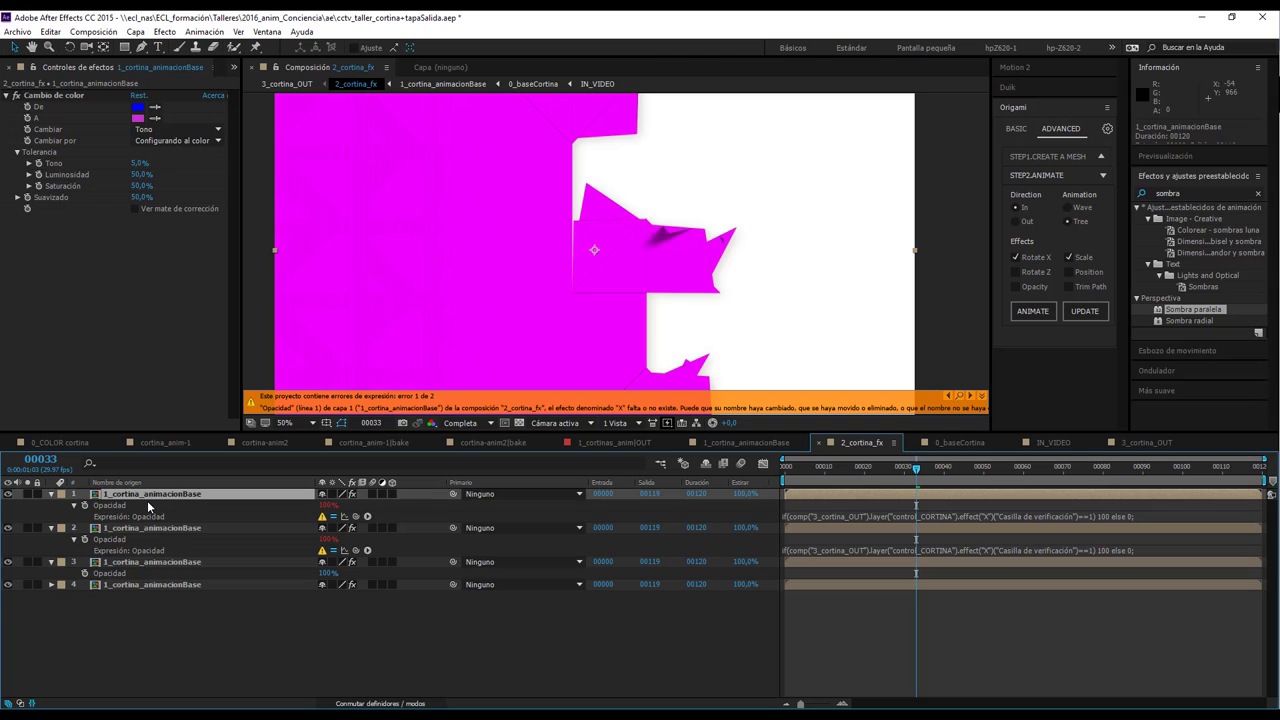
{"action": "left_click", "coordinate": [982, 516]}
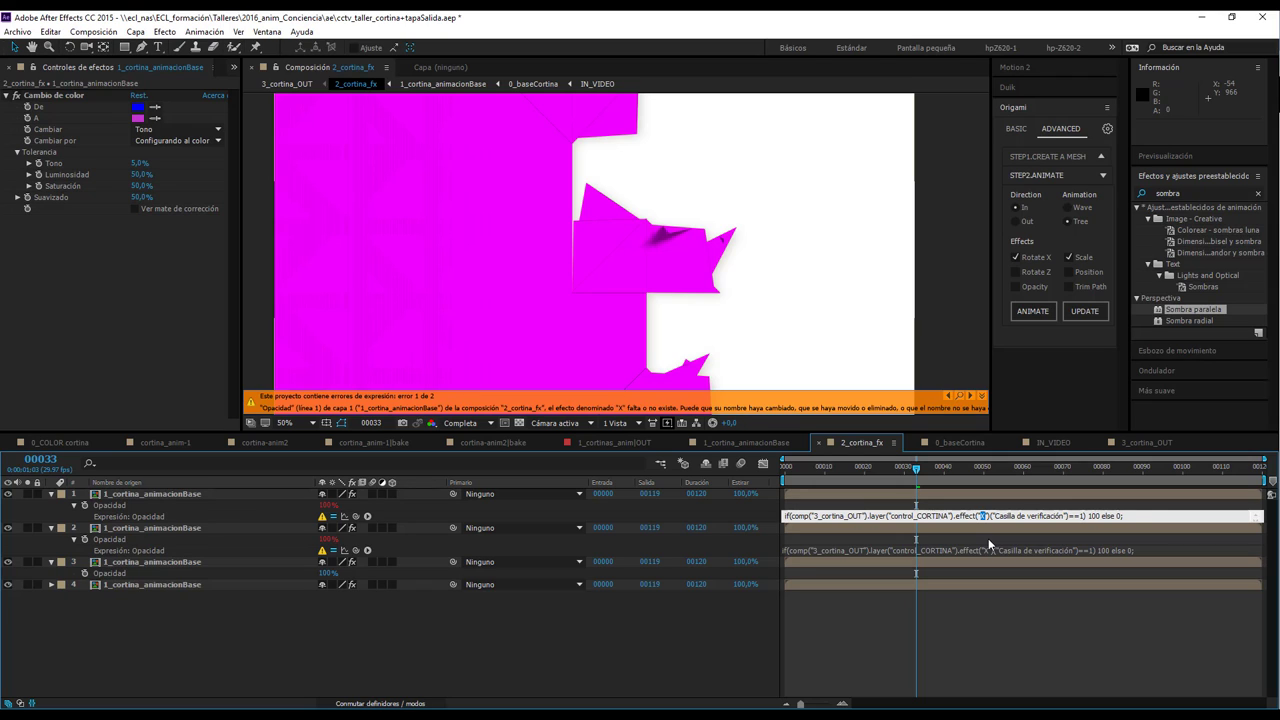
- Change the top layer's expression to reference the FUCCIA checkbox effect
{"action": "type", "text": "MORA"}
{"action": "key", "text": "BackSpace"}
{"action": "key", "text": "BackSpace"}
{"action": "key", "text": "BackSpace"}
{"action": "type", "text": "Control de casilla de verificación"}
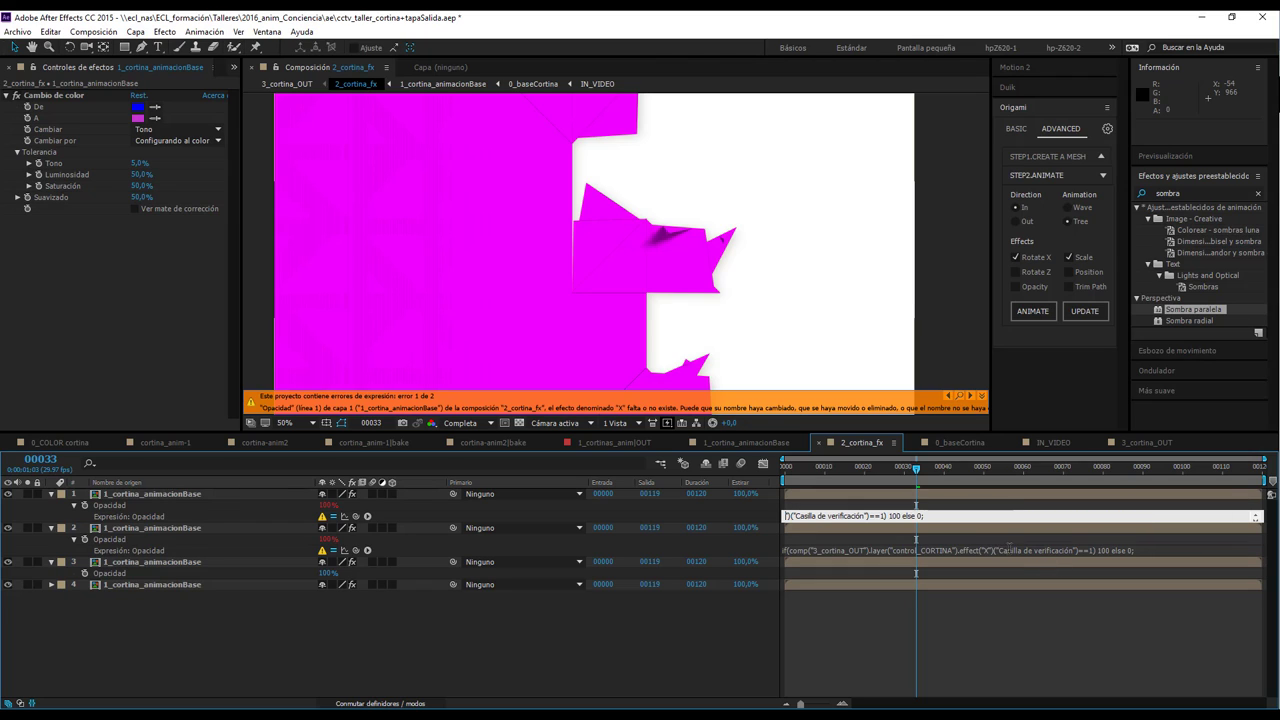
- Point the second layer's expression at the NARANJA checkbox, commit both expressions and deselect the layers
{"action": "left_click", "coordinate": [986, 550]}
{"action": "double_click", "coordinate": [983, 550]}
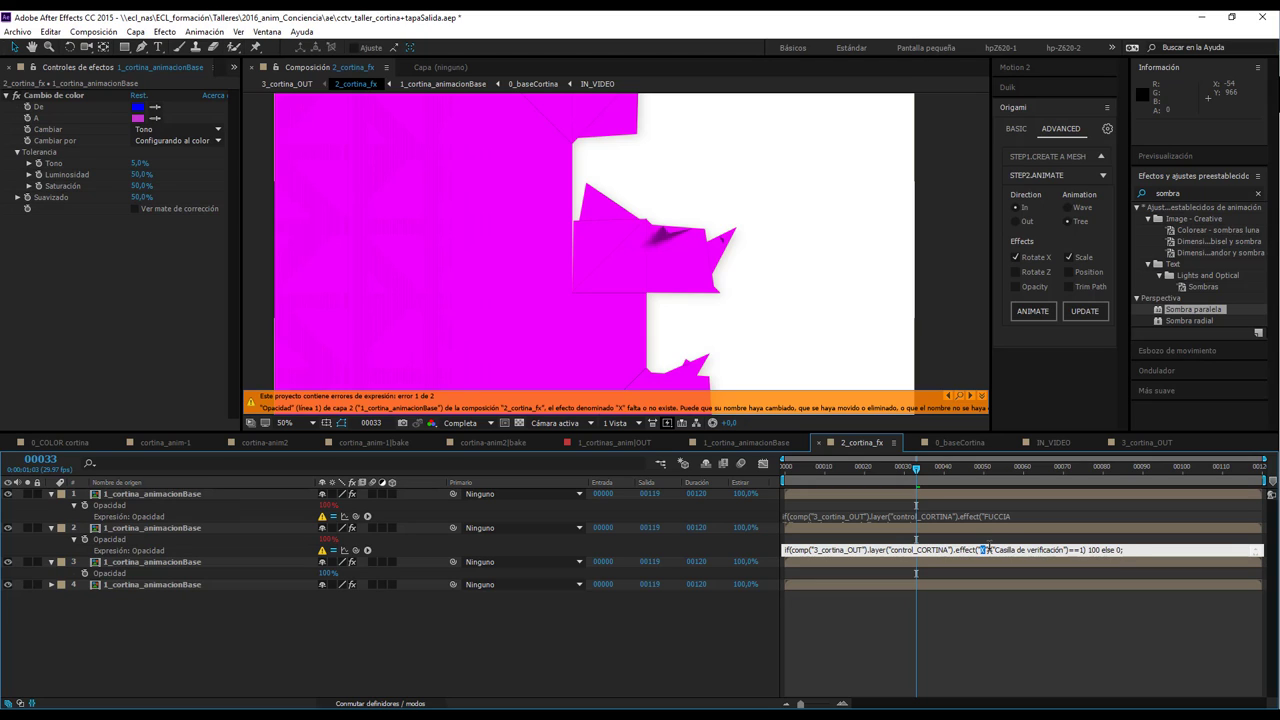
{"action": "type", "text": "NARAJAN"}
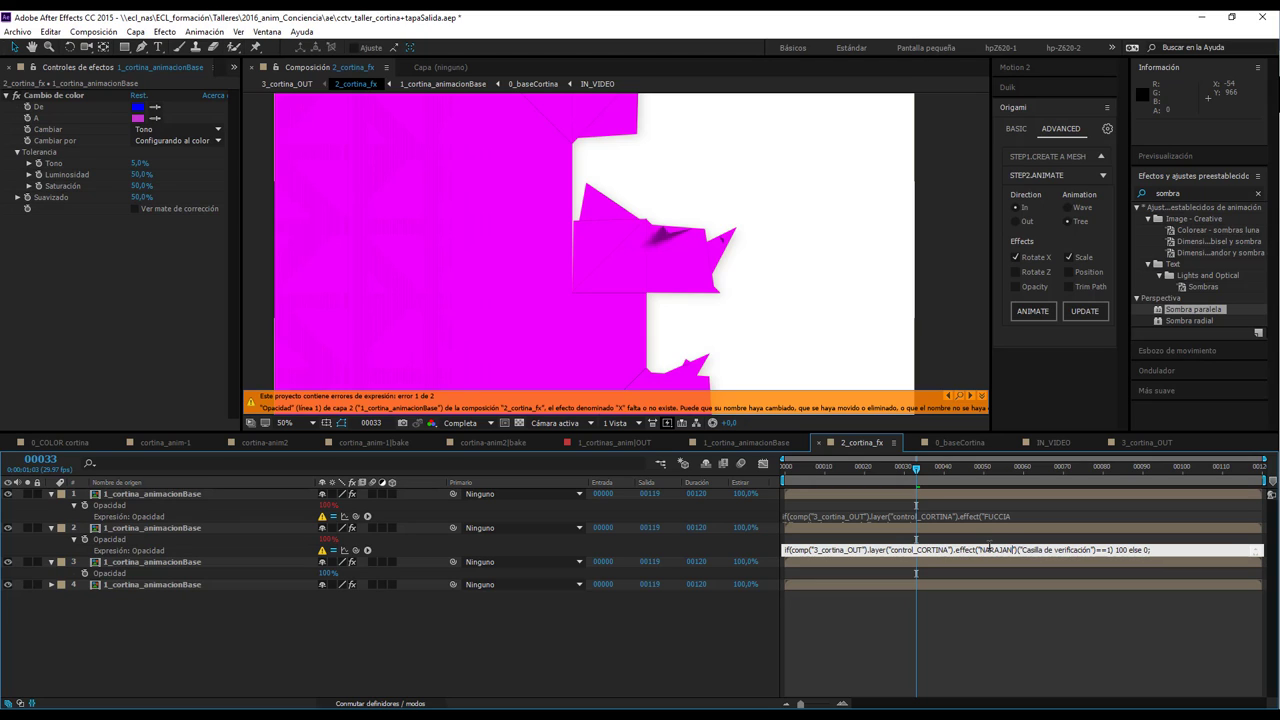
{"action": "key", "text": "BackSpace"}
{"action": "key", "text": "BackSpace"}
{"action": "key", "text": "BackSpace"}
{"action": "type", "text": "N"}
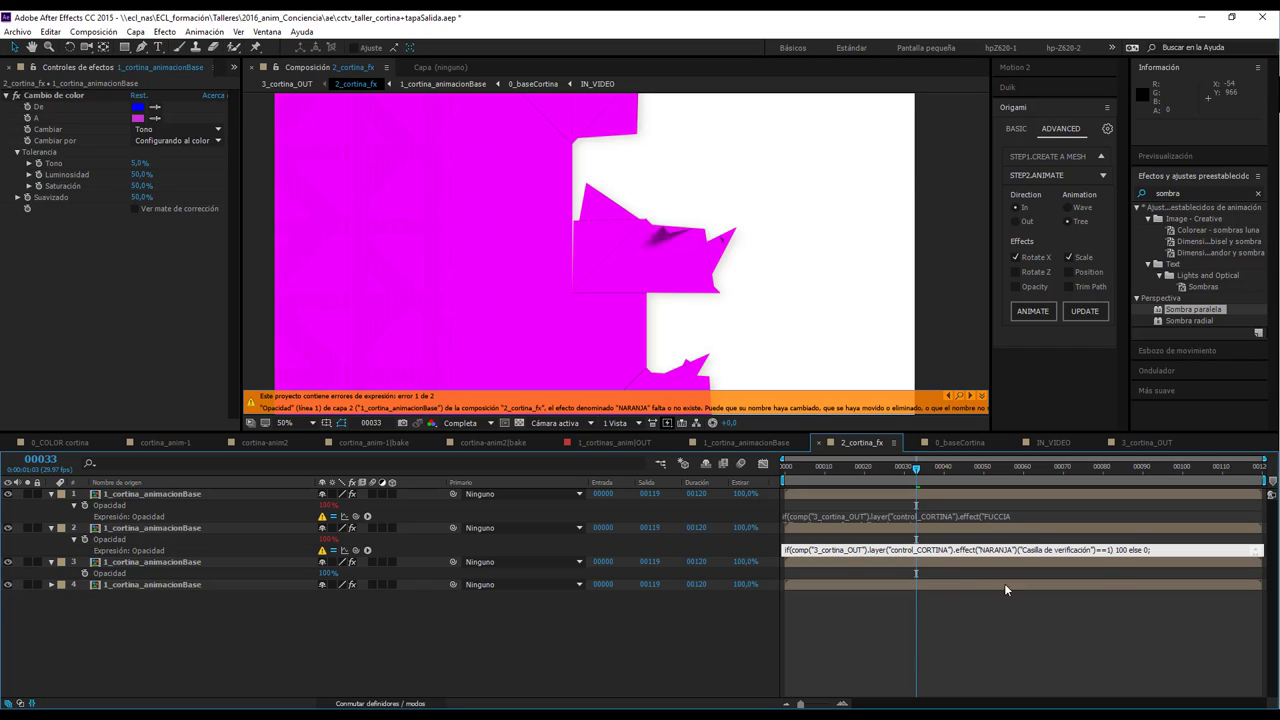
{"action": "left_click", "coordinate": [1030, 517]}
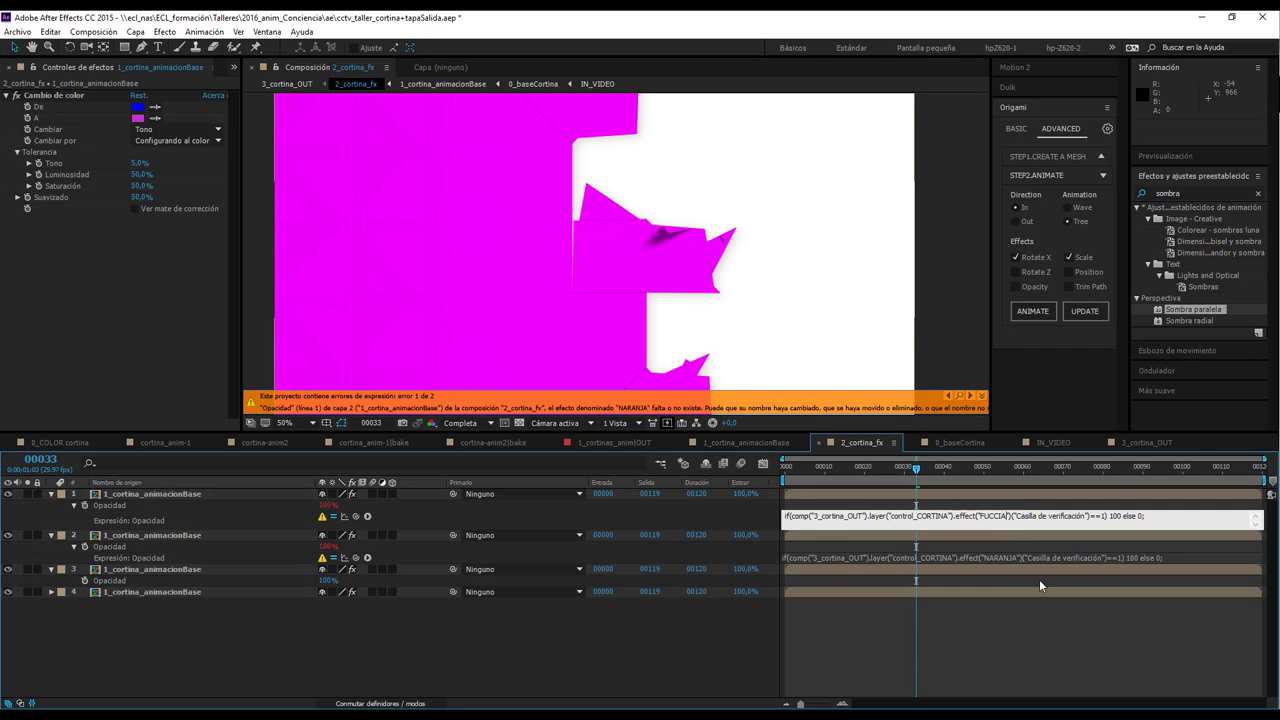
{"action": "left_click", "coordinate": [104, 598]}
{"action": "left_click", "coordinate": [158, 569]}
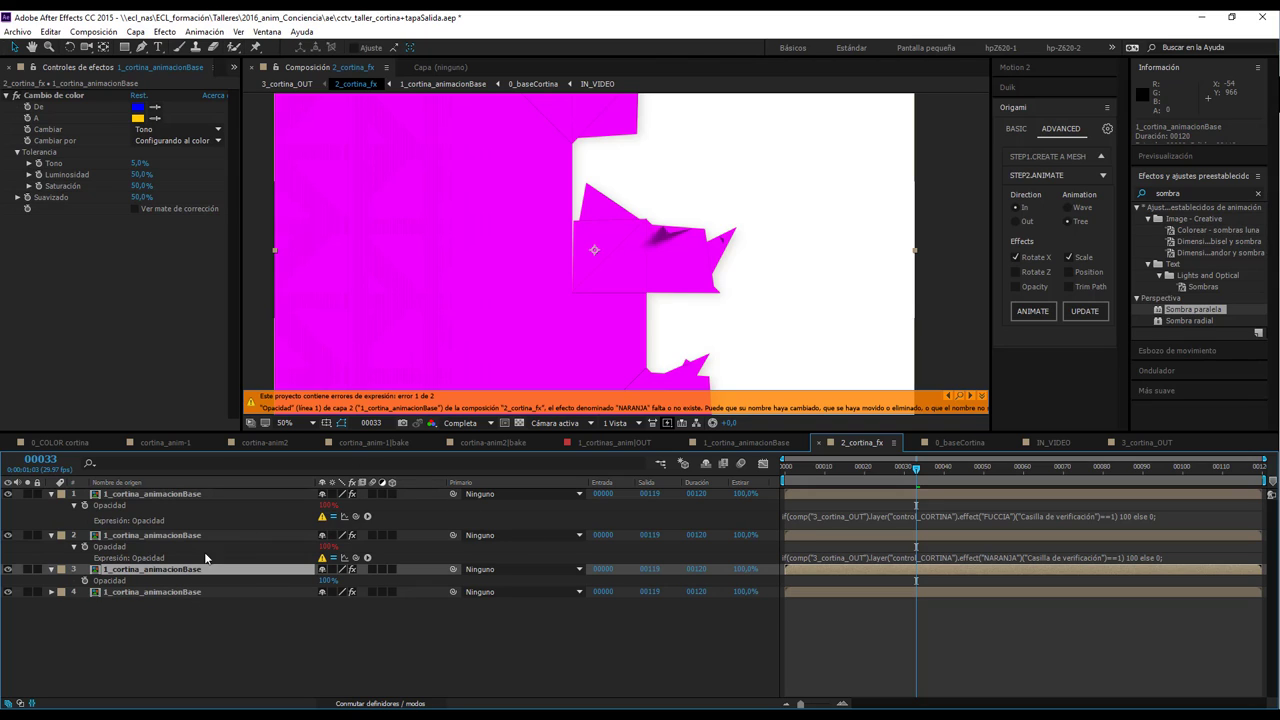
{"action": "left_click", "coordinate": [287, 642]}
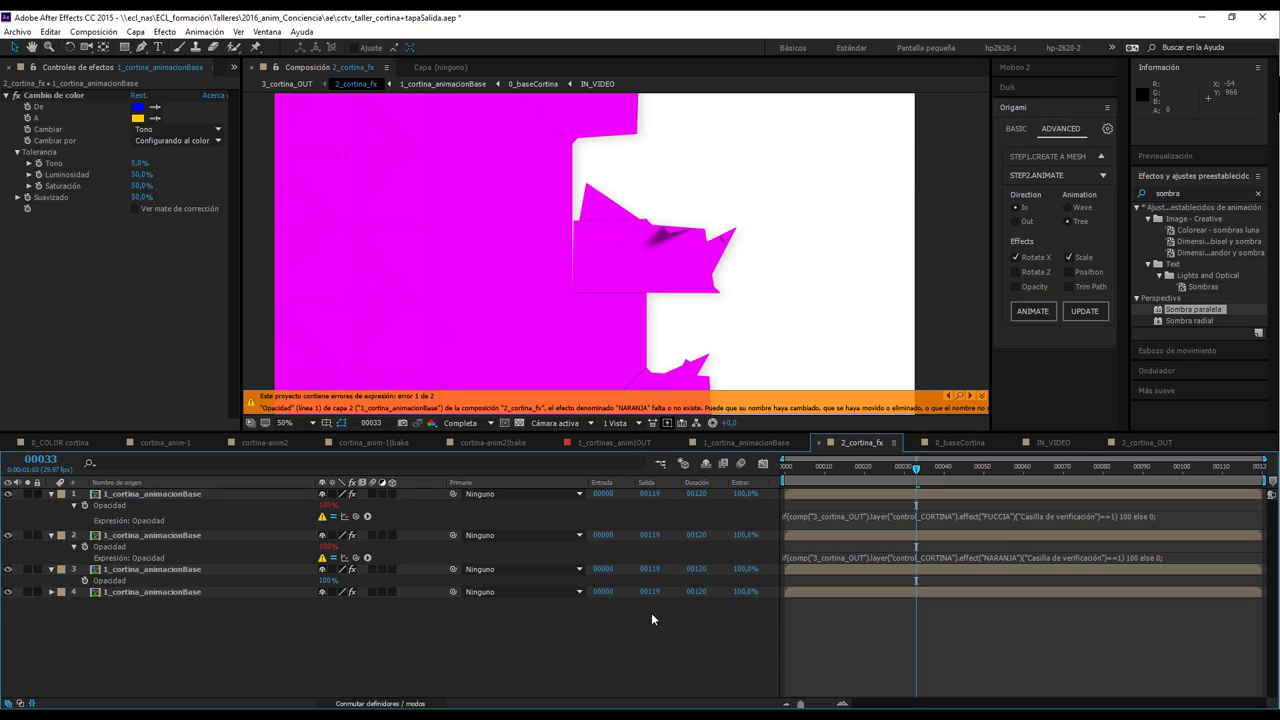
- In 3_cortina_OUT at frame 22, select control_CORTINA's FOTO checkbox effect
{"action": "left_click", "coordinate": [1128, 442]}
{"action": "key", "text": "Caps_Lock"}
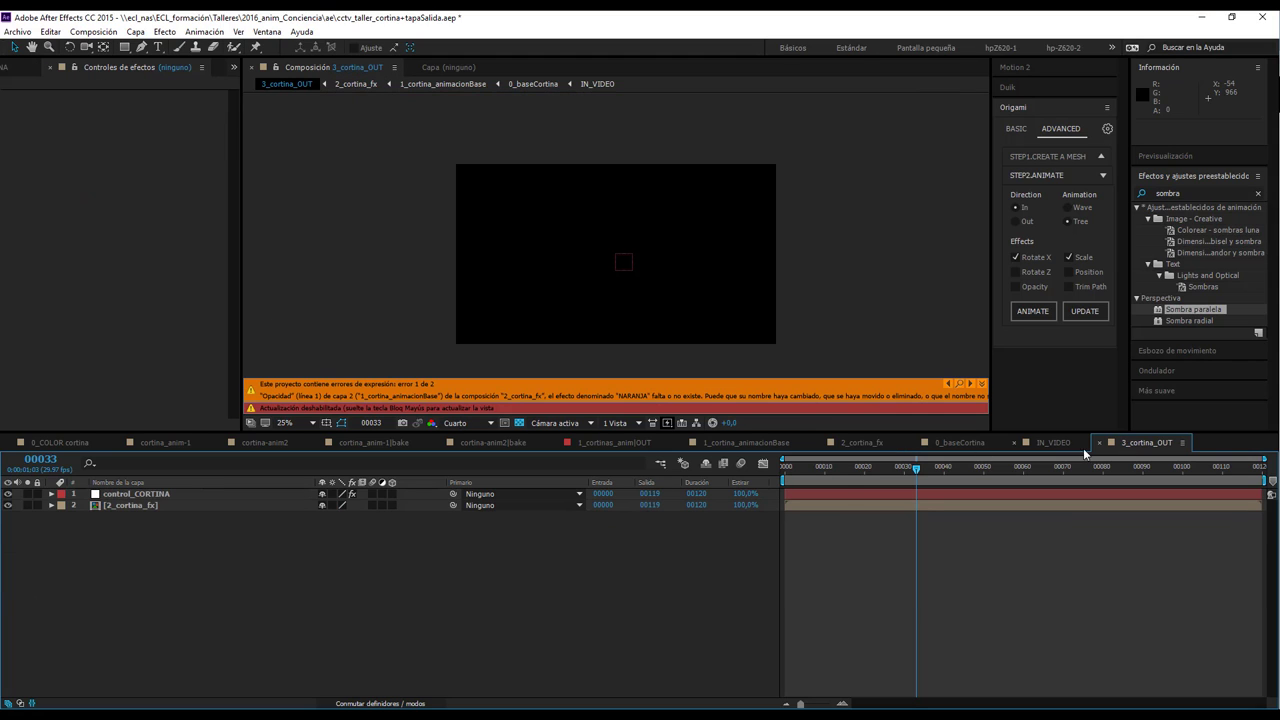
{"action": "left_click", "coordinate": [871, 476]}
{"action": "key", "text": "Caps_Lock"}
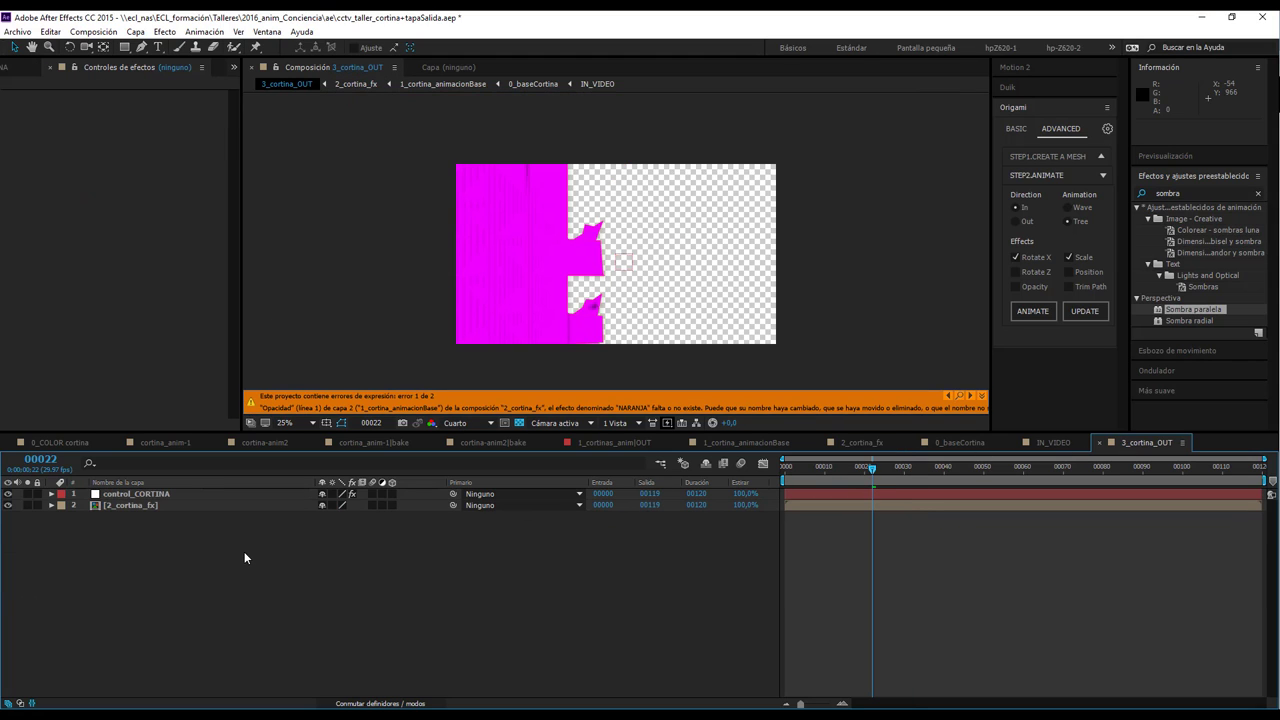
{"action": "left_click", "coordinate": [139, 495]}
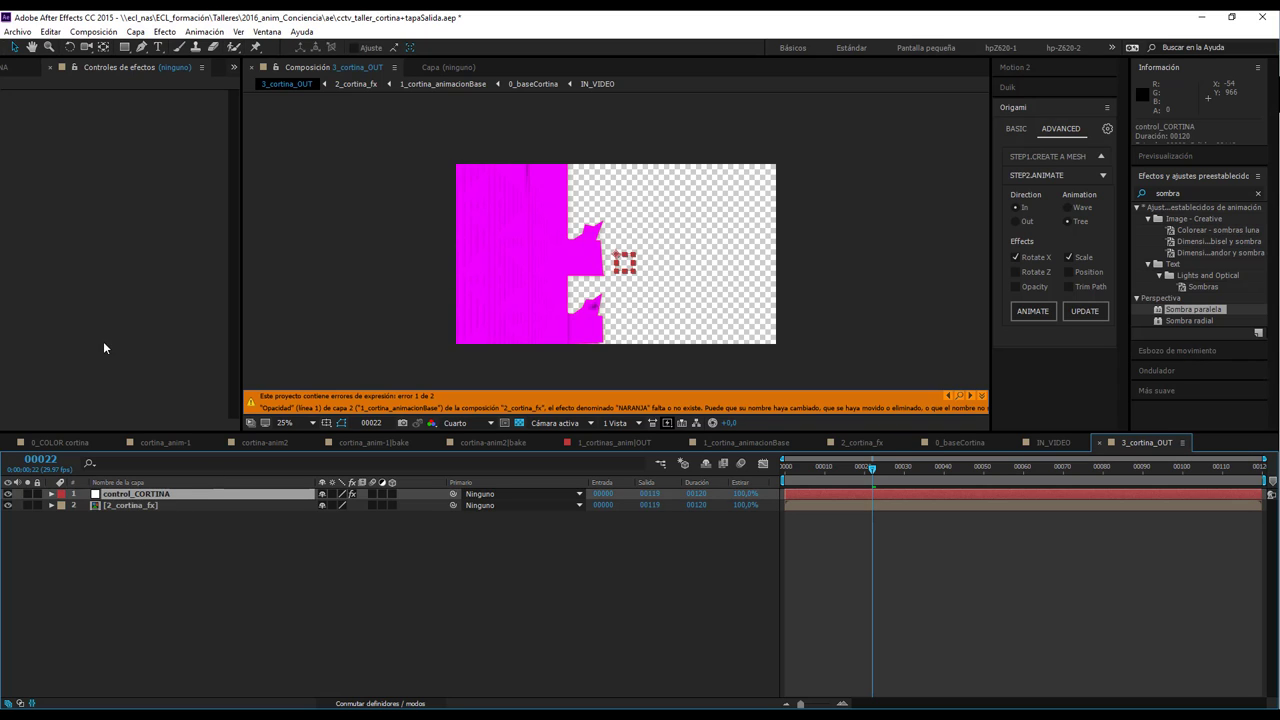
{"action": "left_click", "coordinate": [51, 66]}
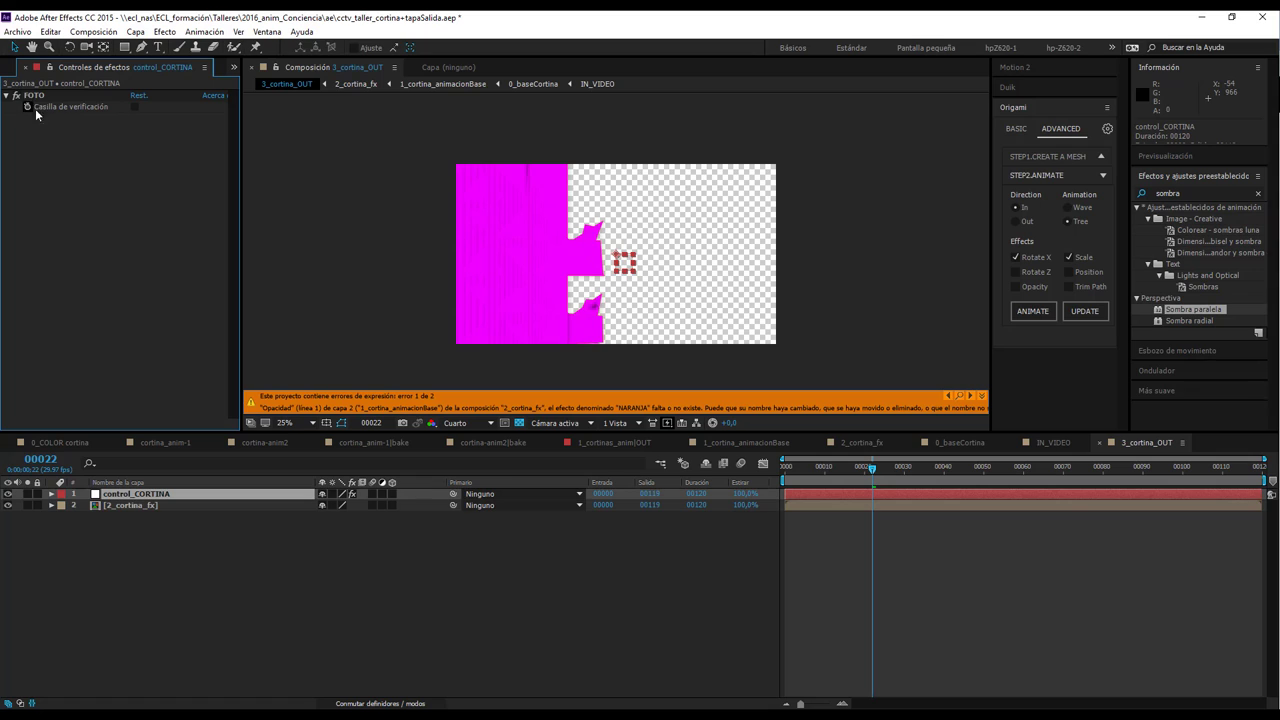
{"action": "left_click", "coordinate": [29, 96]}
- Duplicate the FOTO checkbox and rename the copy FUCSIA
{"action": "key", "text": "ctrl+d"}
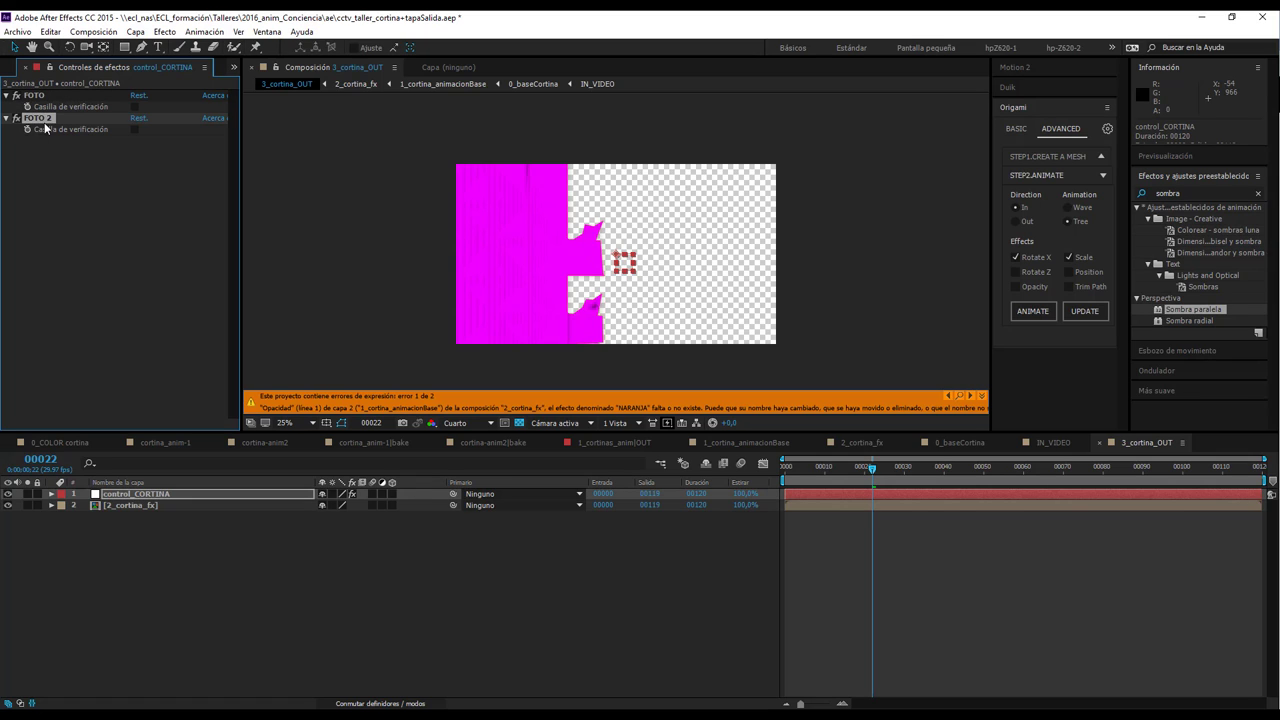
{"action": "key", "text": "Return"}
{"action": "key", "text": "Caps_Lock"}
{"action": "type", "text": "FUCSIA"}
{"action": "key", "text": "Return"}
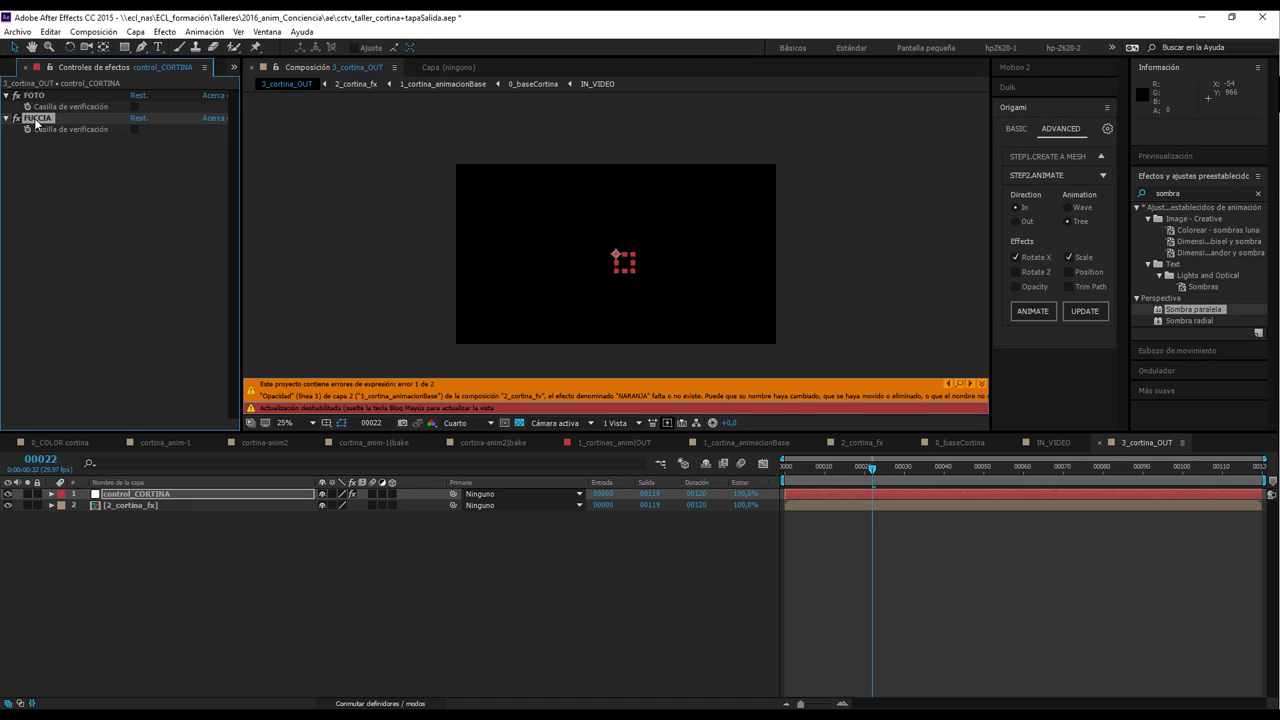
- Duplicate the FUCSIA checkbox and rename the copy NARANJA
{"action": "key", "text": "ctrl+d"}
{"action": "key", "text": "Caps_Lock"}
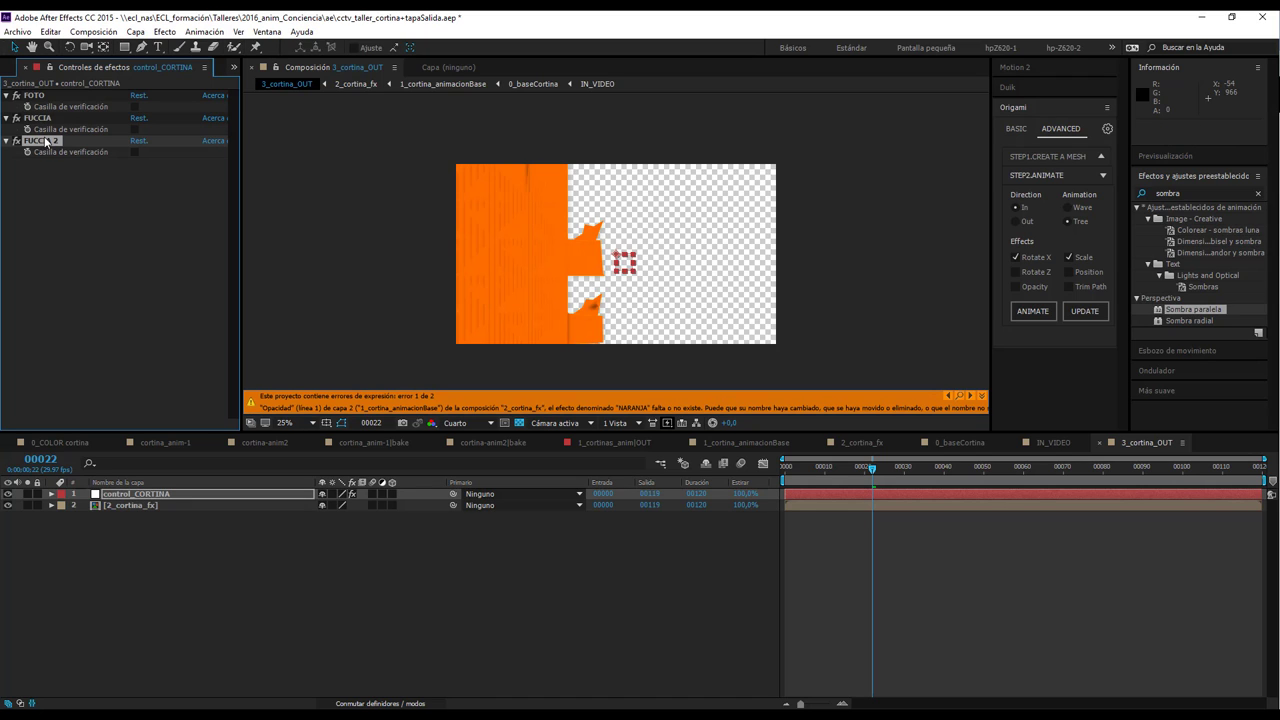
{"action": "key", "text": "Return"}
{"action": "type", "text": "NA"}
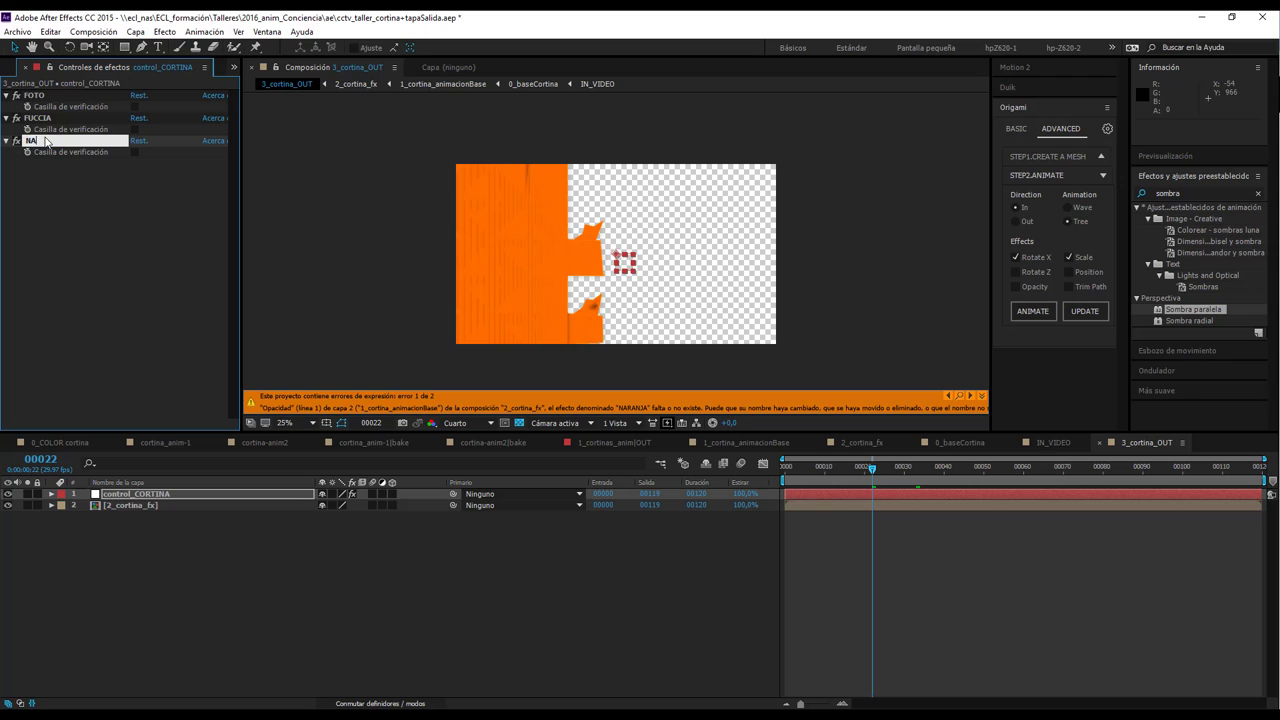
{"action": "type", "text": "RANJA"}
{"action": "key", "text": "Return"}
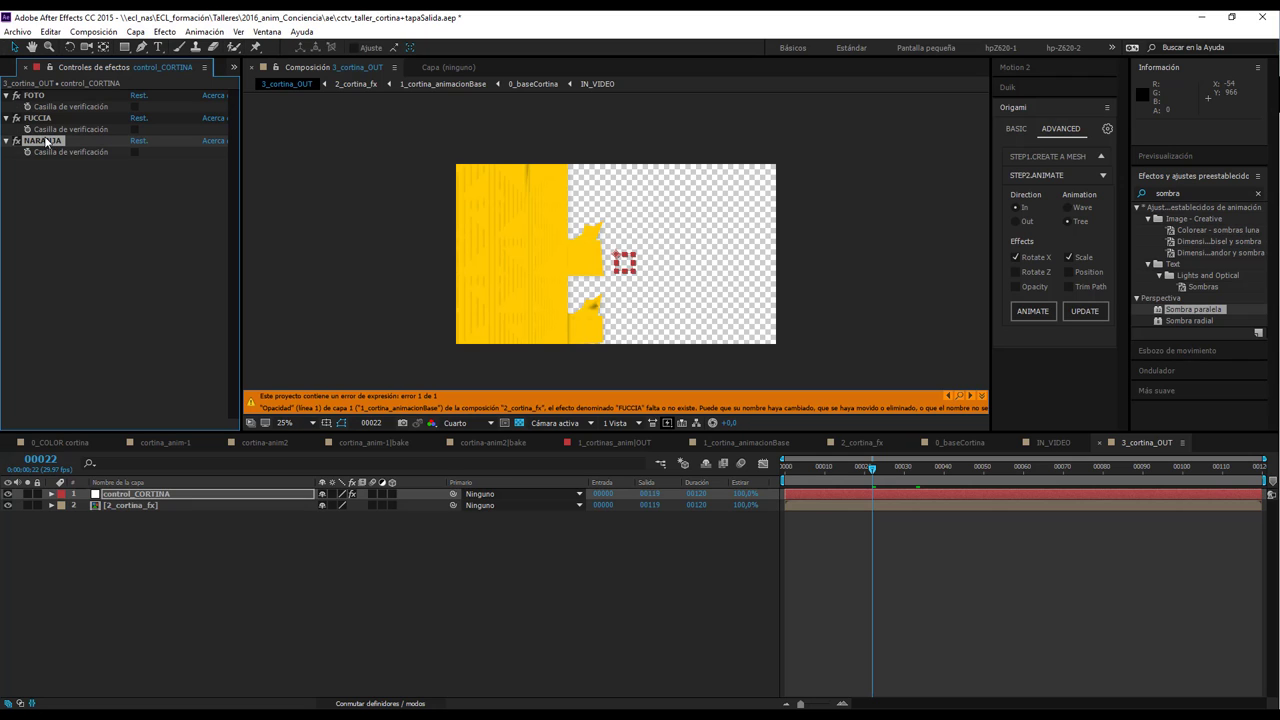
{"action": "left_click", "coordinate": [820, 494]}
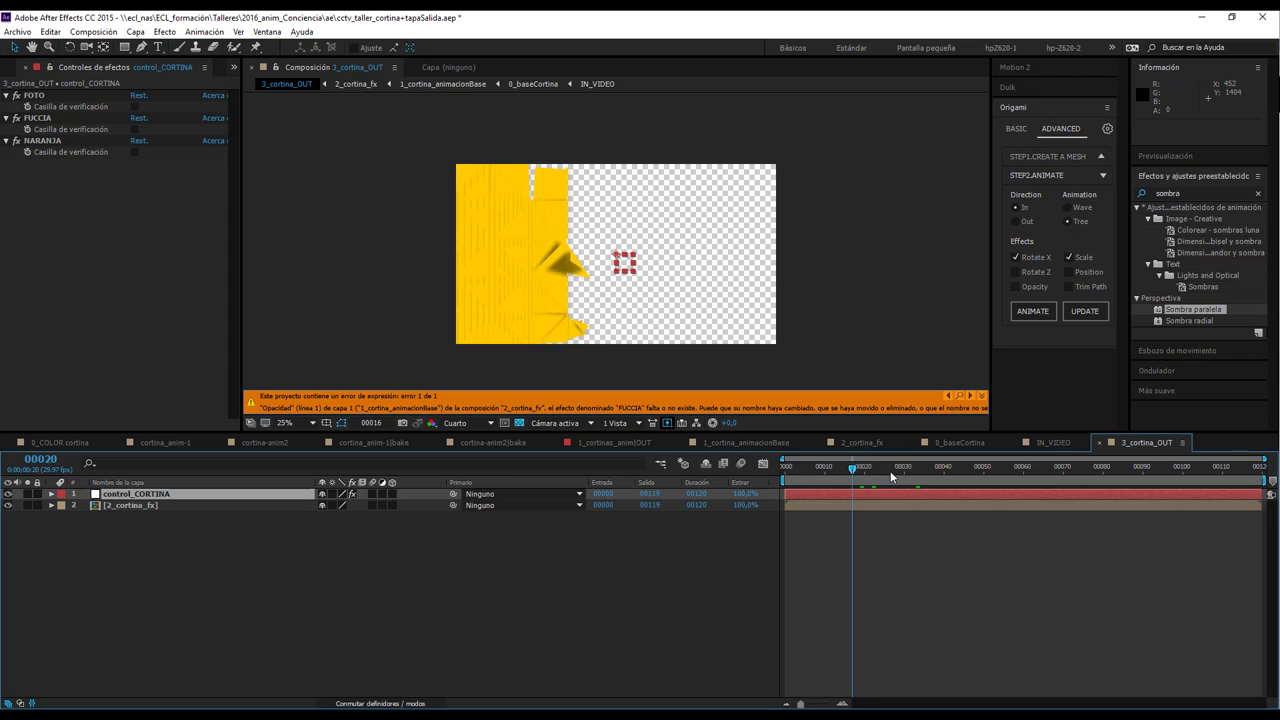
{"action": "key", "text": "space"}
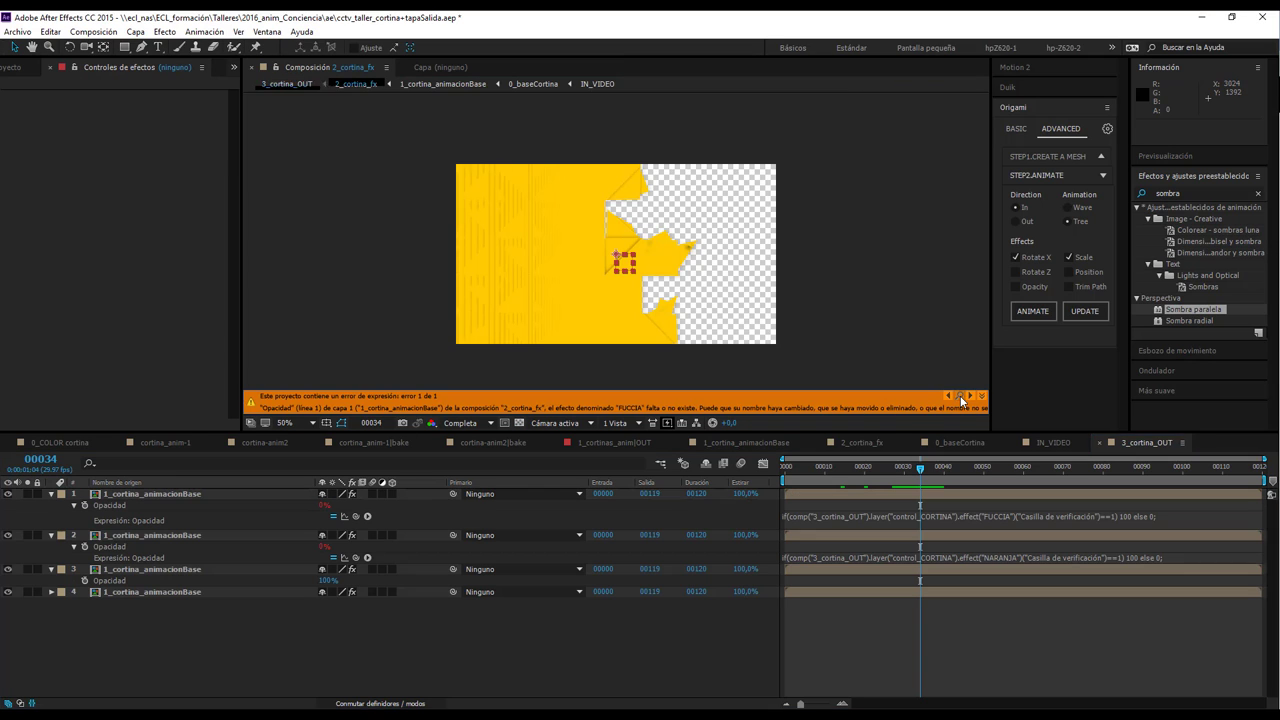
{"action": "left_click", "coordinate": [958, 396]}
{"action": "left_click", "coordinate": [1138, 442]}
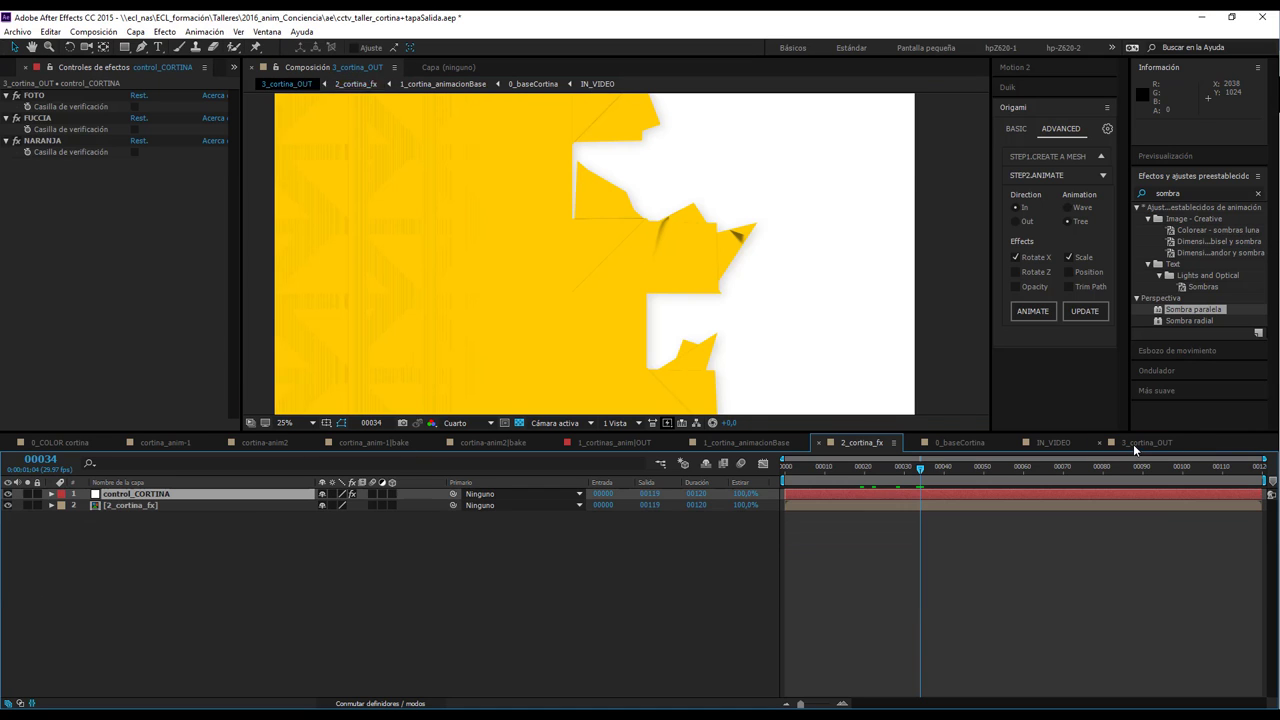
{"action": "left_click", "coordinate": [134, 494]}
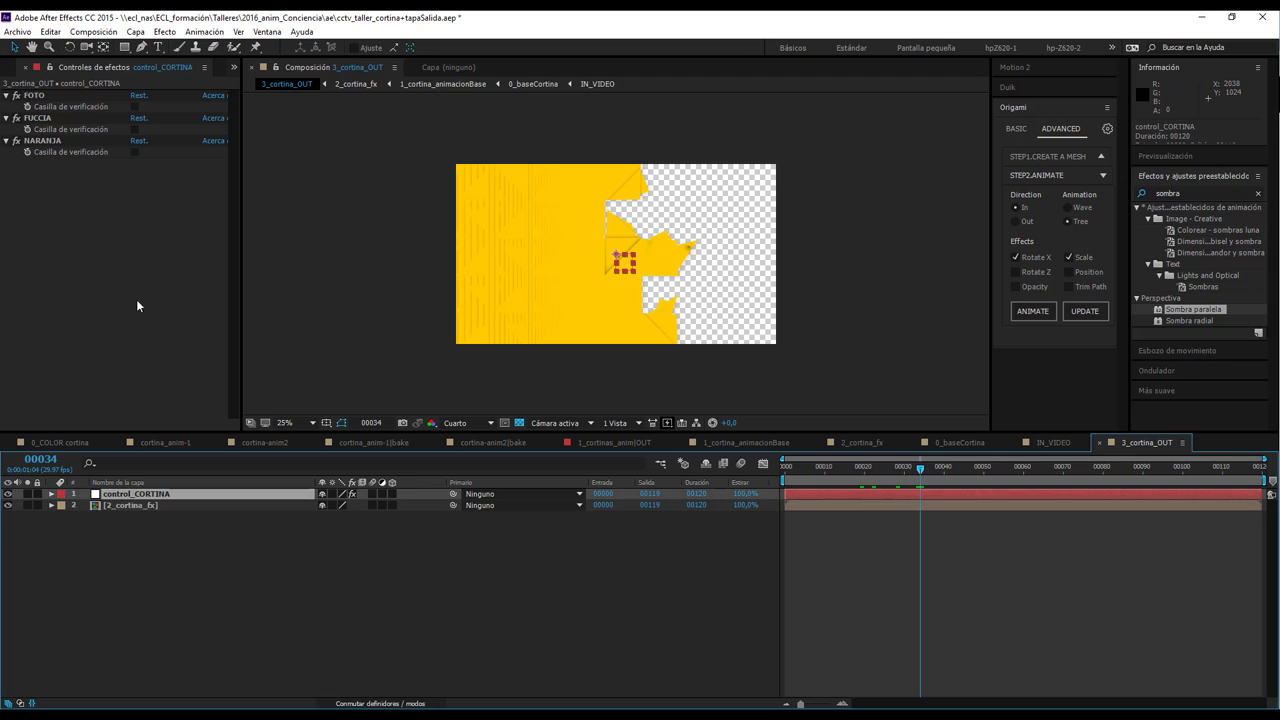
{"action": "left_click", "coordinate": [134, 106]}
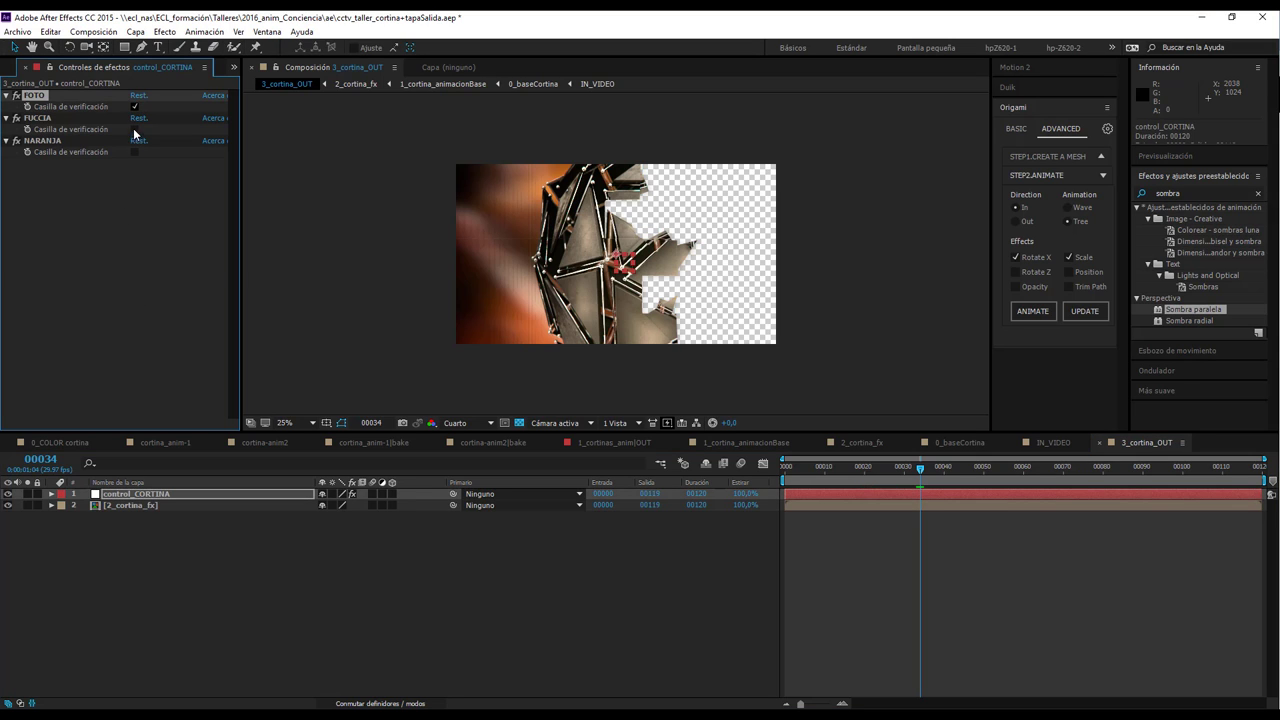
{"action": "left_click", "coordinate": [134, 106]}
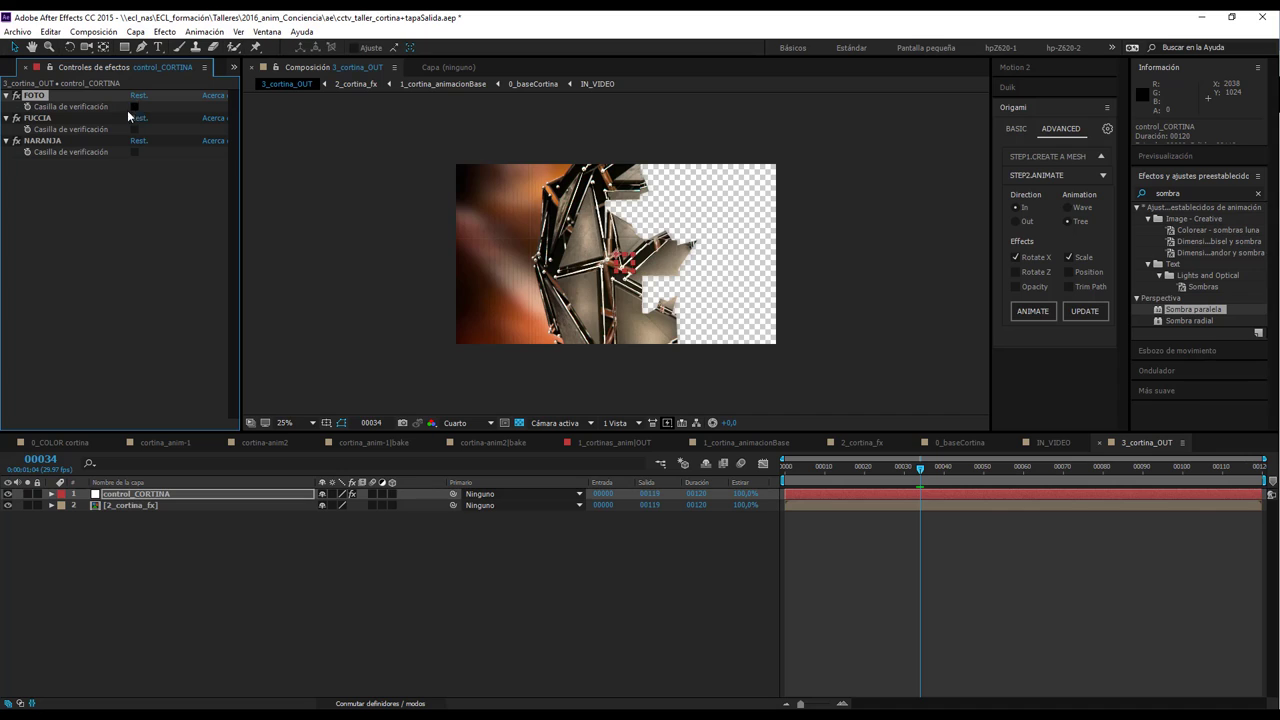
{"action": "left_click", "coordinate": [140, 257]}
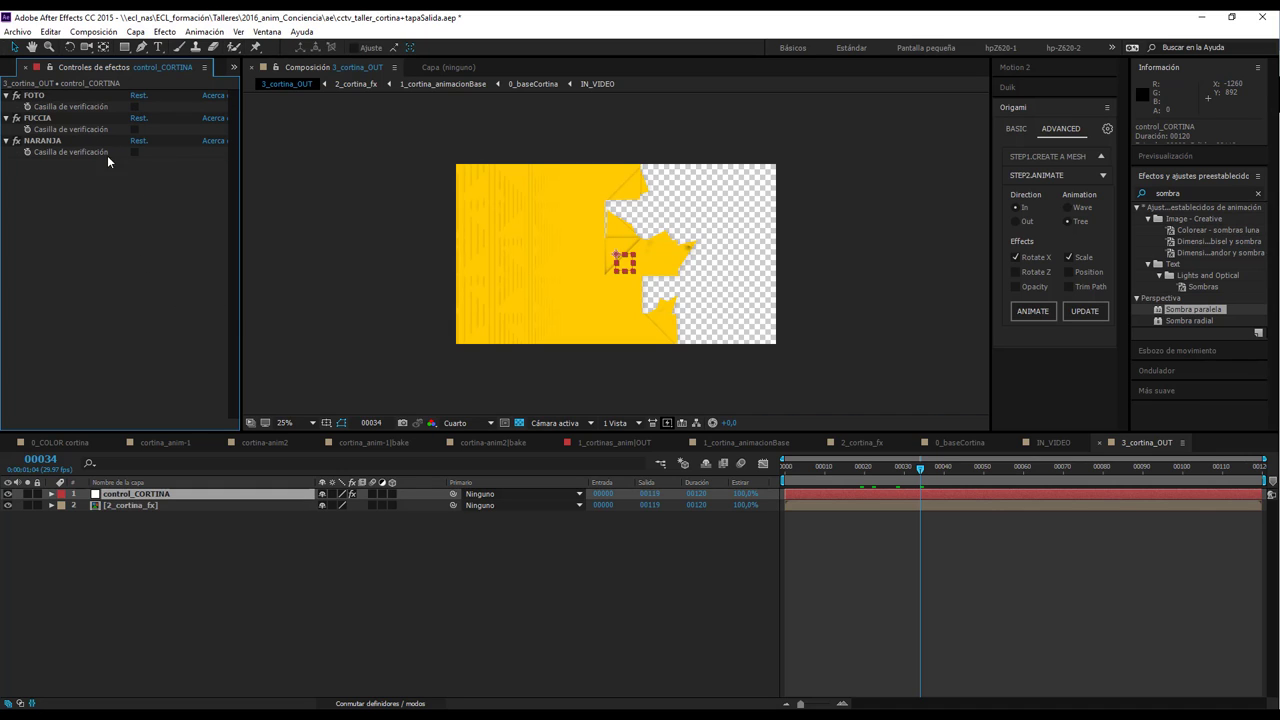
{"action": "left_click", "coordinate": [134, 129]}
{"action": "left_click", "coordinate": [134, 129]}
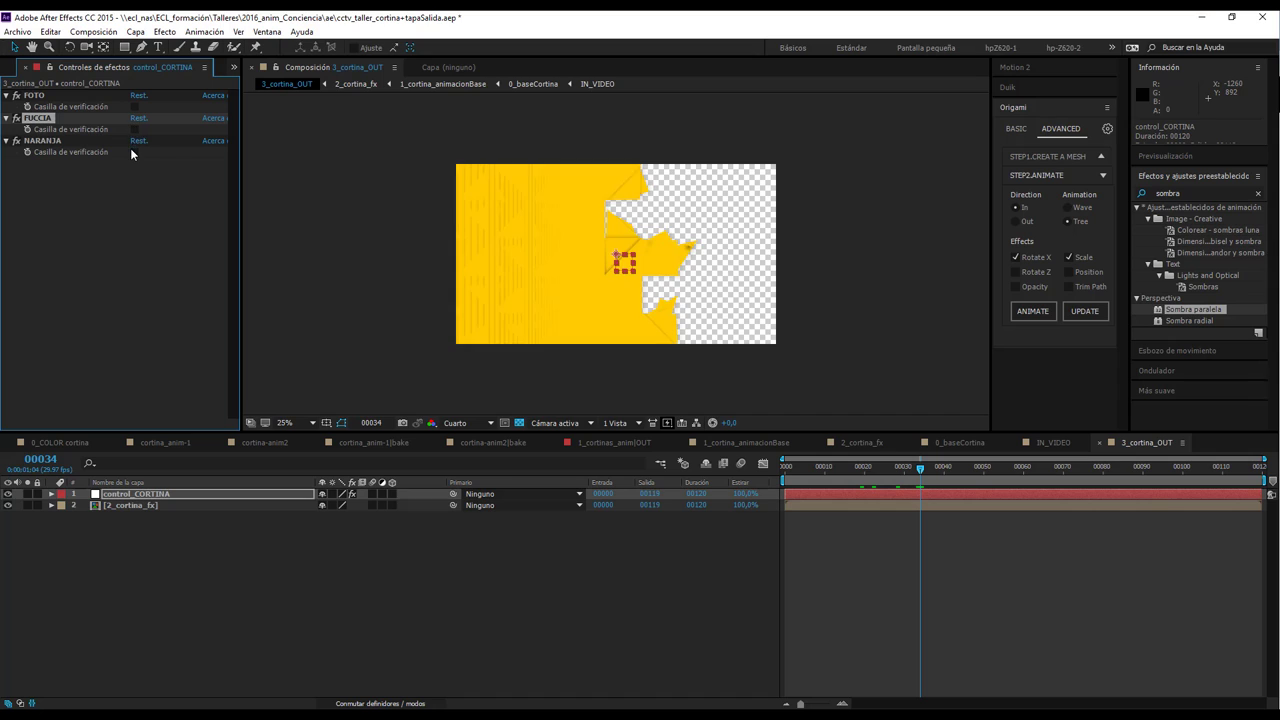
{"action": "left_click", "coordinate": [134, 152]}
{"action": "left_click", "coordinate": [133, 151]}
{"action": "left_click", "coordinate": [133, 151]}
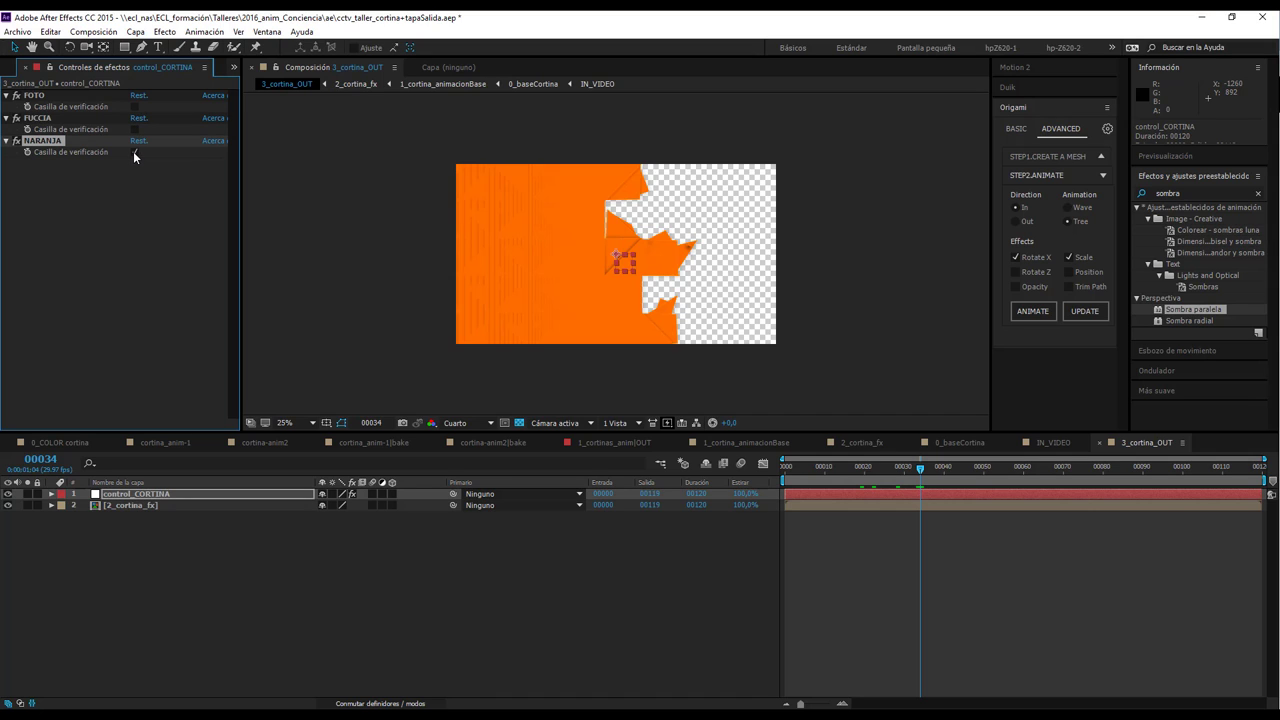
{"action": "left_click", "coordinate": [133, 151]}
{"action": "left_click", "coordinate": [134, 129]}
{"action": "left_click", "coordinate": [134, 129]}
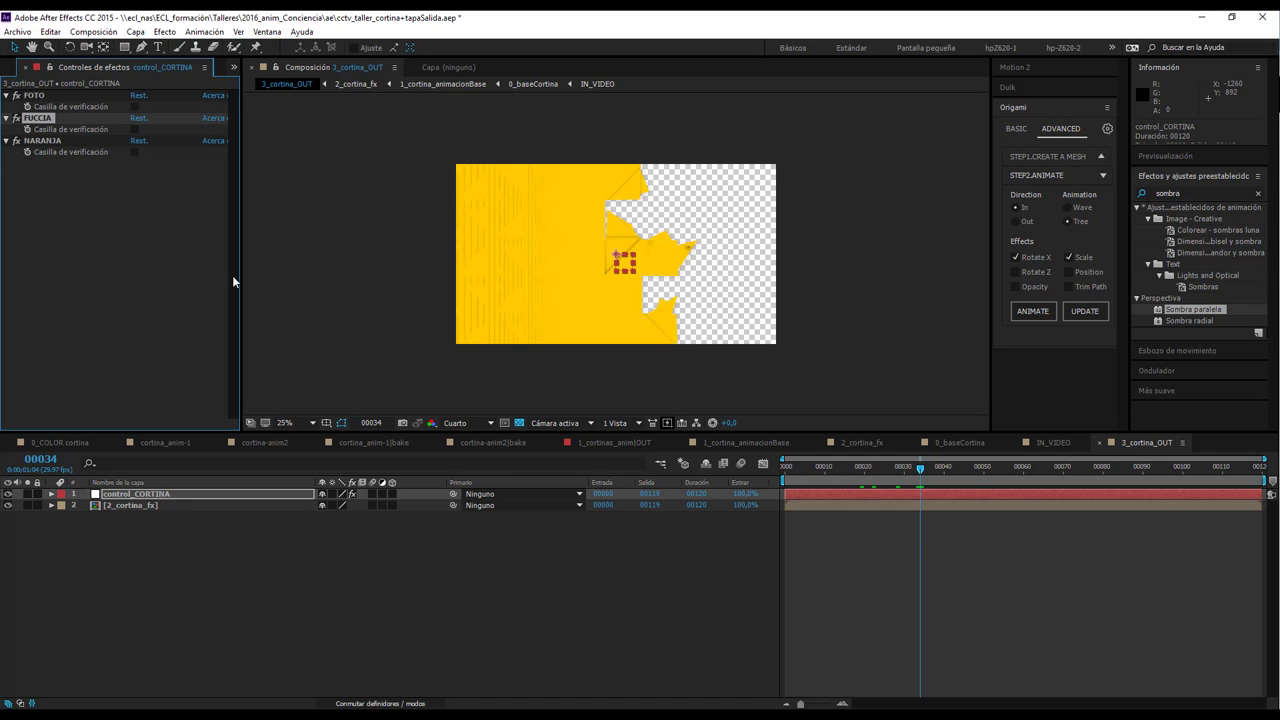
{"action": "left_click", "coordinate": [925, 543]}
{"action": "left_click_drag", "start_coordinate": [896, 465], "coordinate": [1070, 468]}
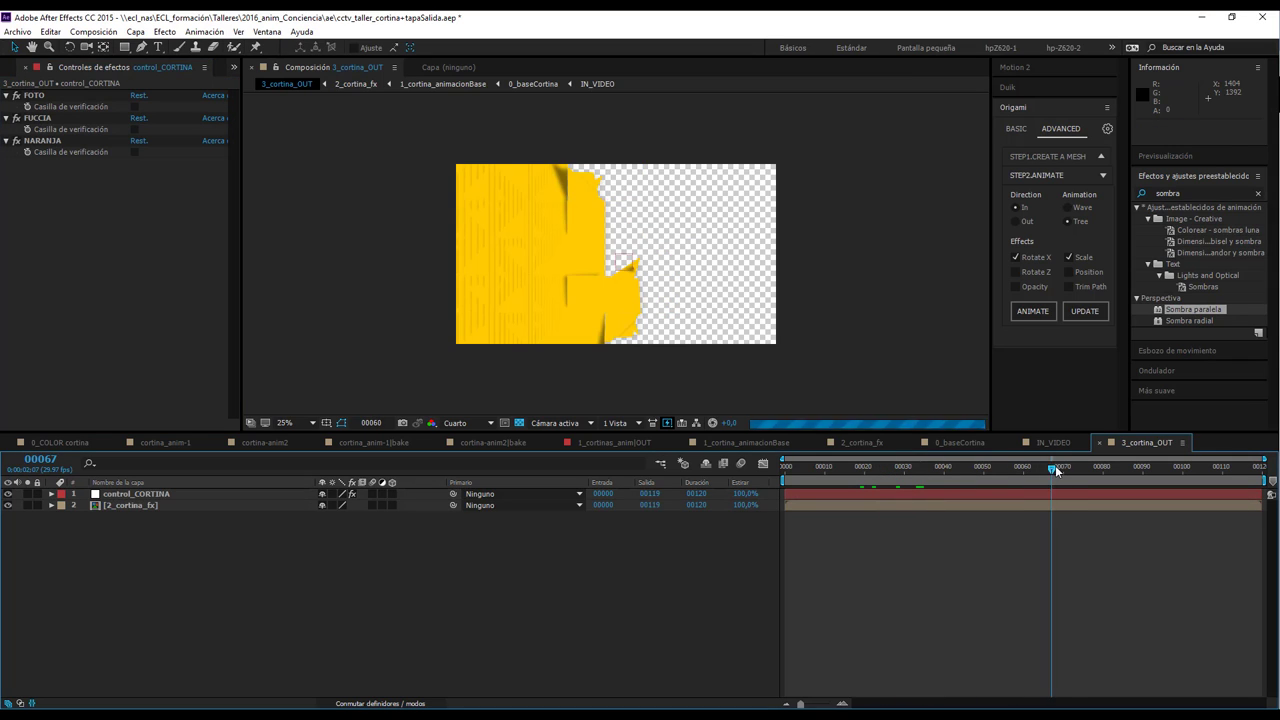
{"action": "left_click_drag", "start_coordinate": [939, 480], "coordinate": [944, 480]}
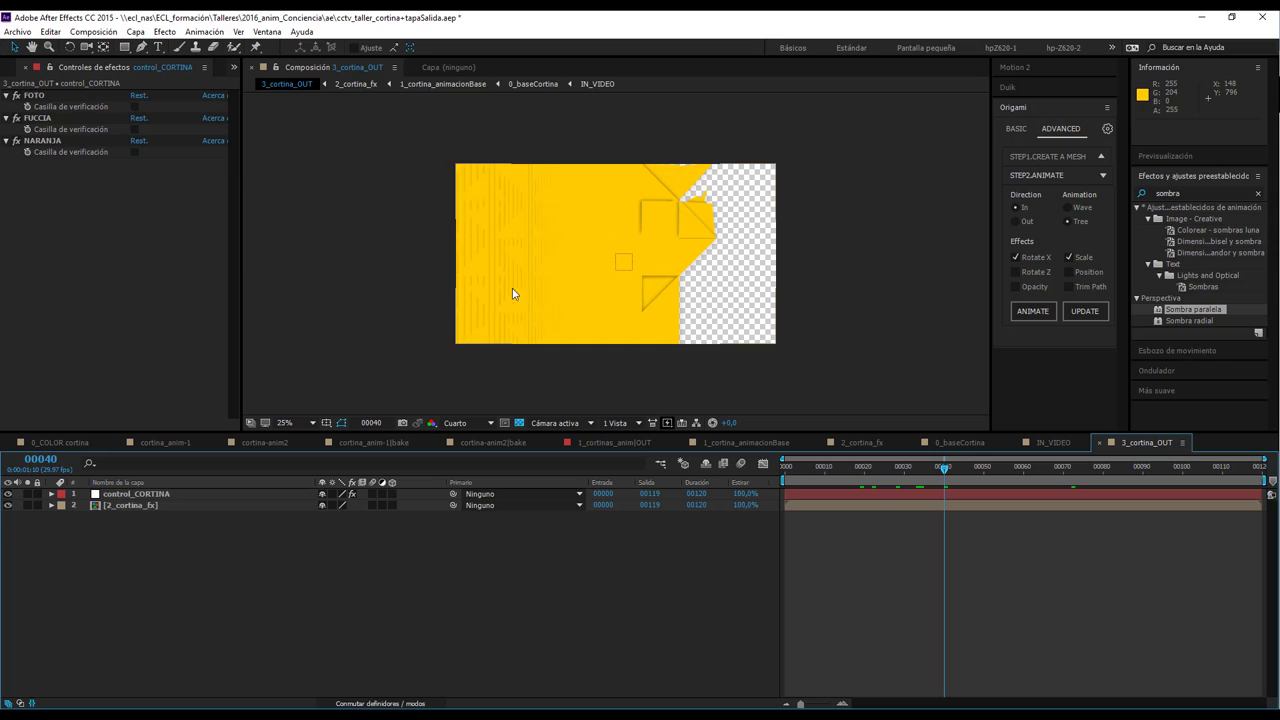
{"action": "key", "text": "period"}
{"action": "key", "text": "comma"}
{"action": "left_click", "coordinate": [960, 494]}
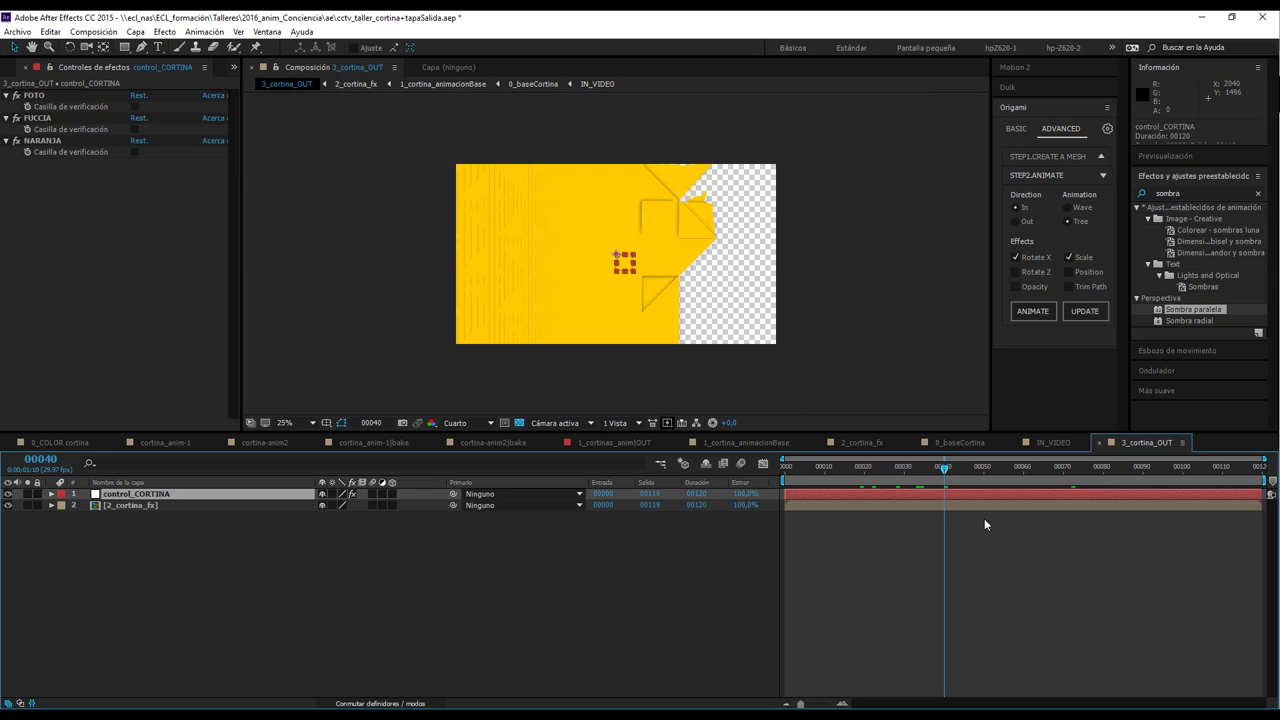
{"action": "left_click", "coordinate": [1024, 527]}
{"action": "left_click", "coordinate": [165, 494]}
{"action": "left_click", "coordinate": [135, 129]}
{"action": "left_click", "coordinate": [135, 129]}
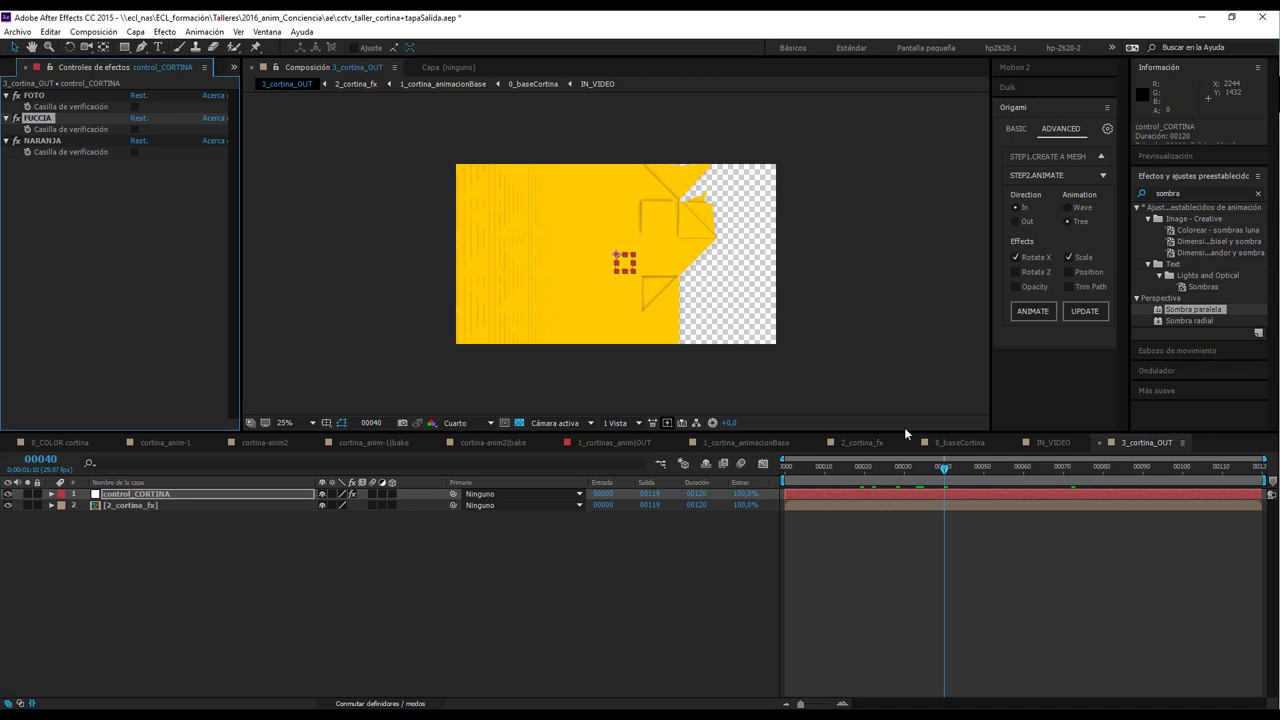
{"action": "left_click", "coordinate": [1067, 467]}
{"action": "mouse_move", "coordinate": [1077, 472]}
{"action": "left_mouse_down"}
{"action": "mouse_move", "coordinate": [888, 472]}
{"action": "mouse_move", "coordinate": [1051, 468]}
{"action": "left_mouse_up"}
{"action": "left_click", "coordinate": [974, 546]}
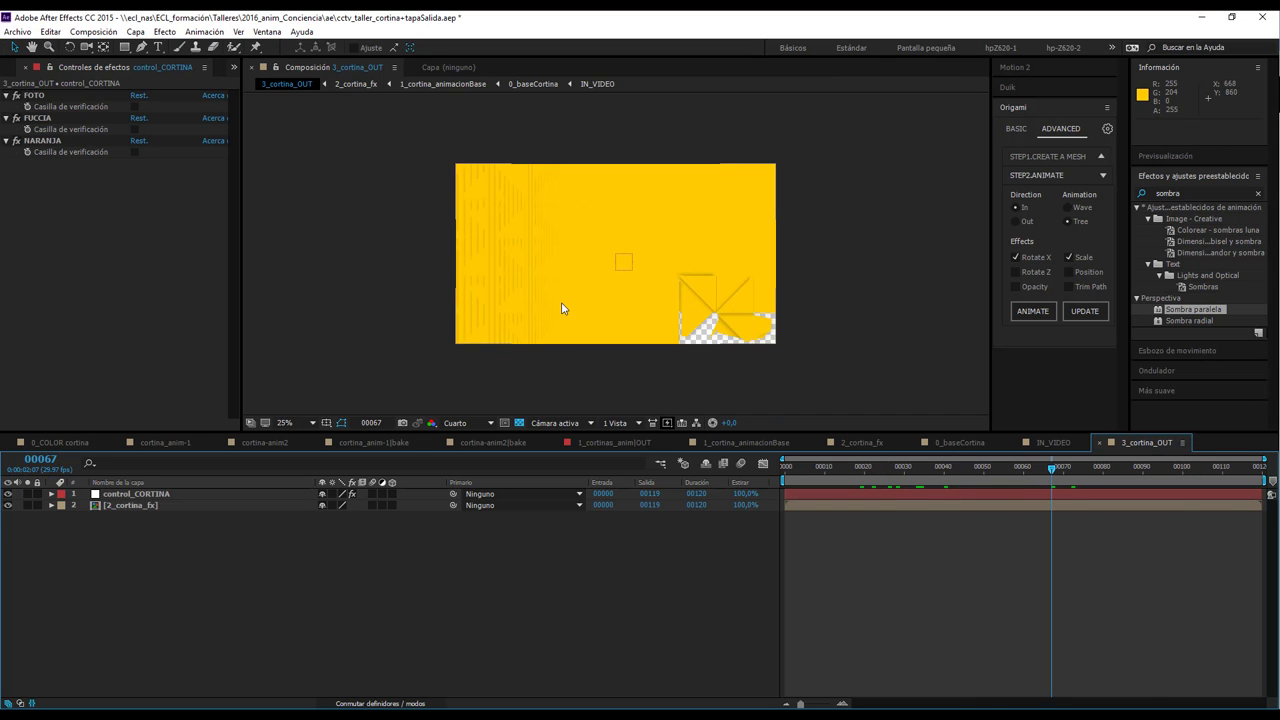